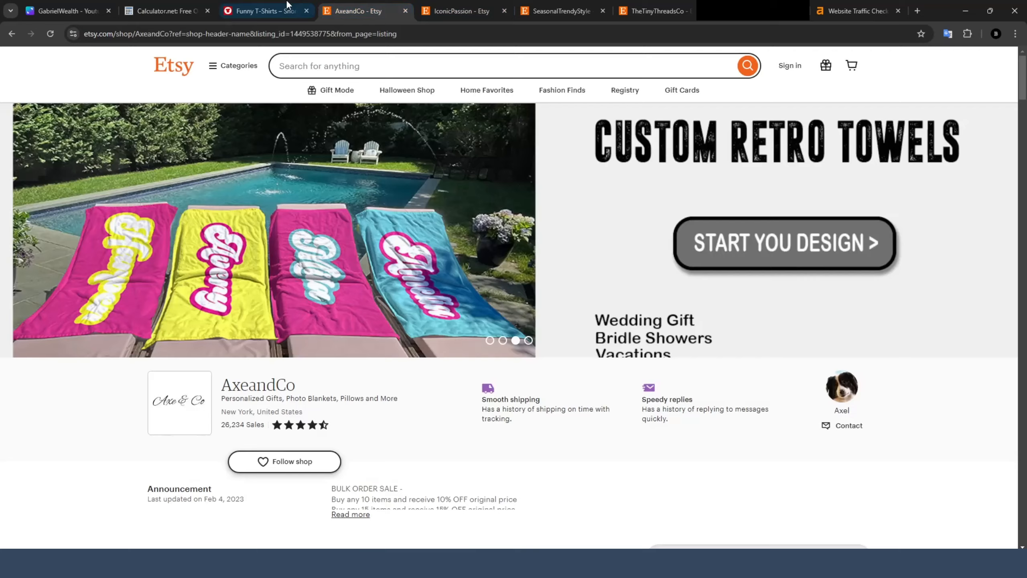
Browse the T-shirt designs and their prices in the SnorgTees store.
left_click(263, 10)
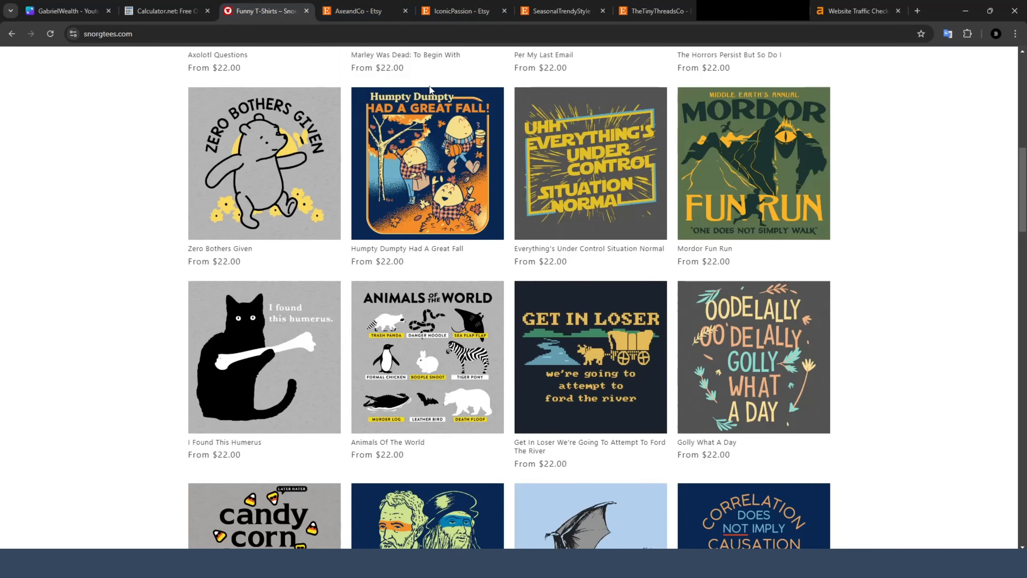
scroll(971, 227, "up", 5)
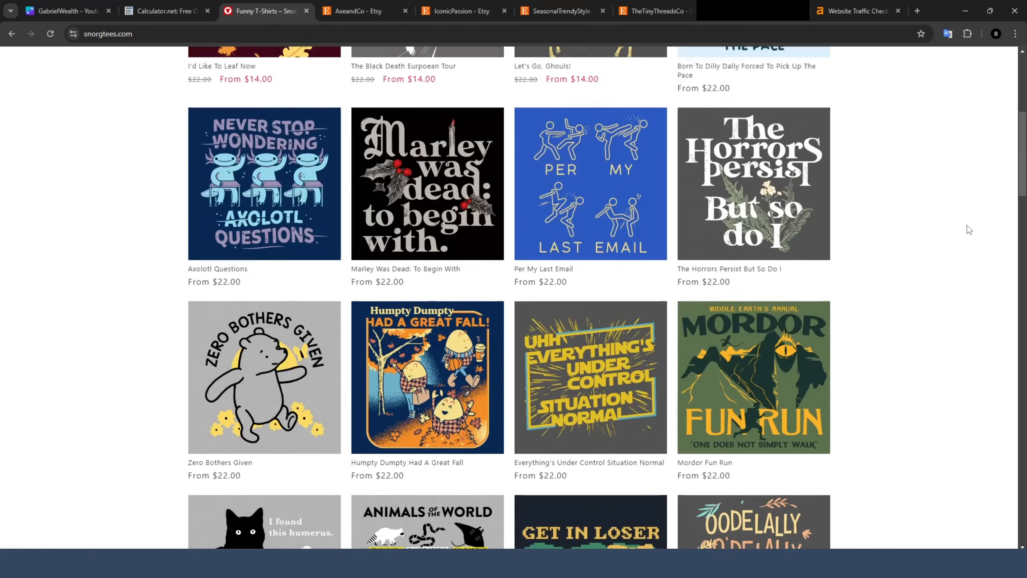
scroll(966, 229, "down", 4)
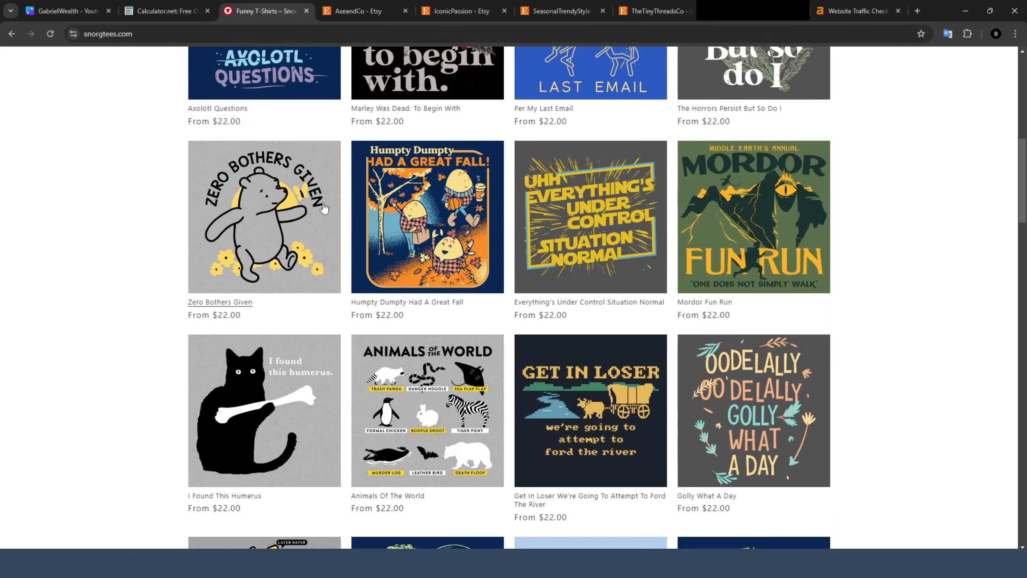
scroll(238, 150, "down", 3)
Switch to the Canva board and circle the handwritten "POD" and the chair picture in black.
left_click(65, 11)
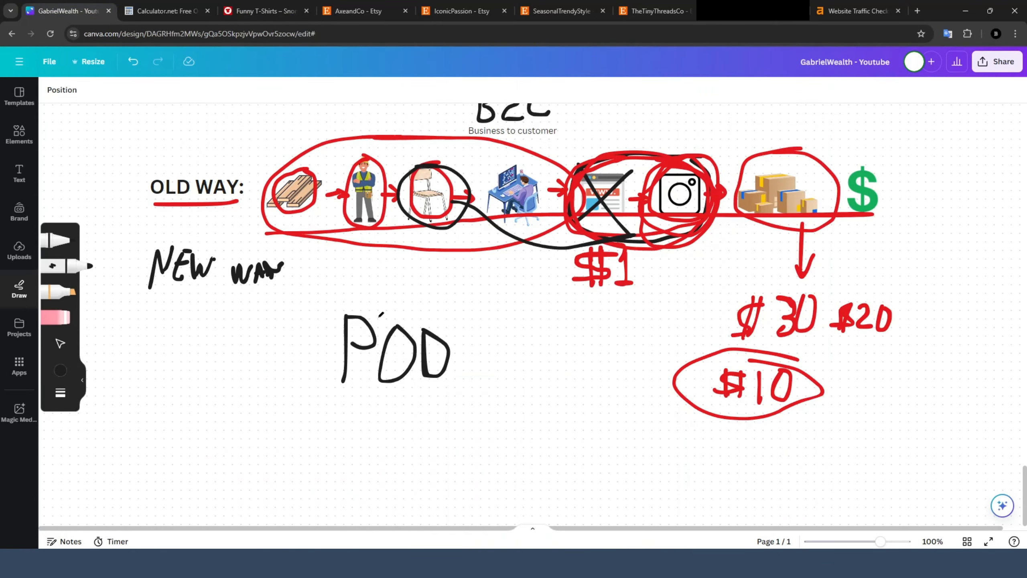
mouse_move(382, 298)
left_mouse_down()
mouse_move(345, 292)
mouse_move(413, 415)
mouse_move(387, 278)
mouse_move(355, 292)
left_mouse_up()
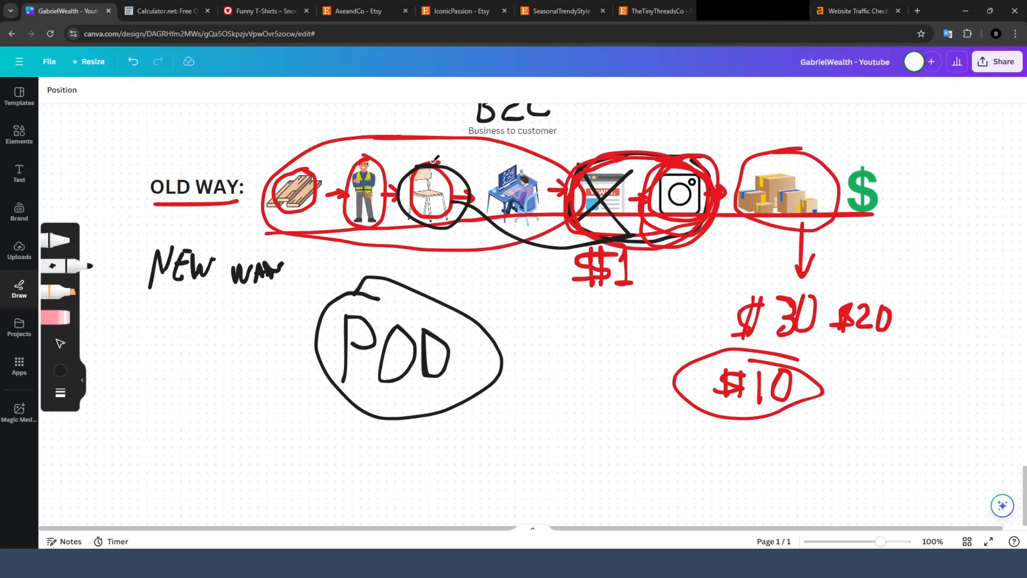
mouse_move(435, 159)
left_mouse_down()
mouse_move(417, 157)
mouse_move(398, 200)
mouse_move(451, 212)
mouse_move(419, 160)
mouse_move(402, 190)
left_mouse_up()
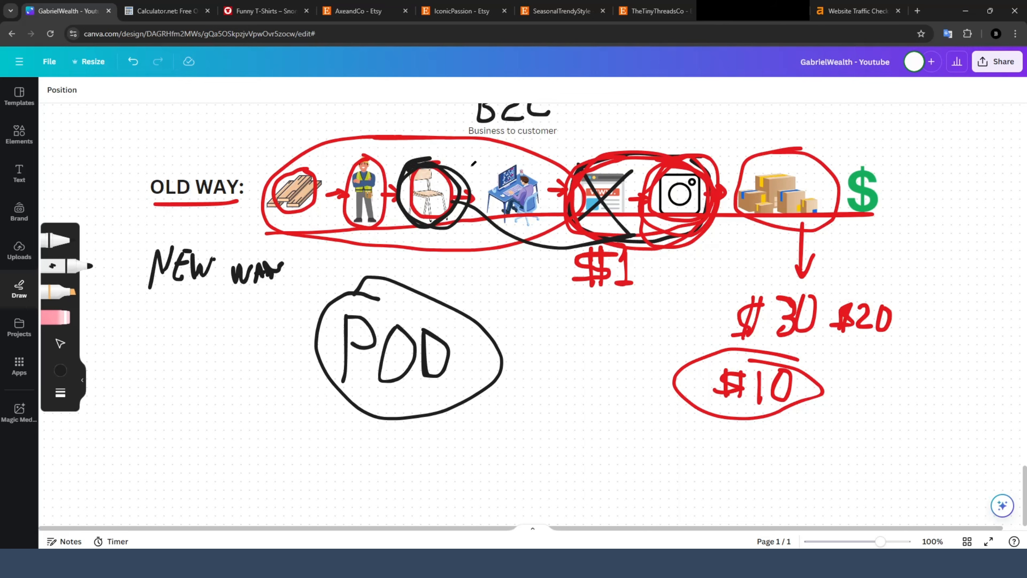
Handwrite "$1" beside the chair picture and draw a black circle around the handwritten "$10".
mouse_move(470, 141)
left_mouse_down()
mouse_move(462, 150)
mouse_move(470, 158)
left_mouse_up()
left_click(483, 166)
mouse_move(479, 144)
left_mouse_down()
mouse_move(478, 166)
mouse_move(470, 157)
left_mouse_up()
mouse_move(723, 347)
left_mouse_down()
mouse_move(668, 390)
mouse_move(791, 370)
mouse_move(689, 350)
left_mouse_up()
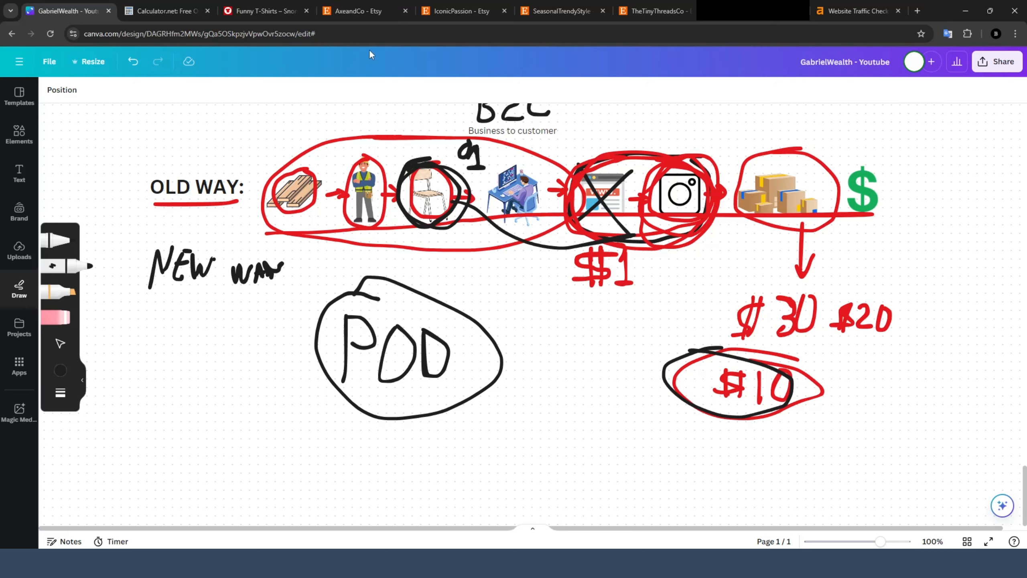
Browse the featured and all-items listings of the AxeandCo Etsy shop, examining its personalized blankets, towels and pillows.
left_click(358, 11)
scroll(207, 164, "down", 5)
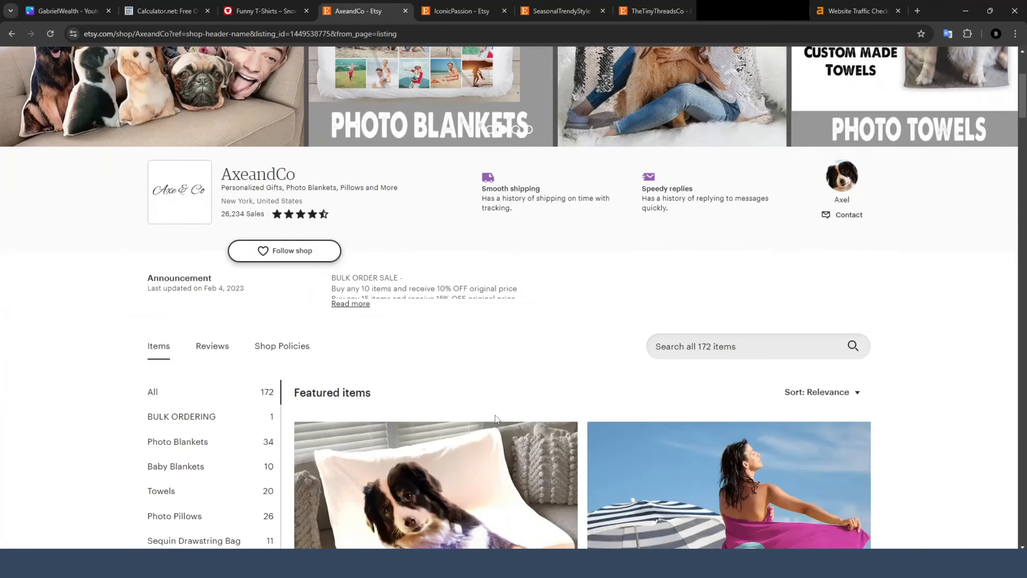
scroll(557, 209, "down", 10)
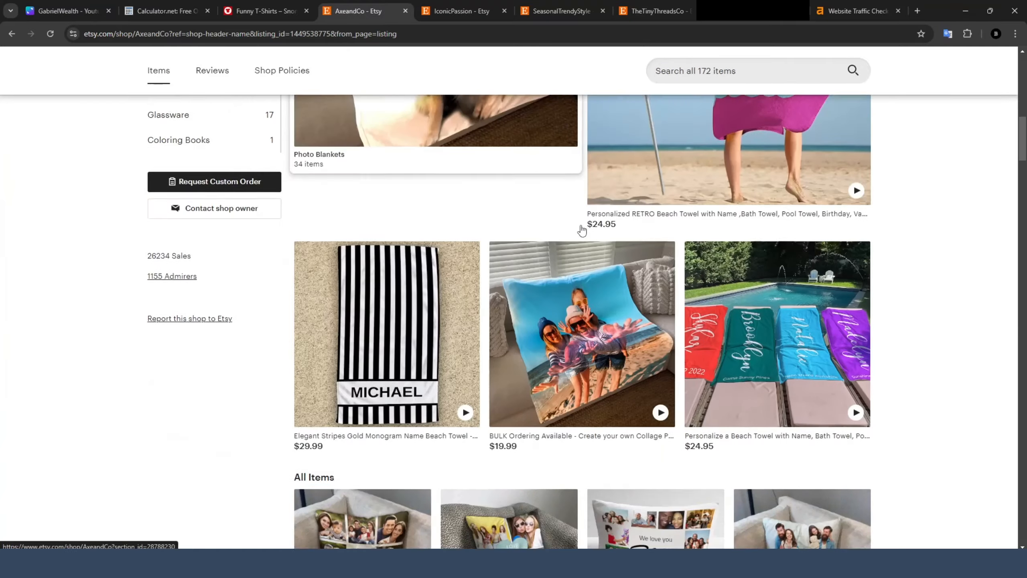
scroll(654, 234, "down", 5)
scroll(654, 234, "up", 6)
scroll(724, 311, "down", 7)
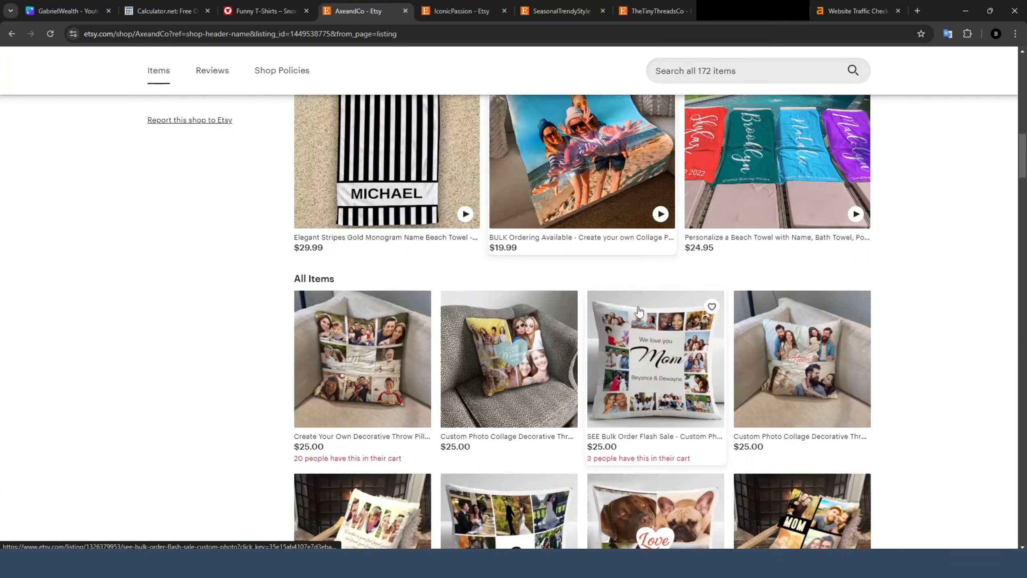
scroll(724, 311, "down", 10)
scroll(695, 302, "up", 2)
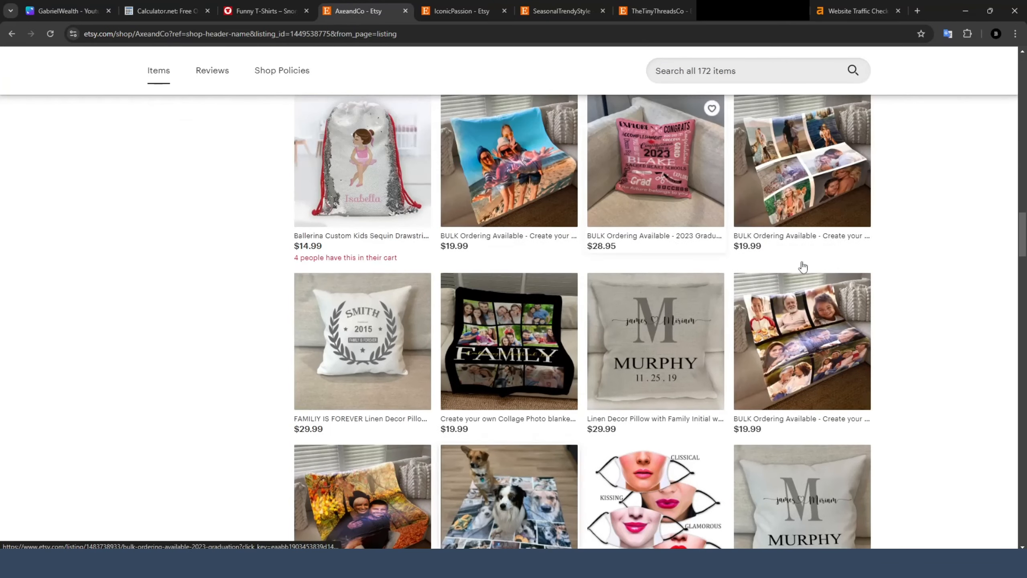
scroll(803, 269, "down", 7)
scroll(776, 375, "down", 5)
scroll(720, 324, "up", 15)
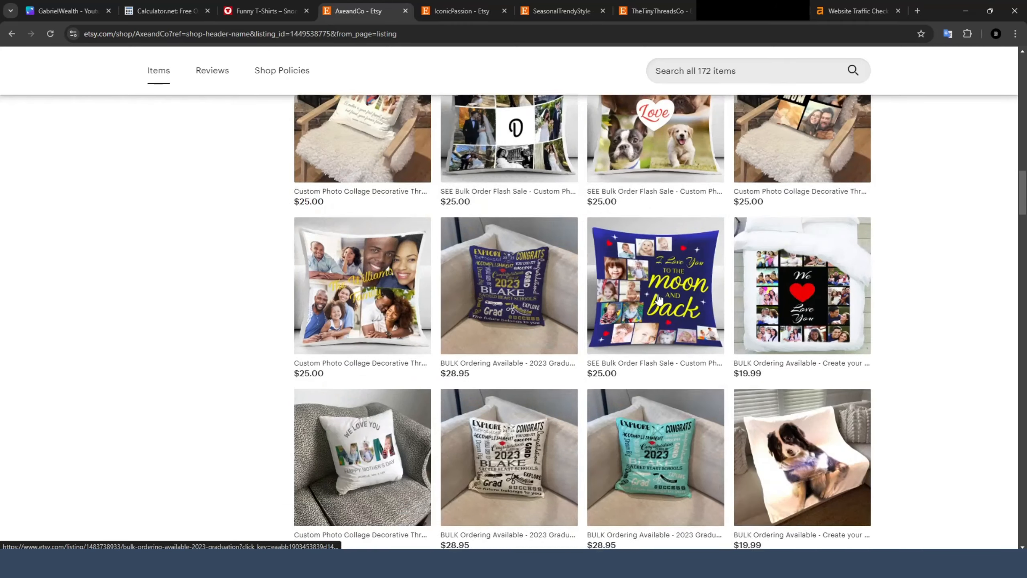
scroll(659, 300, "down", 6)
scroll(626, 295, "up", 8)
scroll(587, 291, "down", 9)
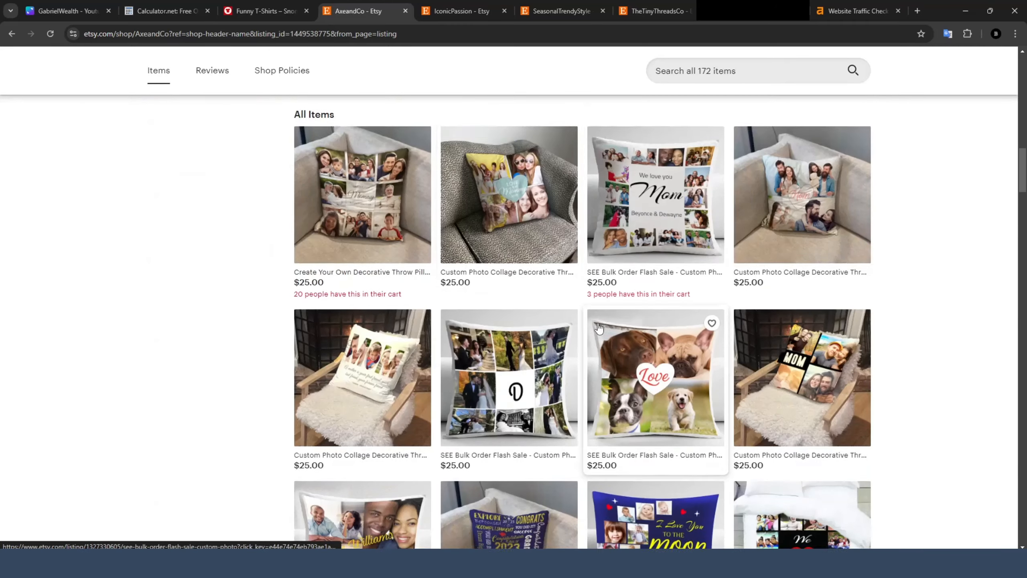
Open the 2023 graduation throw pillow listing and highlight "Designed" in the designer line of its item details.
left_click(530, 291)
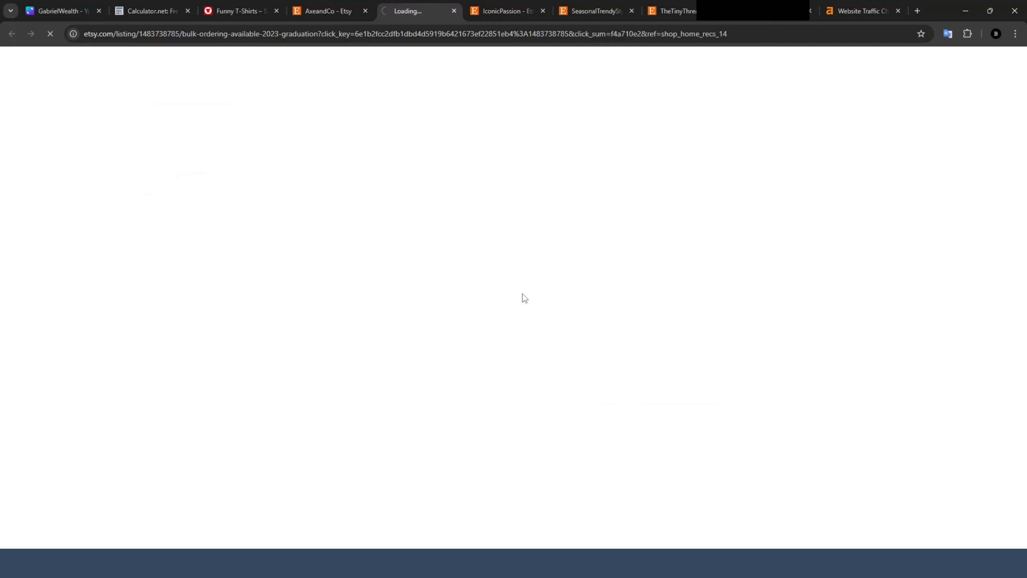
scroll(644, 239, "down", 3)
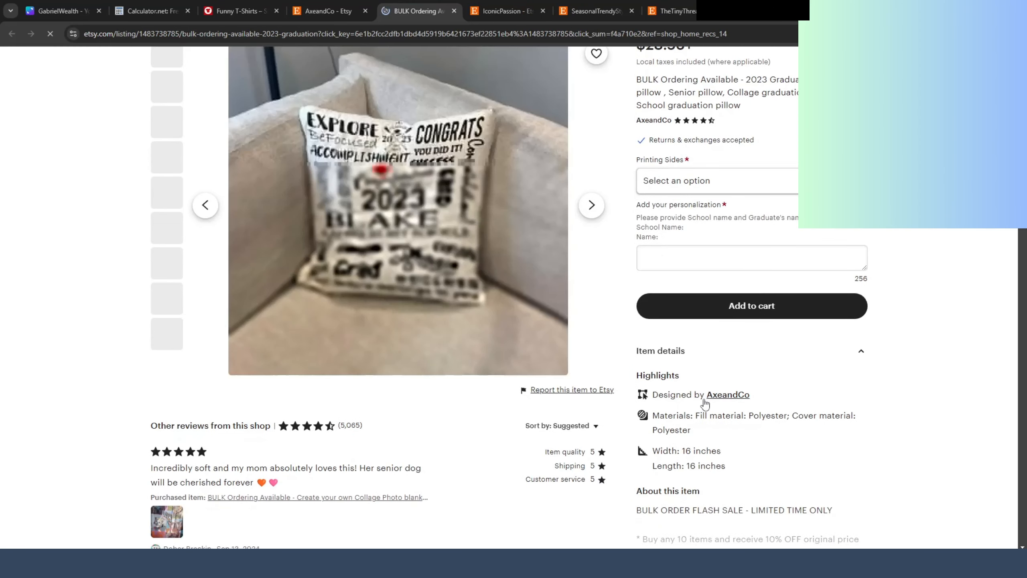
left_click_drag(657, 399, 750, 395)
left_click(704, 394)
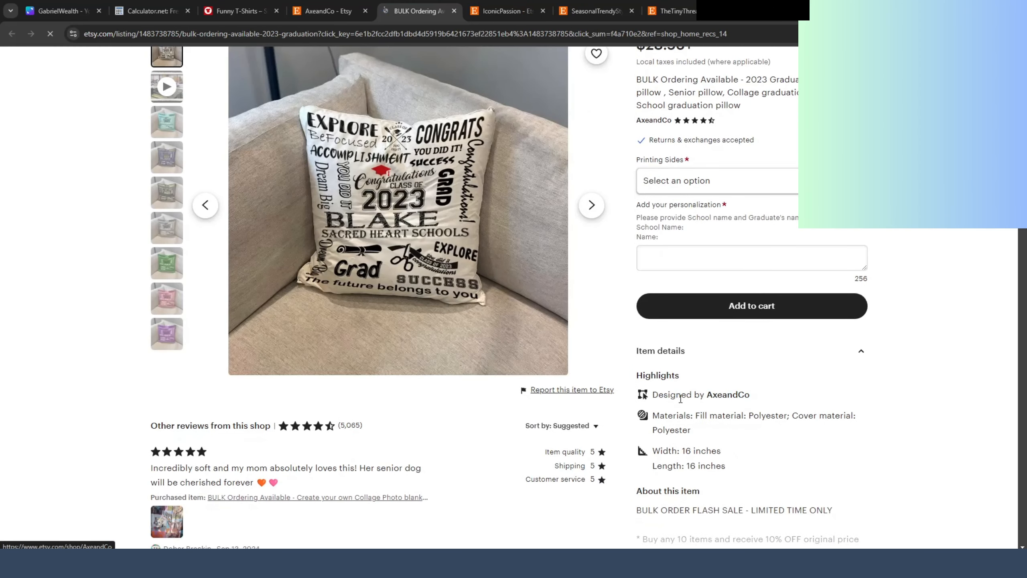
double_click(673, 395)
Go from the pillow listing to the AxeandCo shop page to check its sales.
scroll(674, 395, "up", 3)
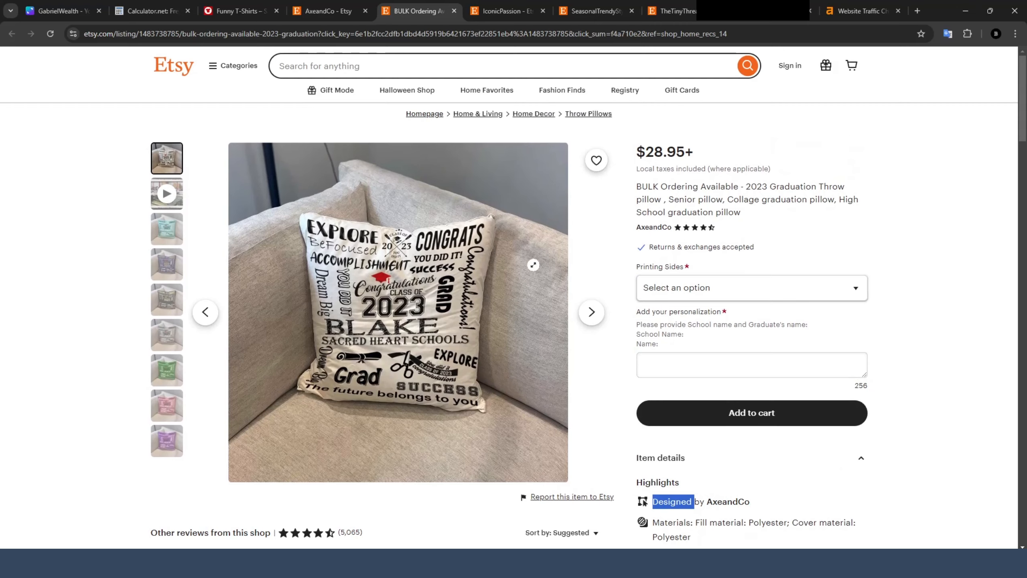
left_click(658, 220)
left_click(663, 228)
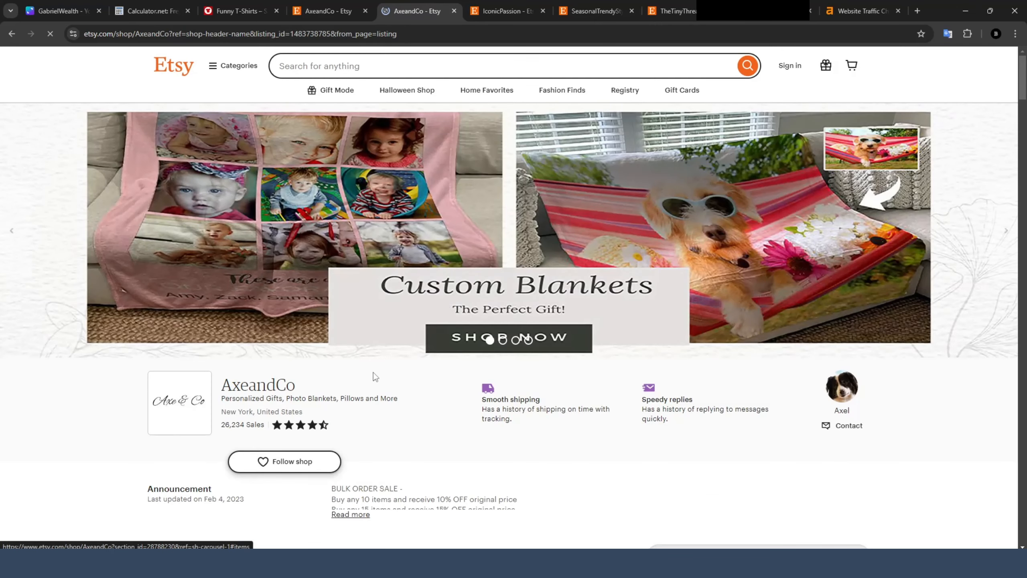
scroll(373, 373, "down", 5)
Calculate 26000 × 20 on Calculator.net.
left_click(153, 10)
type("26000*20")
key("Return")
Return to the AxeandCo item listings and review the custom blankets and pillows.
left_click(352, 10)
scroll(598, 280, "down", 8)
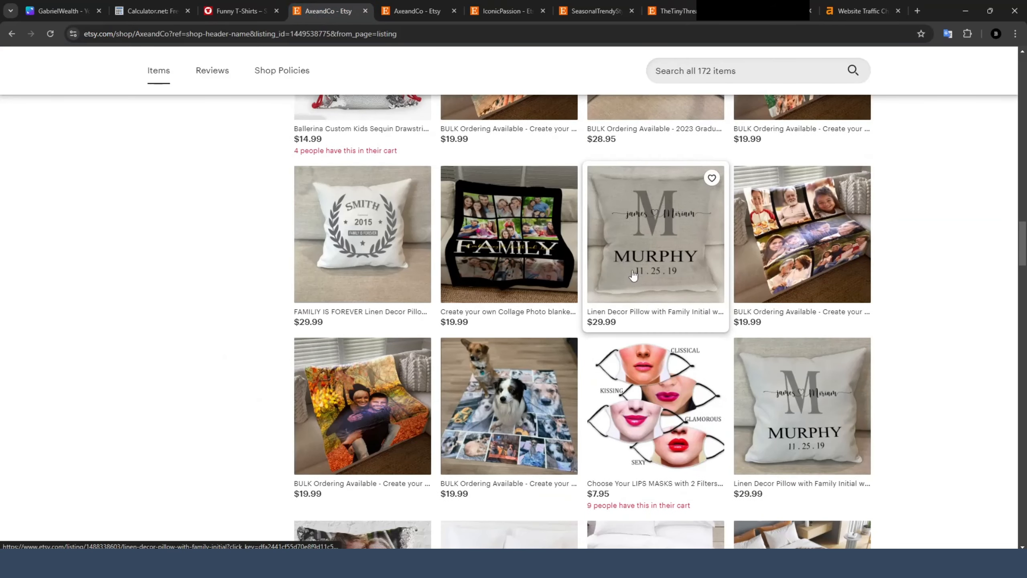
scroll(573, 338, "up", 2)
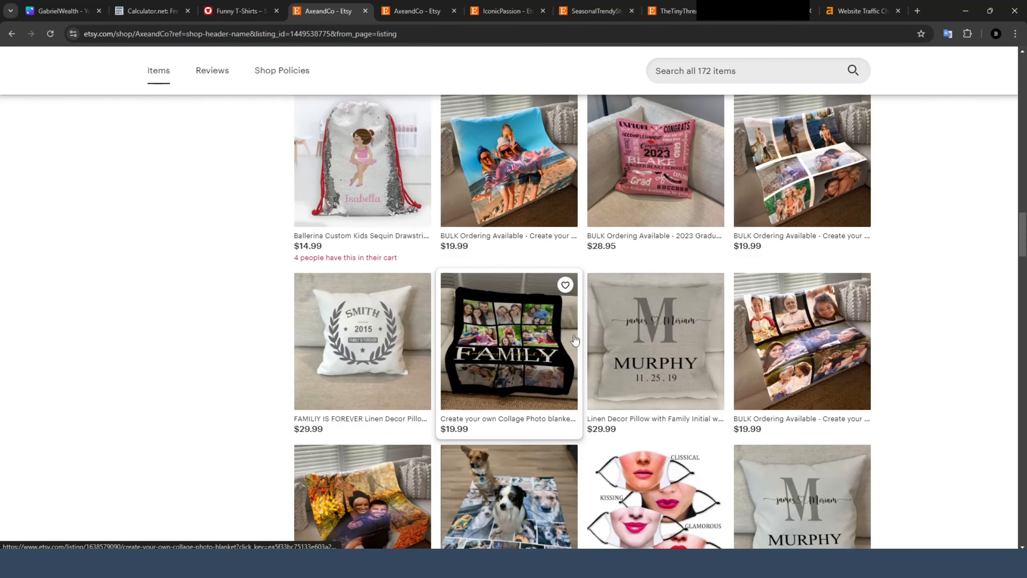
scroll(575, 340, "up", 2)
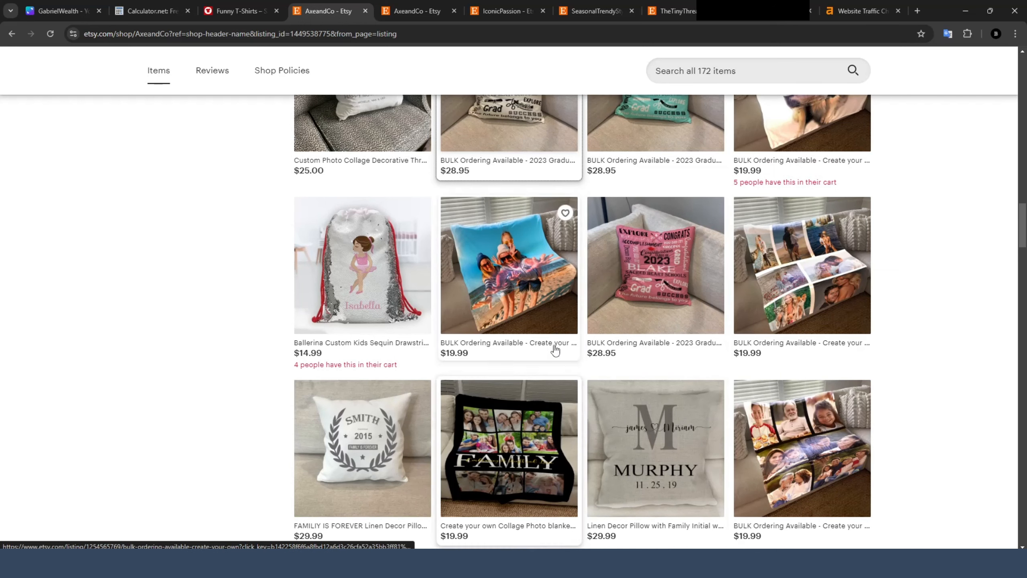
Return to the SnorgTees store and look through its bestseller banner and shirt designs.
left_click(239, 10)
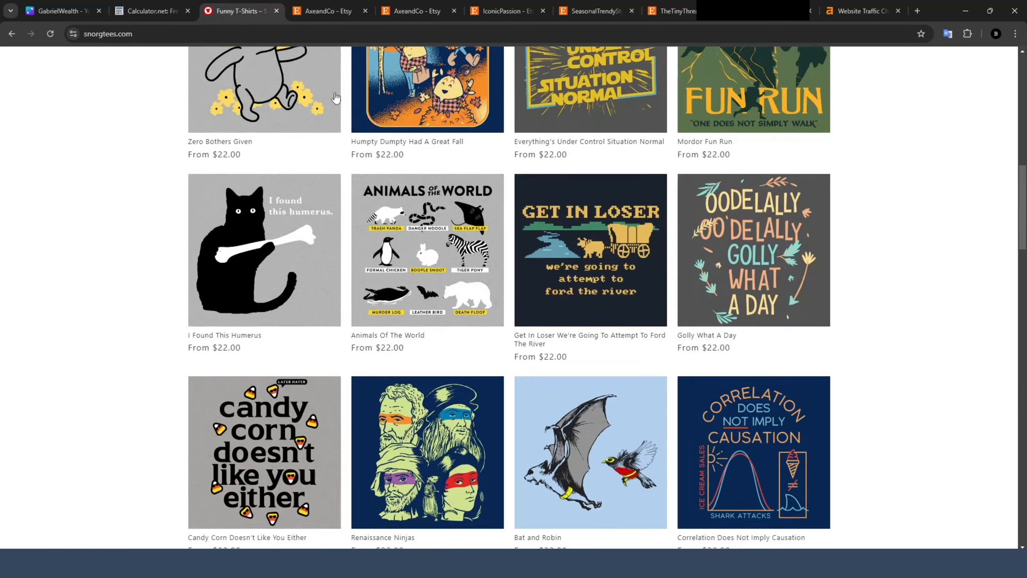
scroll(489, 202, "up", 15)
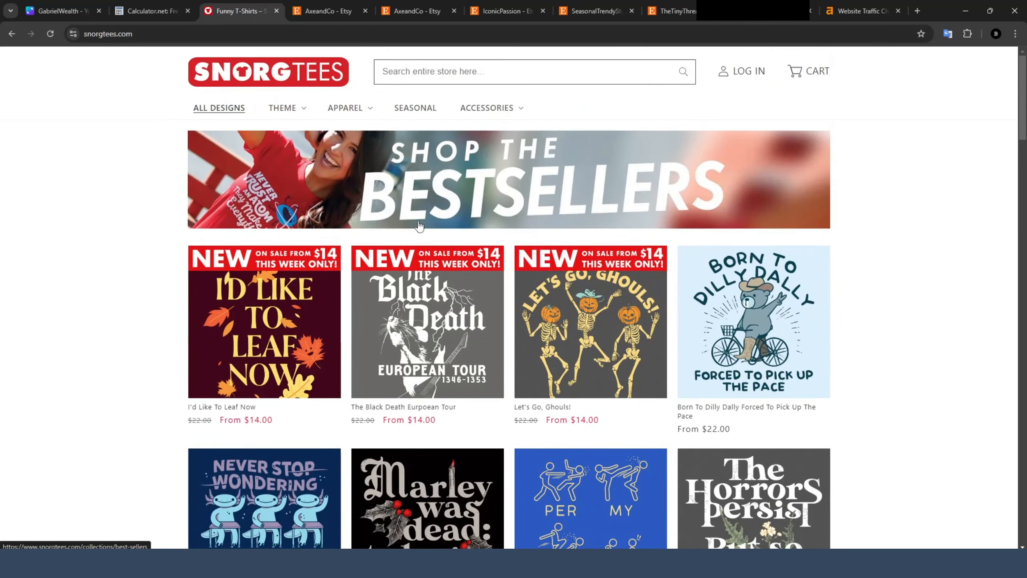
scroll(419, 226, "down", 15)
scroll(536, 297, "up", 4)
Open the Humpty Dumpty Had A Great Fall shirt and examine its related designs, product options and price.
left_click(434, 194)
scroll(480, 252, "down", 7)
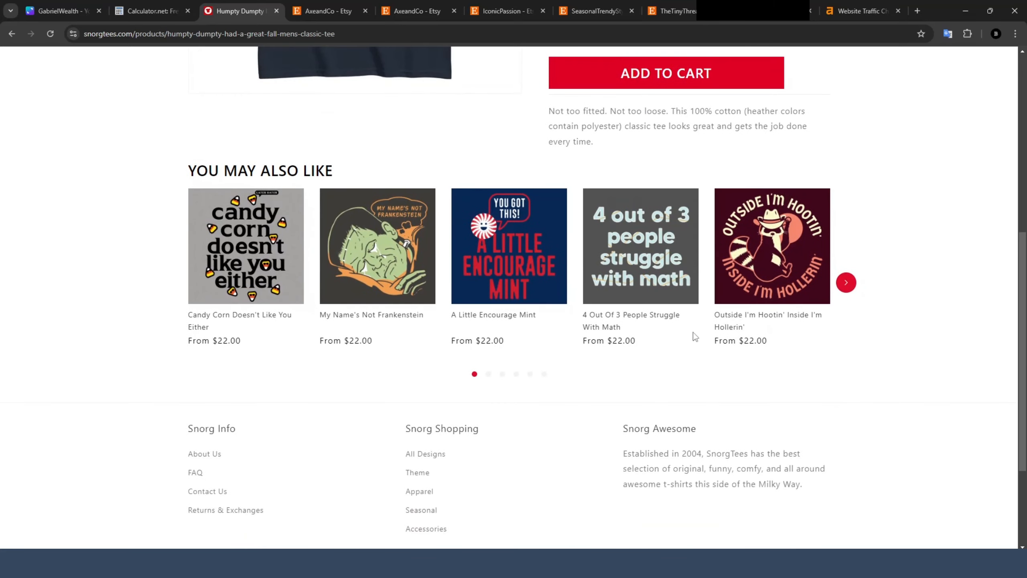
left_click(845, 288)
scroll(722, 341, "up", 4)
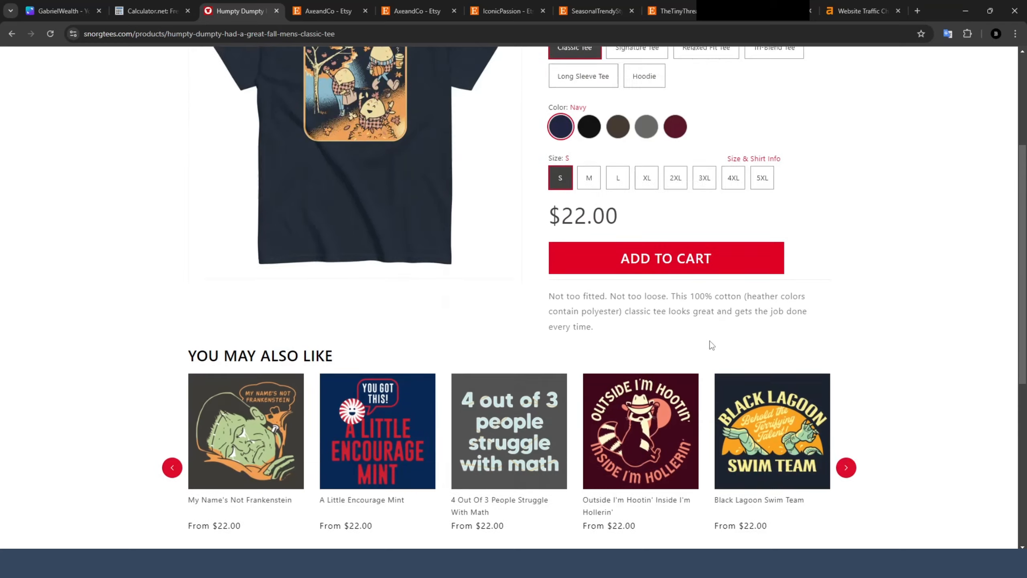
scroll(712, 345, "up", 5)
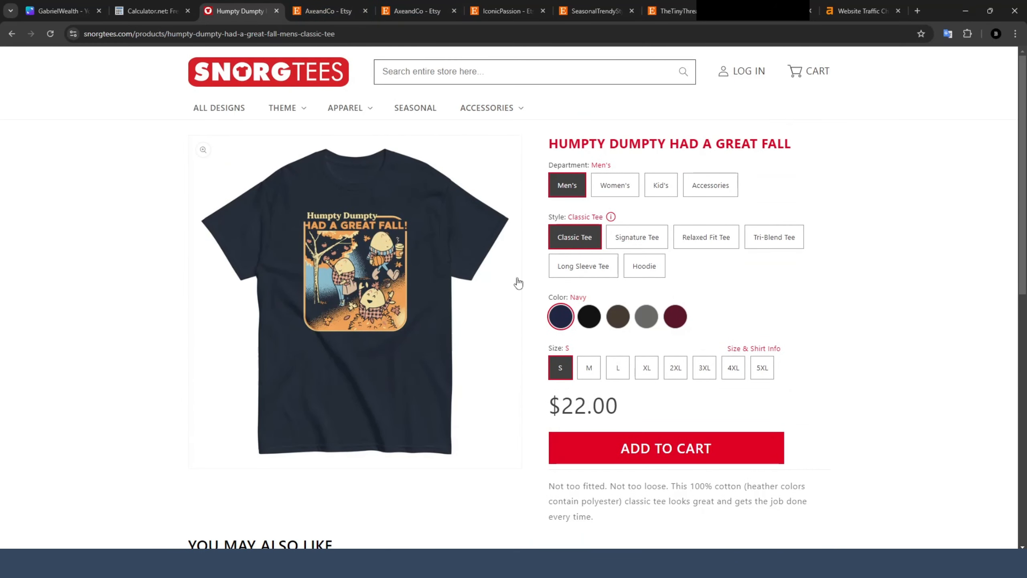
left_click(862, 11)
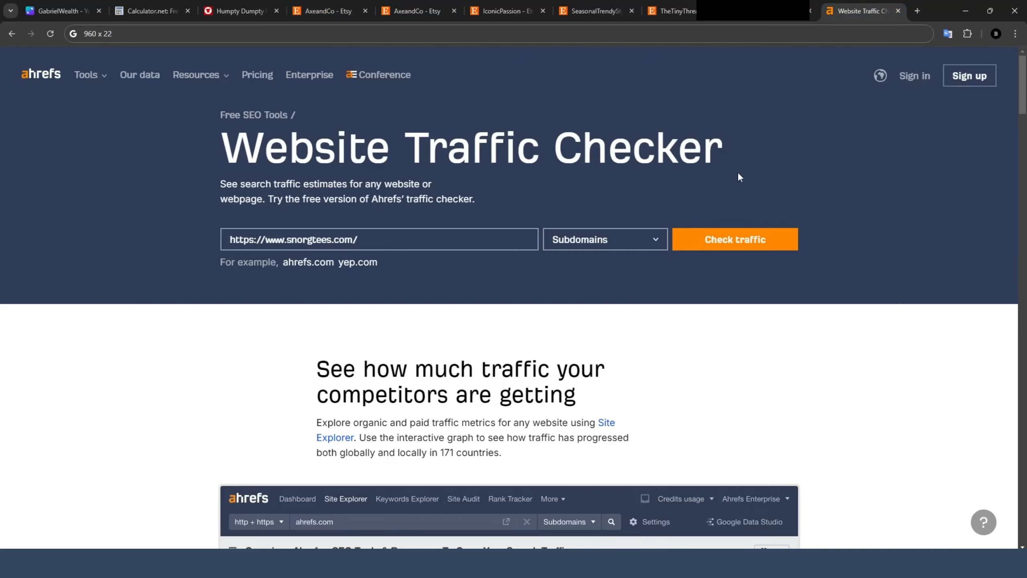
left_click(732, 247)
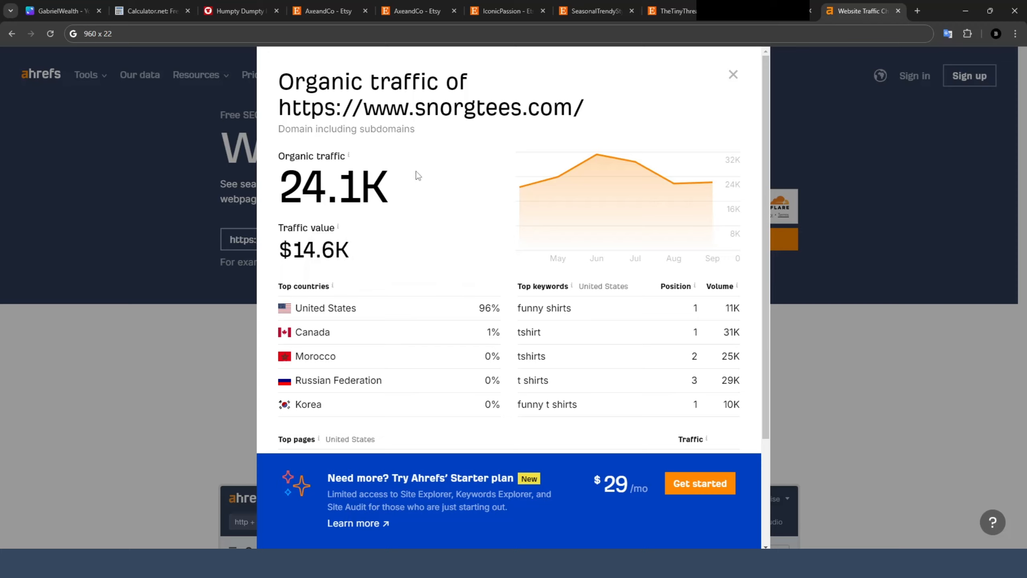
Return to Calculator.net, clear the previous result and calculate 24000 × 0.04.
left_click(157, 8)
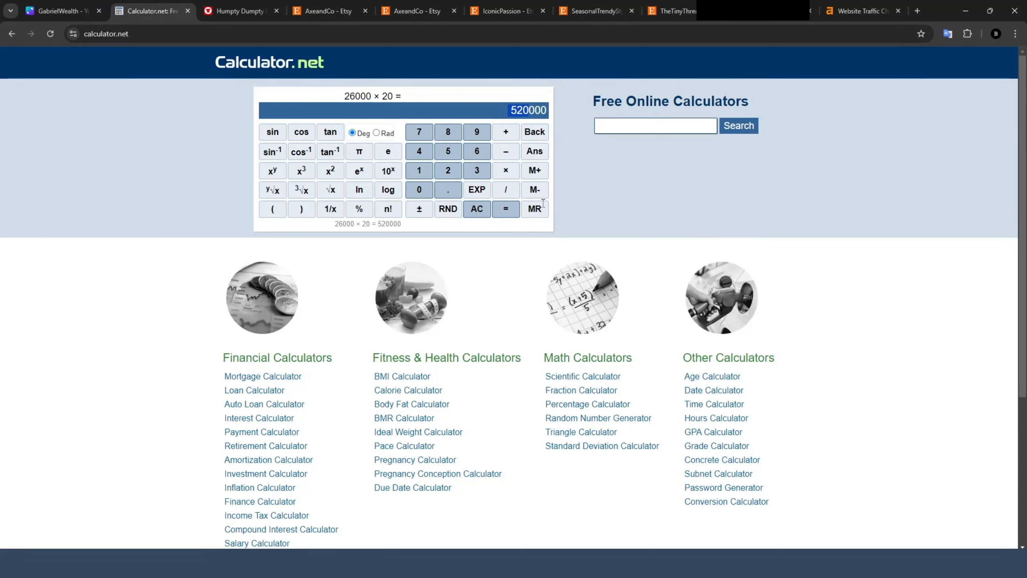
double_click(516, 109)
key("BackSpace")
left_click(452, 177)
left_click(419, 158)
left_click(422, 187)
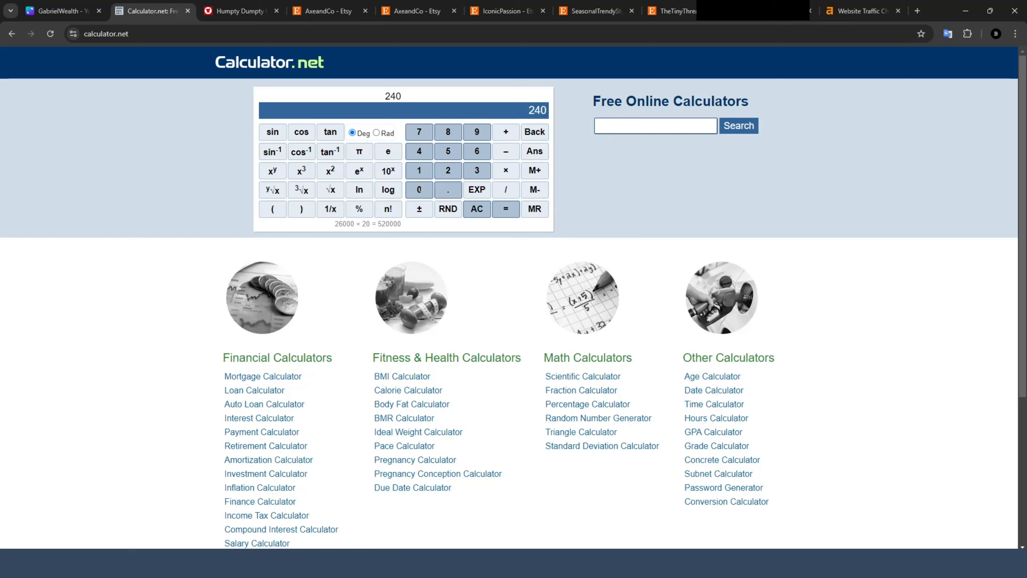
double_click(419, 189)
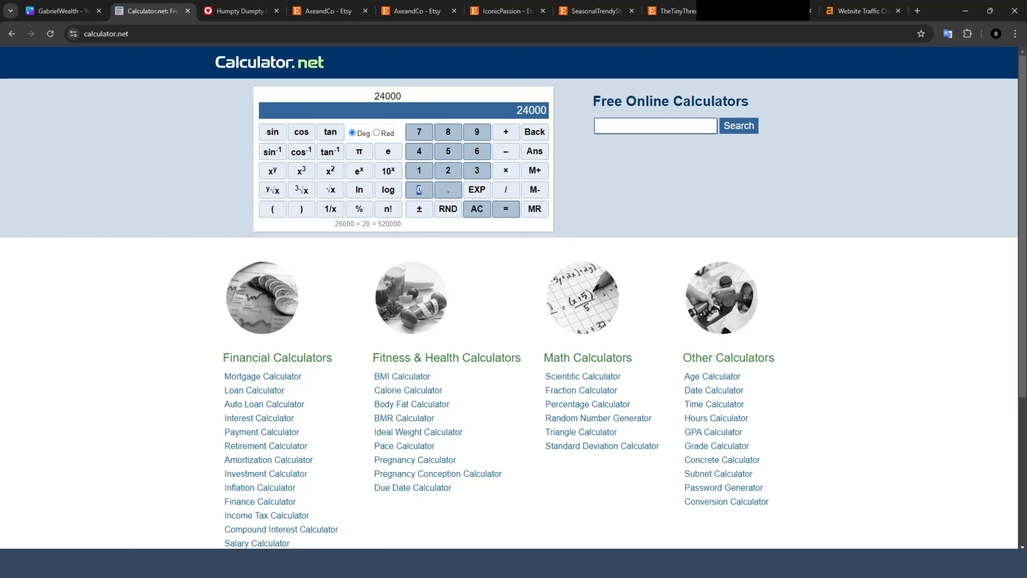
left_click(508, 171)
left_click(427, 190)
left_click(427, 190)
left_click(419, 151)
left_click(511, 214)
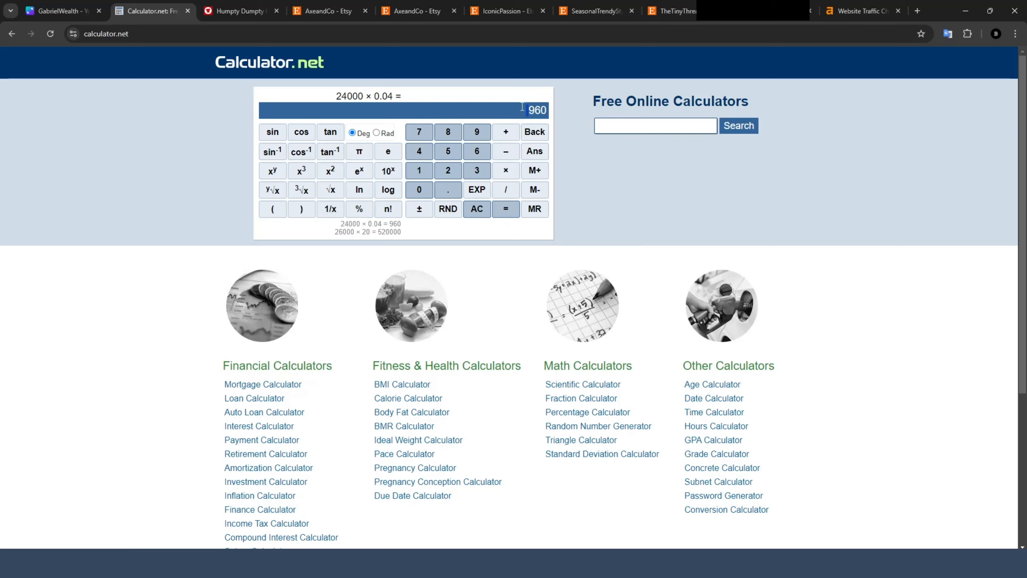
Clear the calculator and compute 960 × 22.
key("BackSpace")
left_click(477, 131)
left_click(477, 151)
left_click(420, 189)
left_click(505, 170)
double_click(448, 170)
left_click(506, 209)
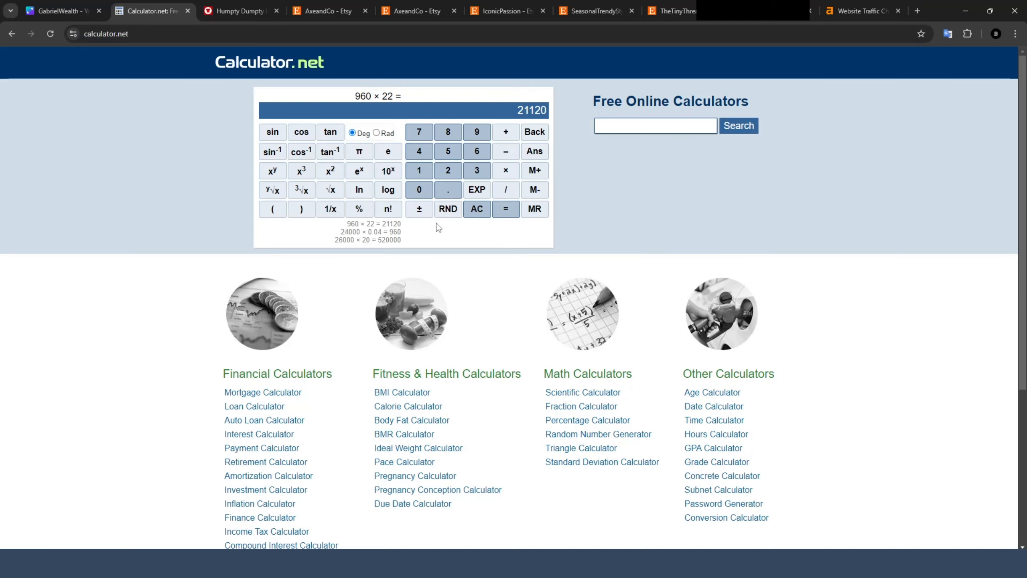
Switch to the IconicPassion Etsy shop and browse its mug listings.
left_click(413, 11)
left_click(510, 8)
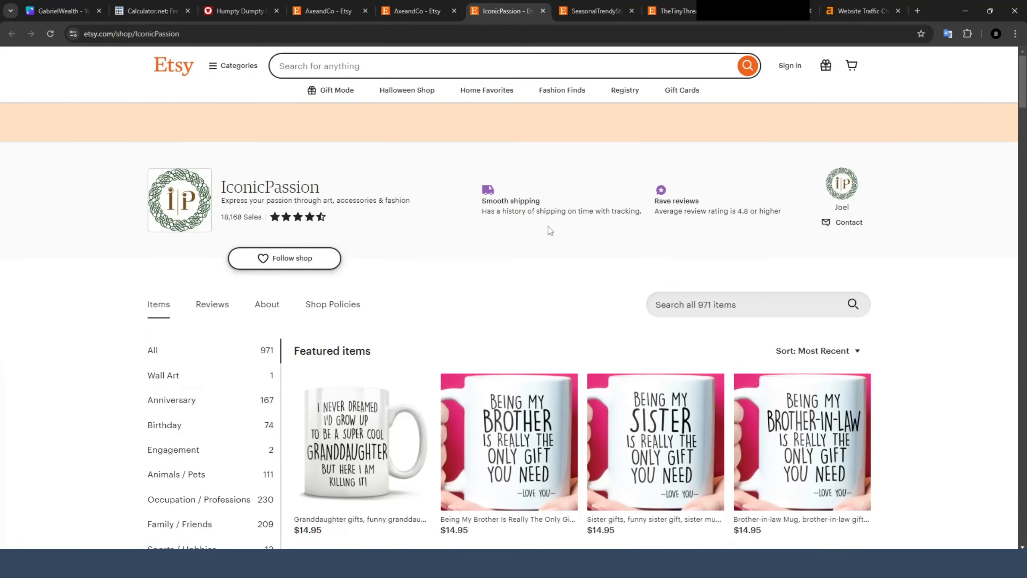
scroll(525, 284, "down", 10)
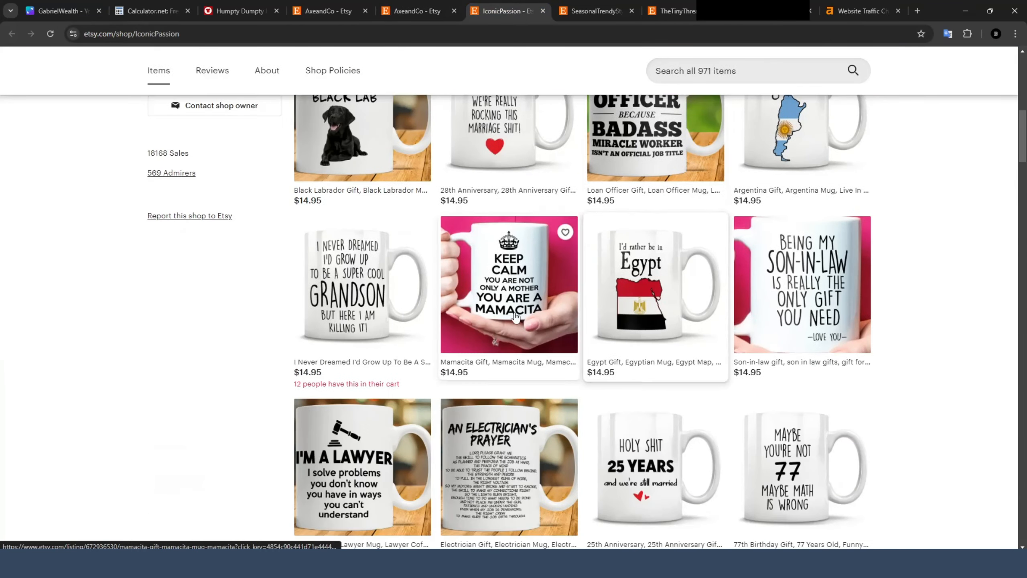
Look further through the IconicPassion mug listings and open the "Maybe You're Not 50 Maybe Math Is Wrong" birthday mug.
scroll(516, 317, "down", 6)
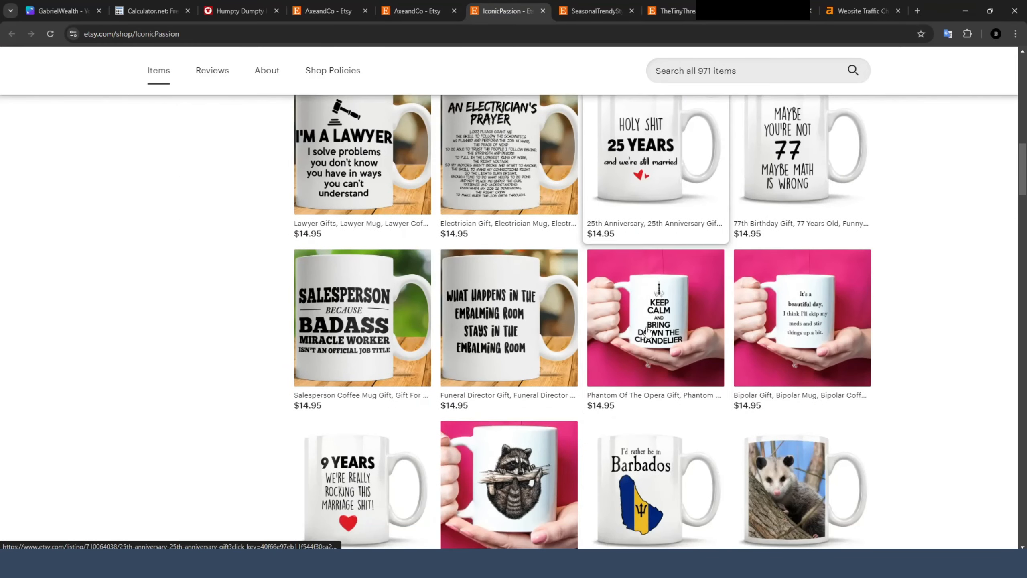
scroll(647, 330, "up", 1)
scroll(795, 322, "up", 2)
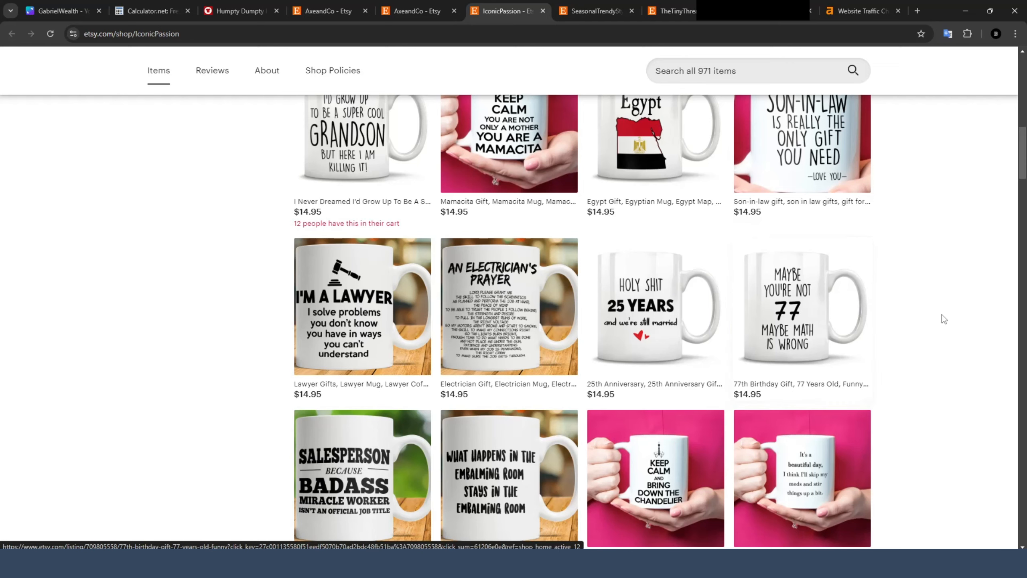
scroll(764, 293, "down", 15)
scroll(660, 178, "up", 2)
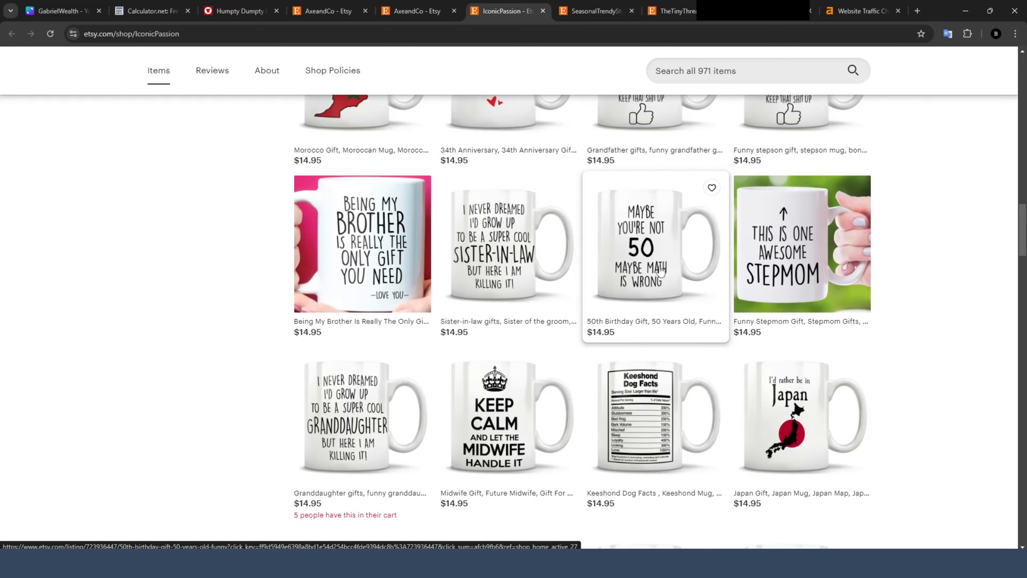
scroll(459, 189, "down", 9)
scroll(592, 280, "up", 8)
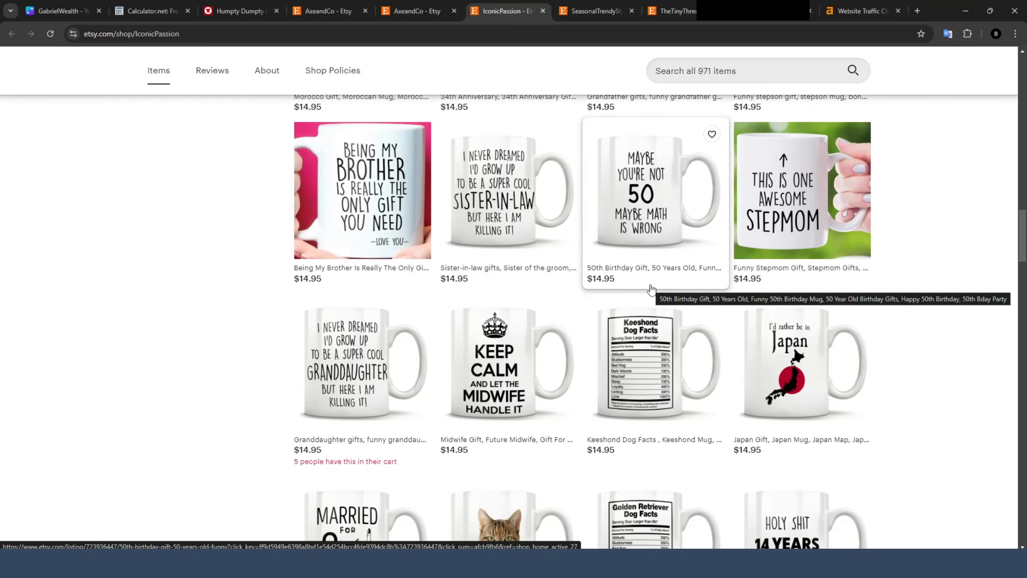
scroll(653, 286, "up", 3)
left_click(654, 287)
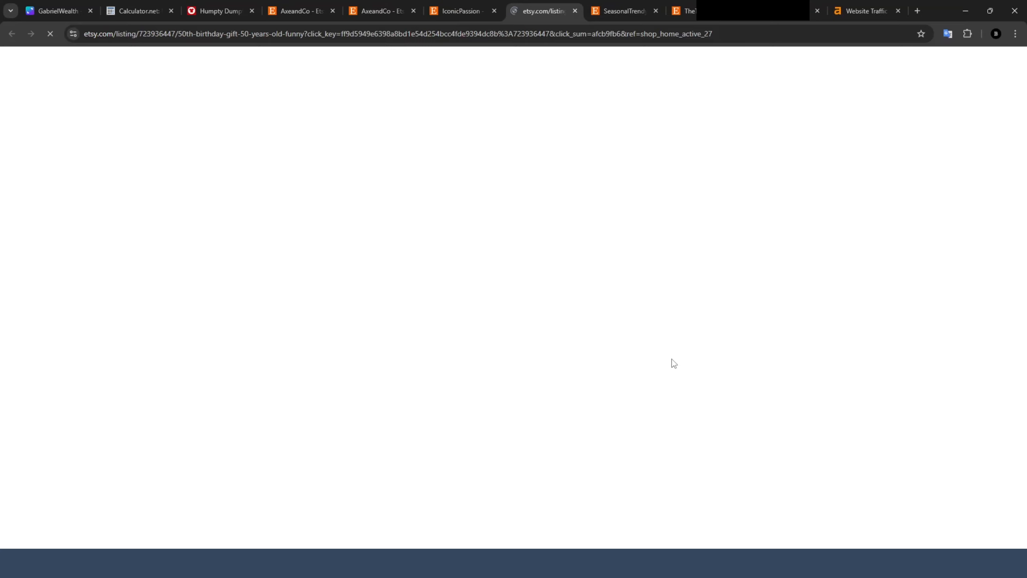
Examine the 50th birthday mug's item details, highlighting the line that names the designer, and check its price.
scroll(716, 379, "down", 3)
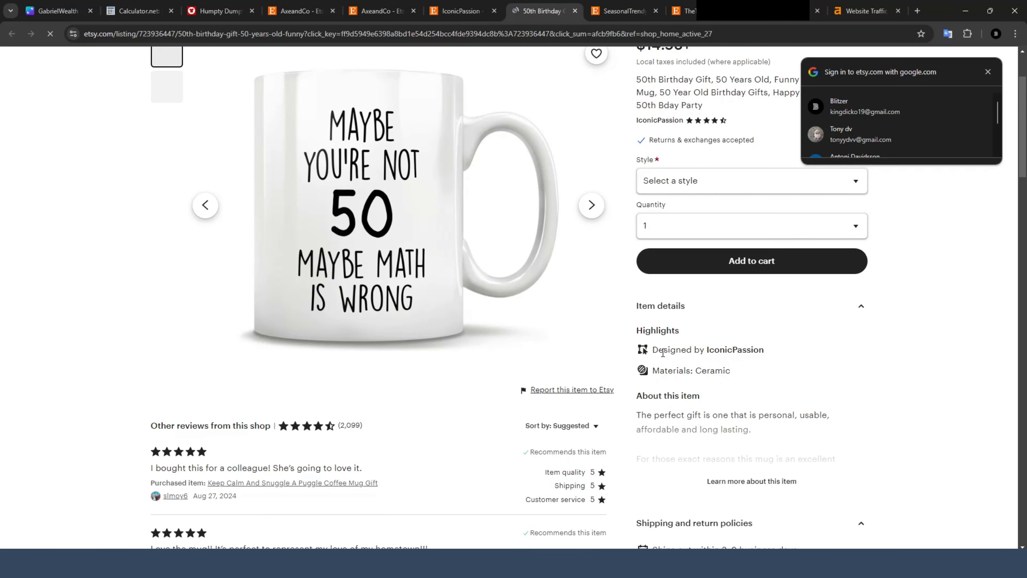
left_click_drag(653, 351, 765, 350)
left_click(815, 354)
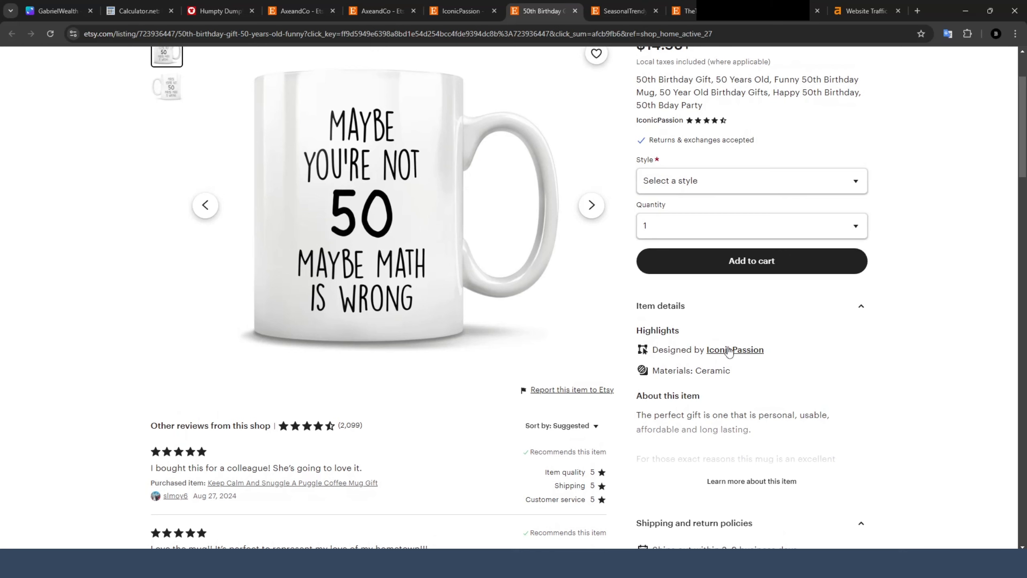
scroll(750, 365, "up", 3)
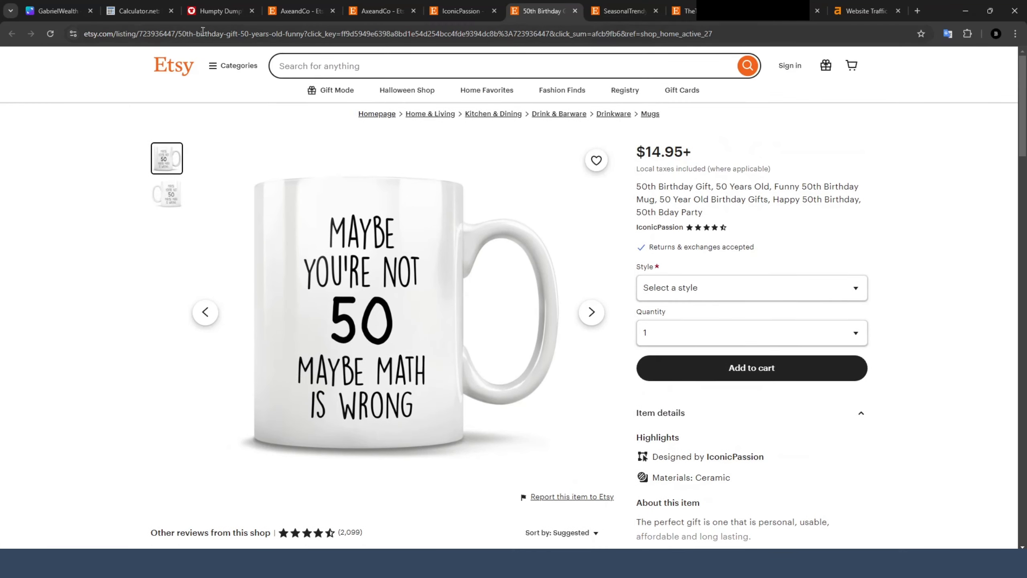
Return to the IconicPassion shop and open page 3 of its items.
left_click(462, 11)
scroll(712, 283, "down", 4)
left_click(393, 512)
Switch to Calculator.net and calculate 18000 × 15.
left_click(219, 10)
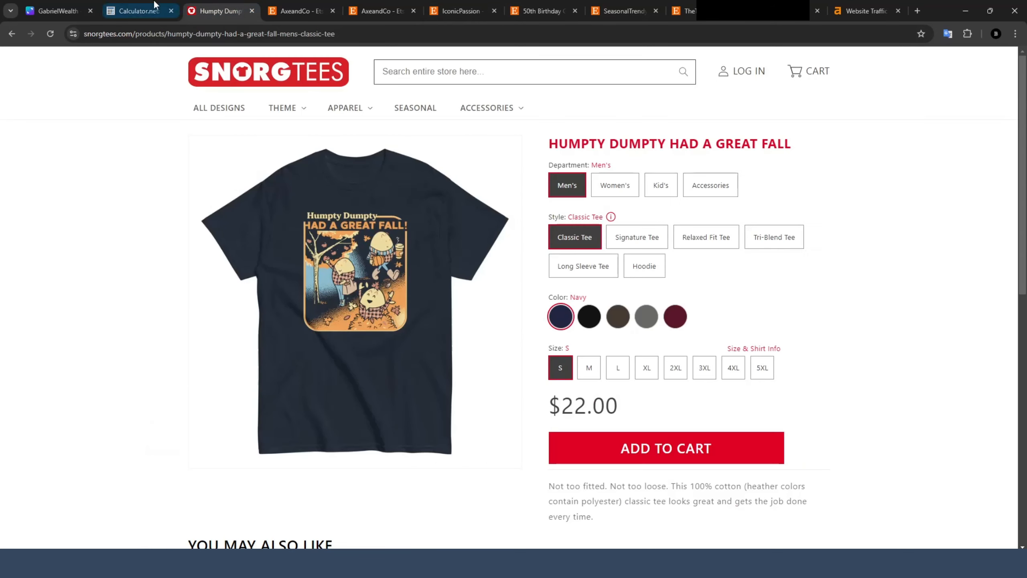
left_click(138, 10)
left_click(414, 134)
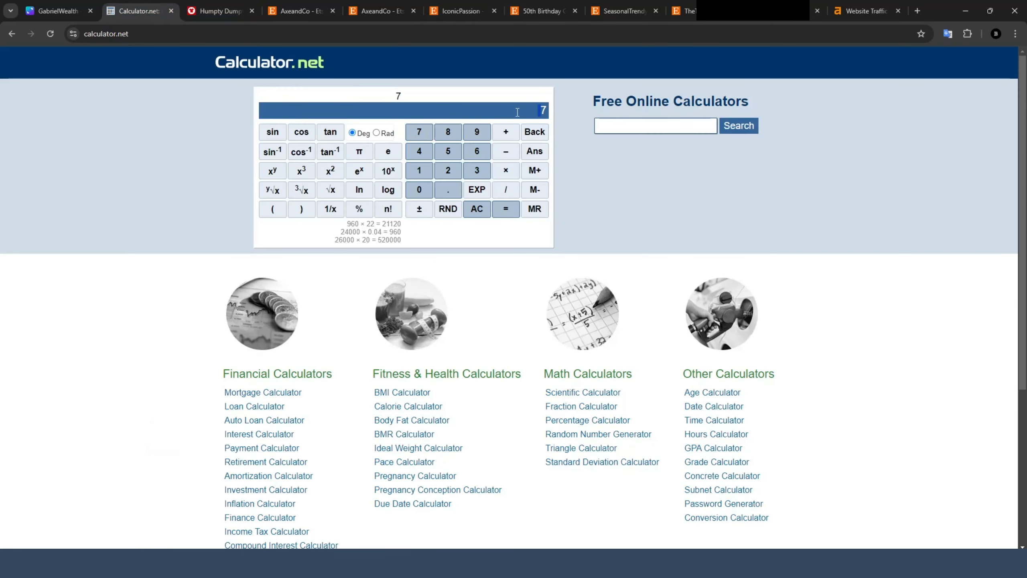
left_click(429, 169)
left_click(448, 132)
double_click(419, 189)
left_click(419, 190)
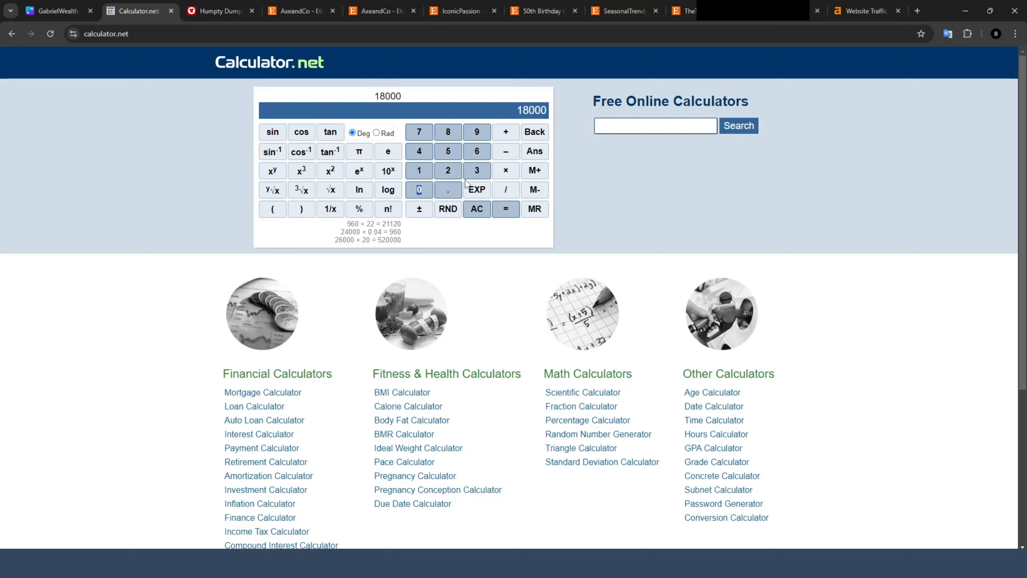
left_click(506, 170)
left_click(419, 170)
left_click(447, 151)
left_click(506, 208)
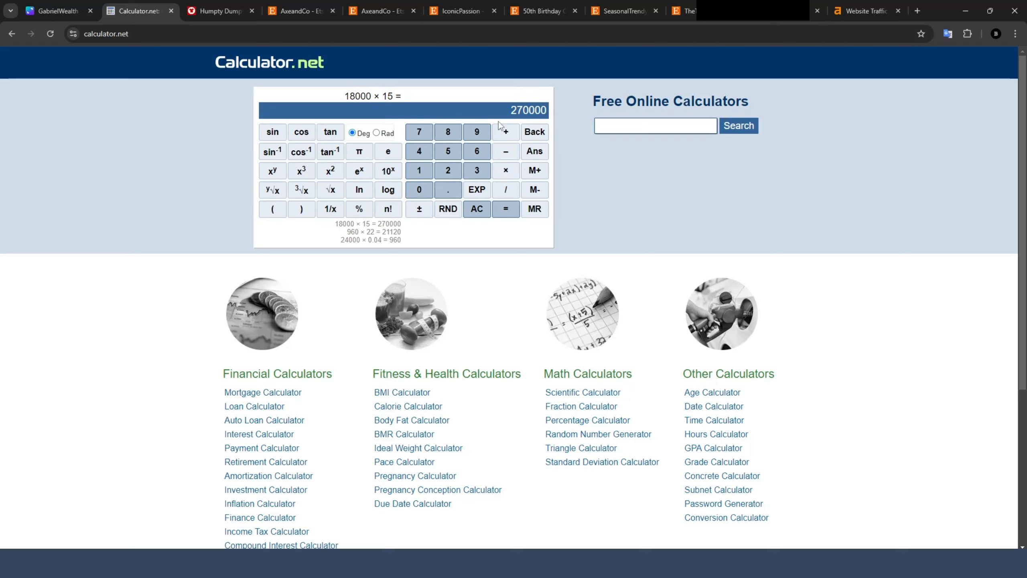
Go back to the IconicPassion shop and review its page 3 listings, item categories and shop header.
left_click(410, 8)
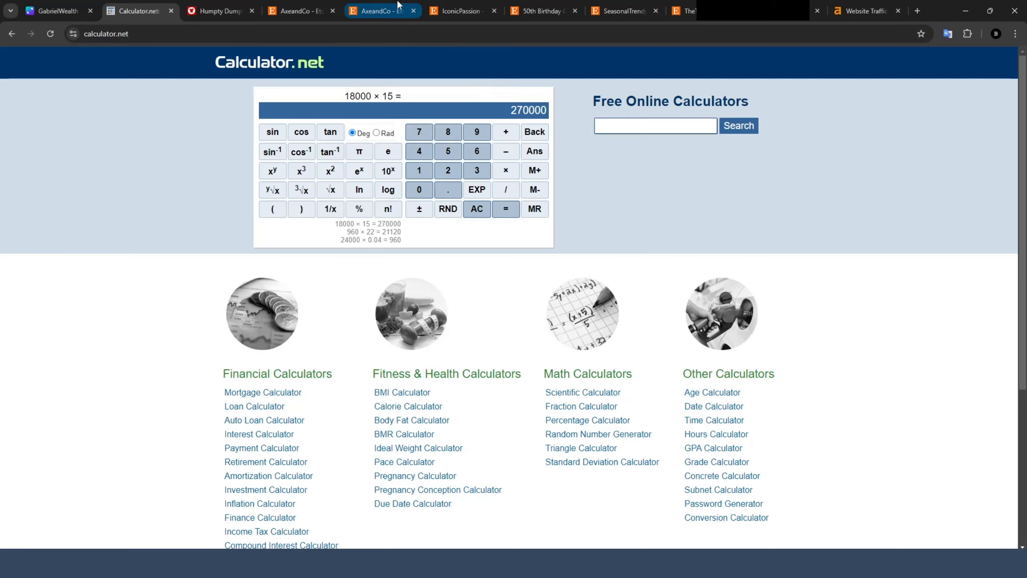
left_click(445, 5)
scroll(525, 279, "down", 6)
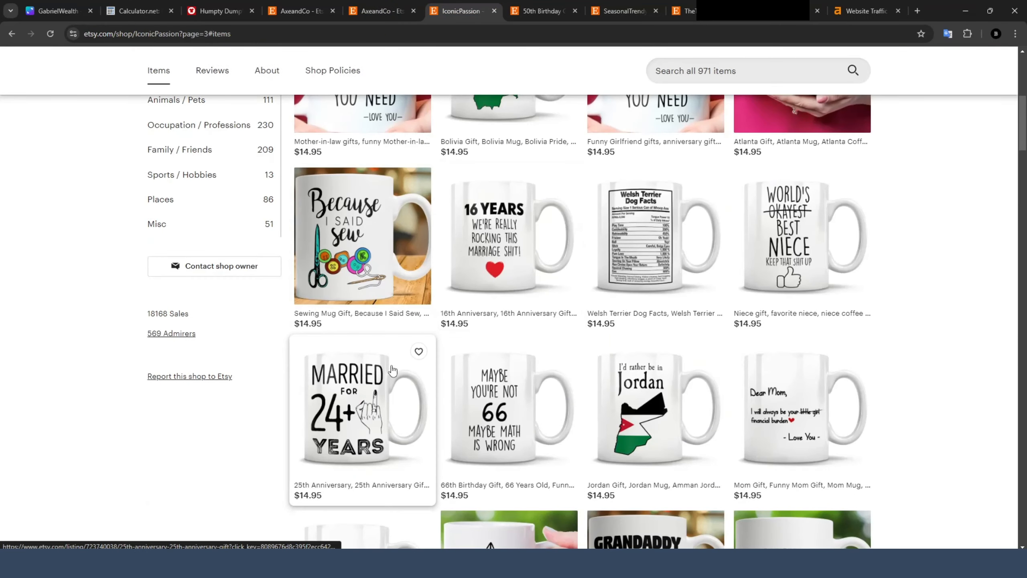
scroll(479, 355, "up", 3)
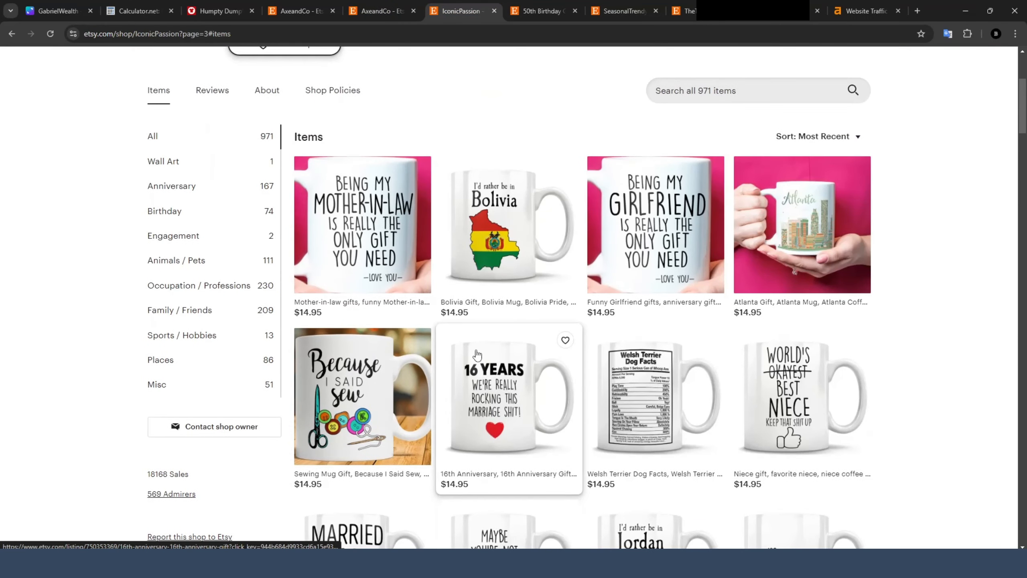
scroll(477, 355, "down", 5)
scroll(438, 292, "up", 10)
scroll(414, 219, "down", 1)
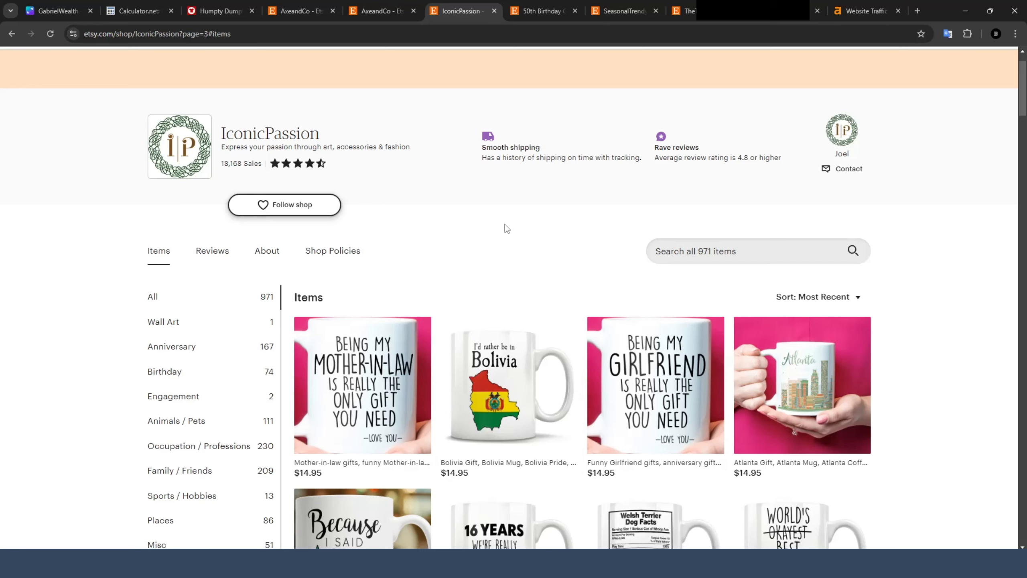
Switch to the SeasonalTrendyStyle Etsy shop and examine its sales figure and first page of apparel listings.
left_click(627, 4)
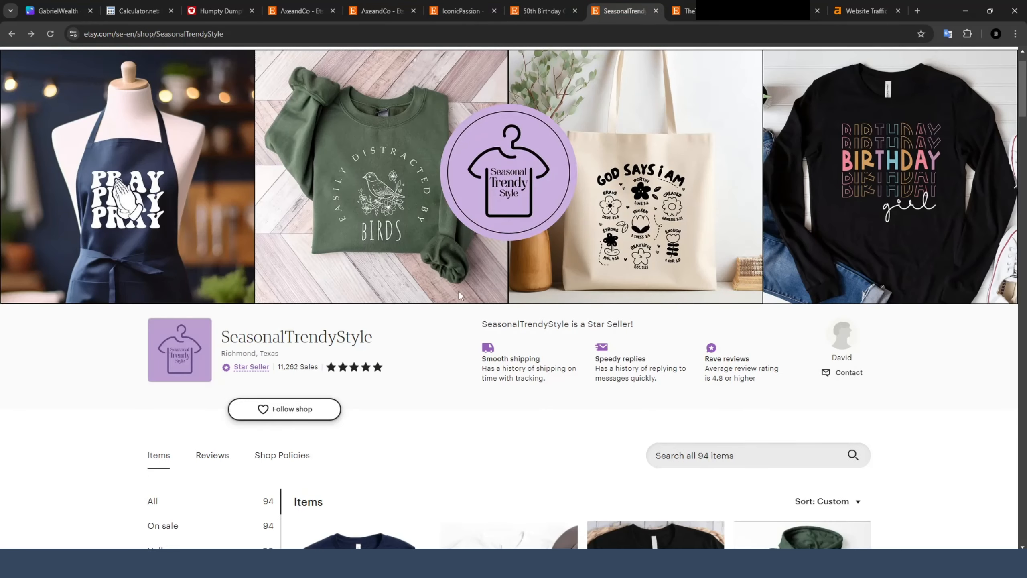
scroll(264, 184, "down", 10)
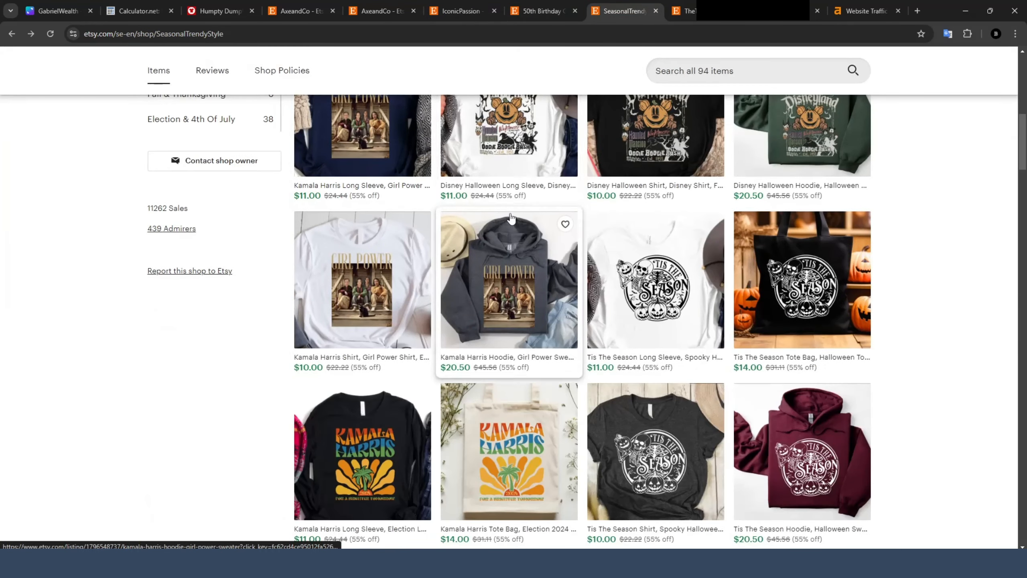
scroll(510, 213, "up", 6)
scroll(511, 213, "up", 3)
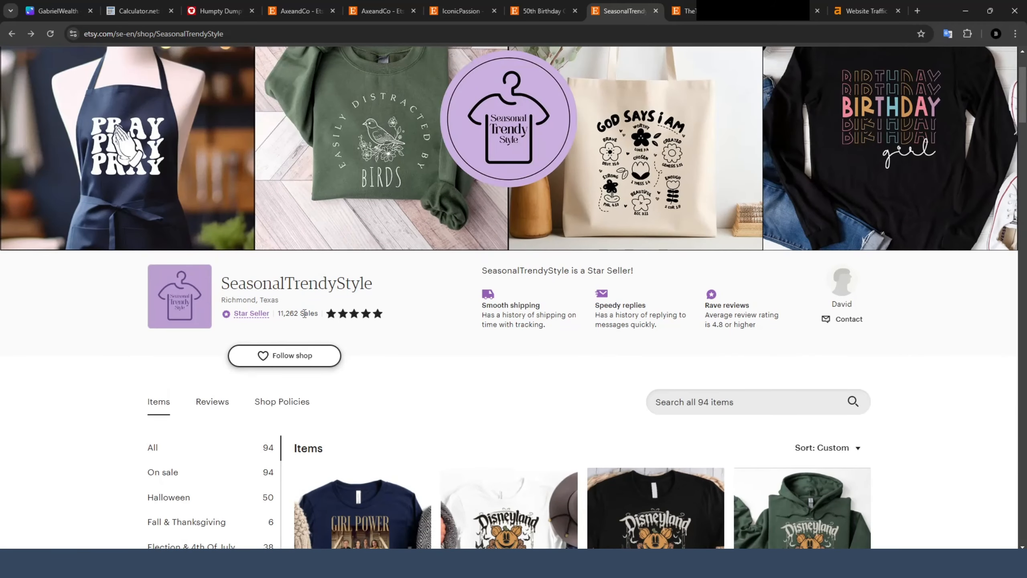
scroll(457, 290, "down", 20)
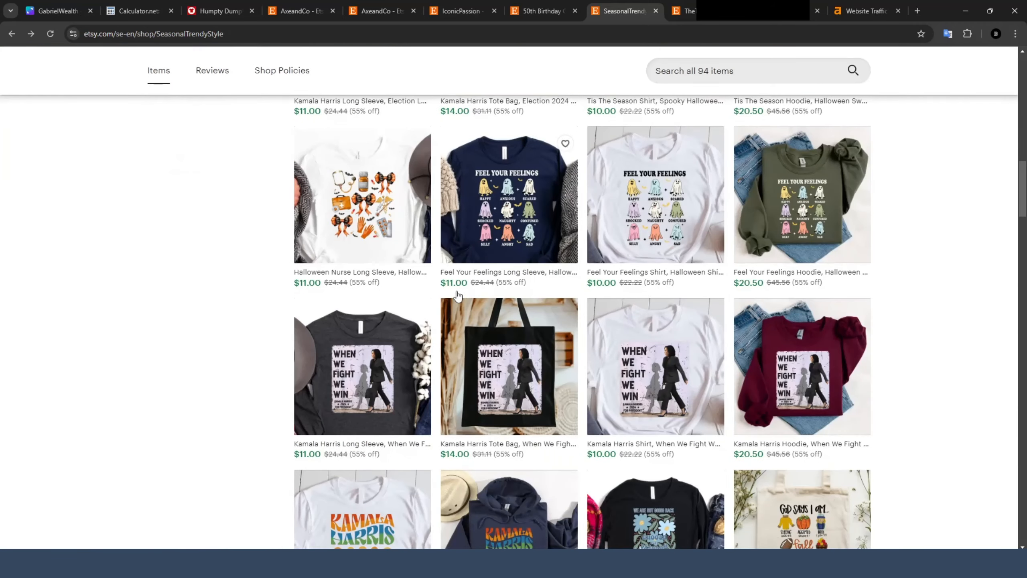
scroll(521, 321, "down", 15)
scroll(387, 364, "up", 4)
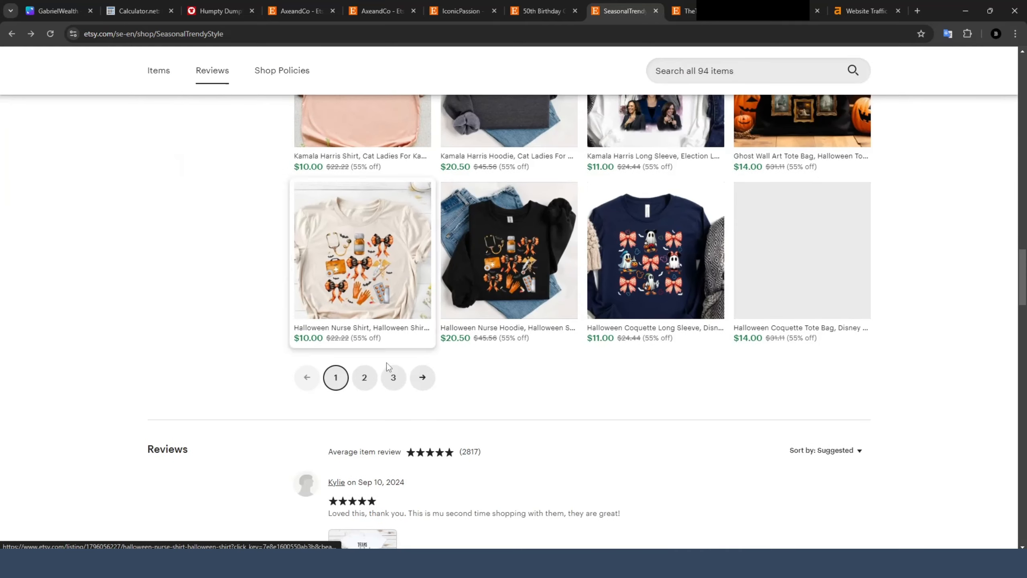
Open page 2 of the SeasonalTrendyStyle items and look through the shirts, hoodies and tote bags.
left_click(364, 378)
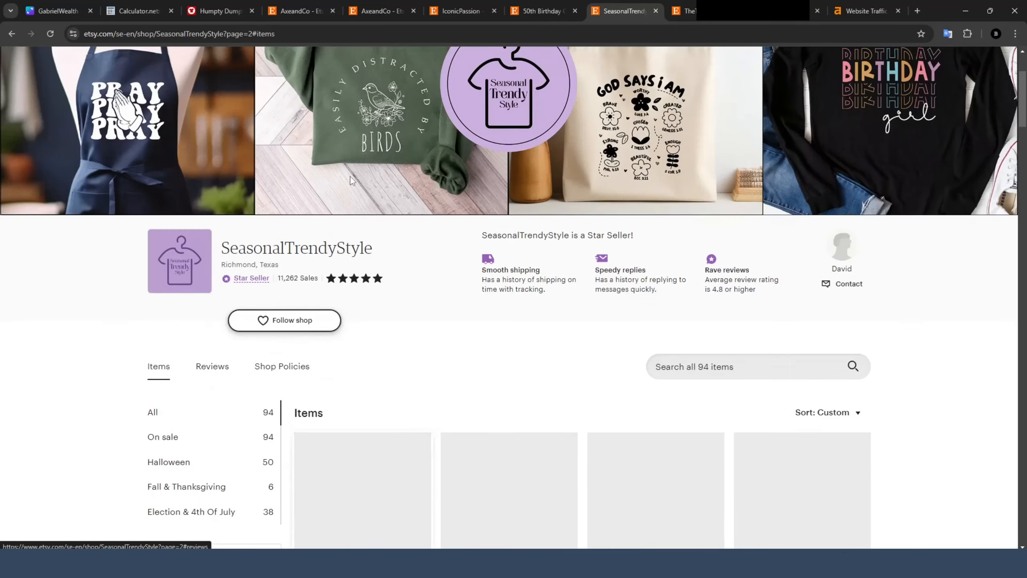
scroll(359, 347, "down", 15)
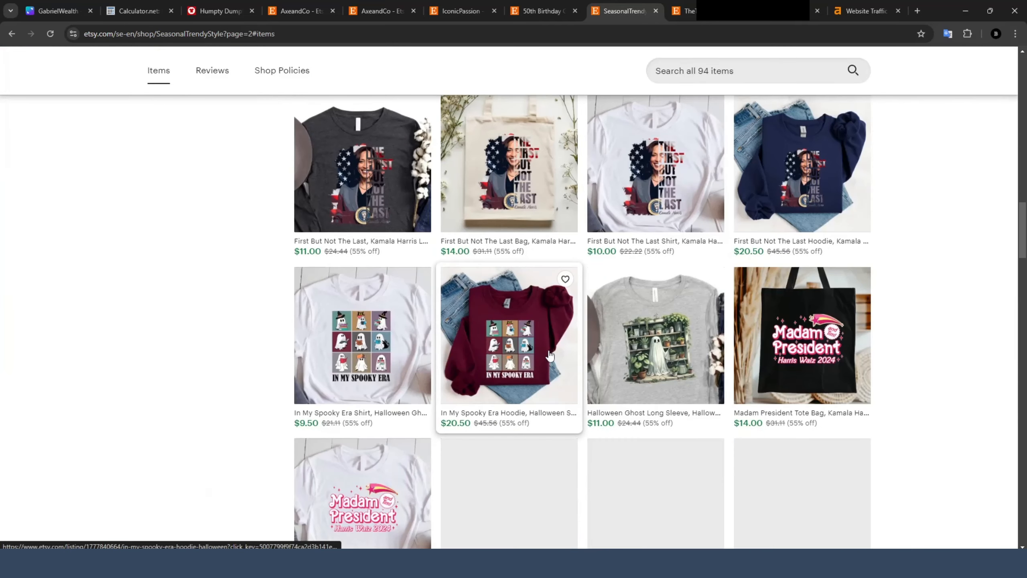
scroll(485, 393, "down", 5)
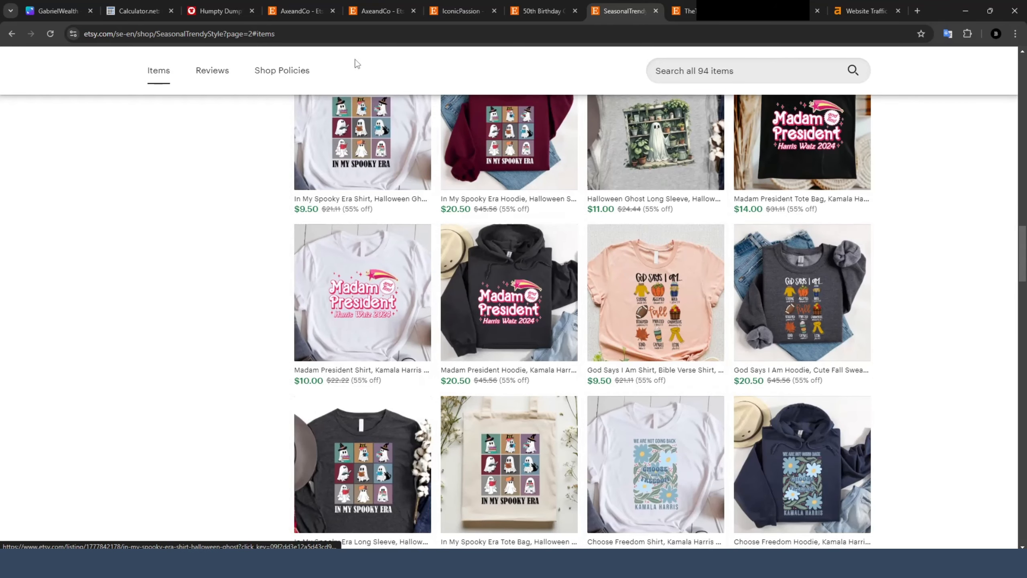
Return to Calculator.net, clear the previous result and calculate 11000 × 12.
left_click(242, 6)
left_click(126, 13)
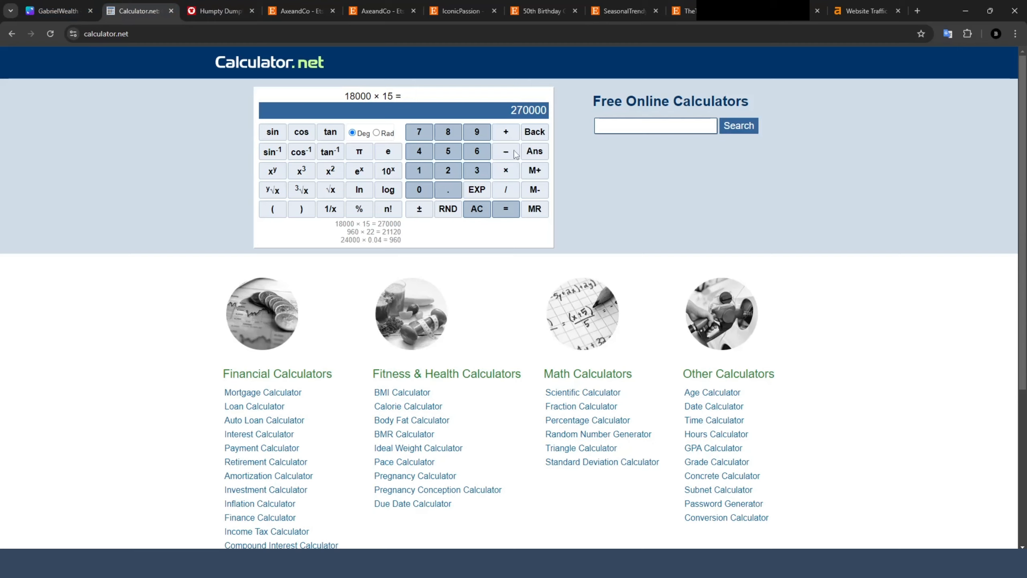
left_click_drag(546, 110, 517, 112)
key("BackSpace")
double_click(420, 171)
triple_click(421, 190)
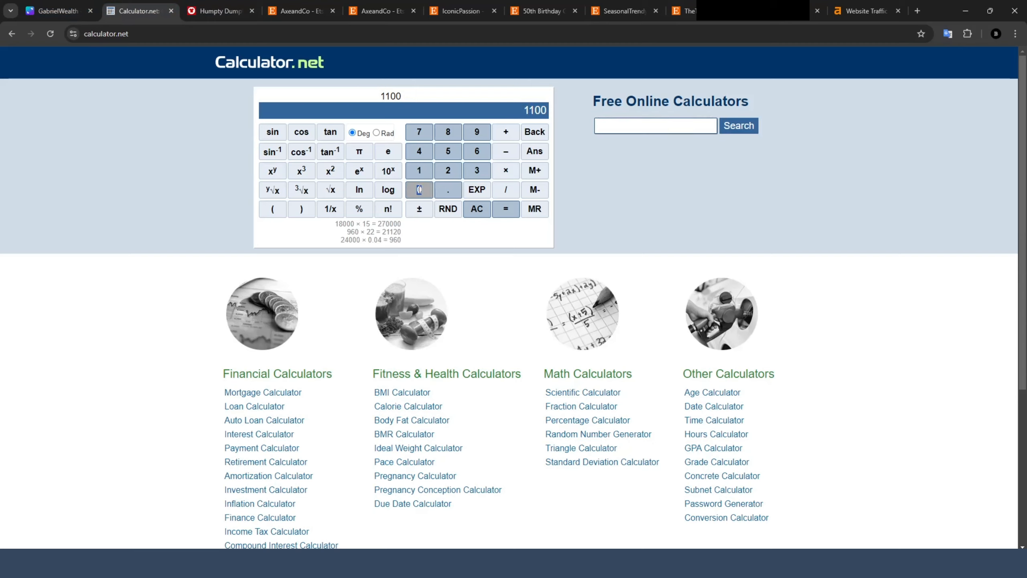
left_click(506, 170)
left_click(419, 168)
left_click(449, 170)
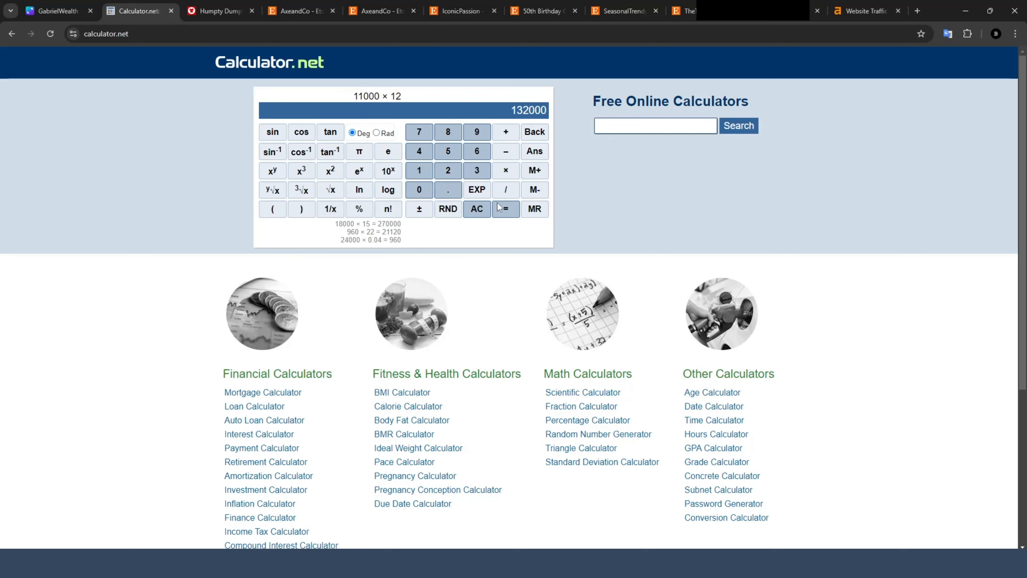
left_click(505, 208)
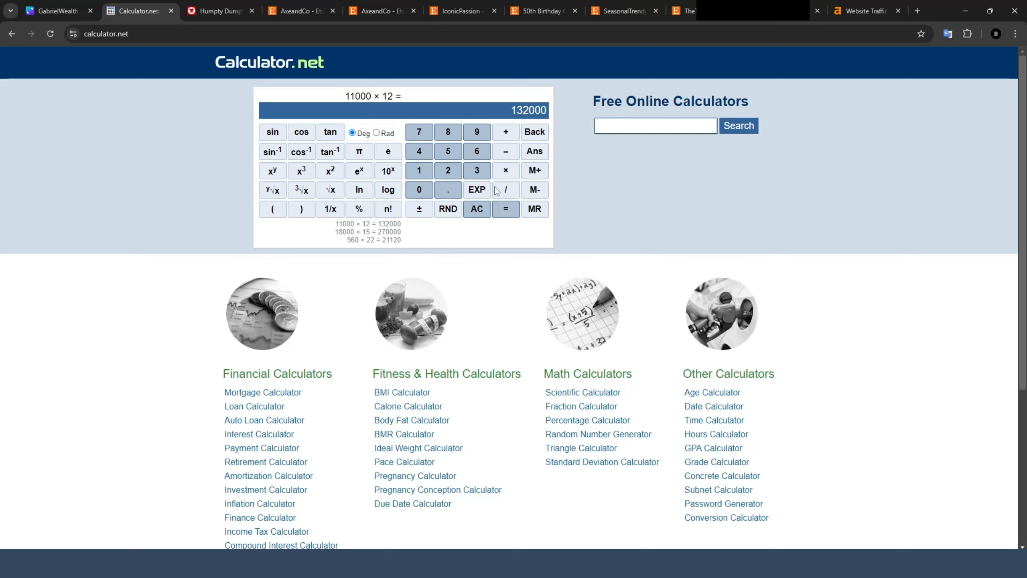
Go back to the SeasonalTrendyStyle shop and review the rest of page 2 and the shop header.
left_click(606, 6)
scroll(577, 241, "down", 5)
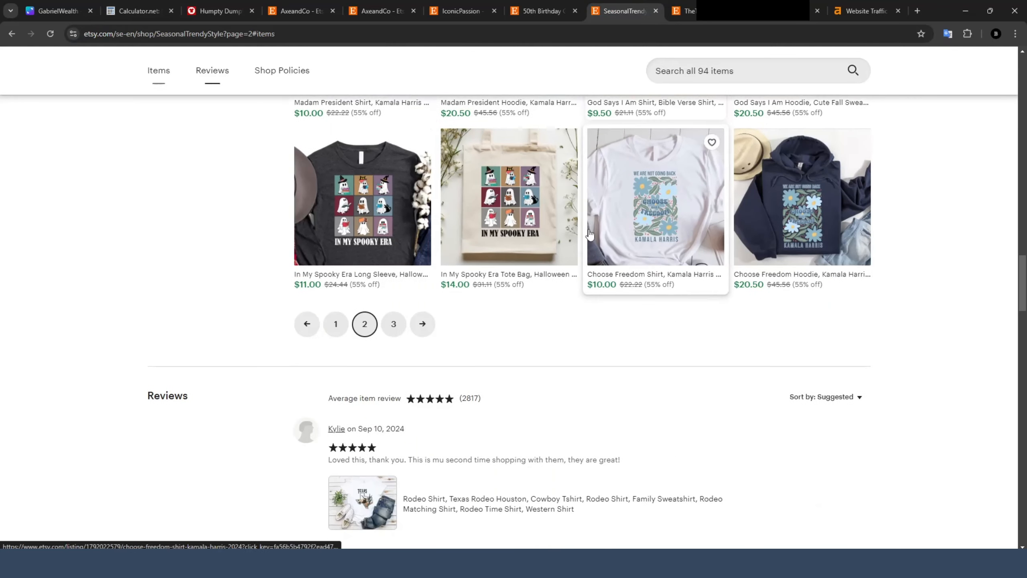
scroll(577, 240, "up", 8)
scroll(578, 241, "up", 10)
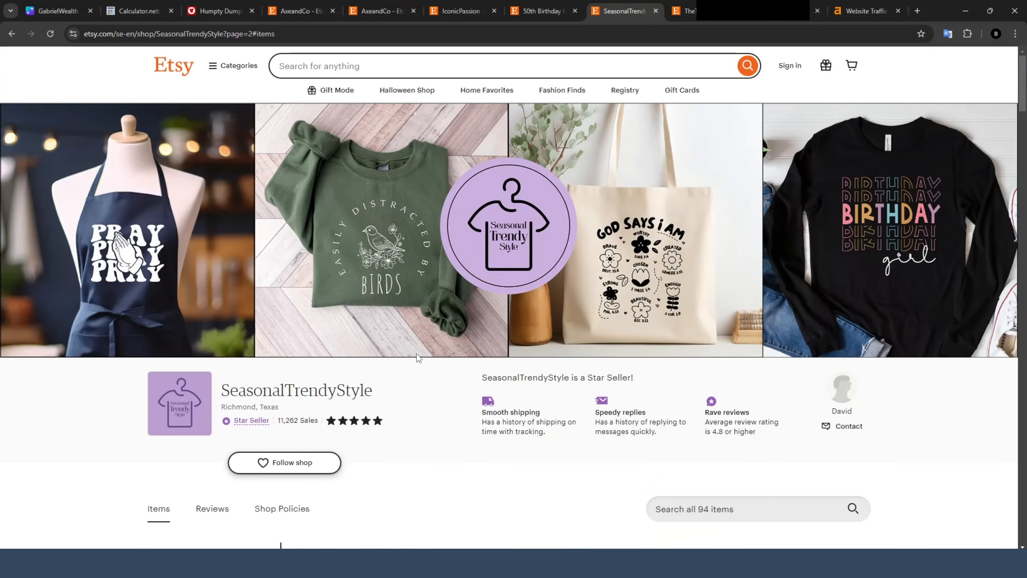
Switch to the TheTinyThreadsCo Etsy shop and examine its sales figure, item categories and children's apparel listings.
left_click(684, 11)
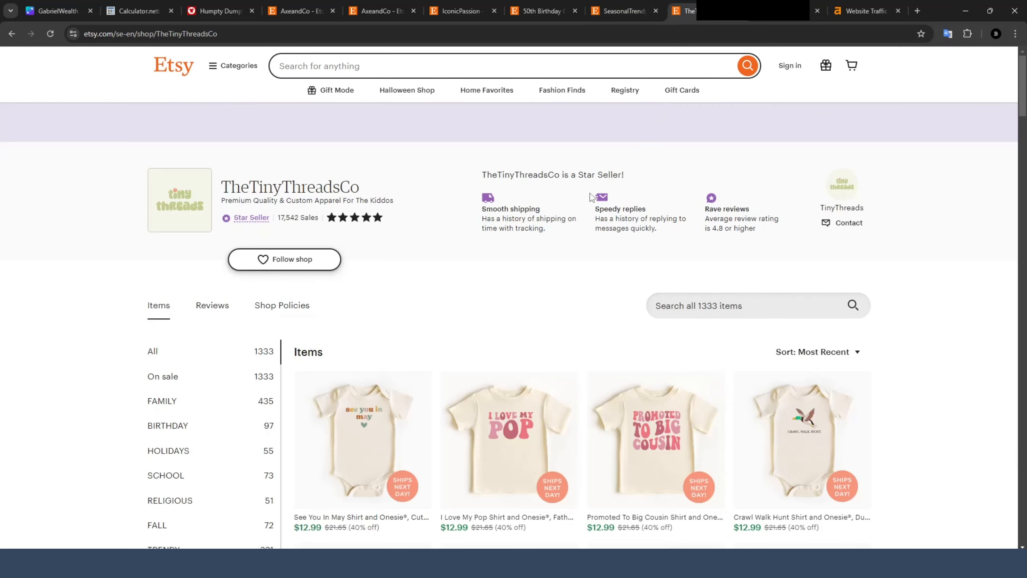
scroll(590, 199, "down", 5)
scroll(587, 203, "up", 5)
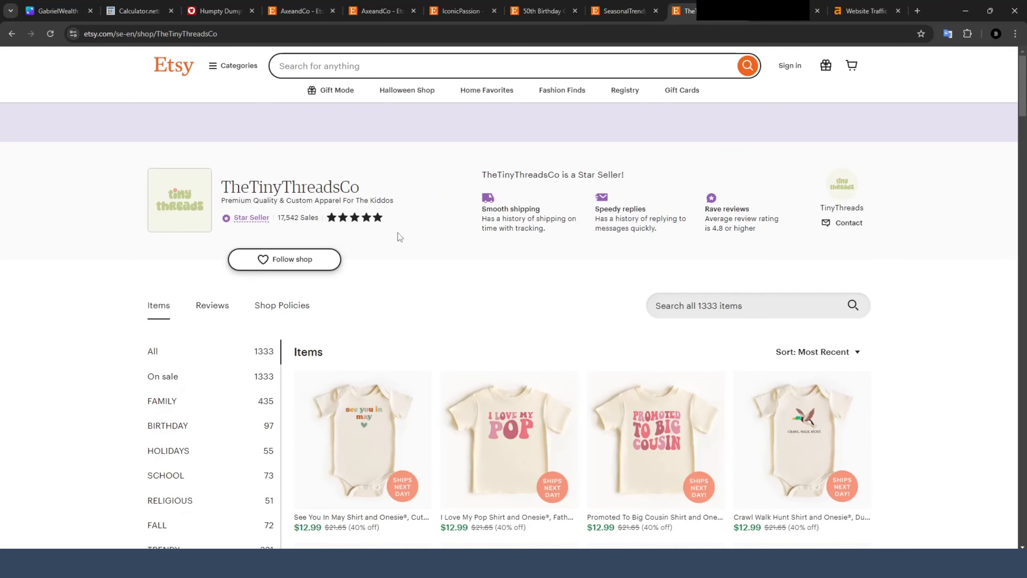
scroll(527, 285, "down", 15)
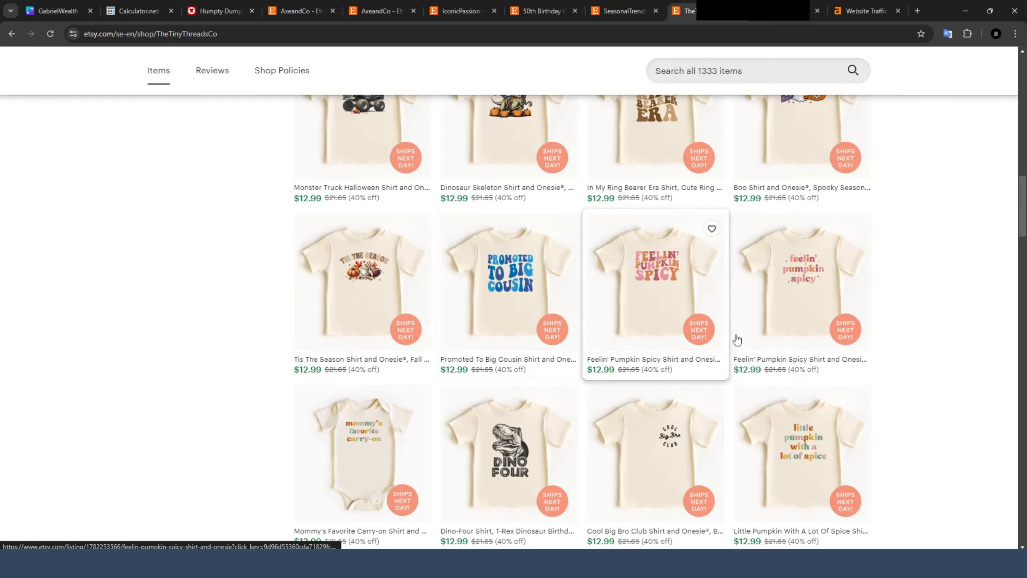
scroll(737, 339, "up", 10)
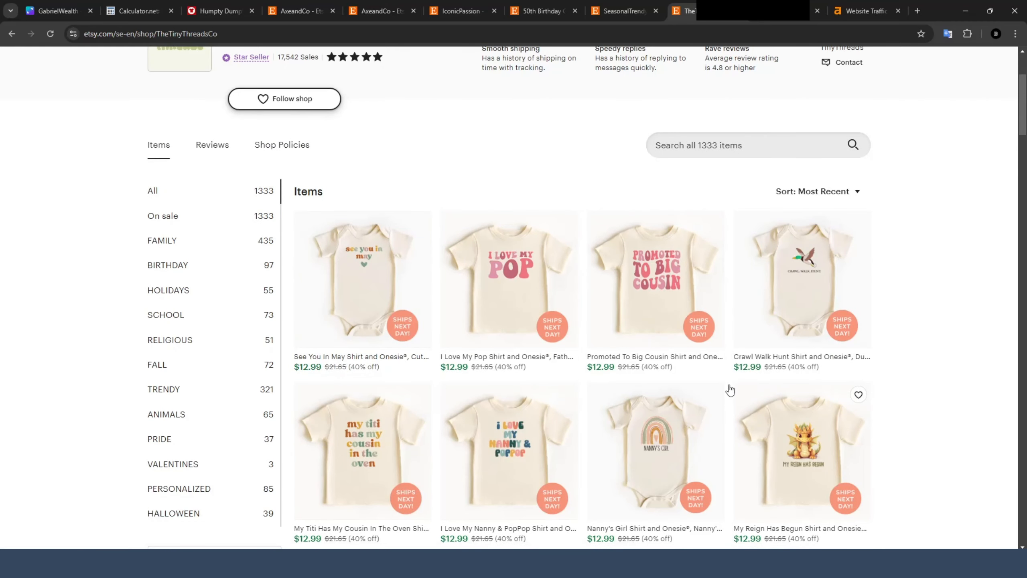
scroll(579, 335, "up", 4)
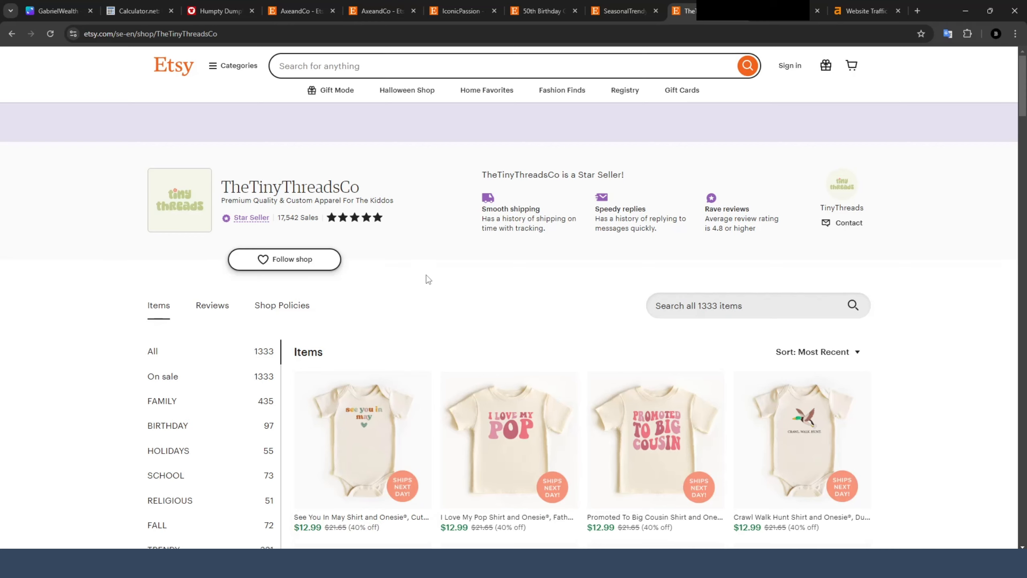
Skim further through the TheTinyThreadsCo listings and return to the shop header.
scroll(428, 325, "down", 6)
scroll(428, 326, "up", 6)
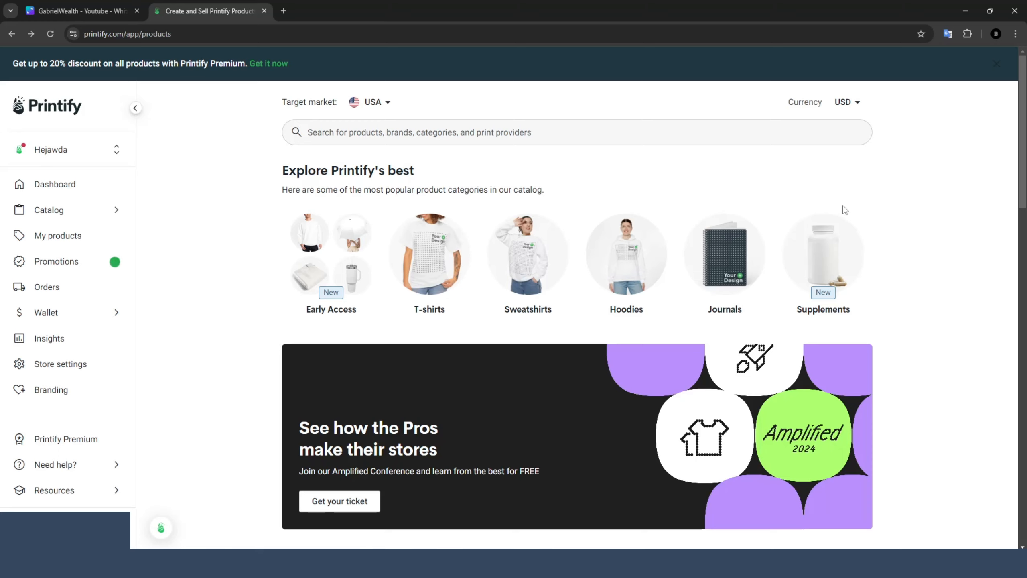
In the Printify catalog, open the Supplements category and look through its products and prices.
left_click(820, 260)
scroll(753, 276, "down", 4)
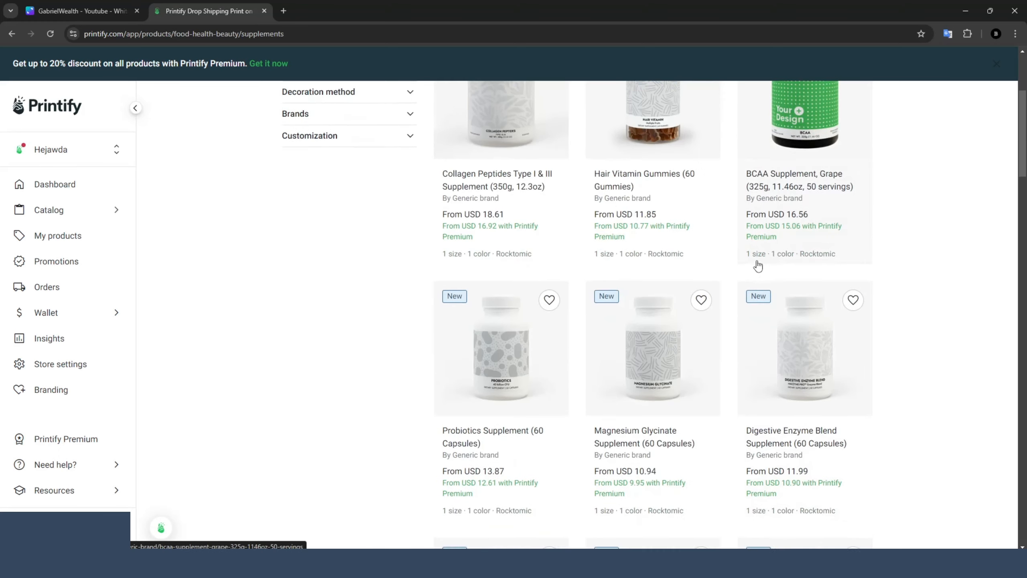
scroll(756, 261, "up", 4)
scroll(511, 346, "down", 8)
scroll(198, 192, "up", 8)
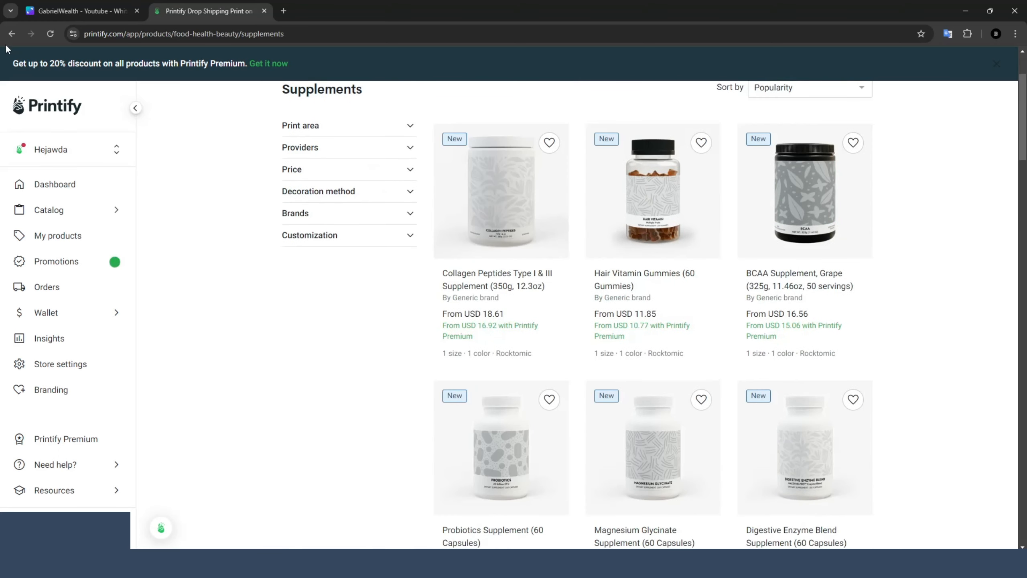
Return to the catalog overview and review the top trending, best rated and leading profit maker products.
left_click(11, 34)
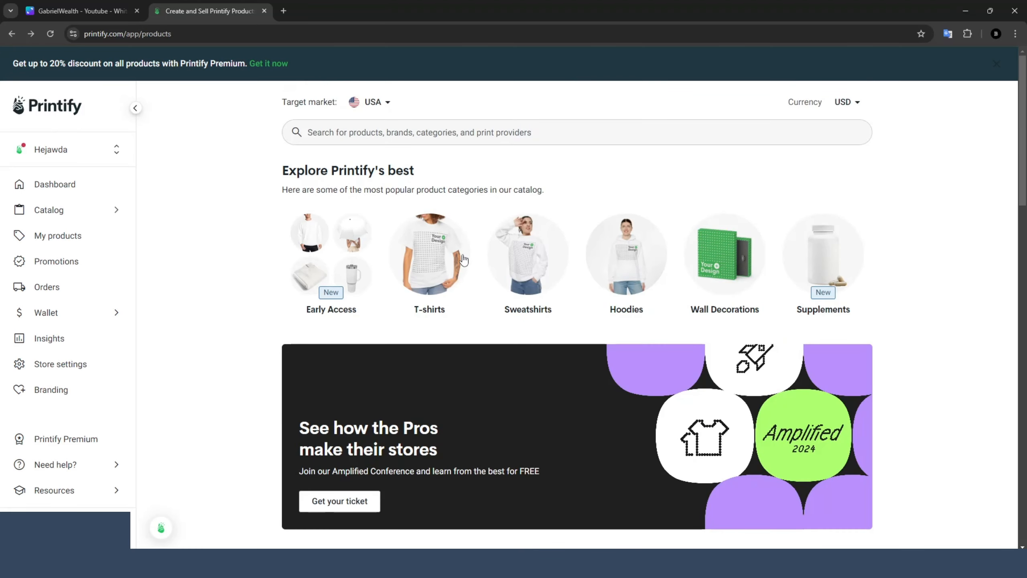
scroll(544, 275, "down", 6)
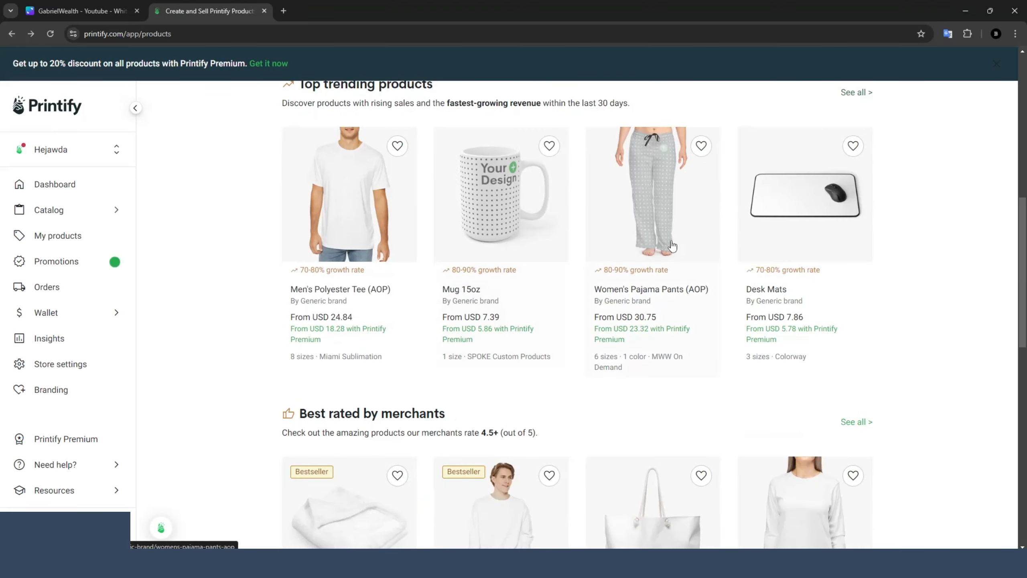
scroll(802, 225, "down", 5)
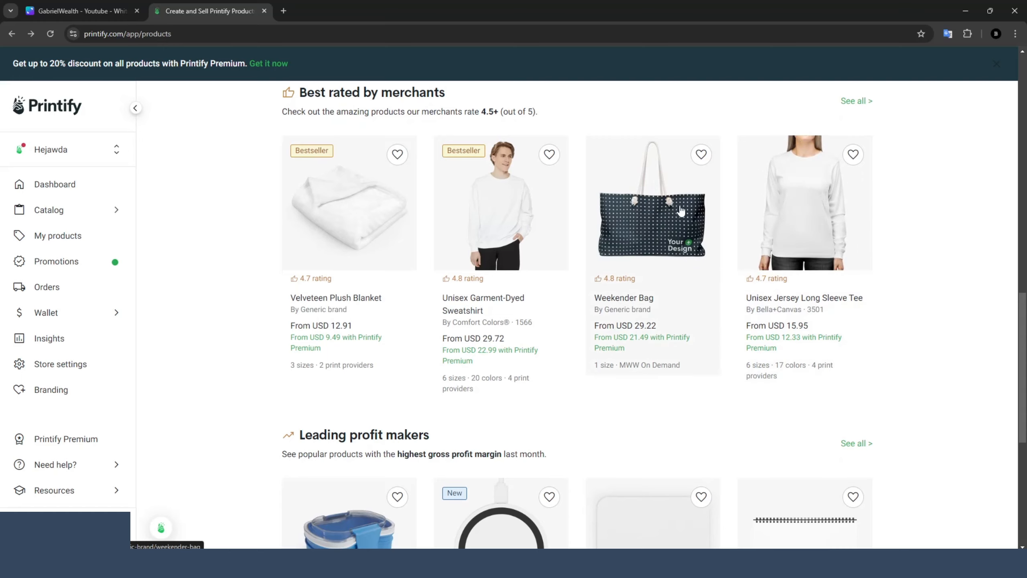
scroll(663, 269, "down", 5)
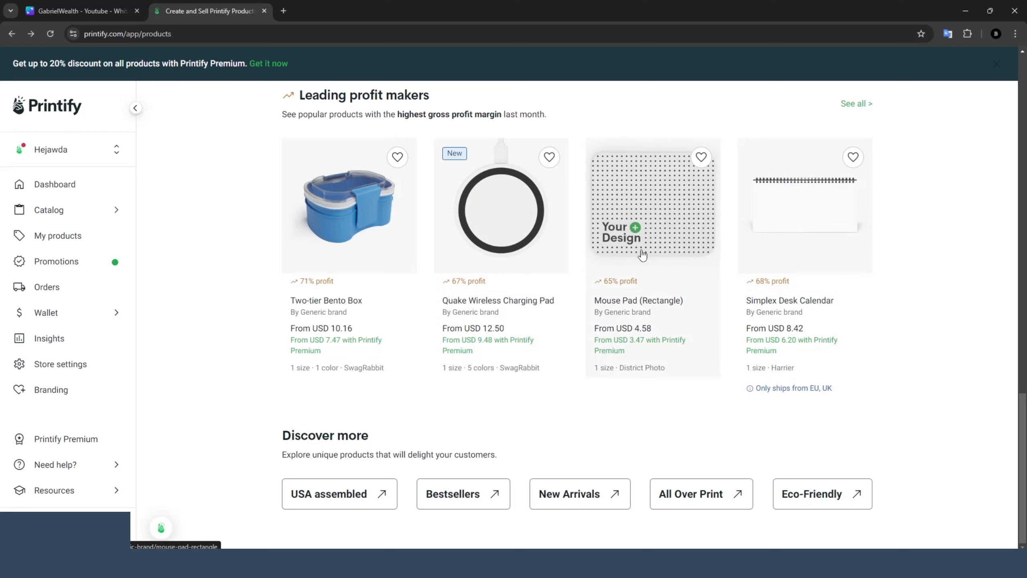
scroll(592, 439, "up", 15)
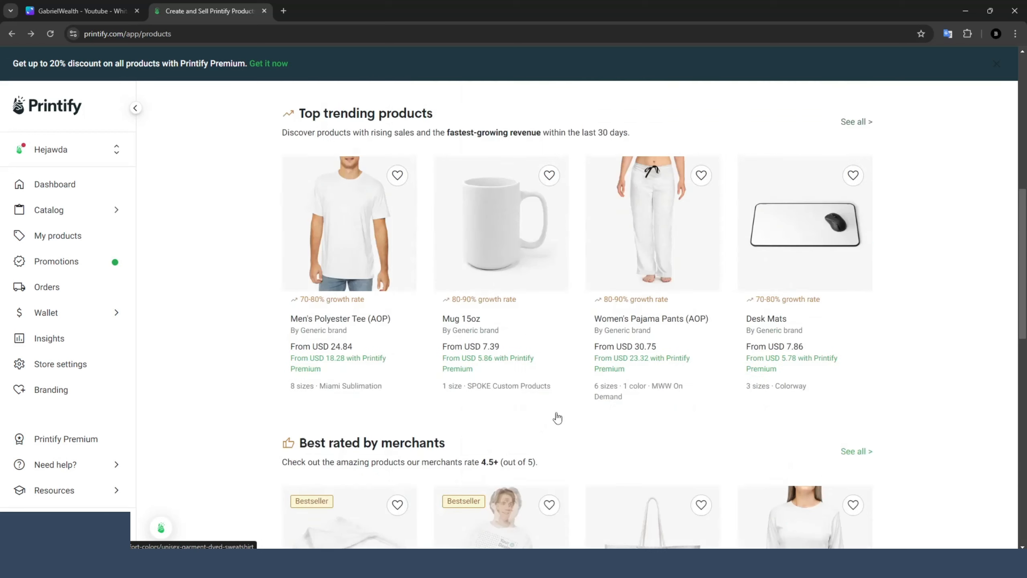
scroll(557, 418, "up", 10)
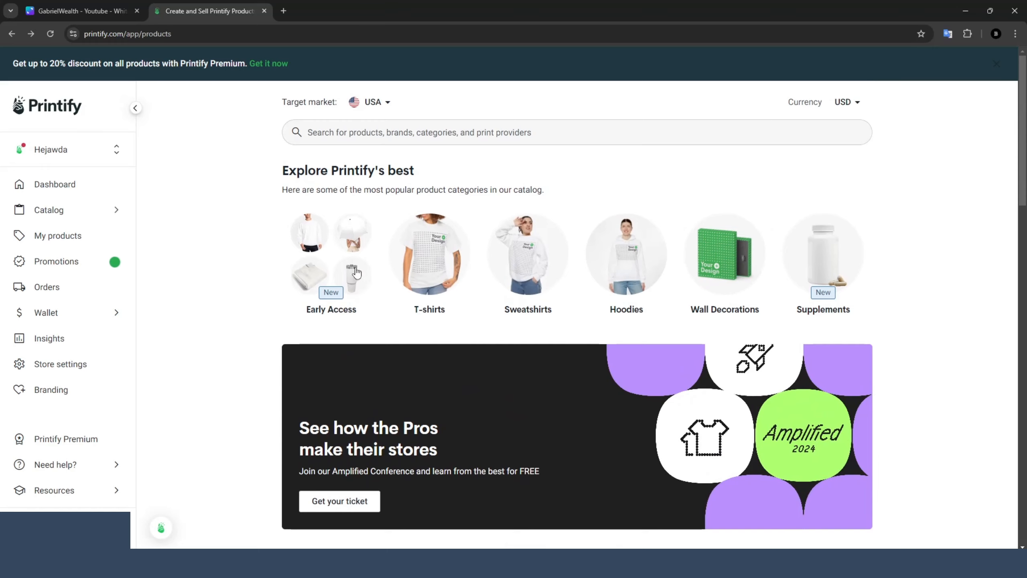
Open the Early Access category and examine the full first page of products and their base prices.
left_click(356, 273)
scroll(541, 240, "down", 3)
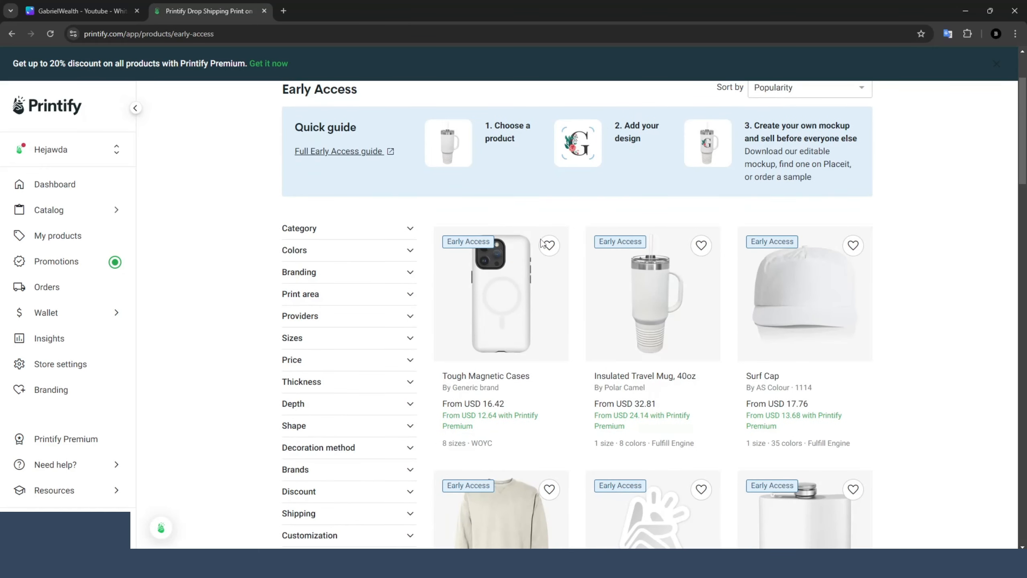
scroll(749, 234, "down", 3)
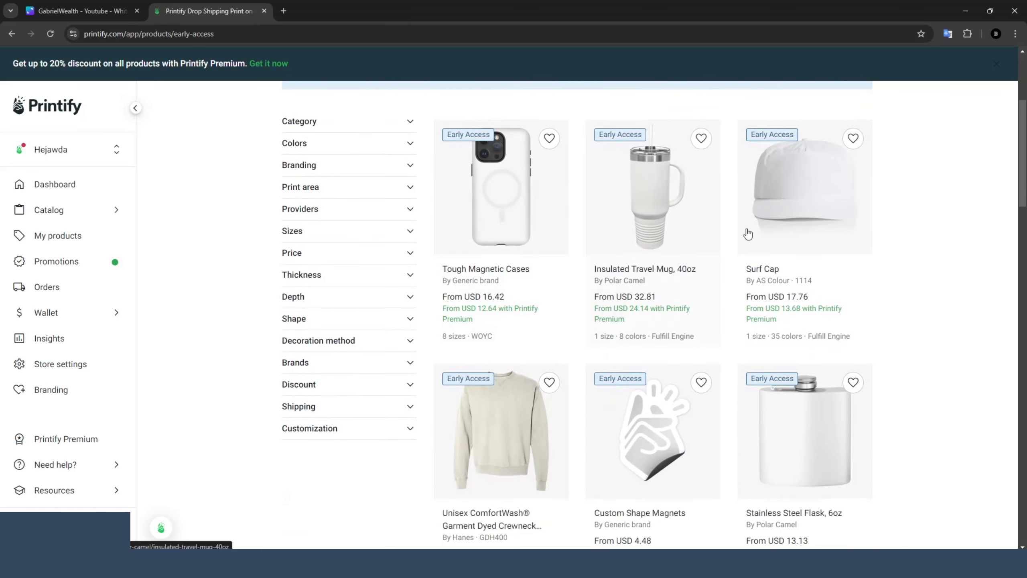
scroll(803, 230, "down", 5)
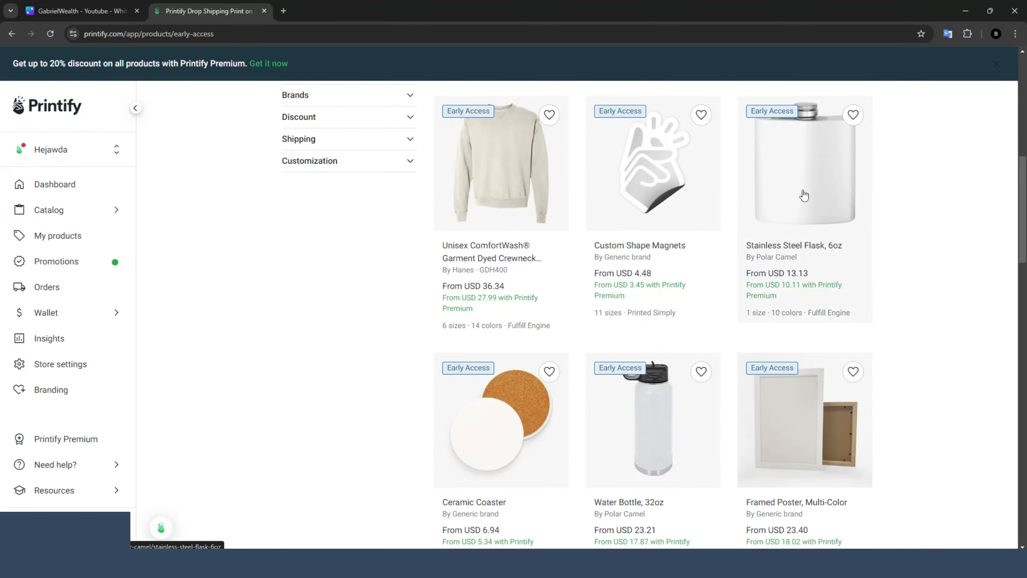
scroll(805, 195, "down", 3)
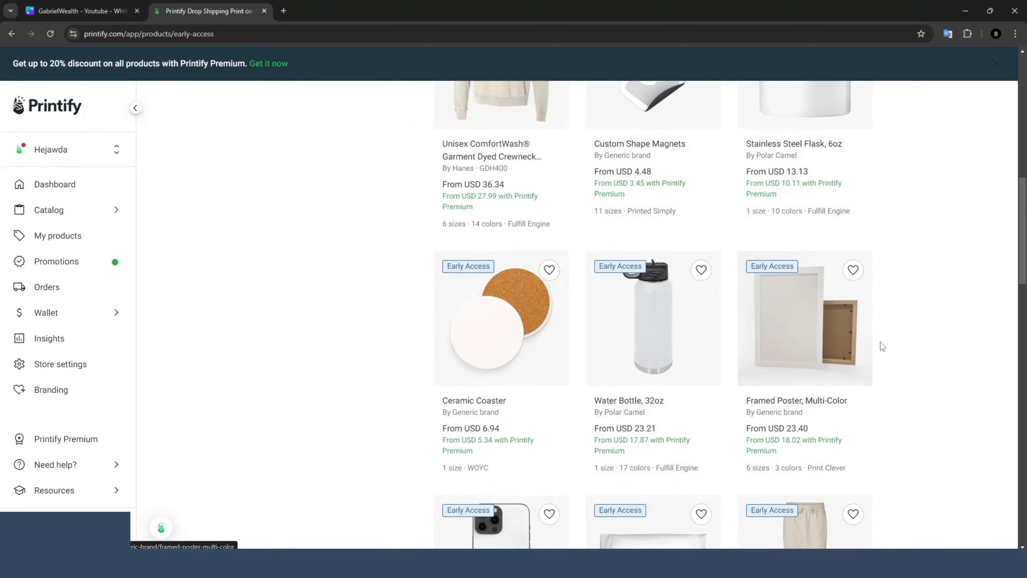
scroll(827, 292, "down", 3)
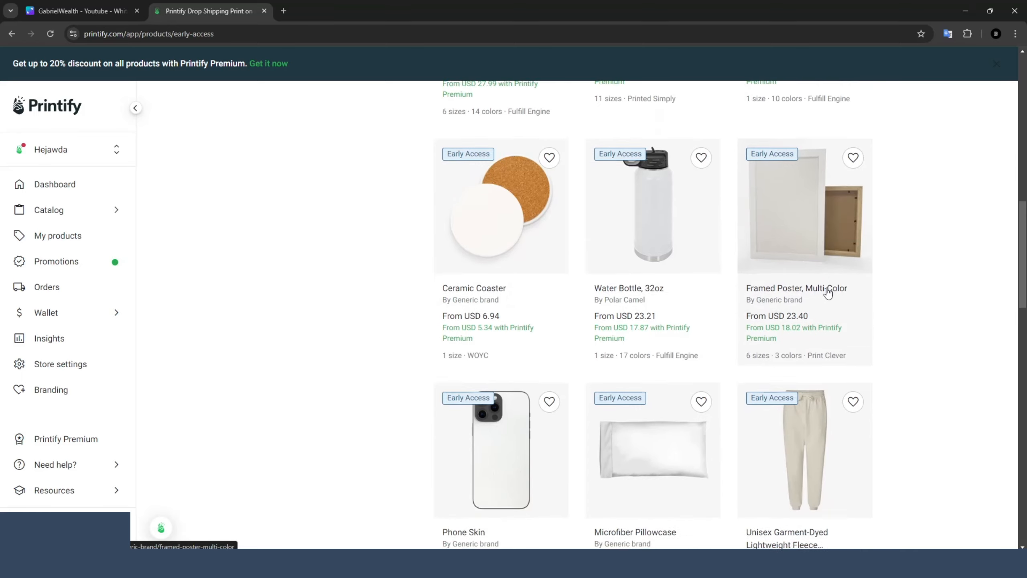
scroll(828, 292, "down", 6)
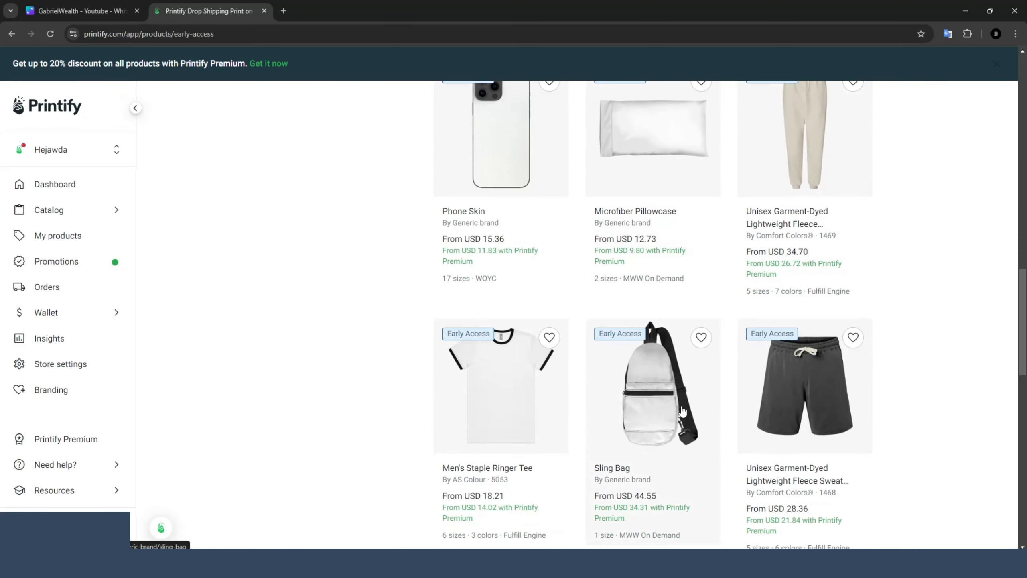
scroll(491, 232, "down", 10)
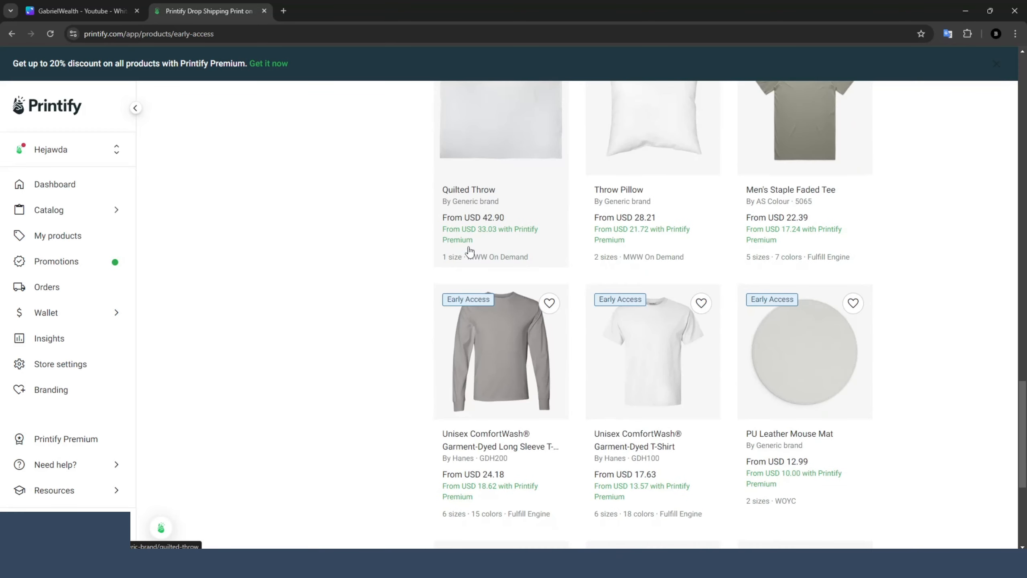
scroll(556, 346, "down", 5)
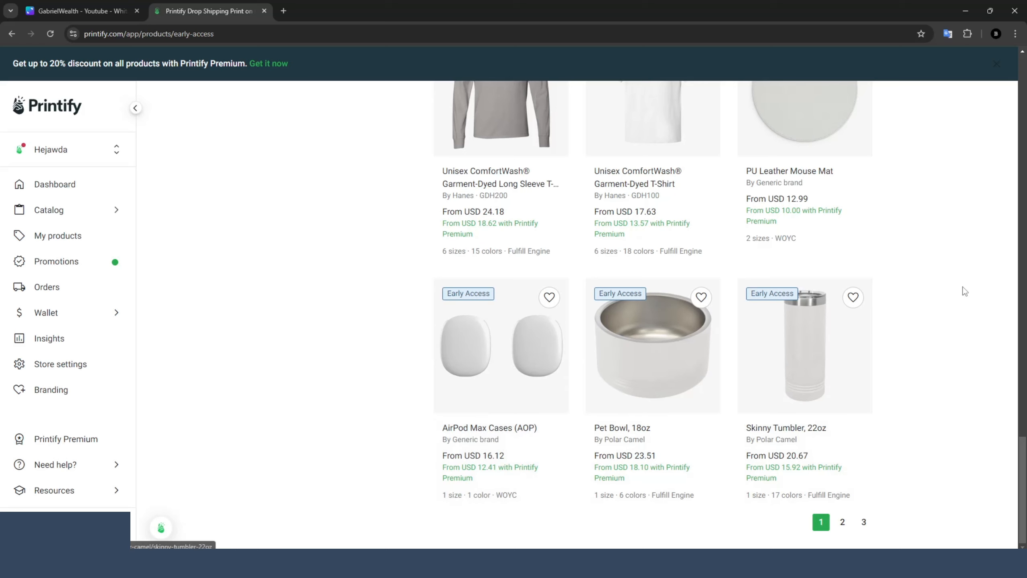
scroll(672, 315, "up", 10)
scroll(673, 314, "up", 10)
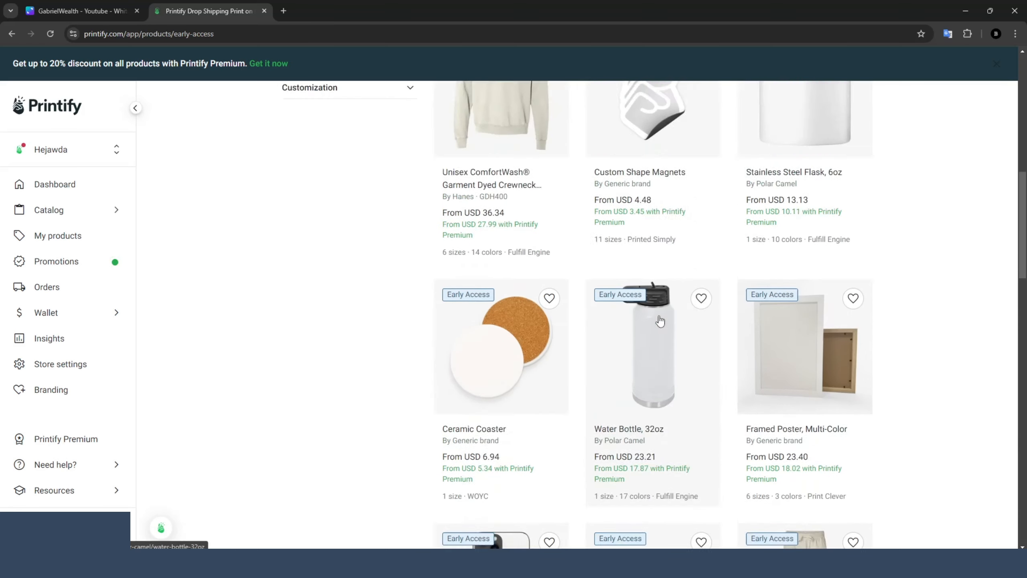
scroll(661, 321, "up", 5)
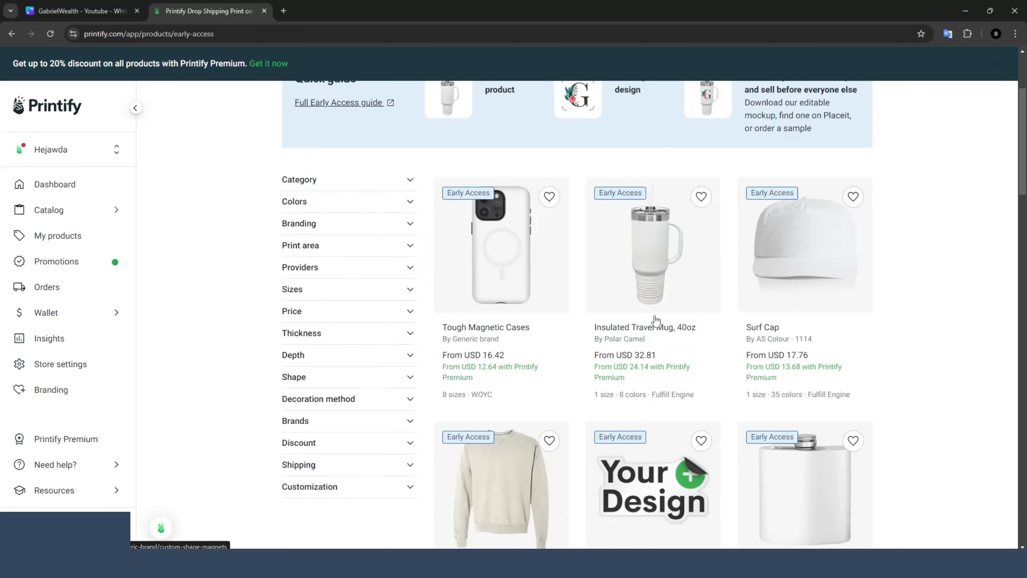
scroll(356, 208, "up", 3)
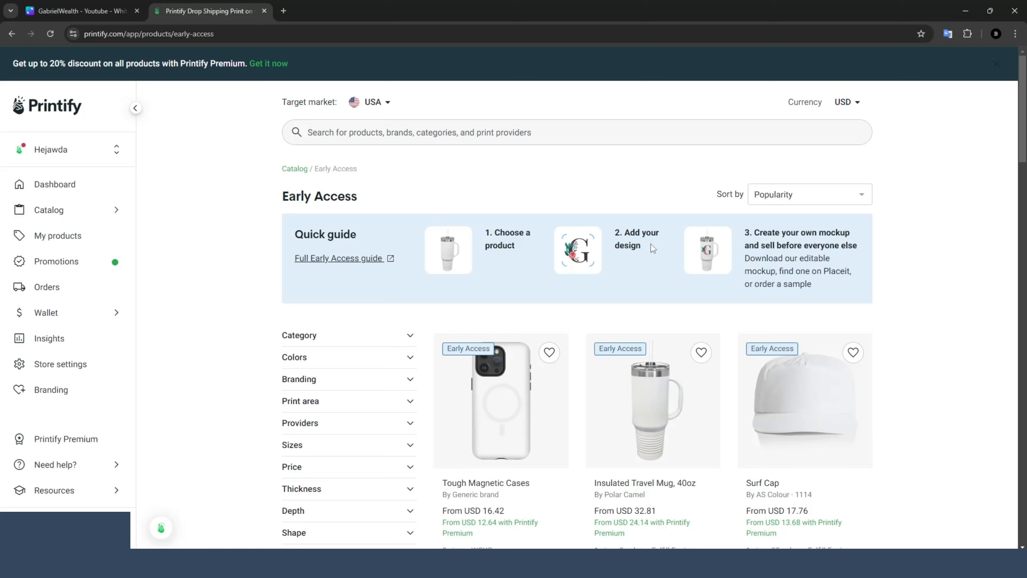
Go back from Early Access to the main catalog and skim its product sections down to Discover more.
left_click(303, 170)
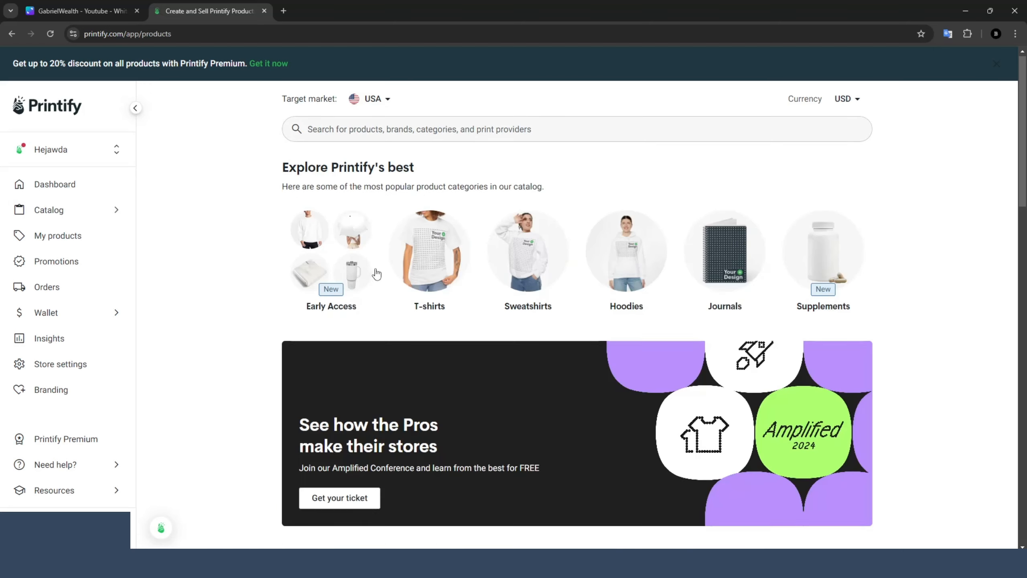
scroll(389, 271, "down", 10)
scroll(617, 264, "down", 4)
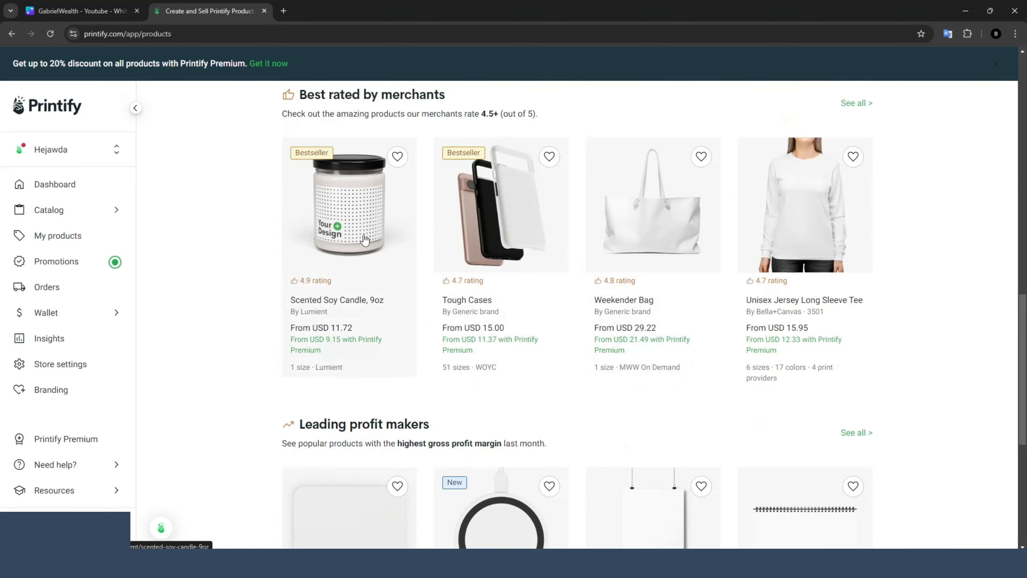
scroll(364, 239, "down", 8)
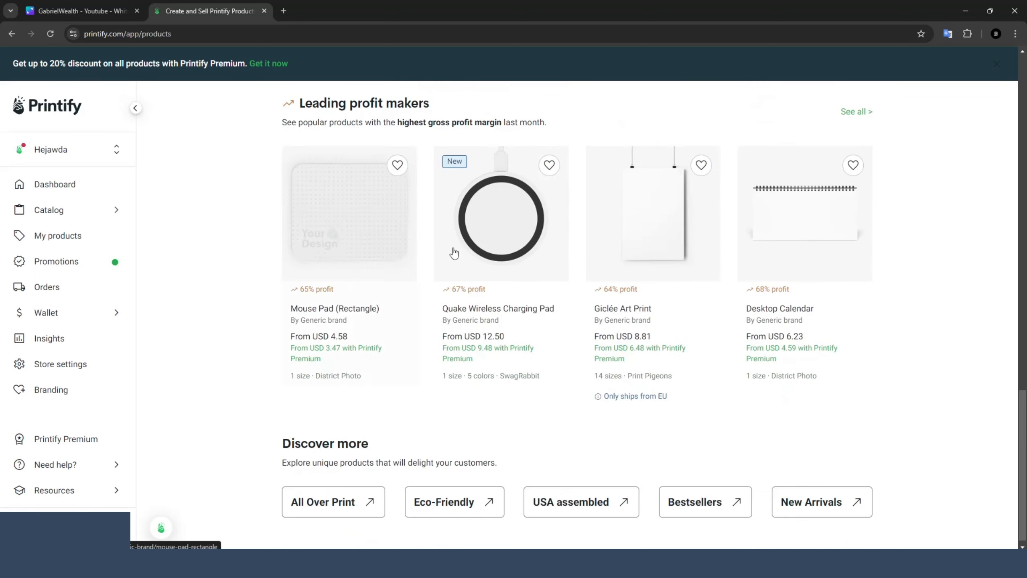
scroll(785, 322, "up", 20)
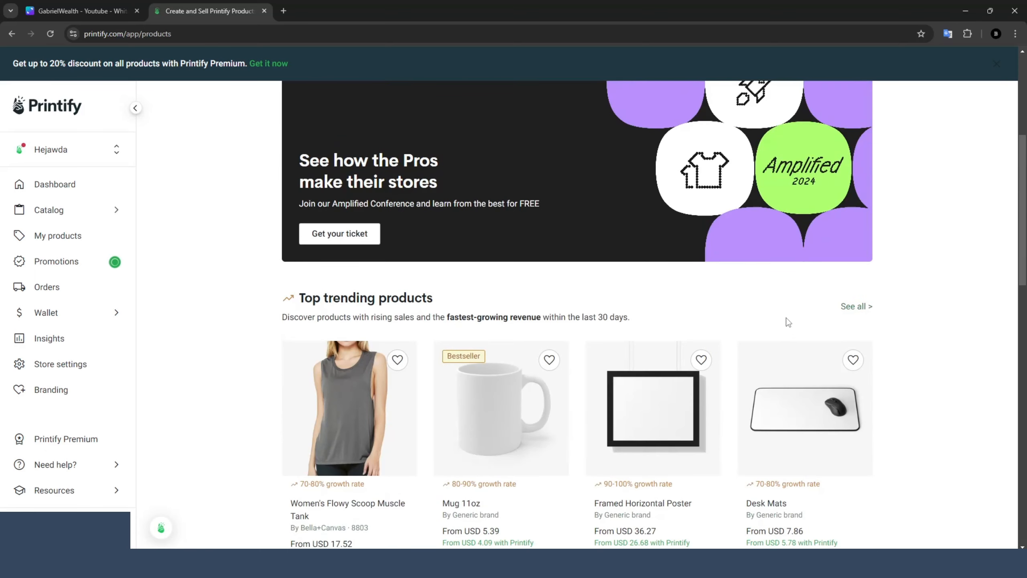
Examine the growth rates, merchant ratings and prices in the catalog's Top trending products and Best rated by merchants sections.
scroll(737, 282, "down", 4)
scroll(671, 365, "up", 1)
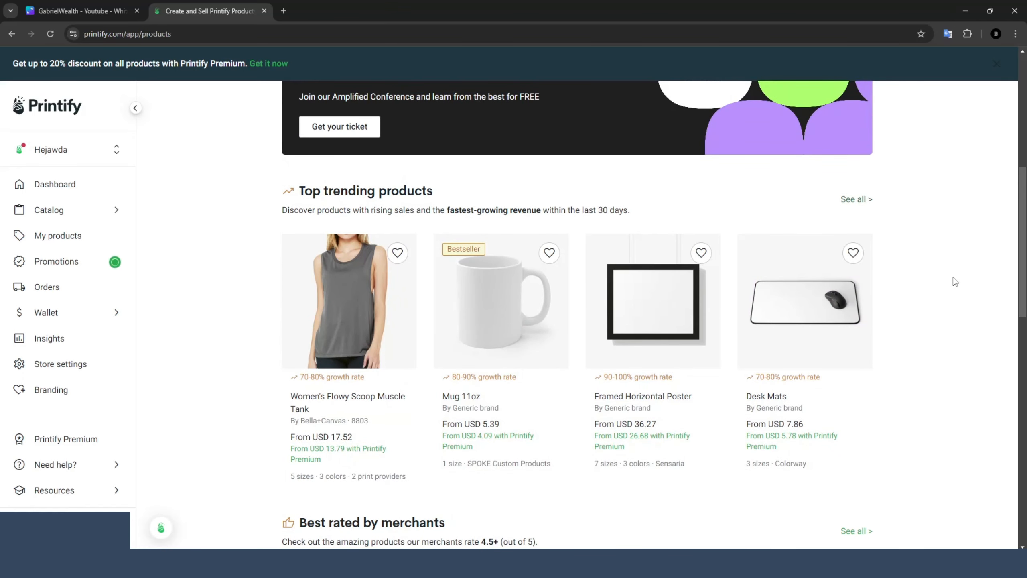
scroll(952, 278, "down", 2)
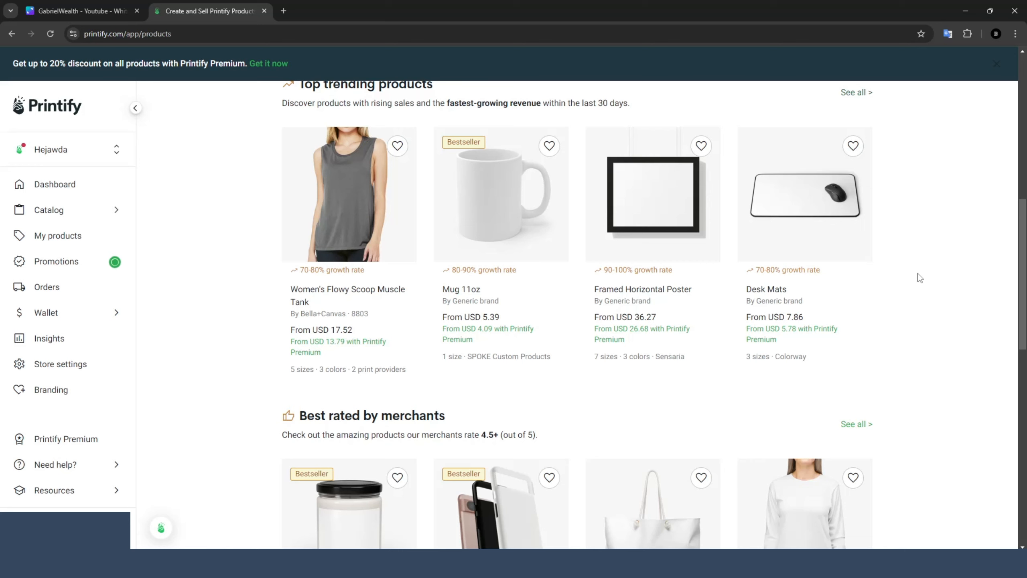
scroll(911, 257, "down", 4)
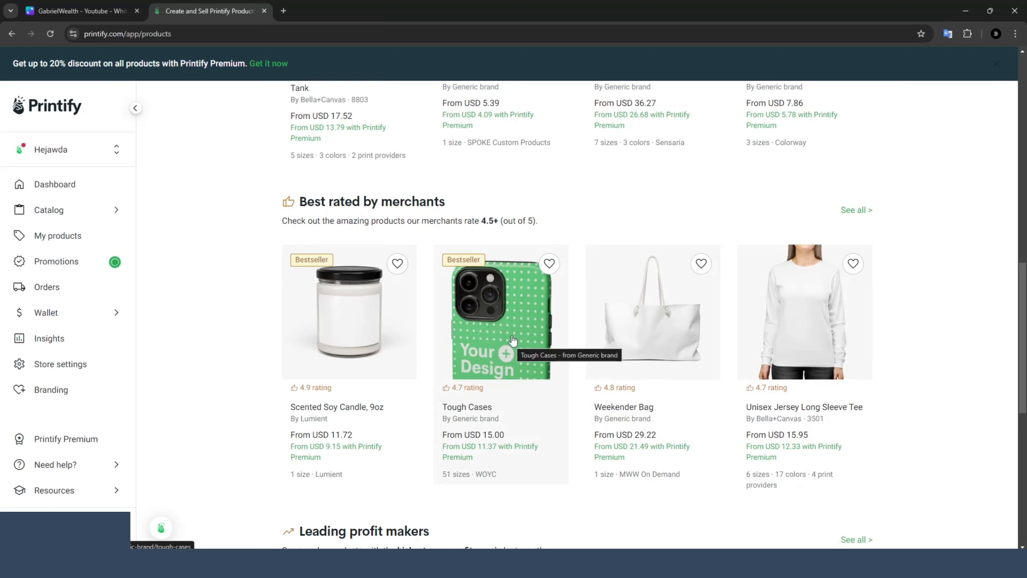
scroll(965, 331, "down", 2)
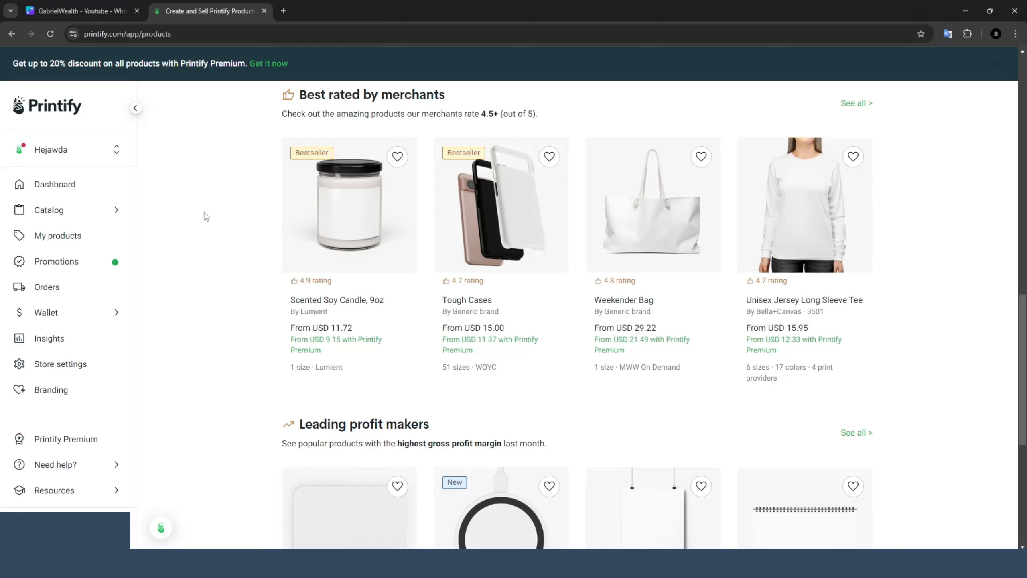
scroll(206, 216, "down", 6)
scroll(218, 206, "up", 18)
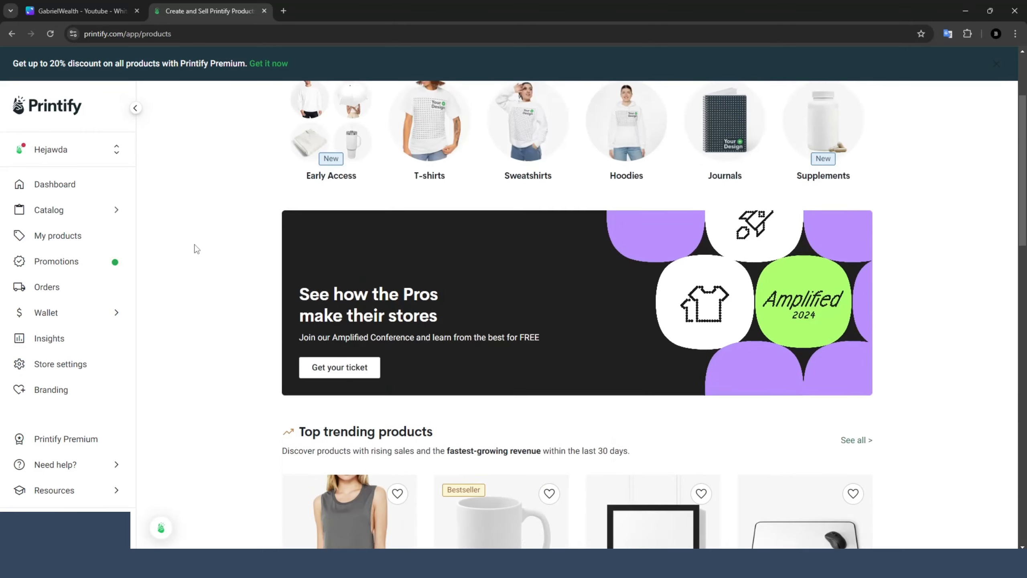
Open the Journals category from the popular categories and look through the journals, notebooks and note pads.
scroll(227, 263, "up", 1)
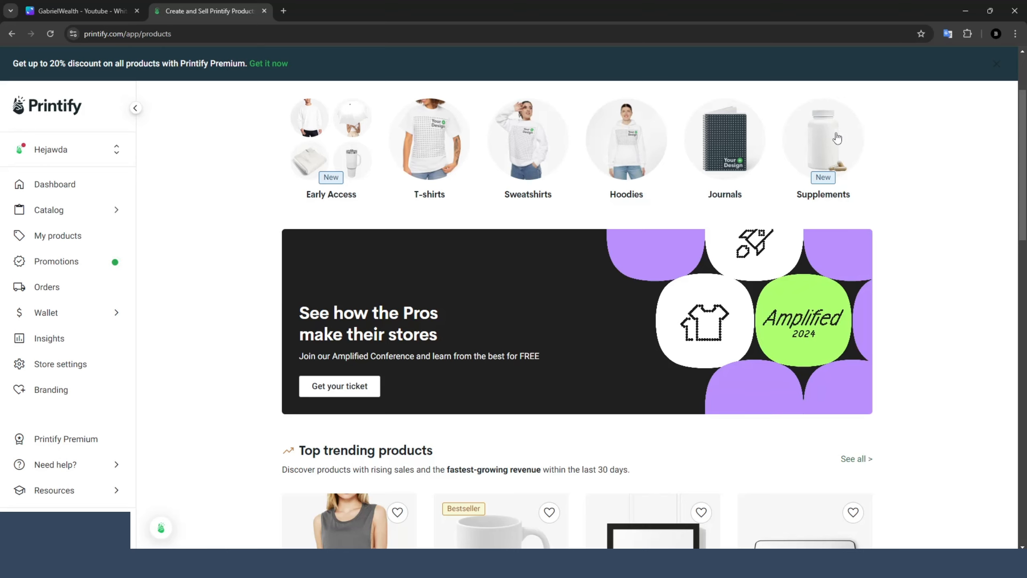
scroll(844, 160, "up", 3)
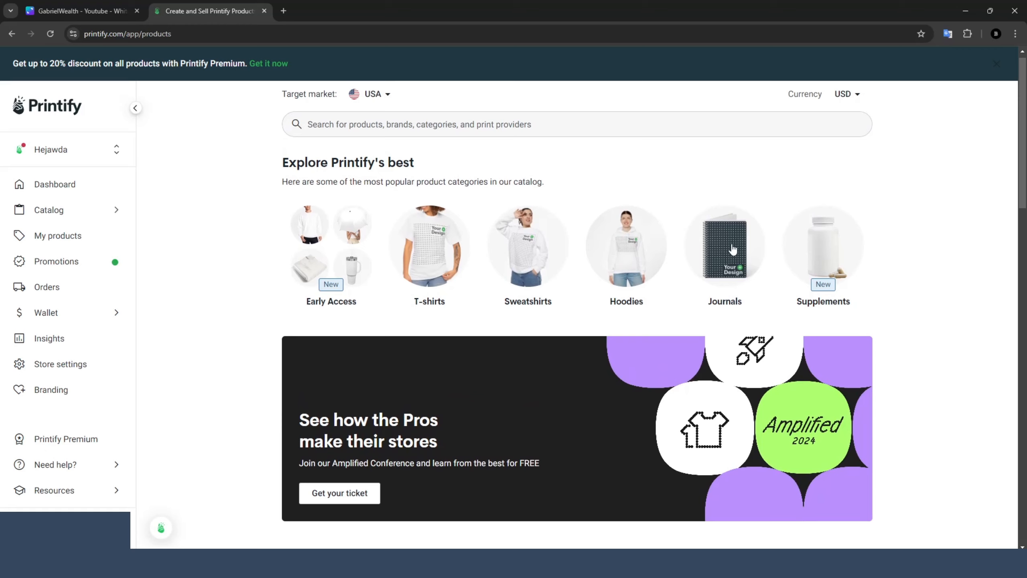
left_click(735, 271)
scroll(824, 244, "down", 2)
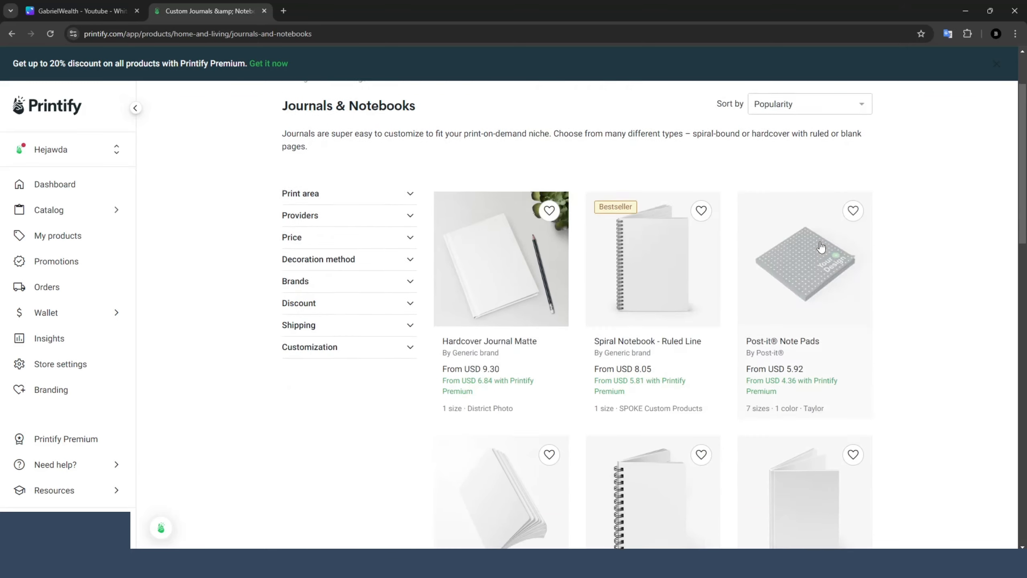
scroll(821, 246, "down", 3)
scroll(697, 229, "up", 6)
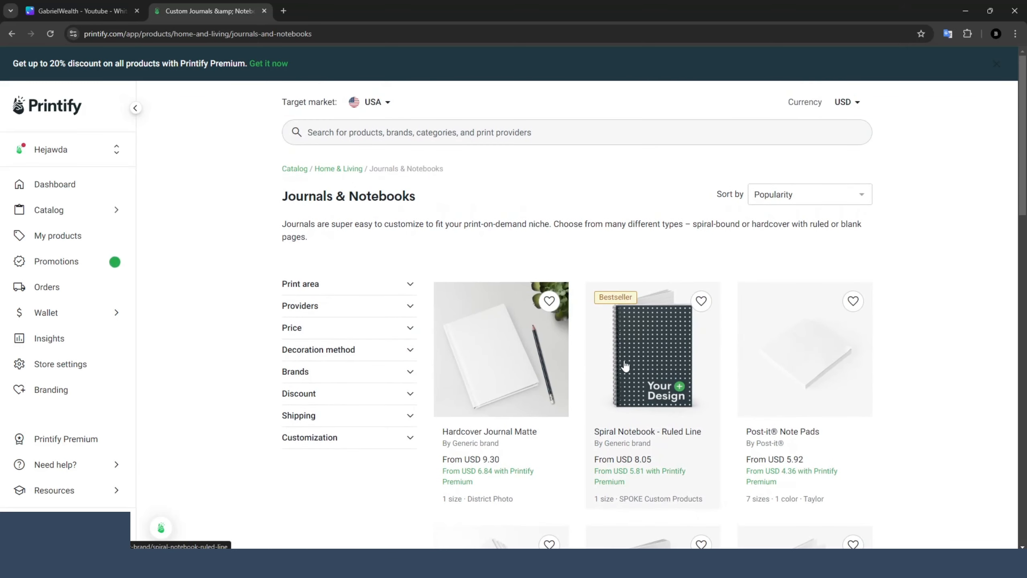
scroll(620, 344, "down", 5)
scroll(620, 343, "up", 5)
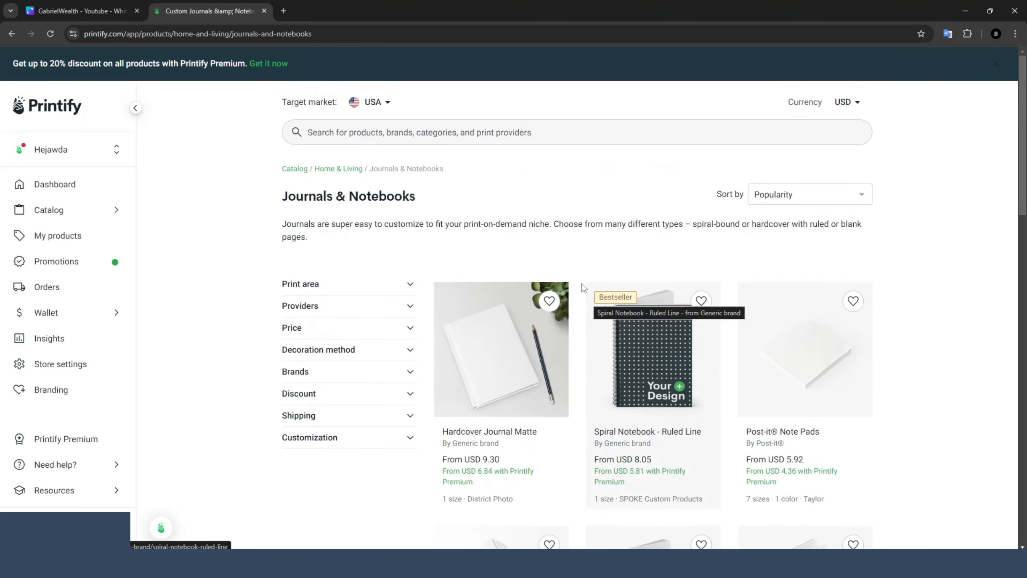
scroll(581, 274, "down", 4)
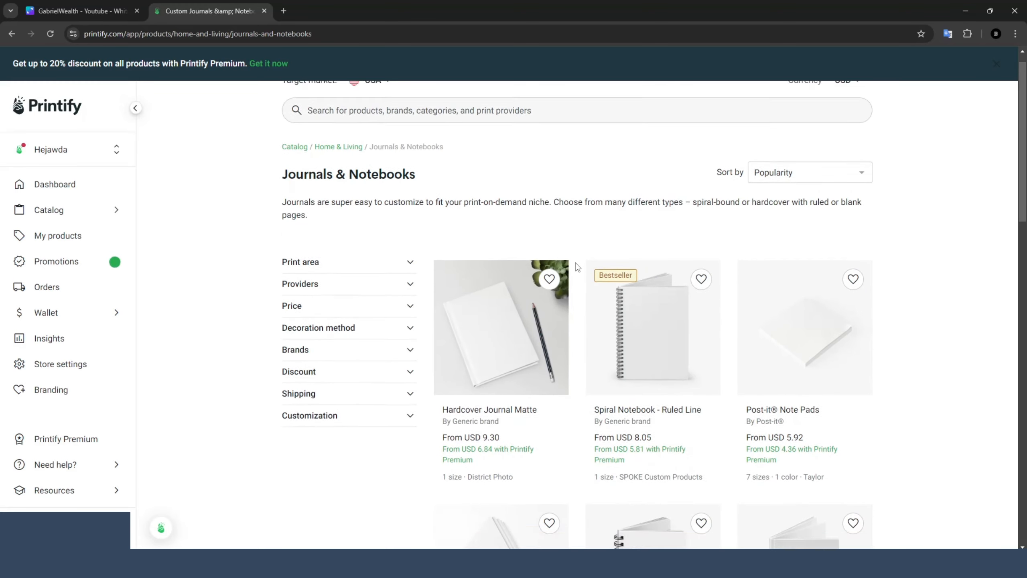
Compare the base prices, sizes and print providers of the products in the Journals & Notebooks category.
scroll(581, 360, "down", 10)
scroll(580, 358, "up", 8)
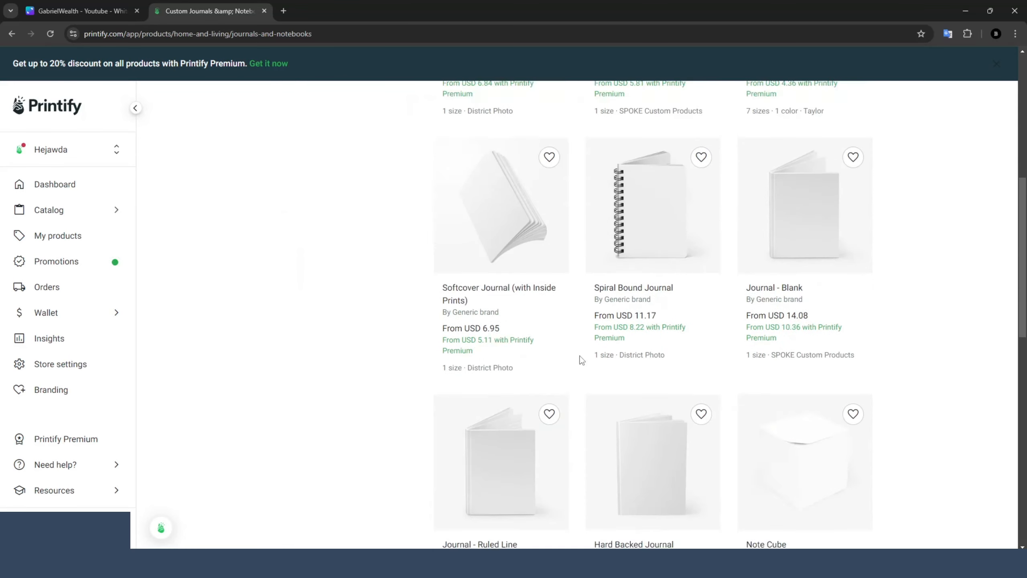
scroll(573, 363, "up", 7)
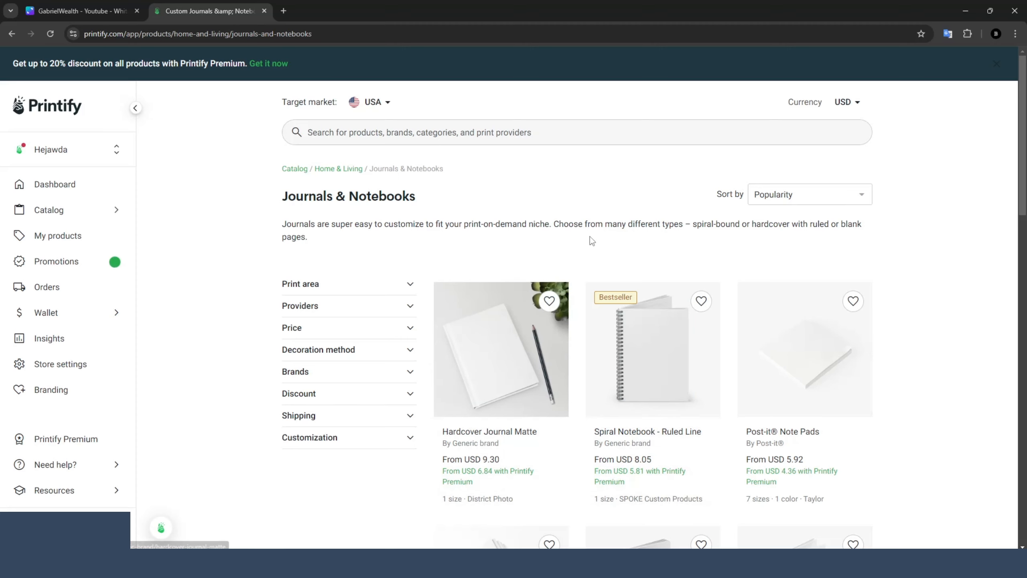
scroll(590, 238, "down", 10)
scroll(578, 236, "up", 10)
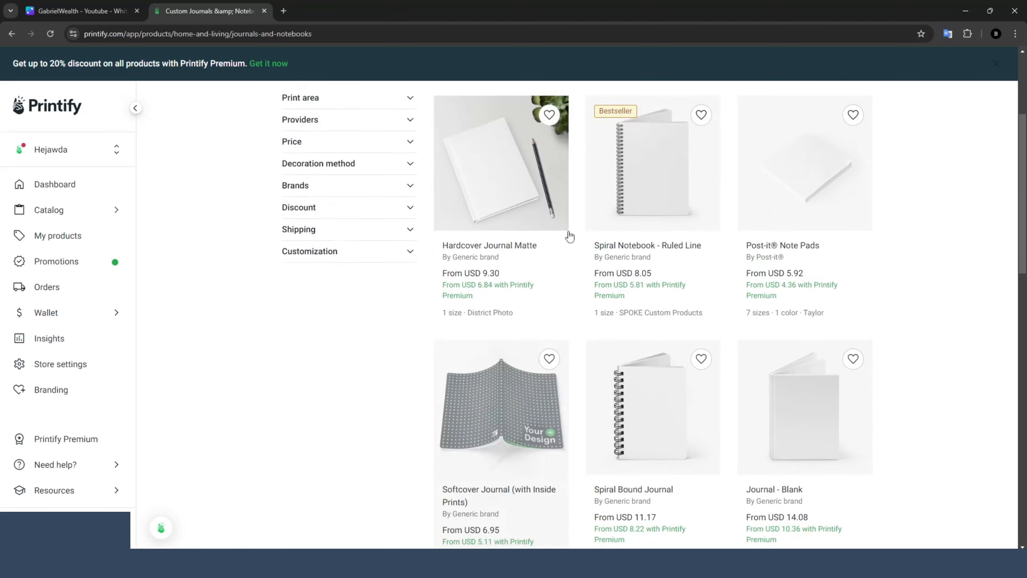
Return to the main catalog and skim its popular categories, Top trending products, Best rated by merchants and Leading profit makers sections.
left_click(18, 35)
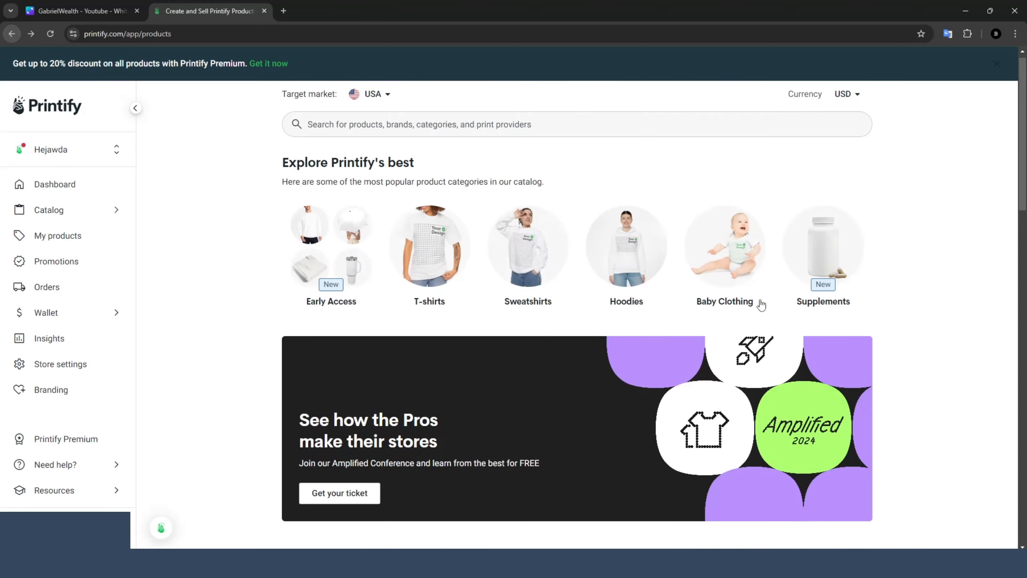
scroll(470, 314, "down", 8)
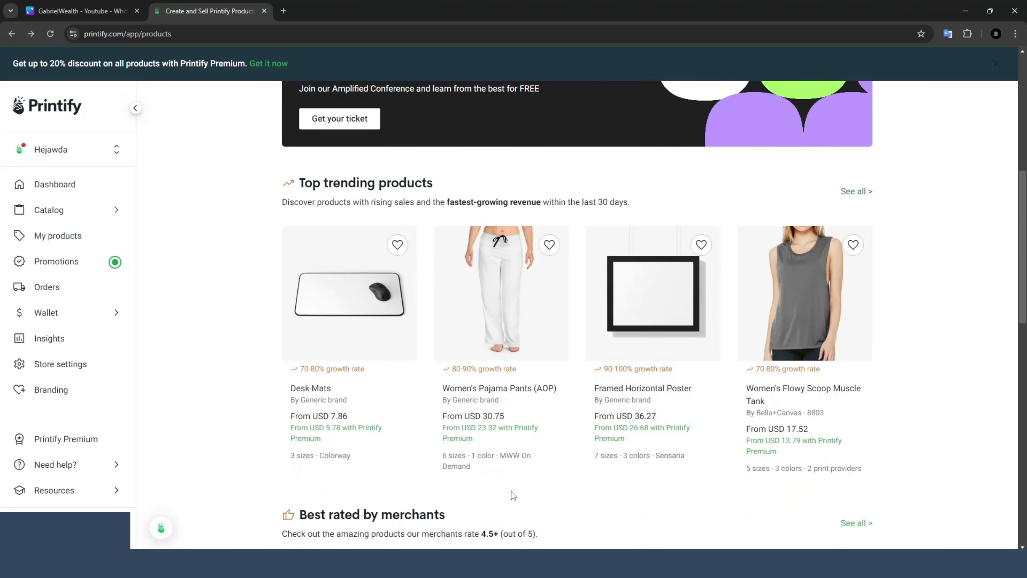
scroll(749, 398, "up", 8)
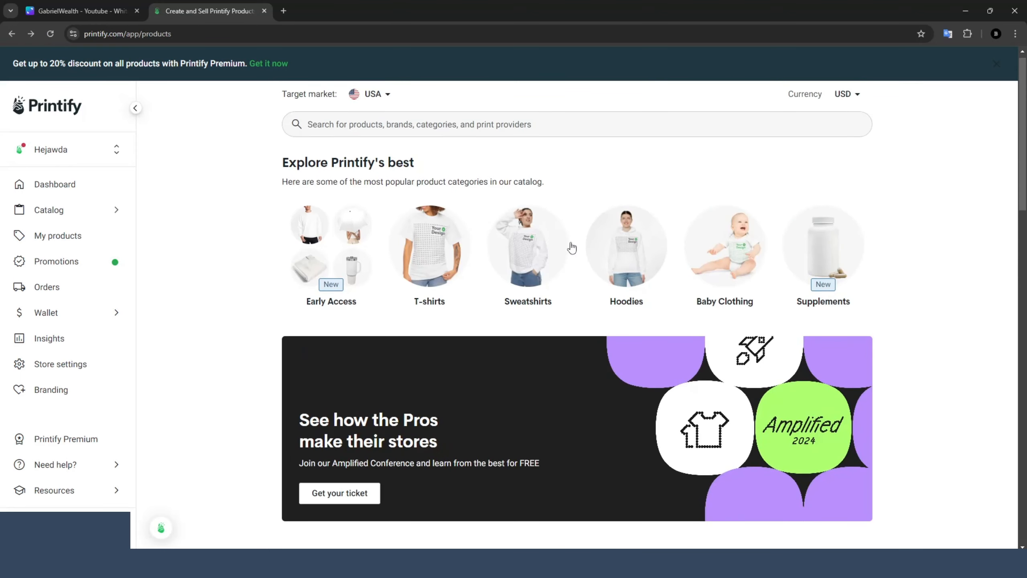
scroll(708, 244, "down", 15)
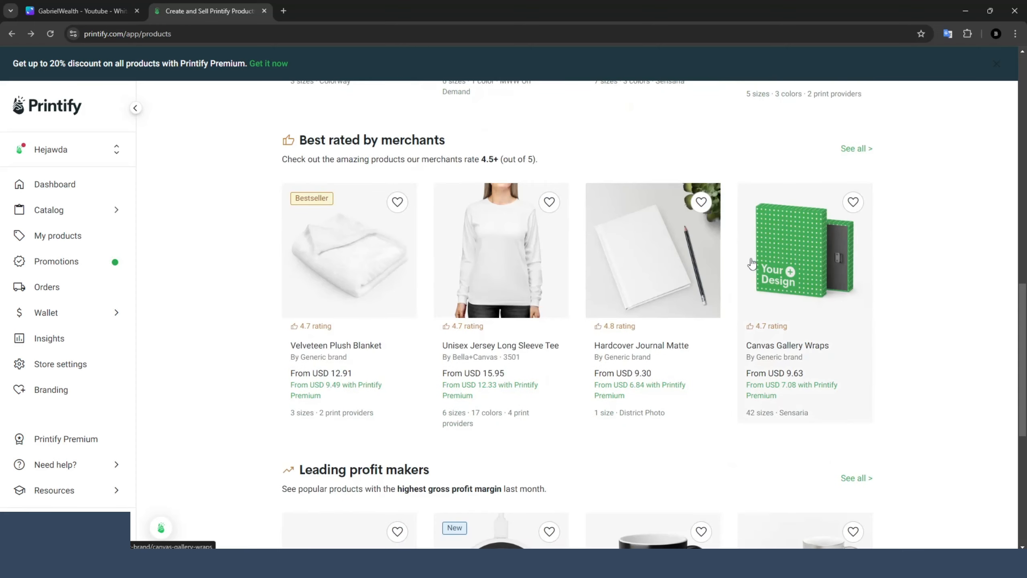
scroll(897, 384, "down", 8)
scroll(888, 374, "up", 9)
scroll(890, 377, "up", 6)
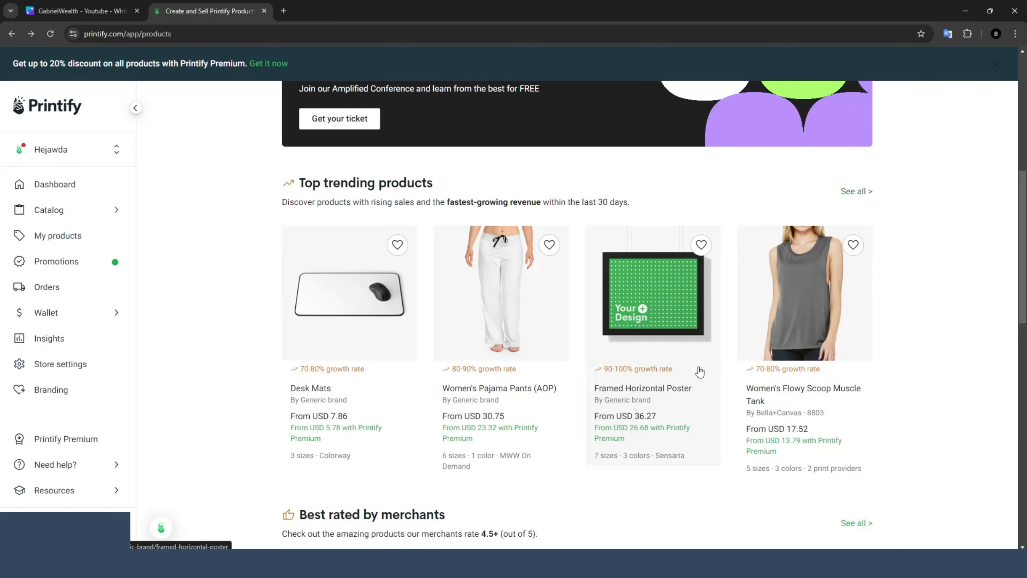
Examine the growth rates of the Top trending products and the ratings and prices of the Best rated by merchants items.
scroll(700, 371, "up", 4)
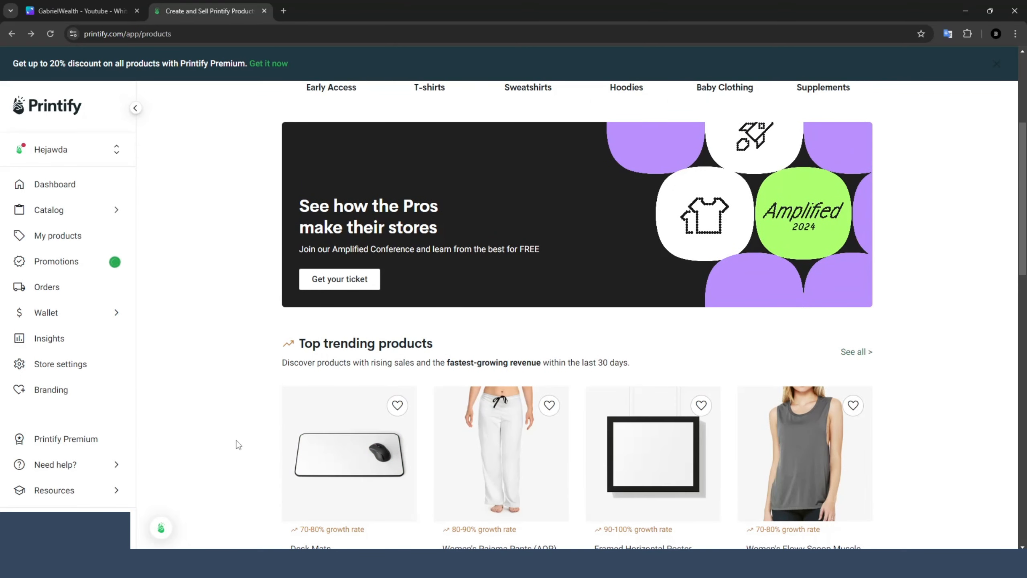
scroll(241, 421, "down", 1)
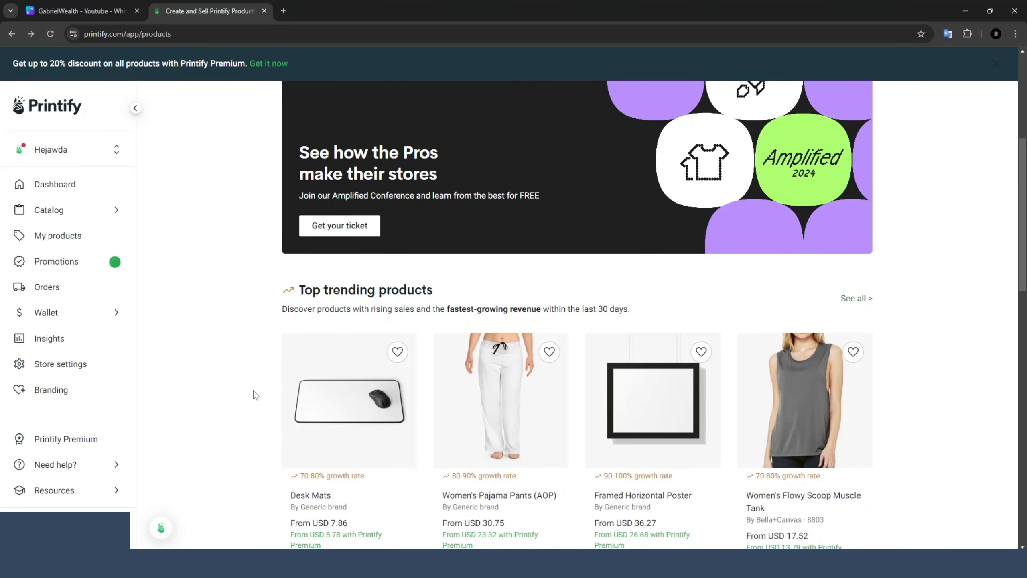
scroll(254, 395, "down", 2)
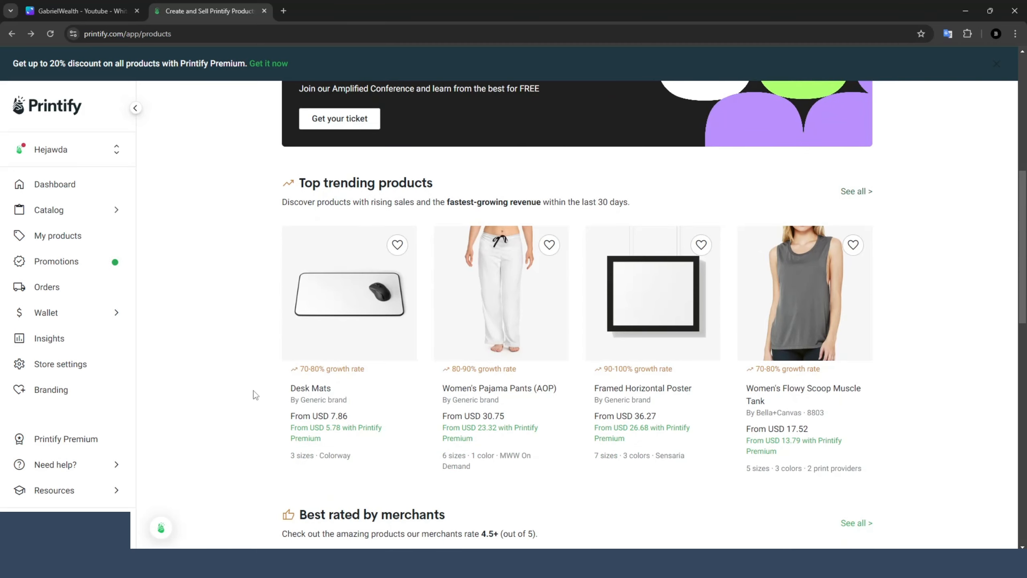
scroll(254, 390, "up", 7)
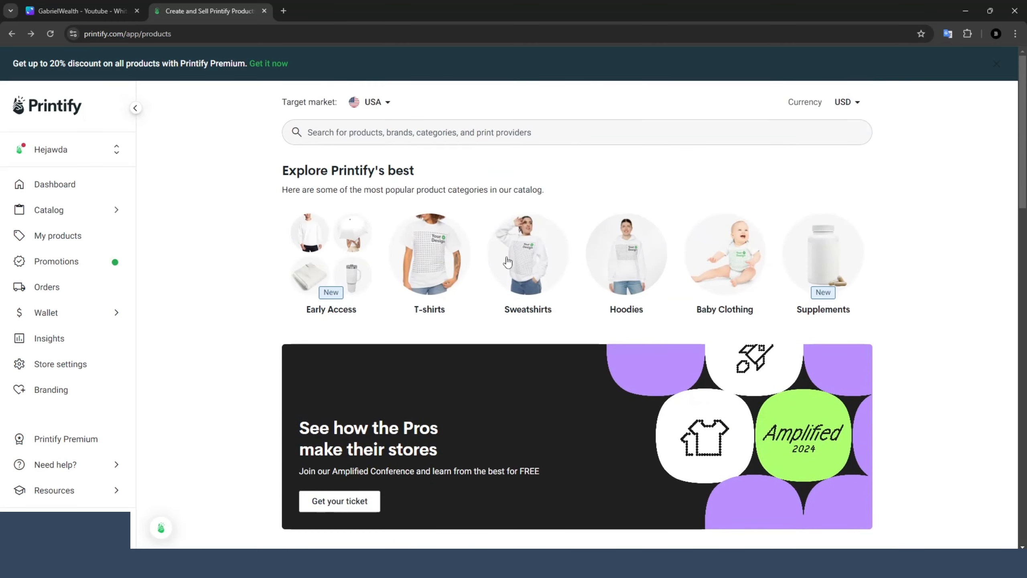
left_click_drag(1022, 182, 1023, 438)
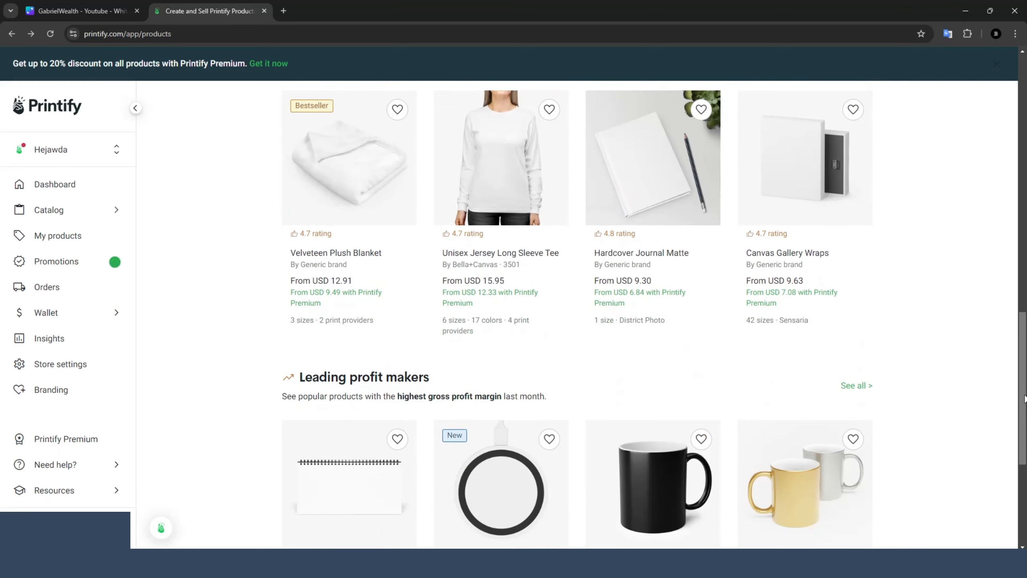
scroll(767, 340, "up", 5)
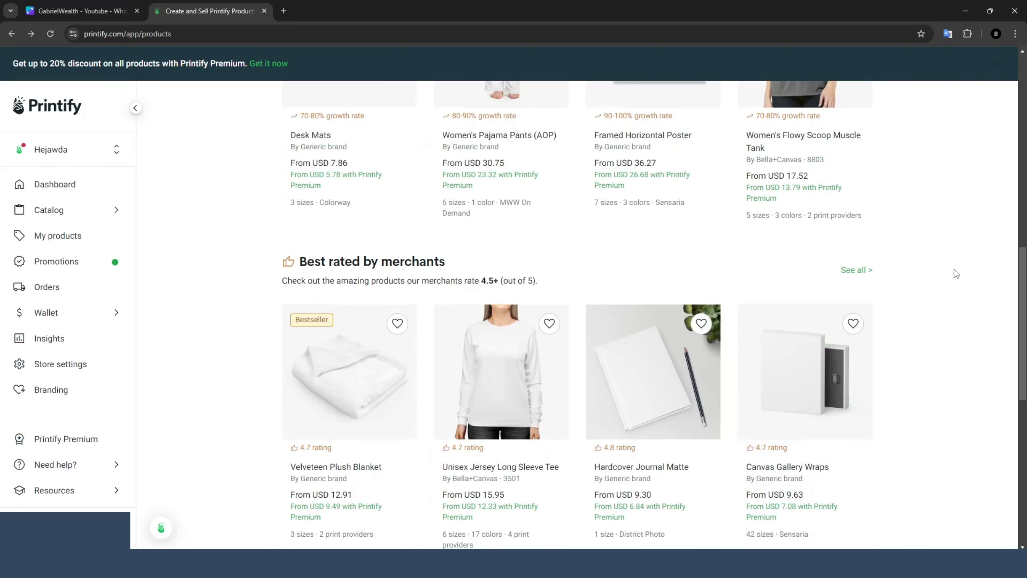
scroll(951, 282, "down", 6)
scroll(578, 301, "up", 4)
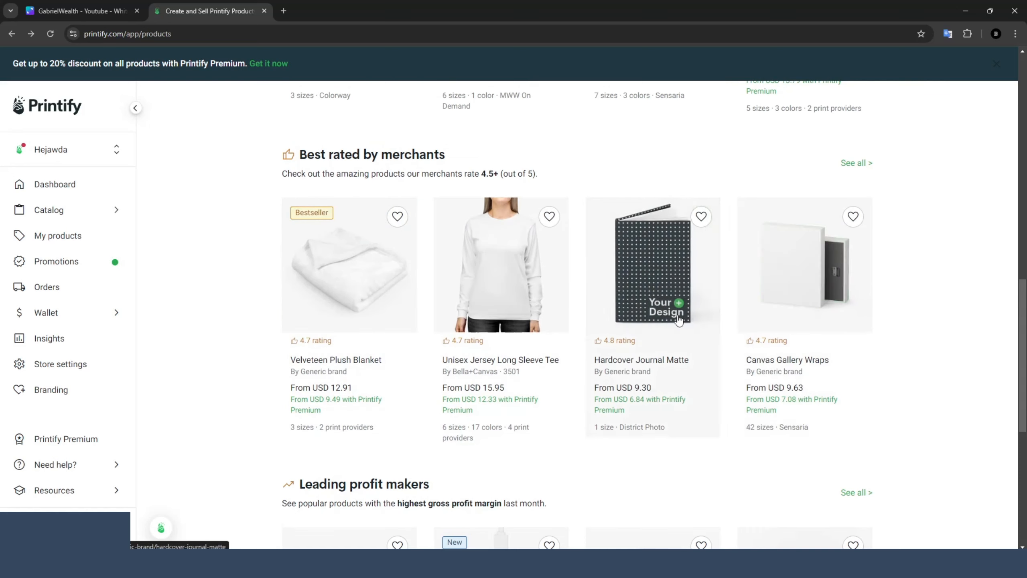
scroll(730, 368, "up", 4)
scroll(875, 228, "up", 4)
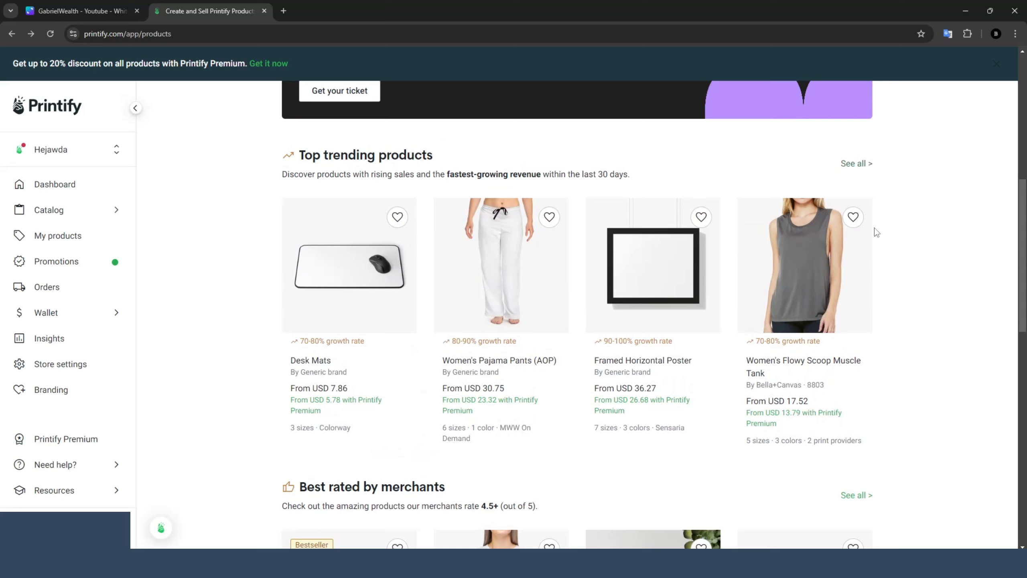
Open the full Top trending products list and look through its entire first page of growth rates and base prices.
left_click(854, 164)
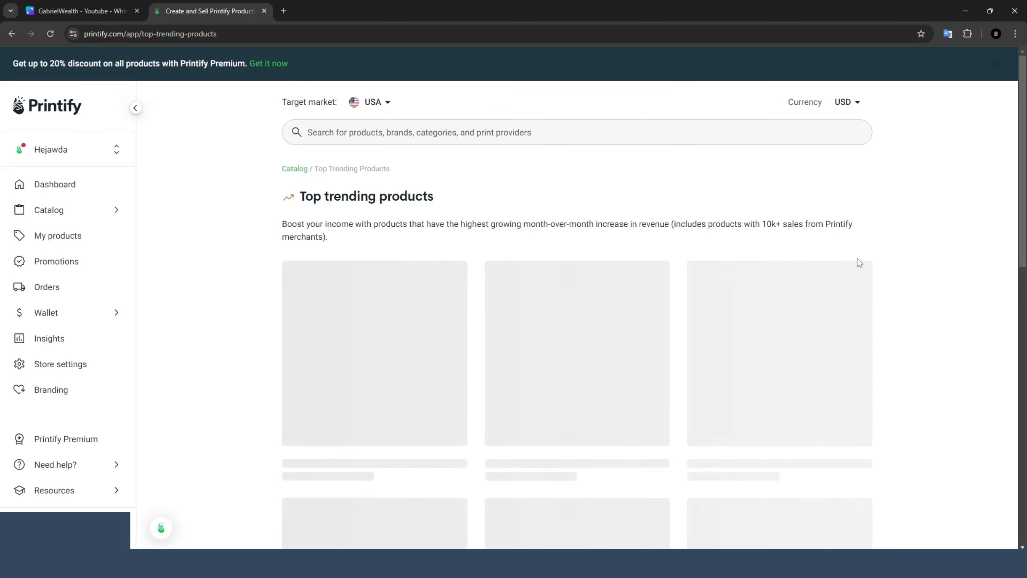
scroll(915, 272, "down", 15)
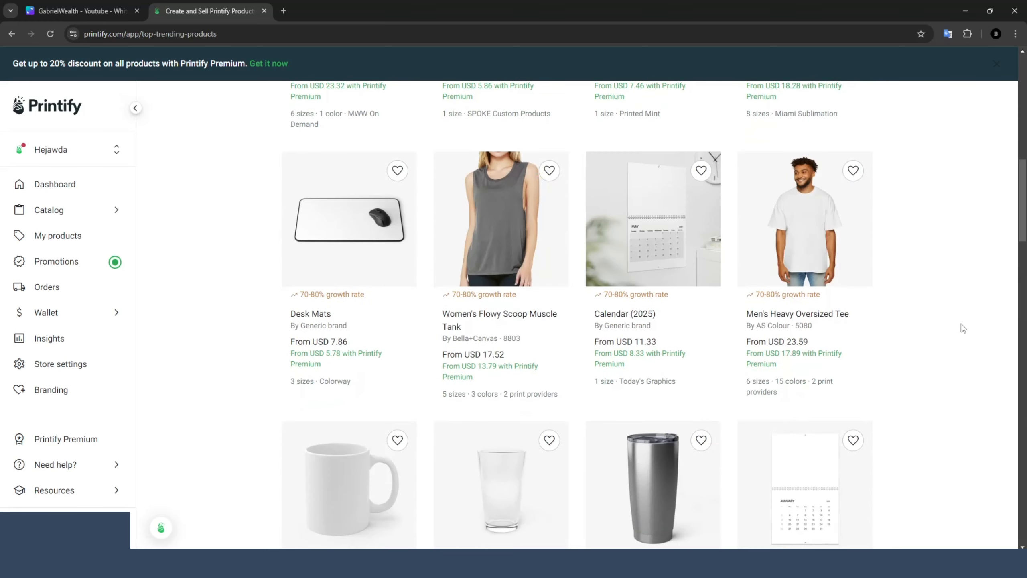
scroll(975, 259, "down", 6)
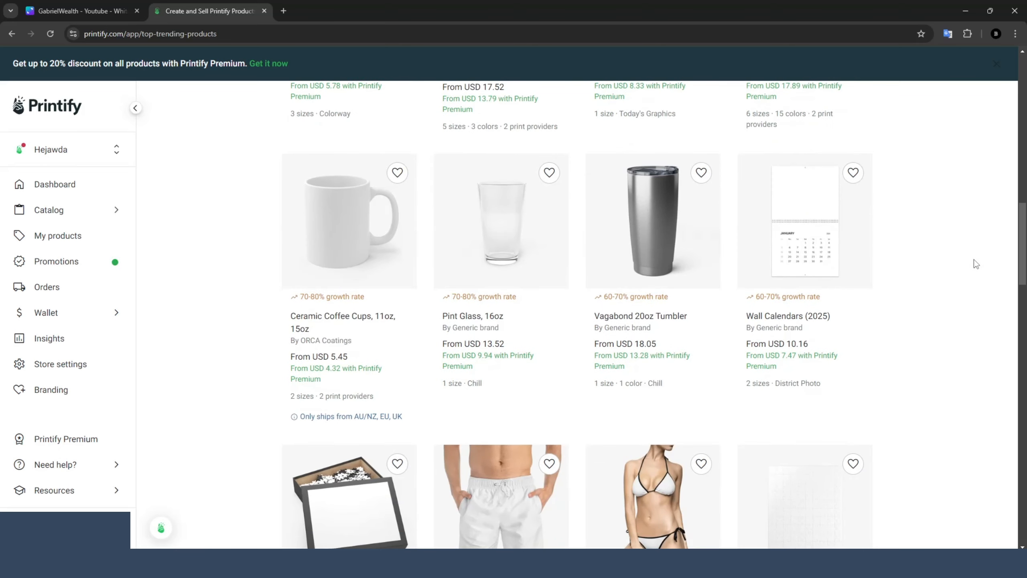
scroll(941, 310, "down", 10)
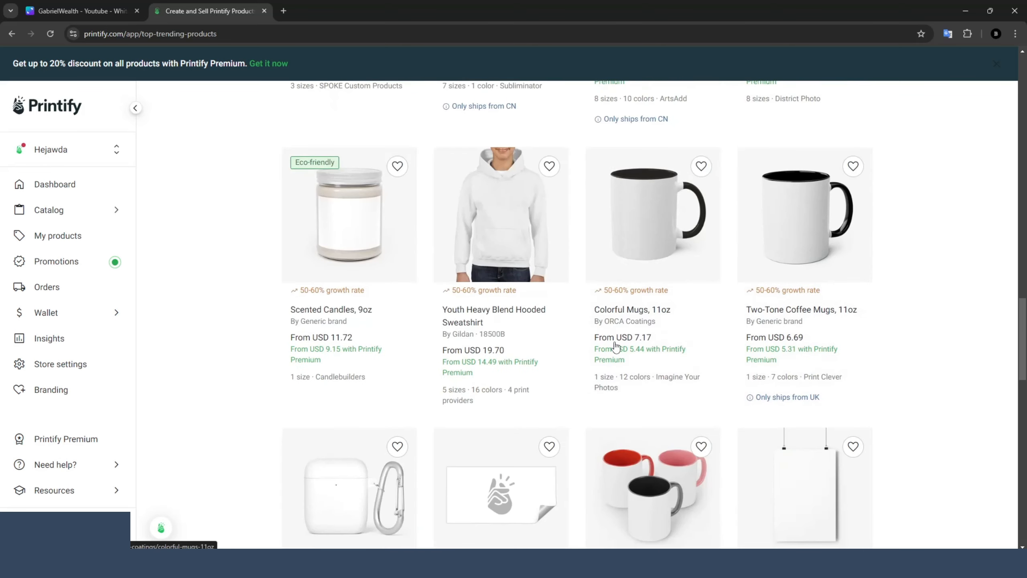
scroll(615, 346, "down", 5)
scroll(890, 323, "down", 5)
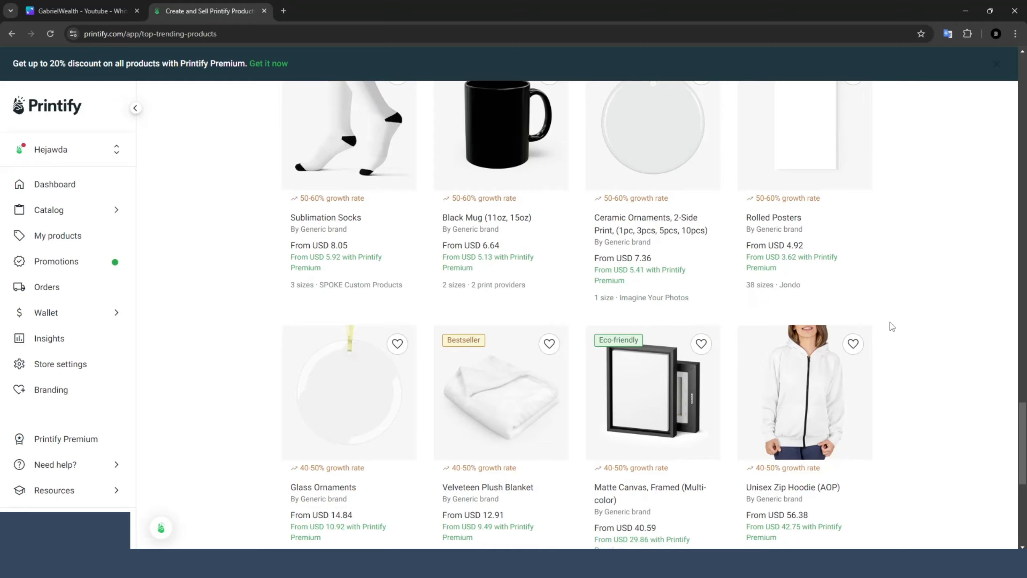
scroll(892, 327, "down", 7)
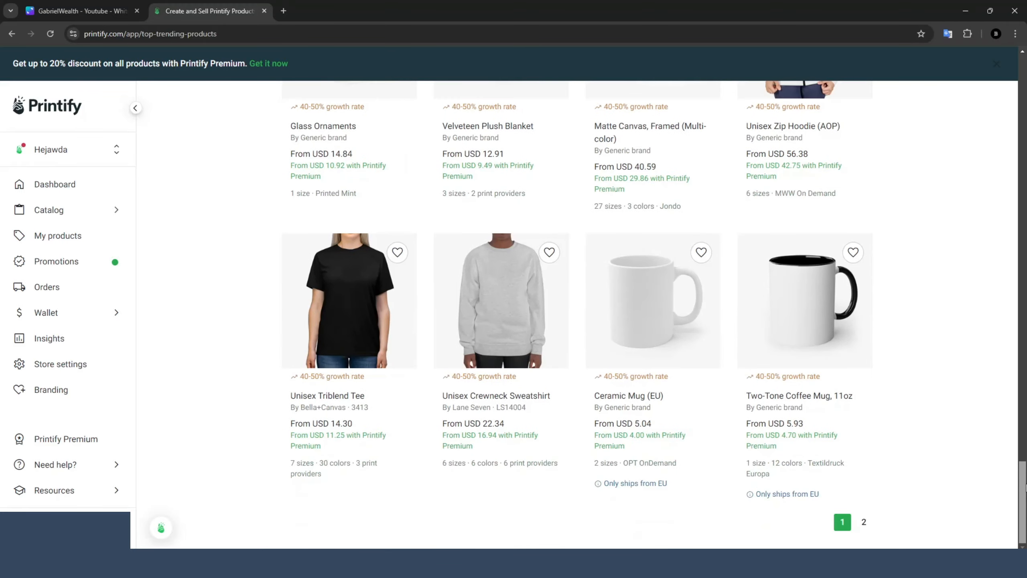
Open page 2 of the Top trending products and review the growth rates, prices and shipping restrictions of its mugs, apparel and home items.
left_click(864, 523)
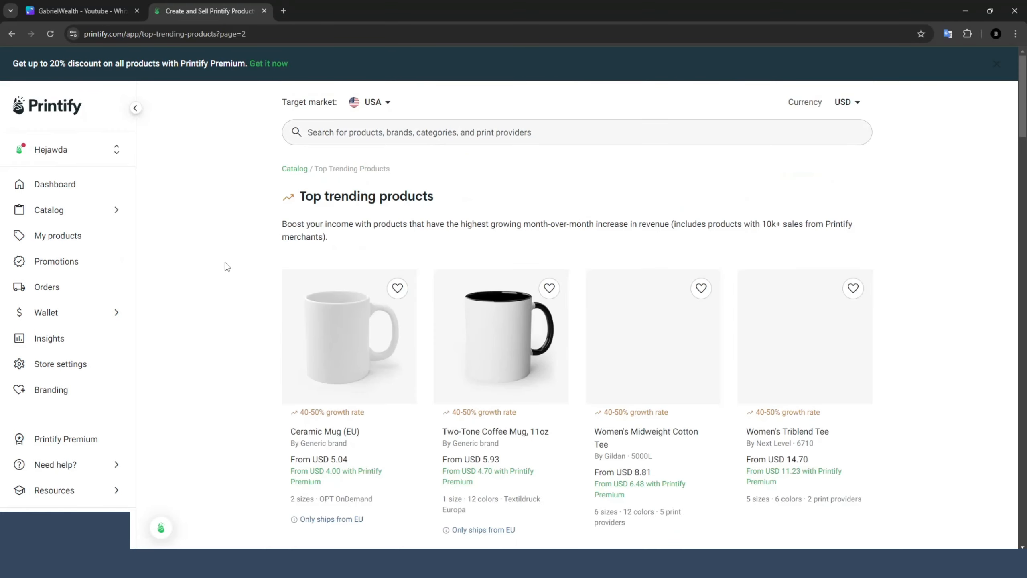
scroll(225, 266, "down", 9)
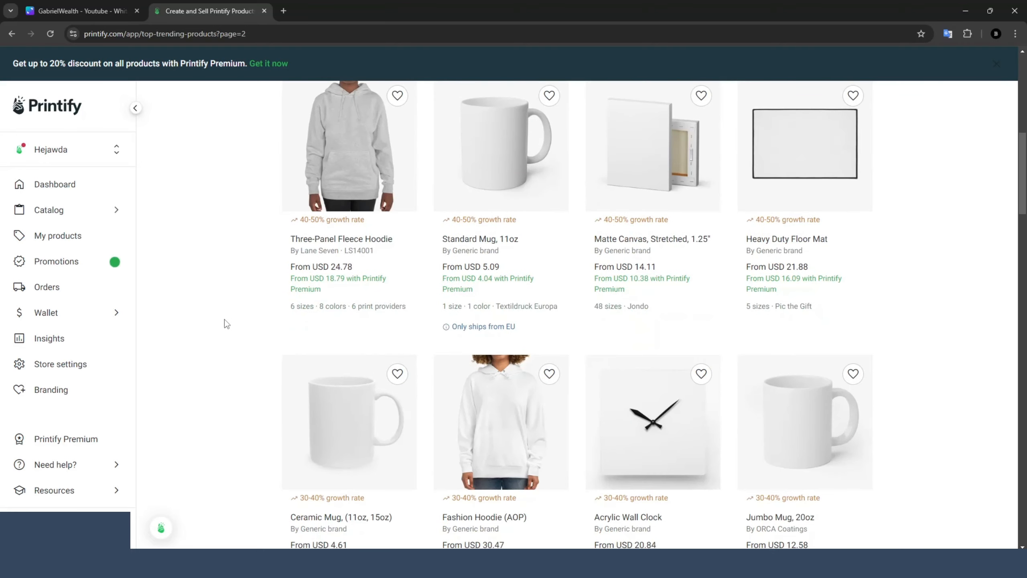
scroll(229, 317, "down", 5)
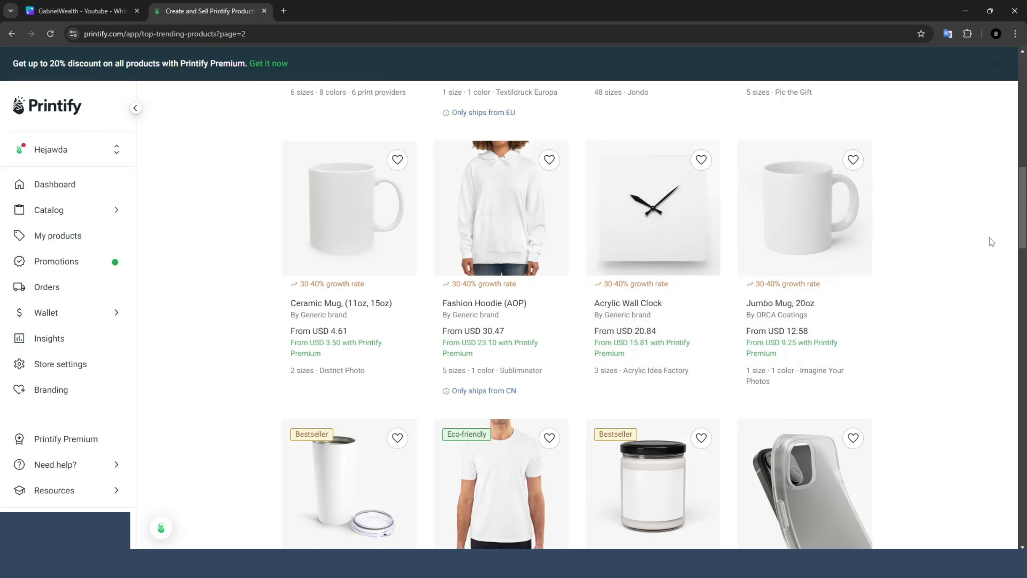
scroll(990, 237, "down", 3)
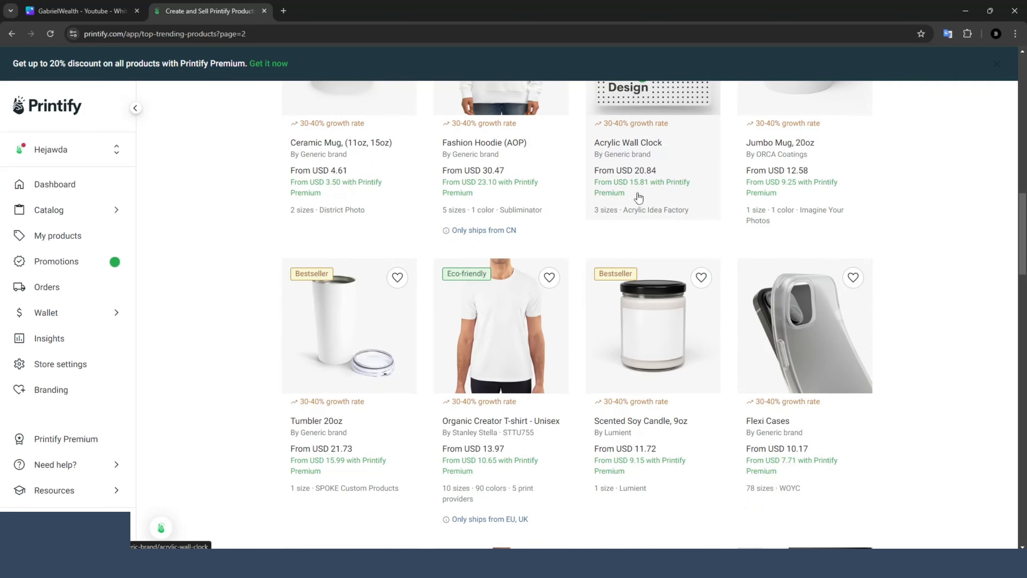
scroll(456, 247, "up", 10)
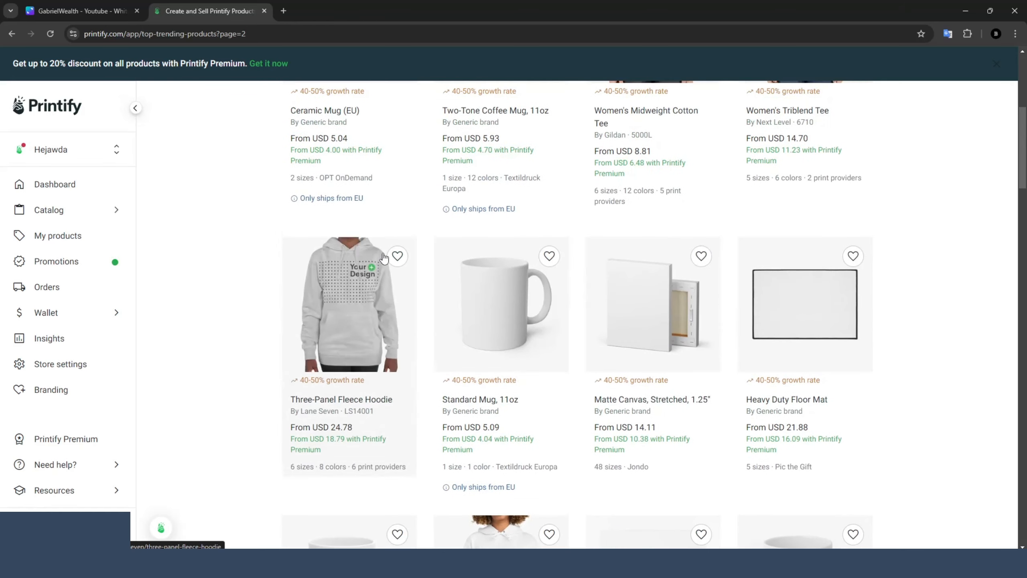
scroll(412, 251, "up", 2)
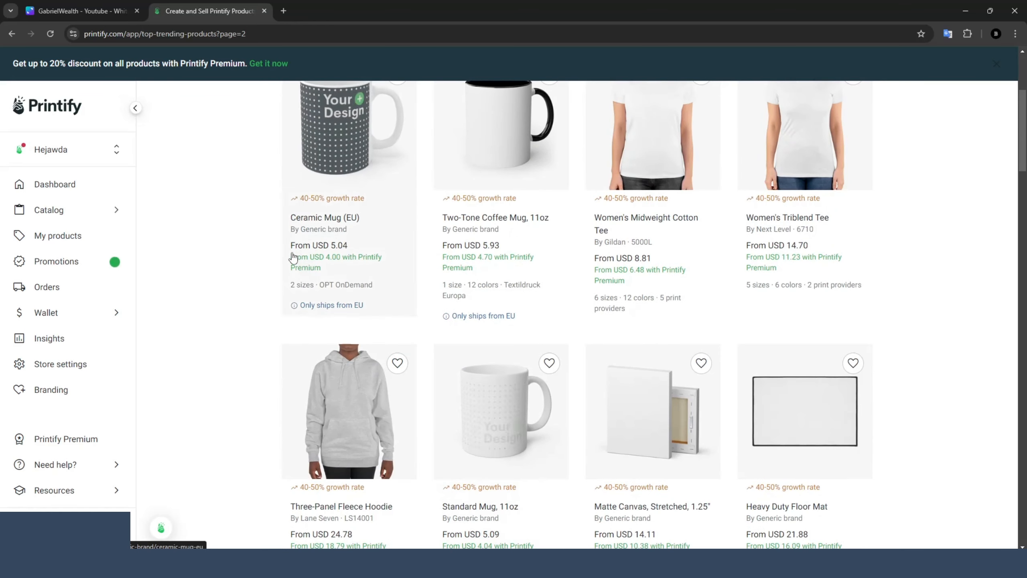
scroll(270, 254, "up", 3)
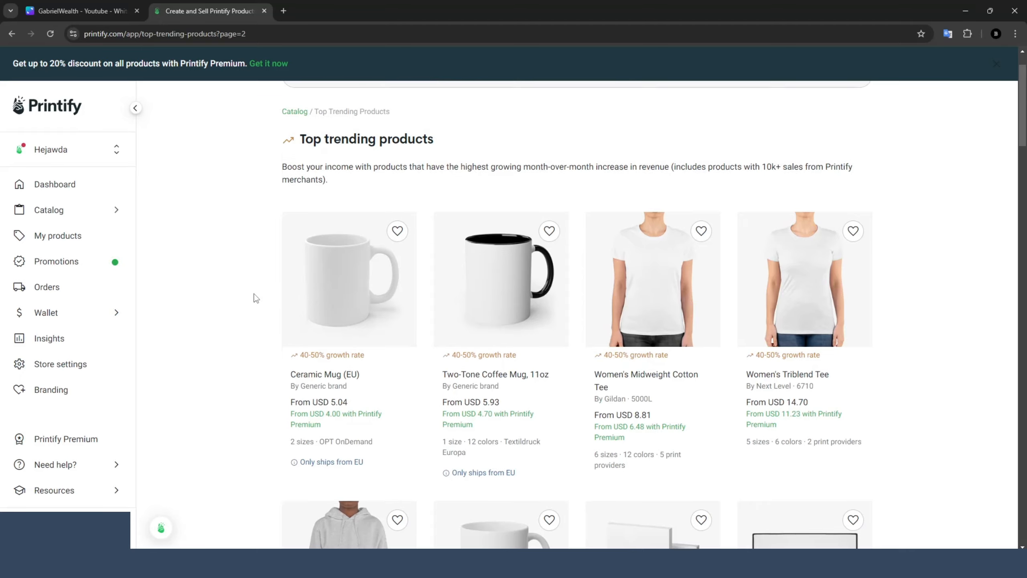
Review the available target market options at the top of the Top trending products page and close the list without changing the market.
scroll(250, 301, "down", 6)
scroll(251, 297, "up", 4)
scroll(251, 297, "up", 5)
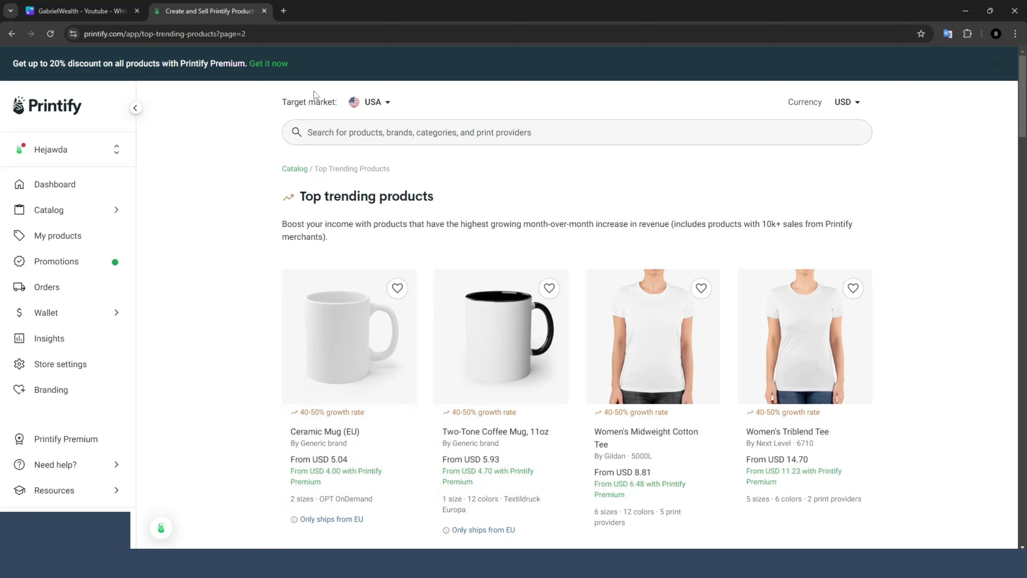
left_click(364, 108)
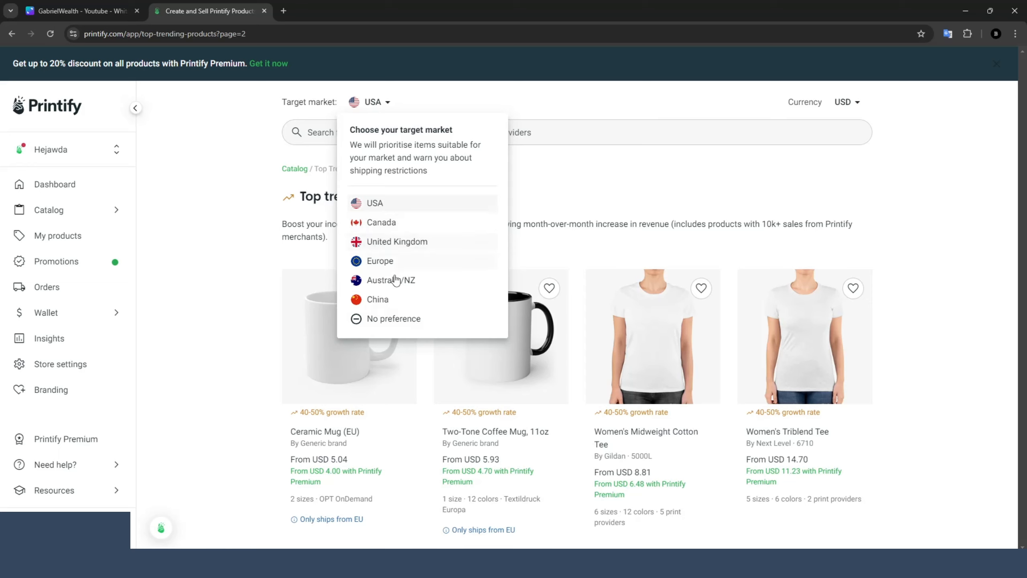
left_click(254, 204)
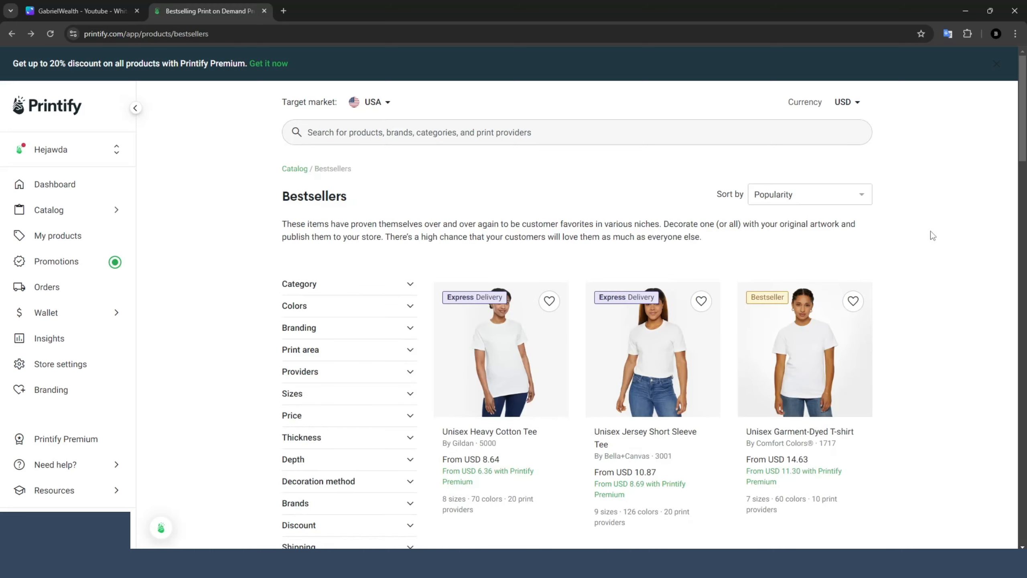
Look over the Bestsellers list, open the Unisex Heavy Cotton Tee by Gildan and start designing it.
scroll(931, 239, "down", 4)
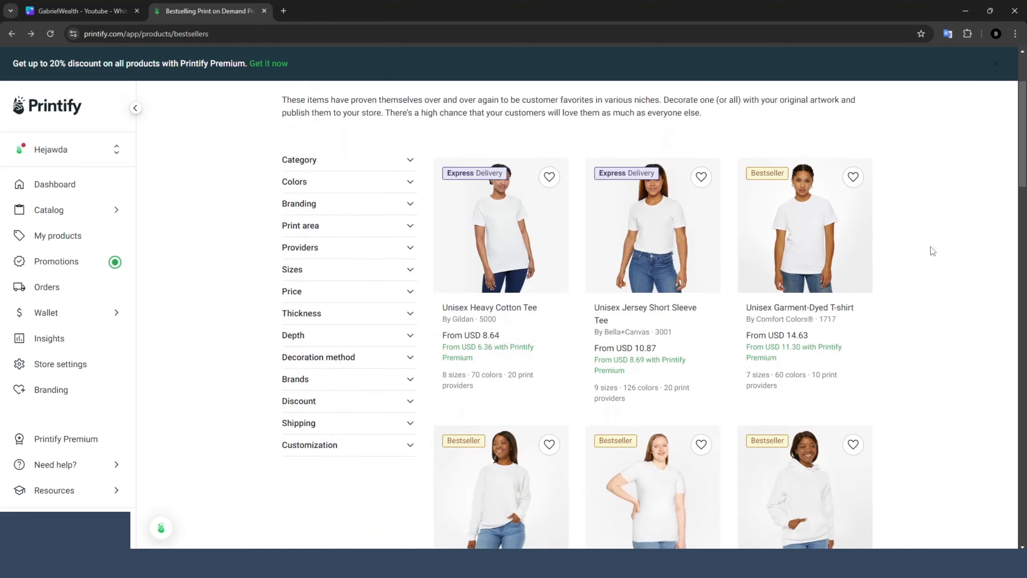
scroll(931, 249, "up", 4)
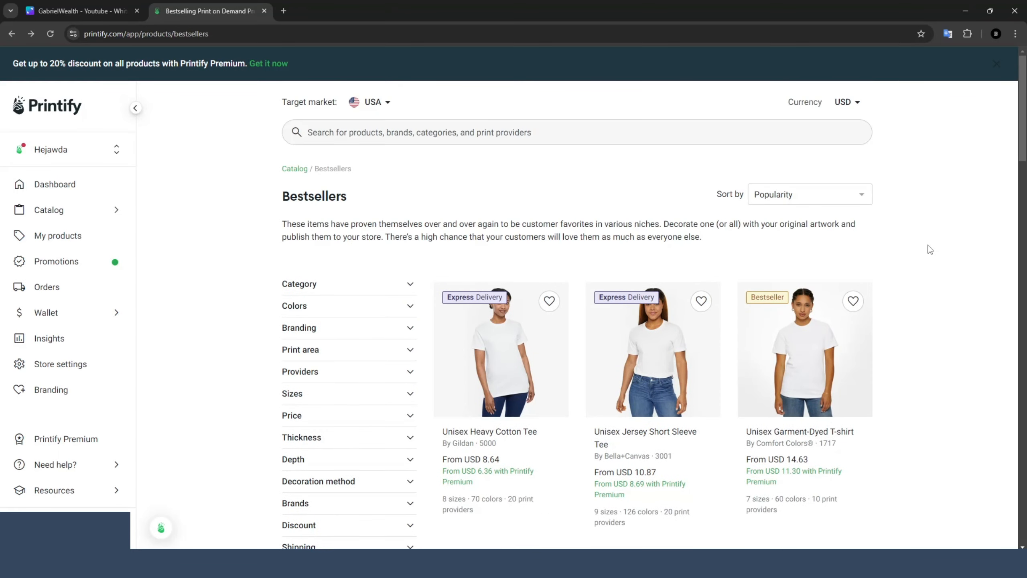
scroll(930, 250, "down", 6)
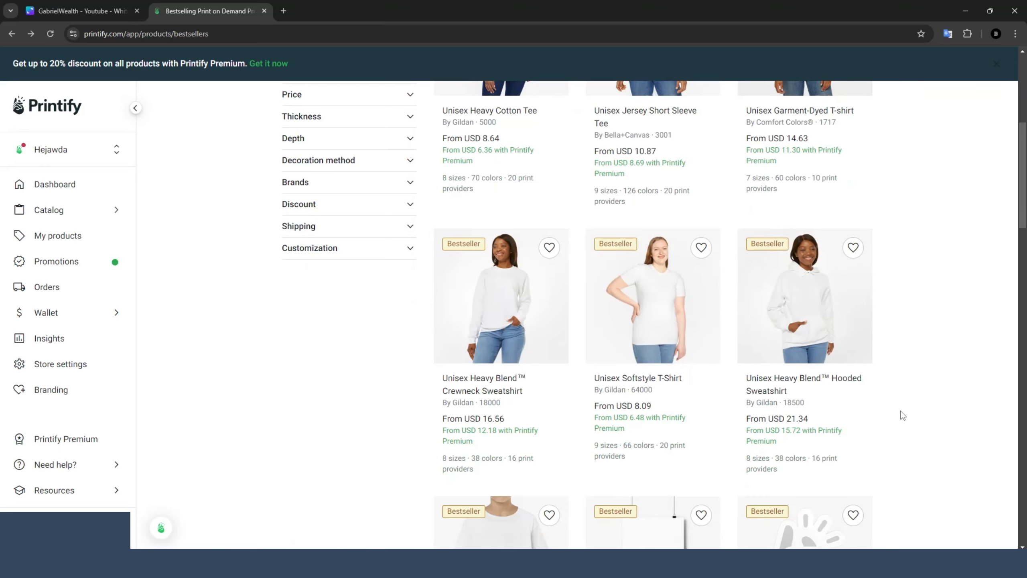
scroll(902, 417, "up", 5)
scroll(895, 401, "up", 1)
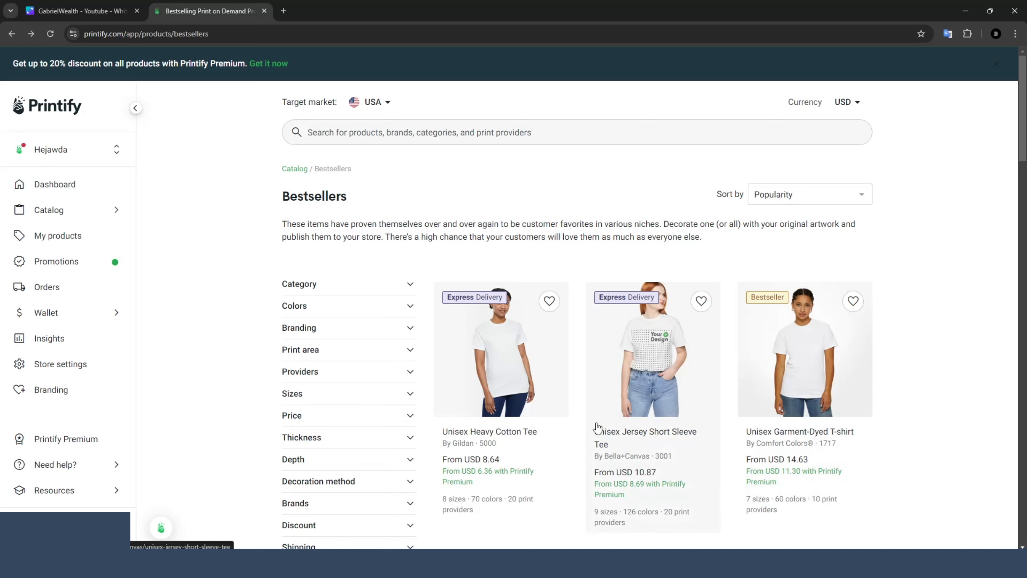
left_click(487, 346)
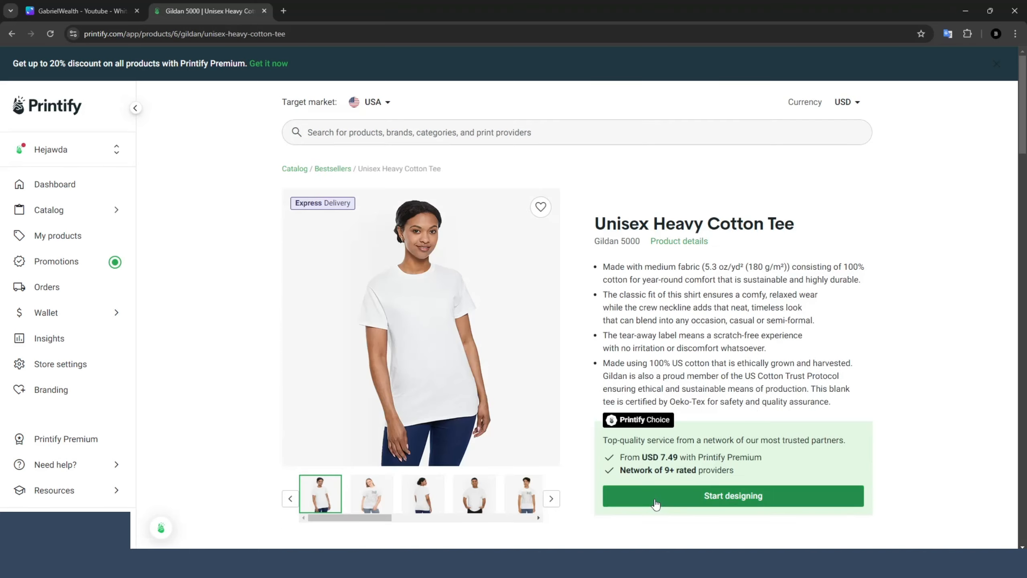
left_click(655, 499)
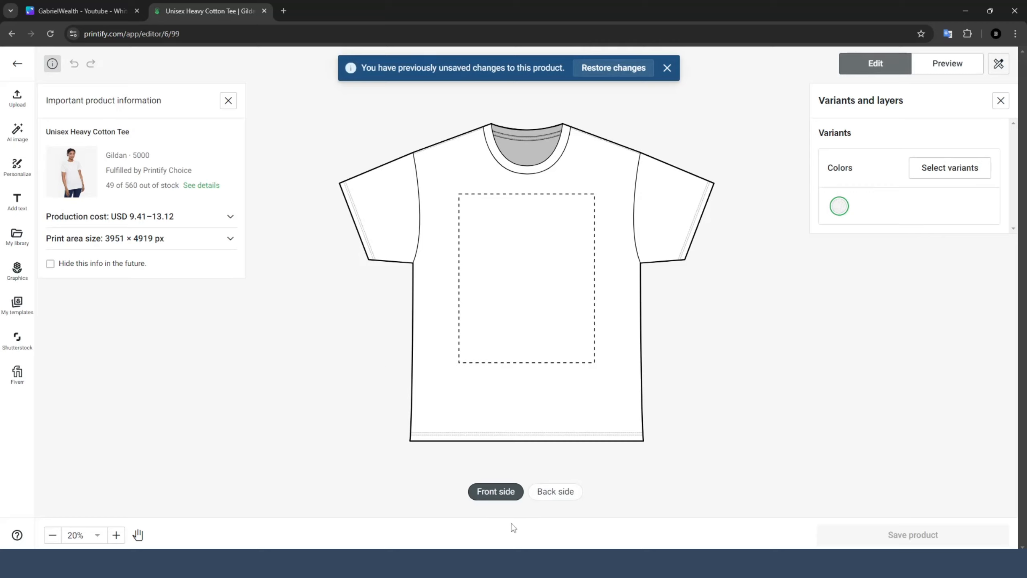
Compare the print areas on the back and front sides of the tee, ending on the front side.
left_click(553, 492)
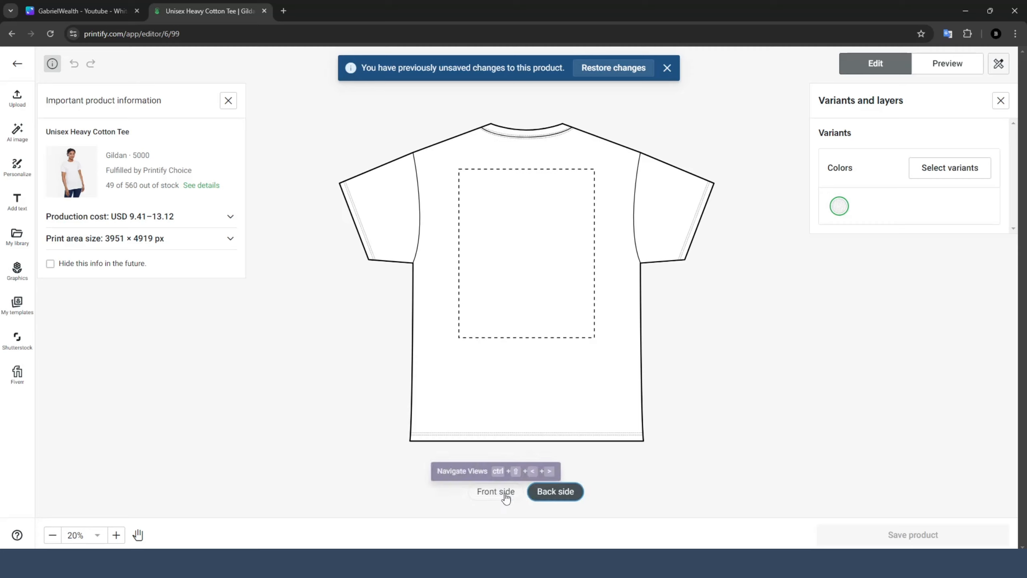
left_click(506, 498)
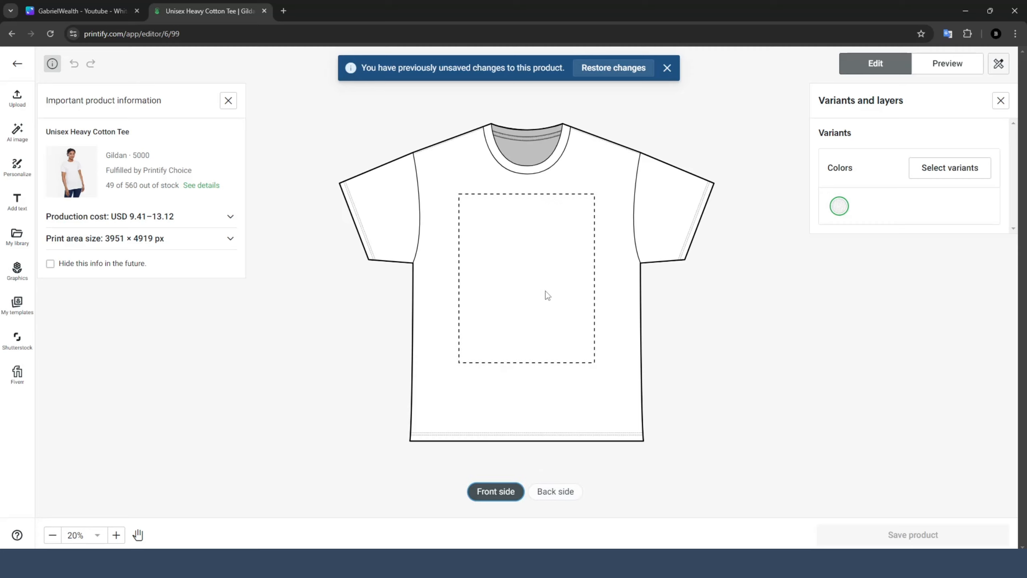
left_click(536, 498)
left_click(489, 496)
left_click(556, 493)
left_click(494, 495)
Open the AI image generator, examine its style options and text prompt, and close it without generating an image.
left_click(17, 130)
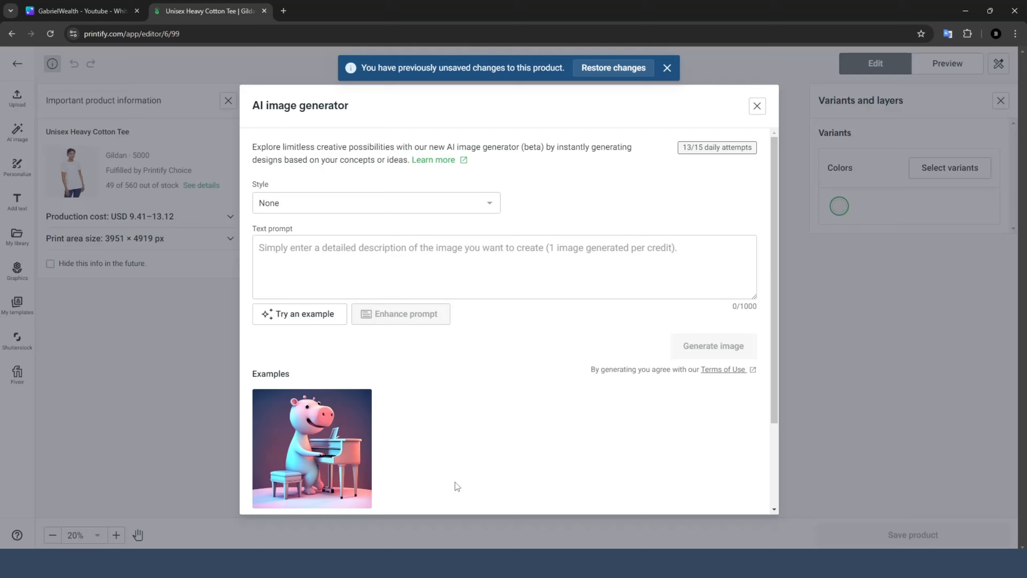
left_click(387, 210)
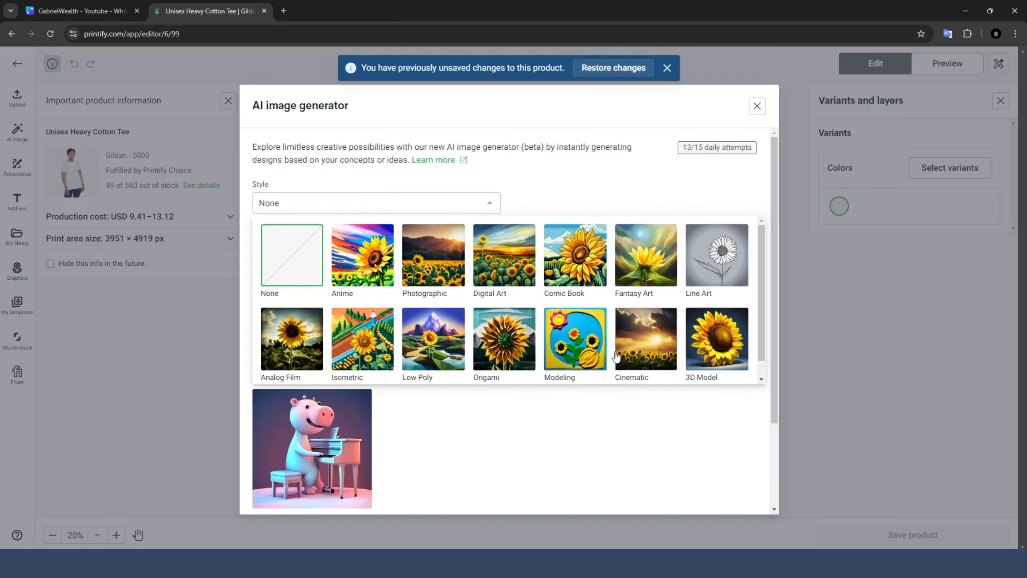
left_click(464, 204)
left_click(337, 278)
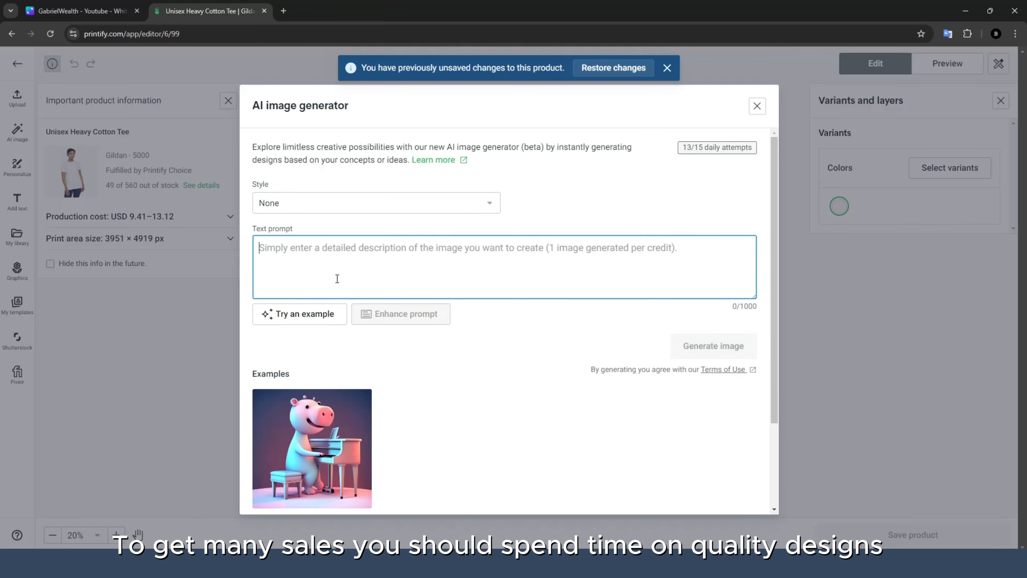
left_click(338, 211)
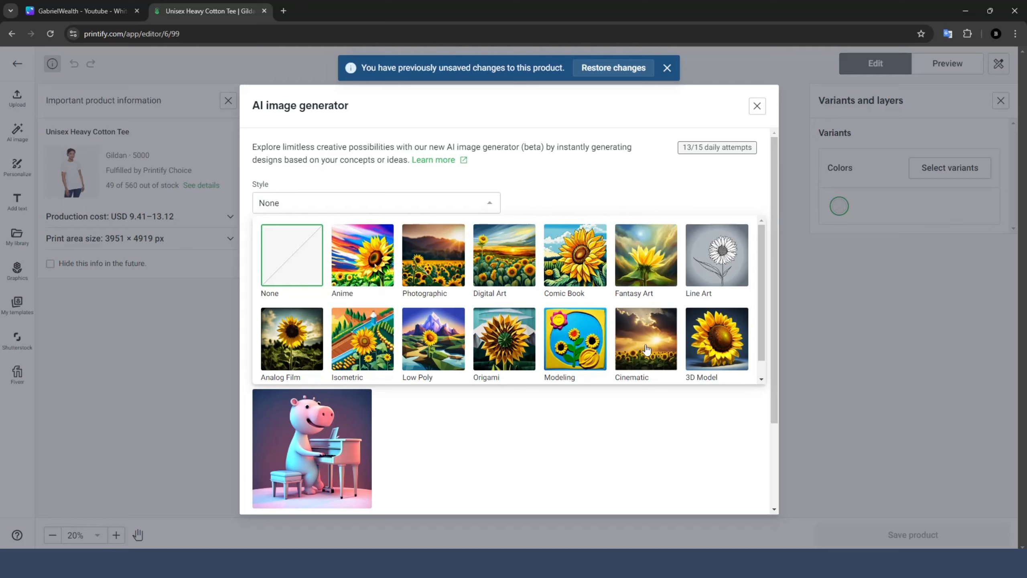
left_click(595, 433)
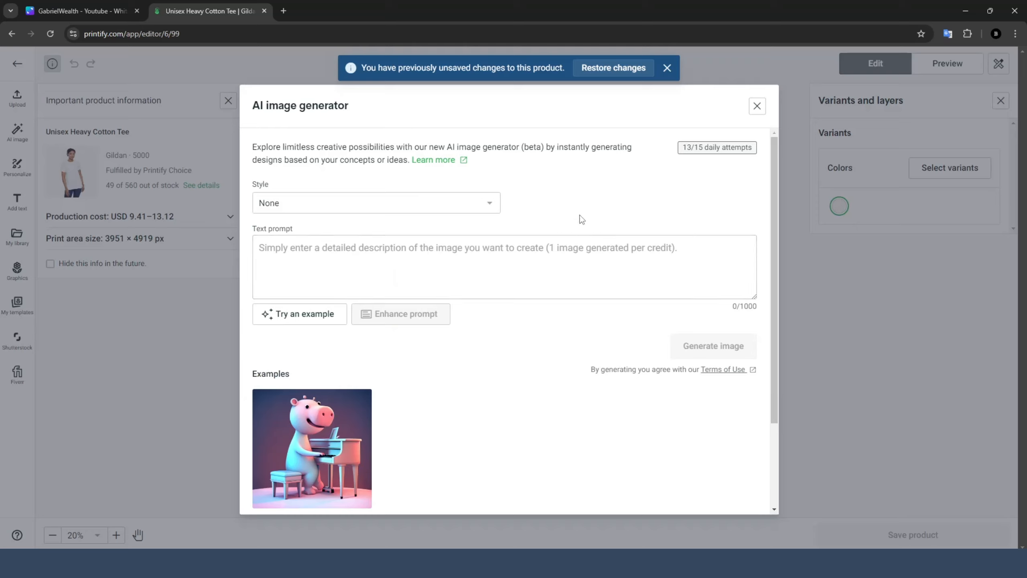
left_click(757, 107)
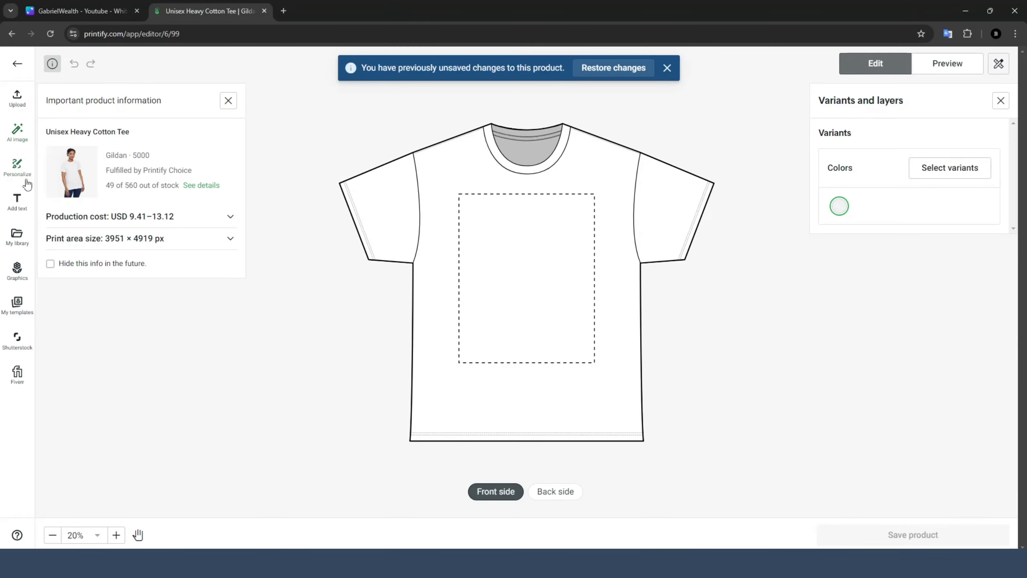
Add a text layer in the Varela Round font to the tee's front side and replace its placeholder with HELLO.
left_click(17, 202)
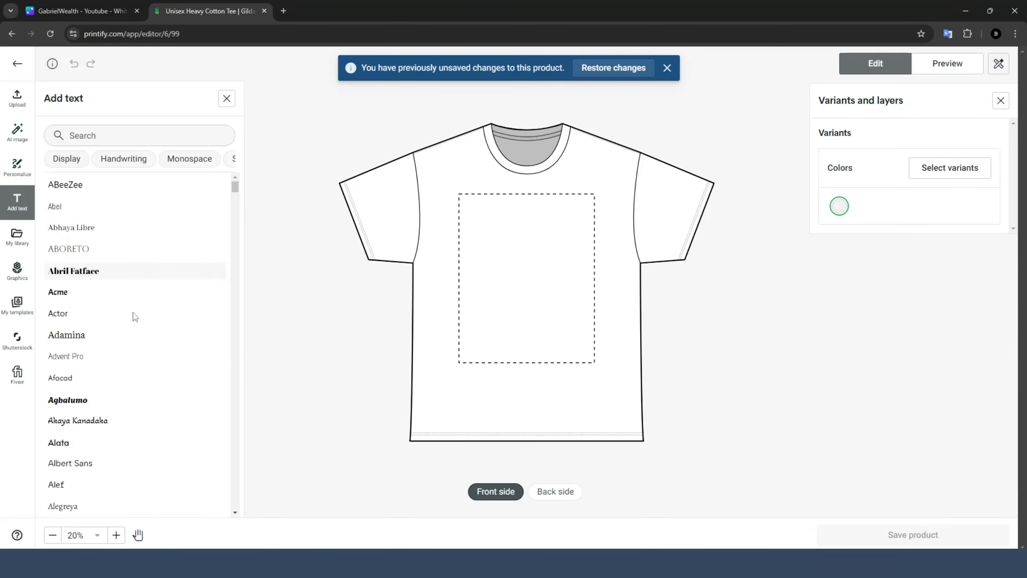
scroll(133, 312, "down", 15)
scroll(243, 374, "down", 20)
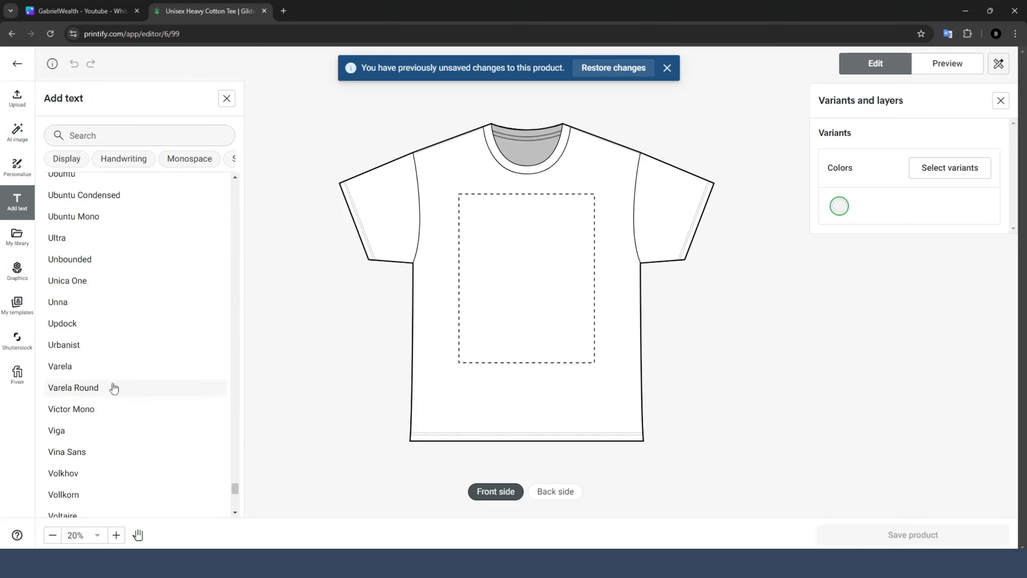
left_click(113, 387)
left_click(615, 280)
left_click(518, 284)
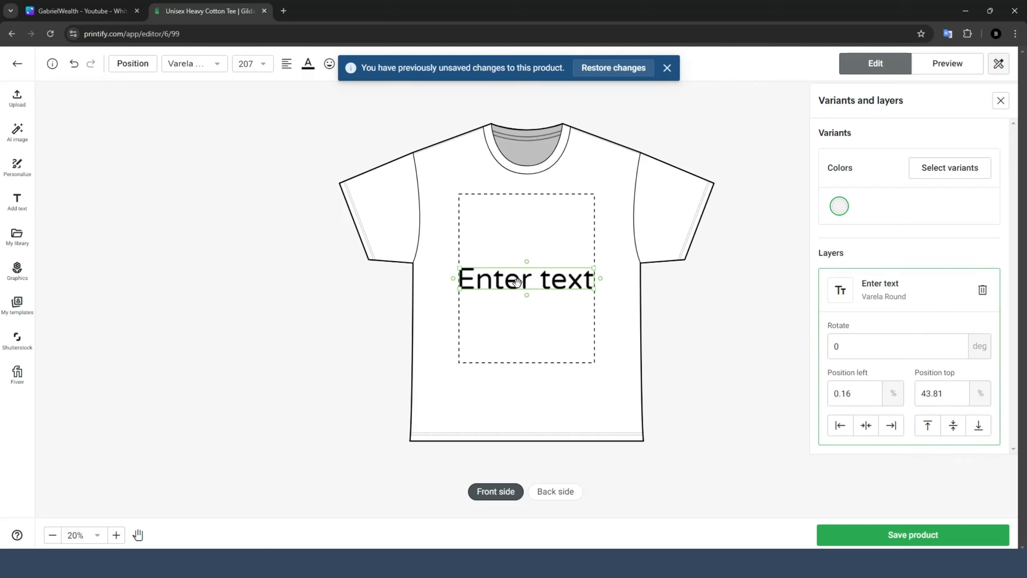
left_click(519, 283)
key("BackSpace")
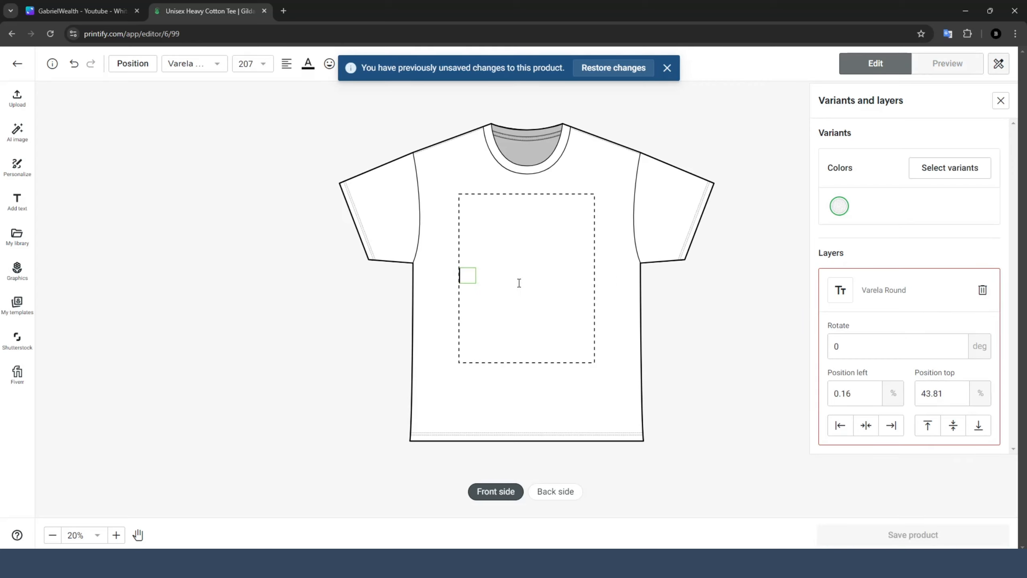
type("HELLO")
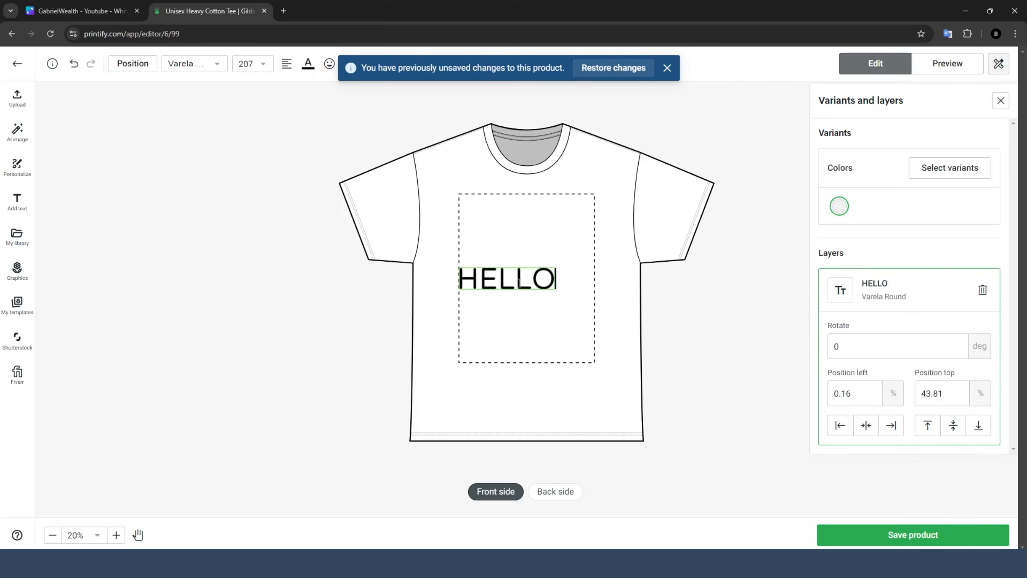
left_click(774, 248)
Move the HELLO text up to the top of the print area, centred horizontally, and deselect it.
left_click_drag(525, 295, 518, 216)
left_click(516, 318)
left_click(365, 393)
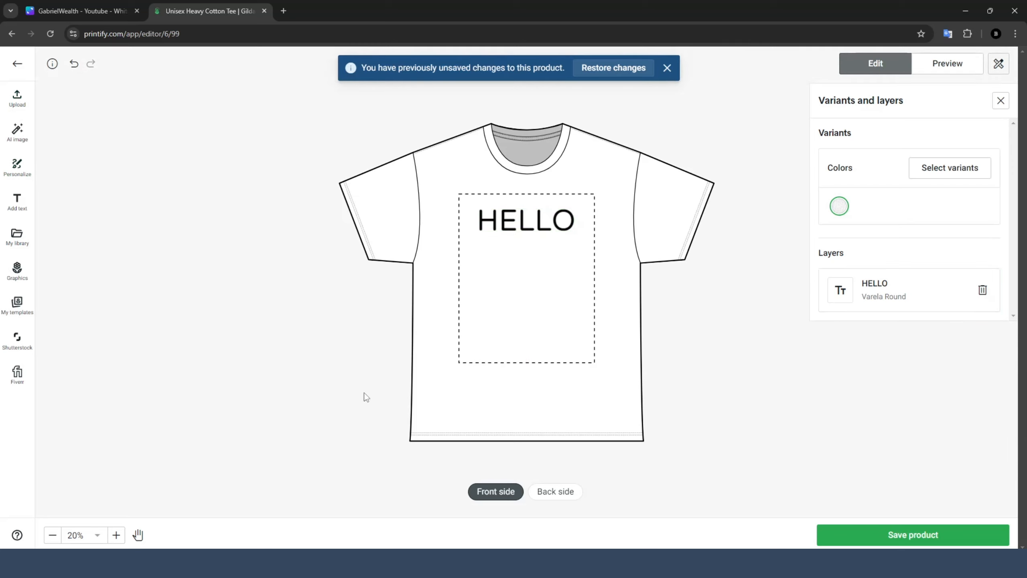
Browse the fonts available for adding another text layer.
left_click(21, 200)
scroll(121, 262, "down", 10)
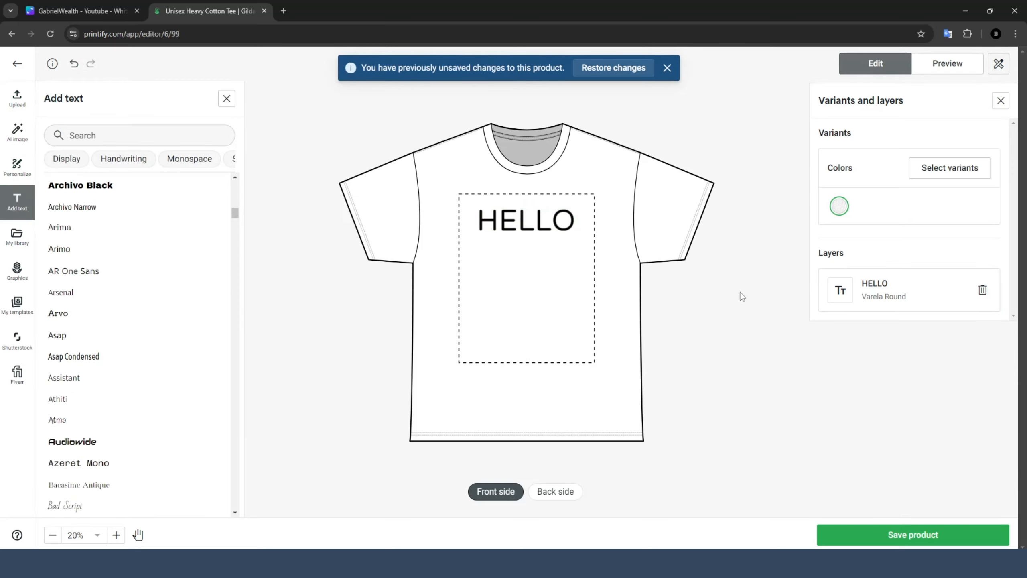
scroll(181, 342, "down", 8)
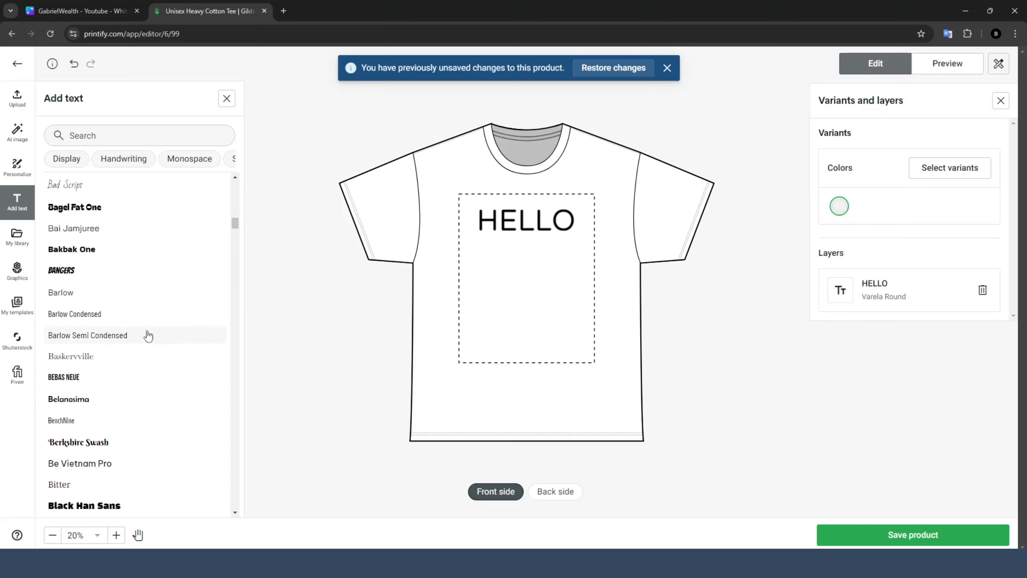
Open the Shutterstock Essentials collection, clear the Animal pattern search and check the design fee per sale.
left_click(17, 339)
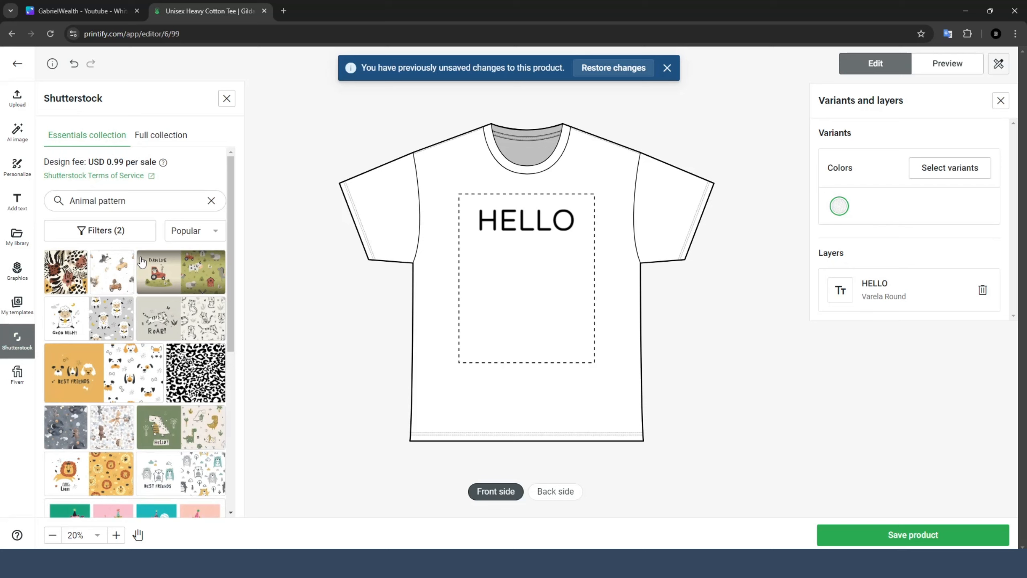
left_click(211, 201)
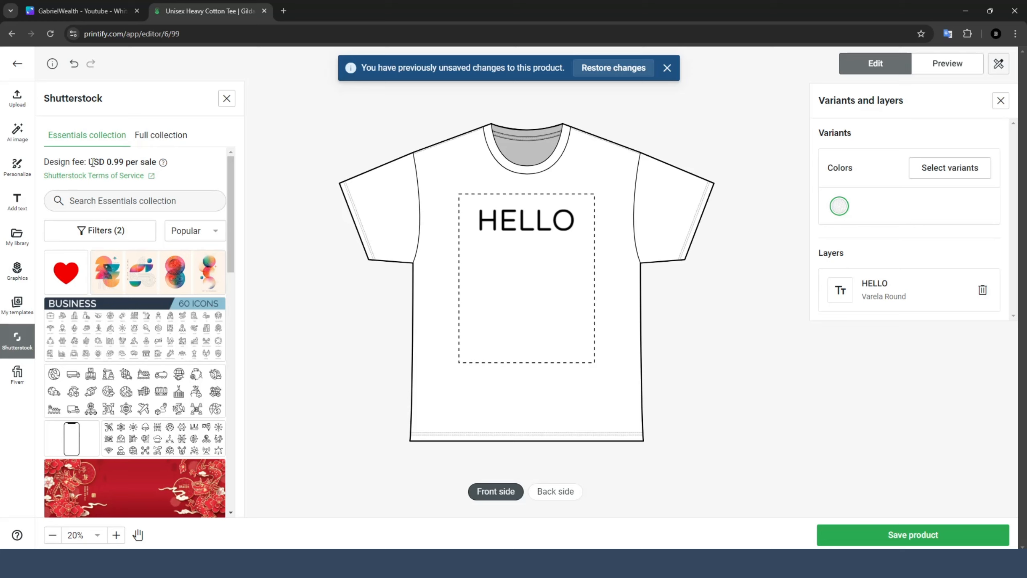
left_click_drag(99, 162, 157, 163)
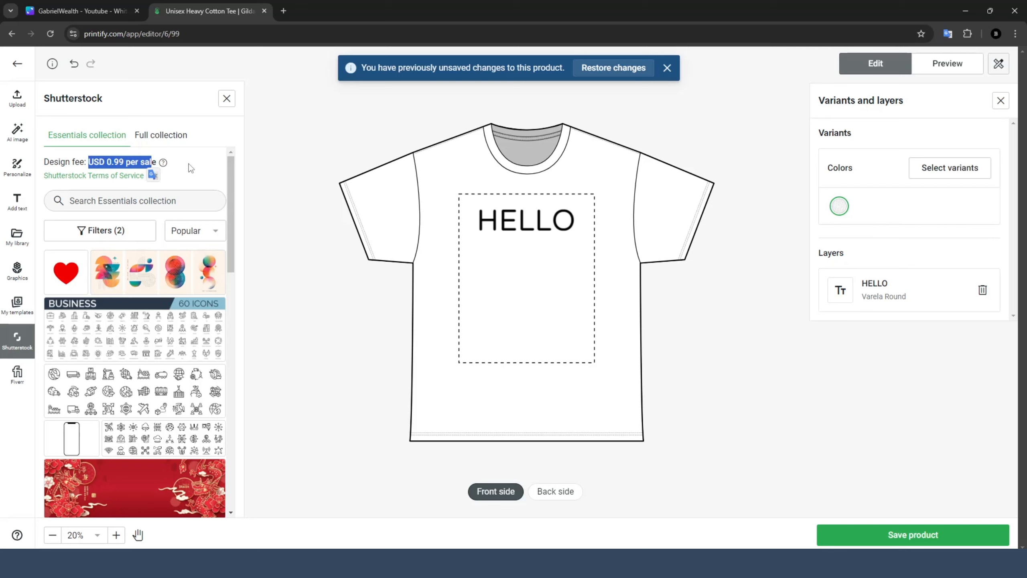
left_click(191, 168)
Browse the Shutterstock Essentials icon sets and patterns, loading more designs twice, and return to the start of the collection.
scroll(117, 400, "down", 15)
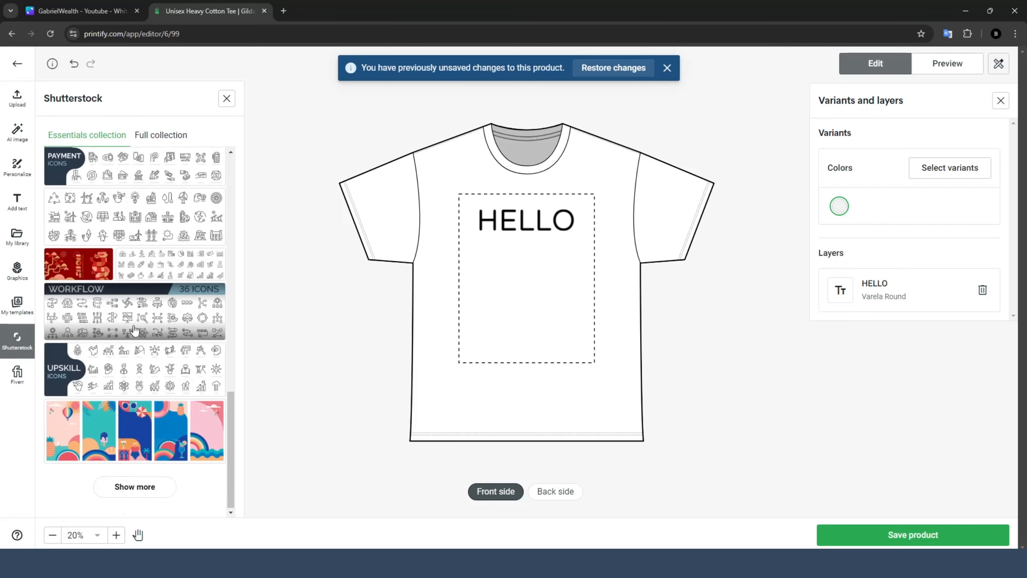
left_click(135, 484)
scroll(162, 304, "down", 10)
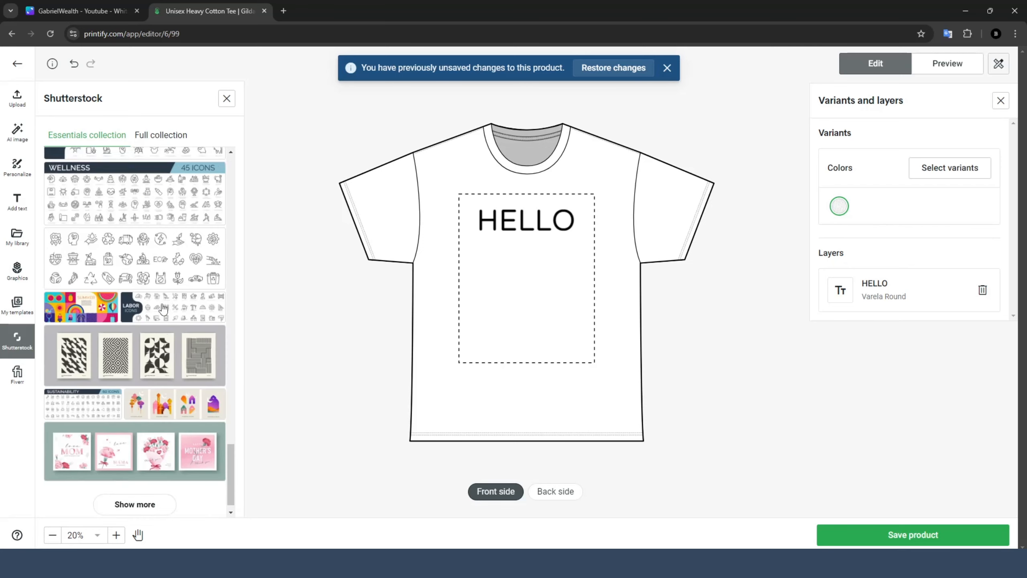
scroll(162, 303, "up", 3)
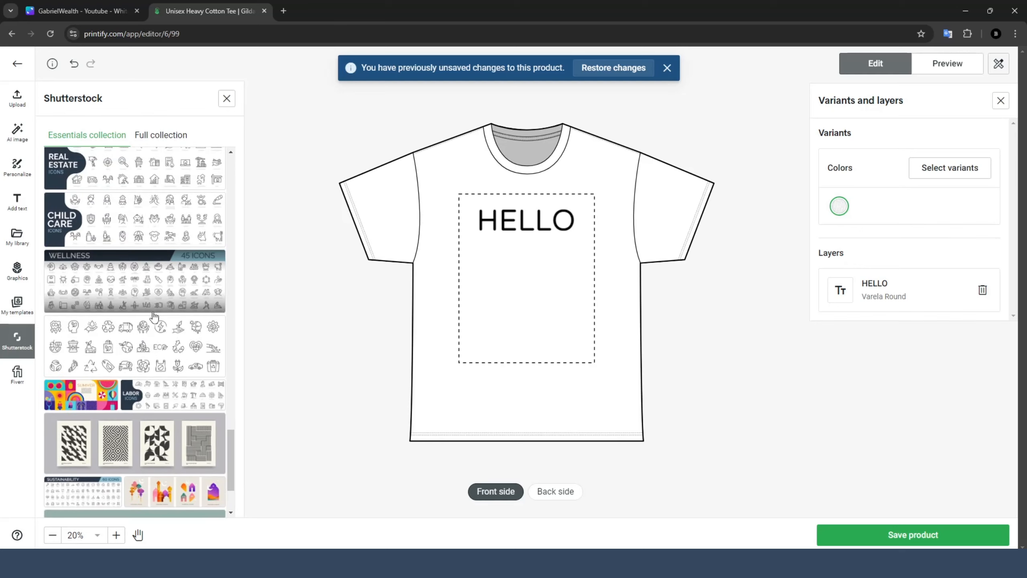
scroll(153, 317, "up", 1)
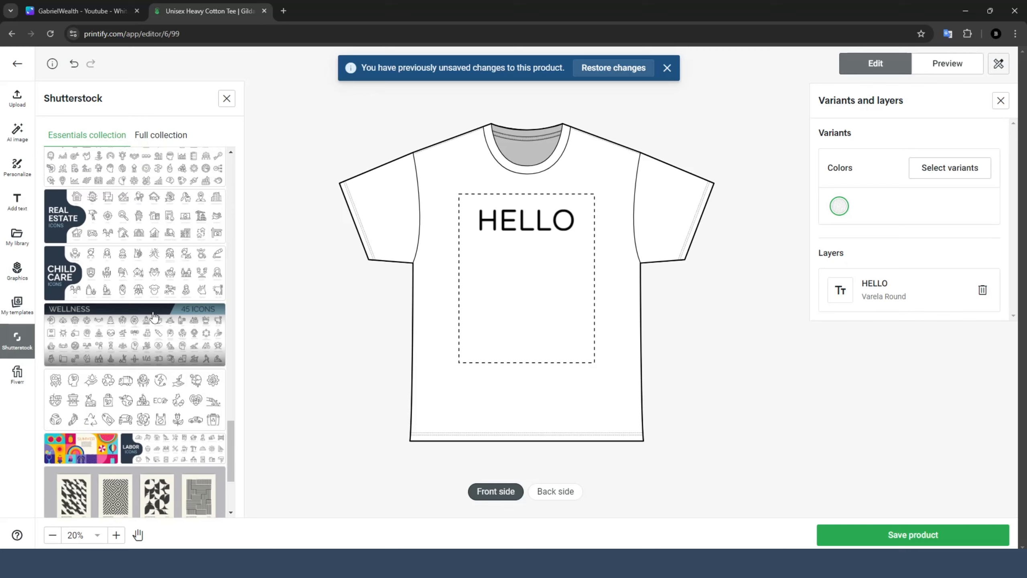
scroll(153, 317, "down", 3)
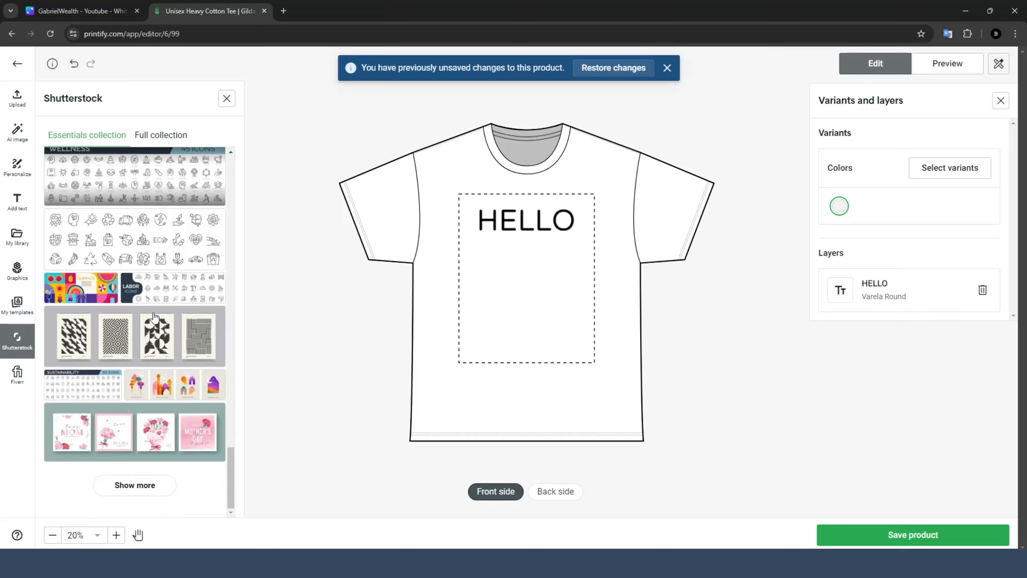
left_click(136, 474)
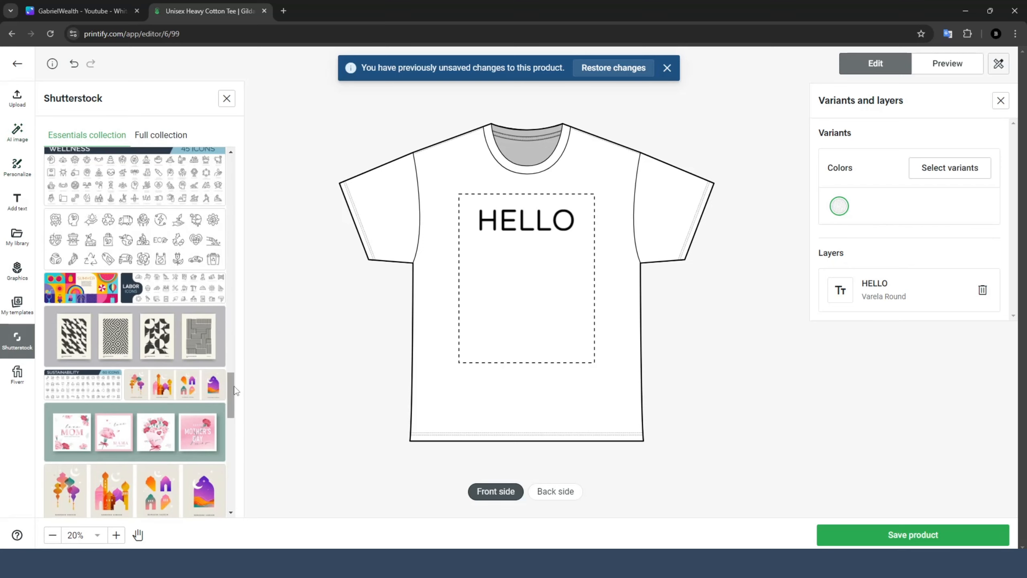
left_click_drag(231, 395, 227, 176)
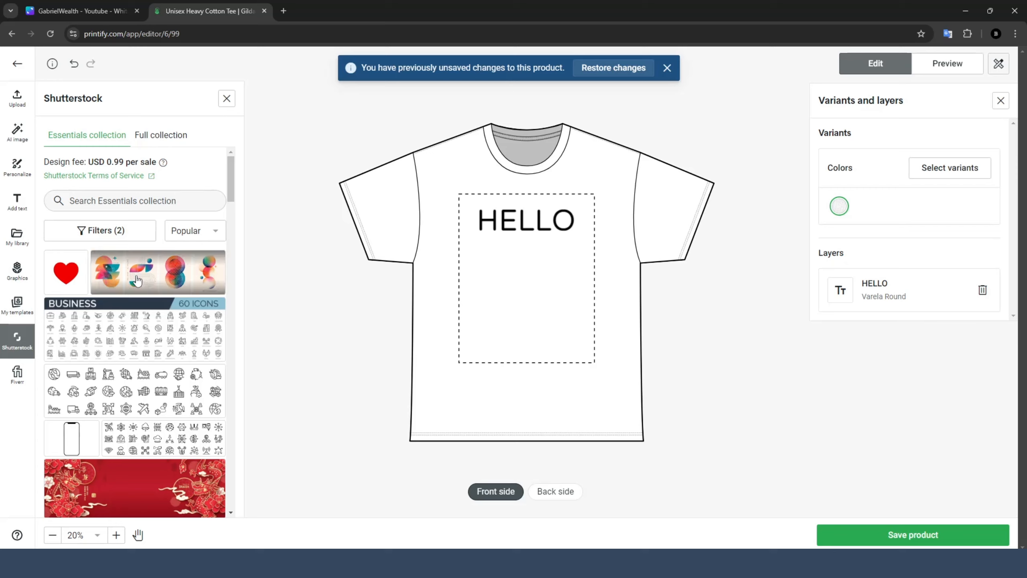
Go back to the end of the loaded Essentials designs, then load and browse two further batches of illustrations.
left_click_drag(230, 176, 238, 474)
scroll(164, 283, "down", 2)
left_click(135, 482)
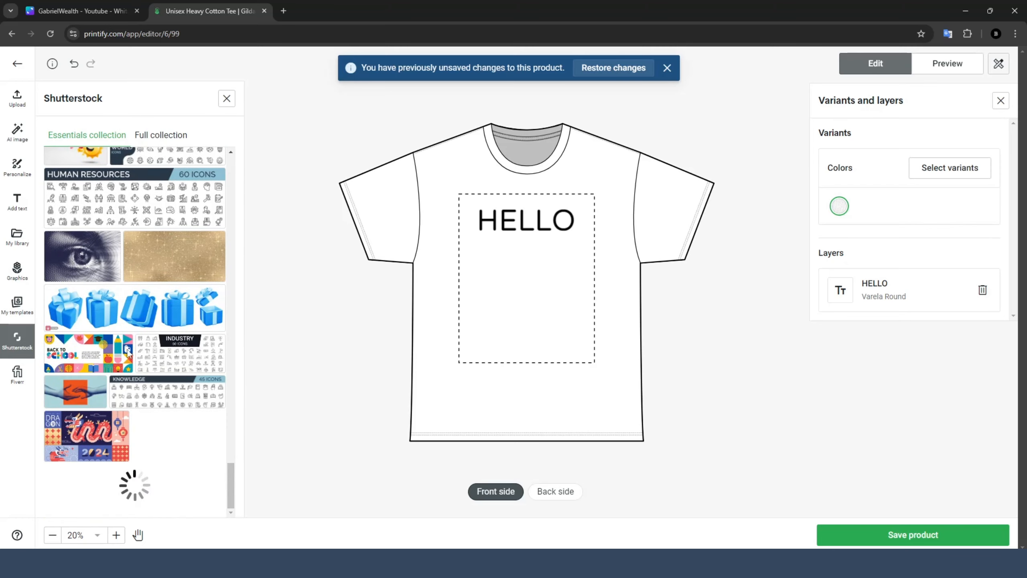
scroll(134, 279, "down", 10)
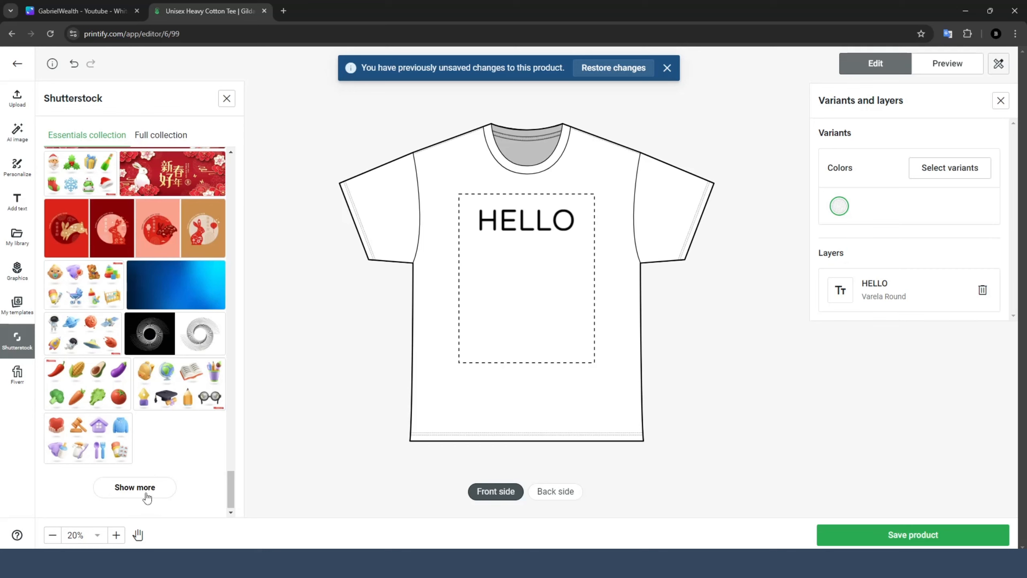
left_click(136, 487)
scroll(104, 463, "down", 10)
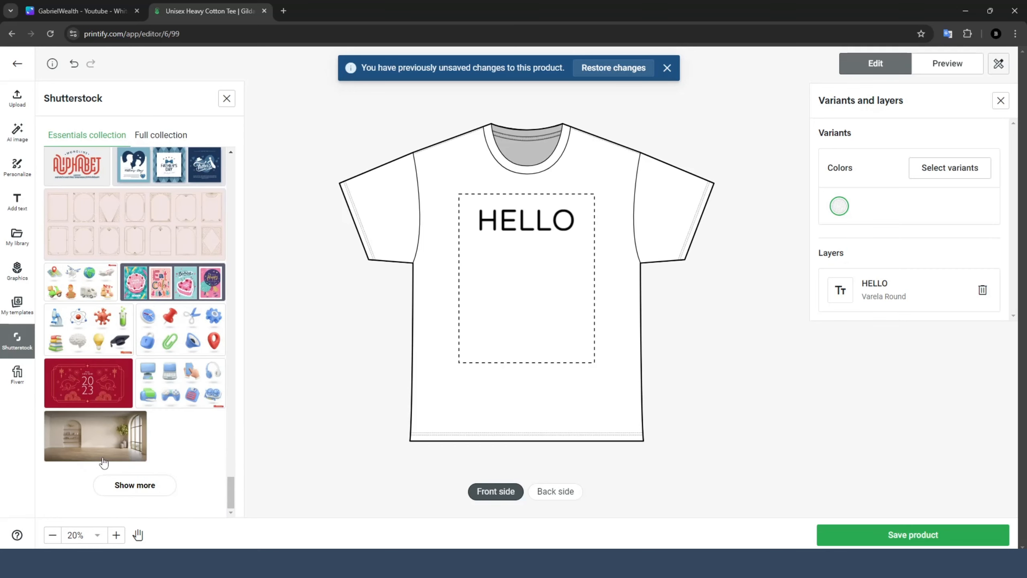
Load more Essentials designs, add the red Chinese Lunar New Year 2023 graphic and place it below the HELLO text.
left_click(129, 484)
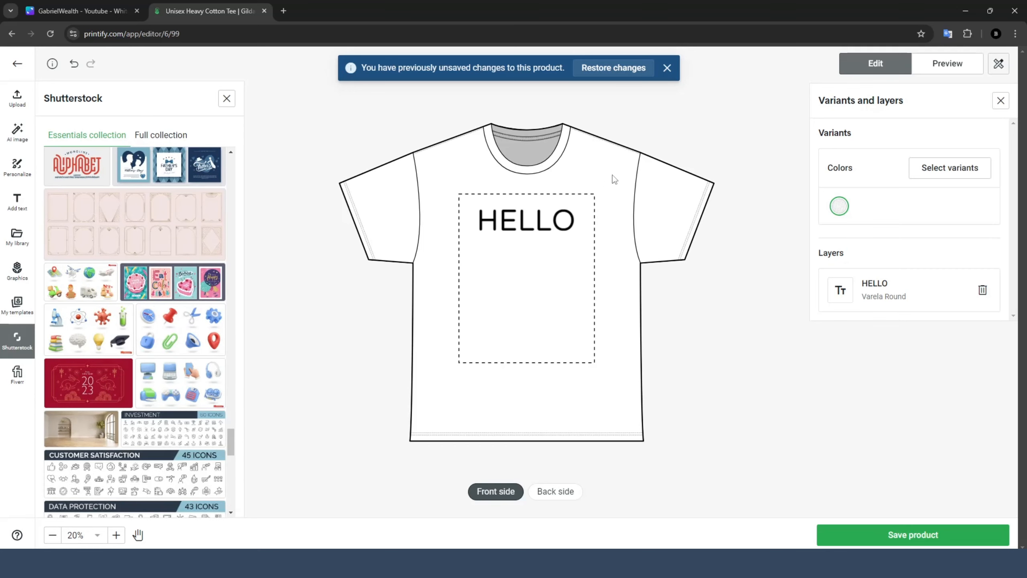
left_click(86, 391)
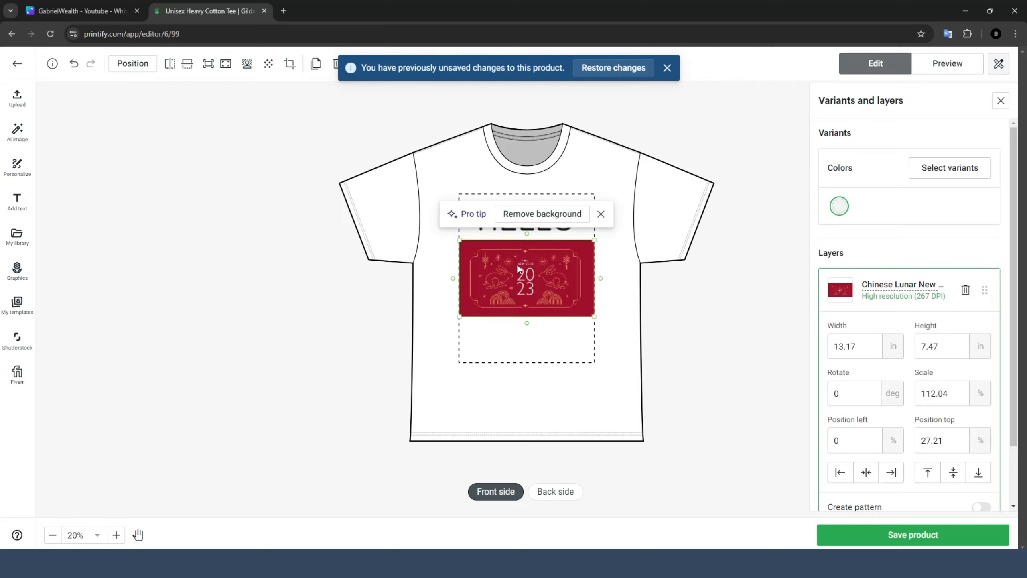
left_click_drag(517, 263, 517, 292)
left_click(652, 227)
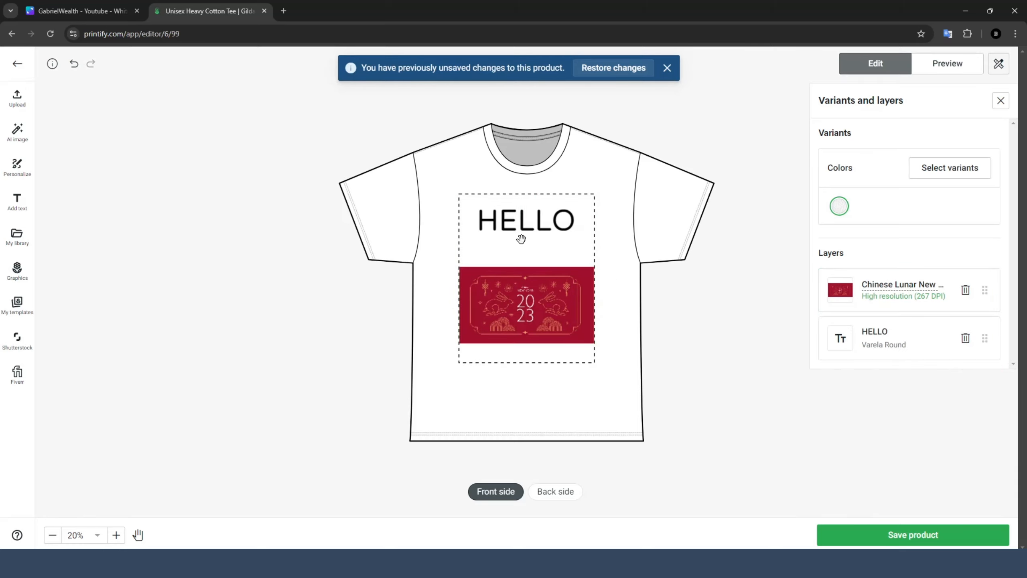
Delete the HELLO text and the Chinese Lunar New Year graphic from the shirt's front.
left_click(968, 341)
left_click(982, 292)
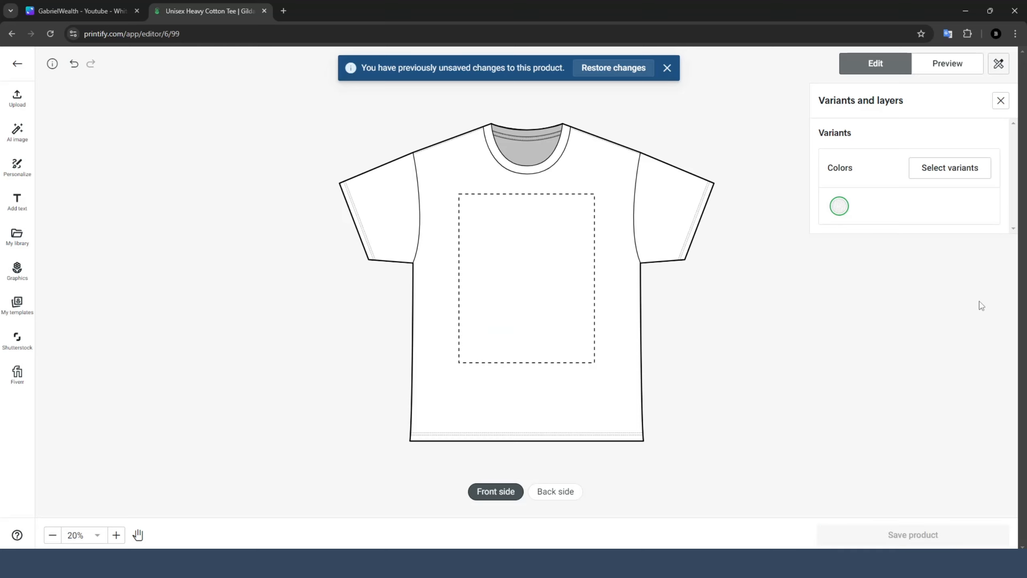
Generate an AI image in Comic Book style from the prompt "Puppies playing on a open field at night, big shiny moon".
left_click(17, 130)
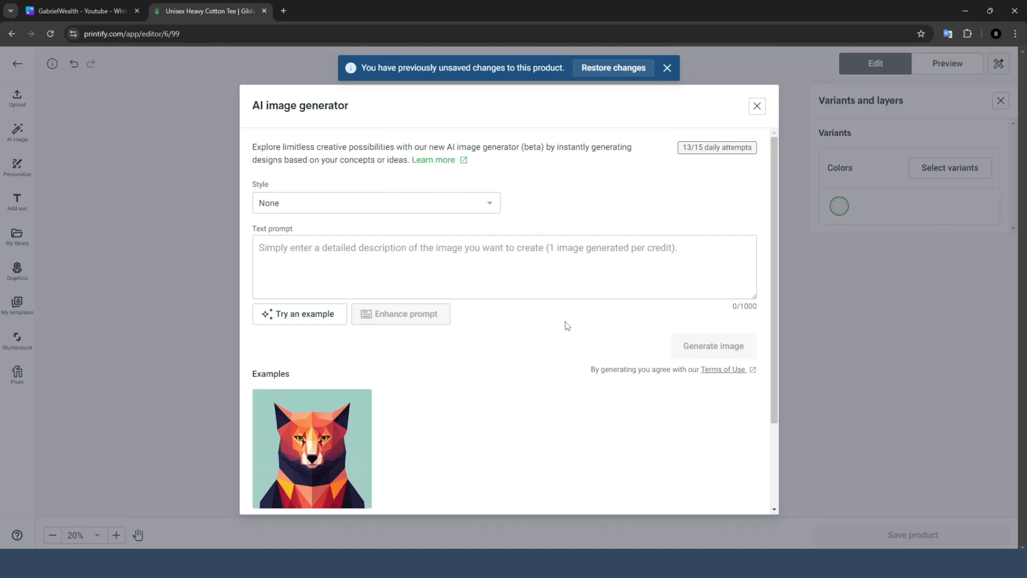
left_click(428, 204)
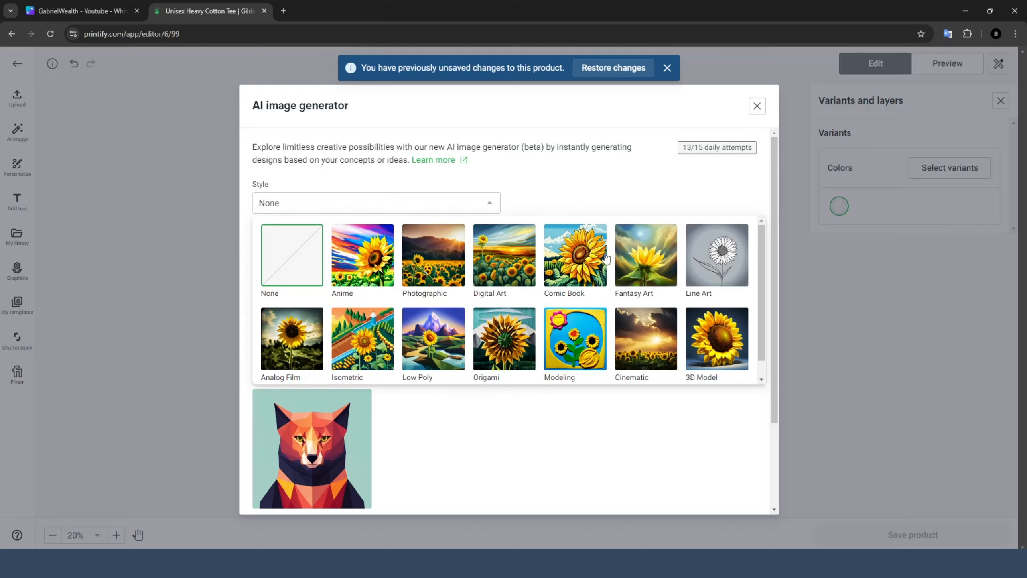
left_click(589, 259)
left_click(470, 274)
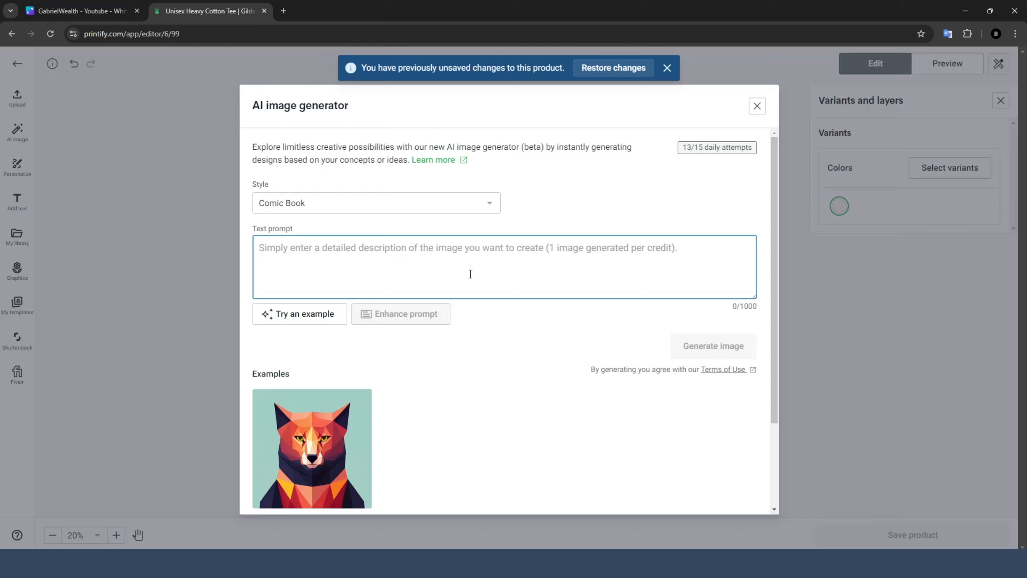
type("Puppie")
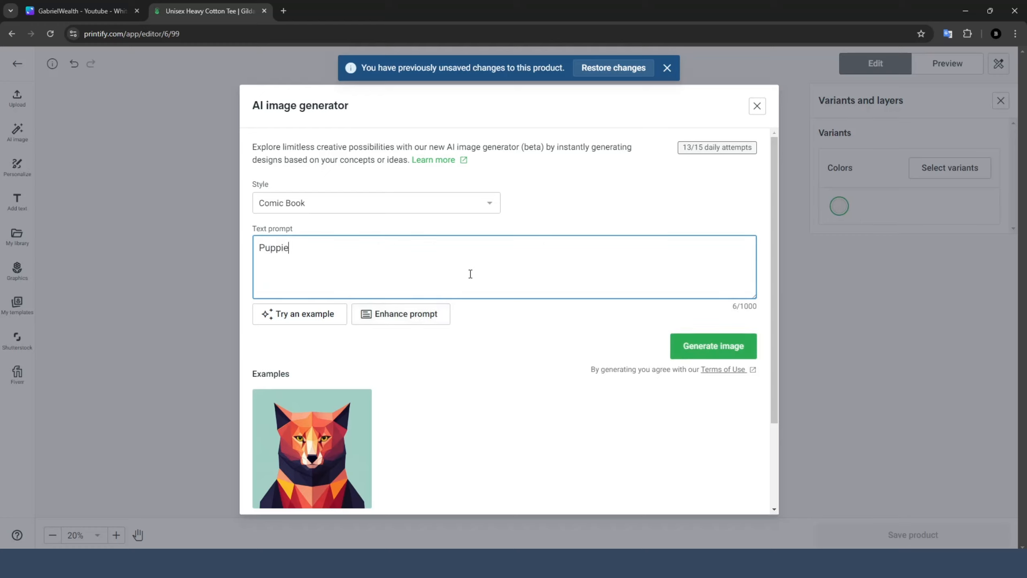
type("s playing on a open field")
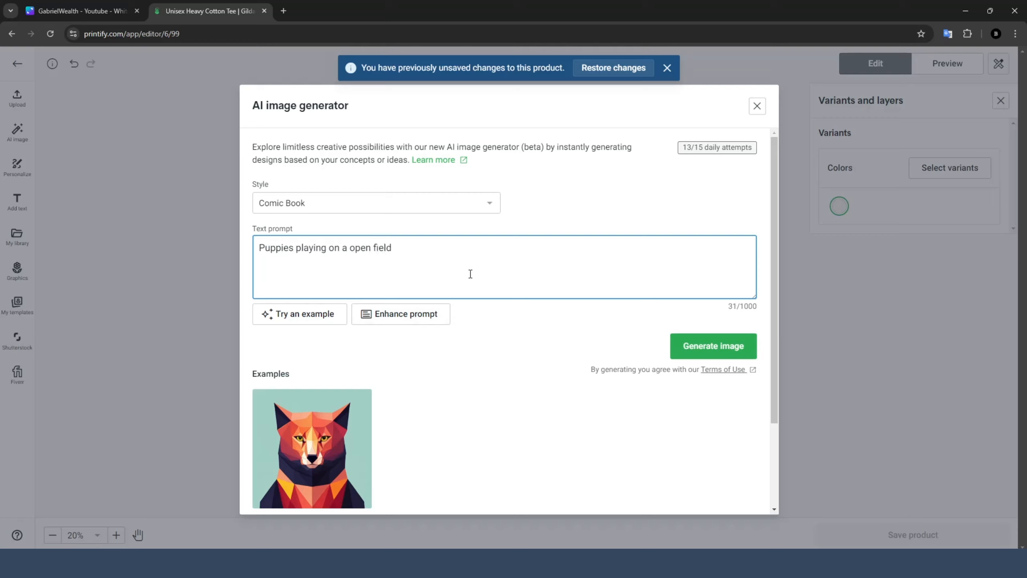
type(" at night, big moon")
key("BackSpace")
key("BackSpace")
key("BackSpace")
type("shiny moon")
left_click(712, 348)
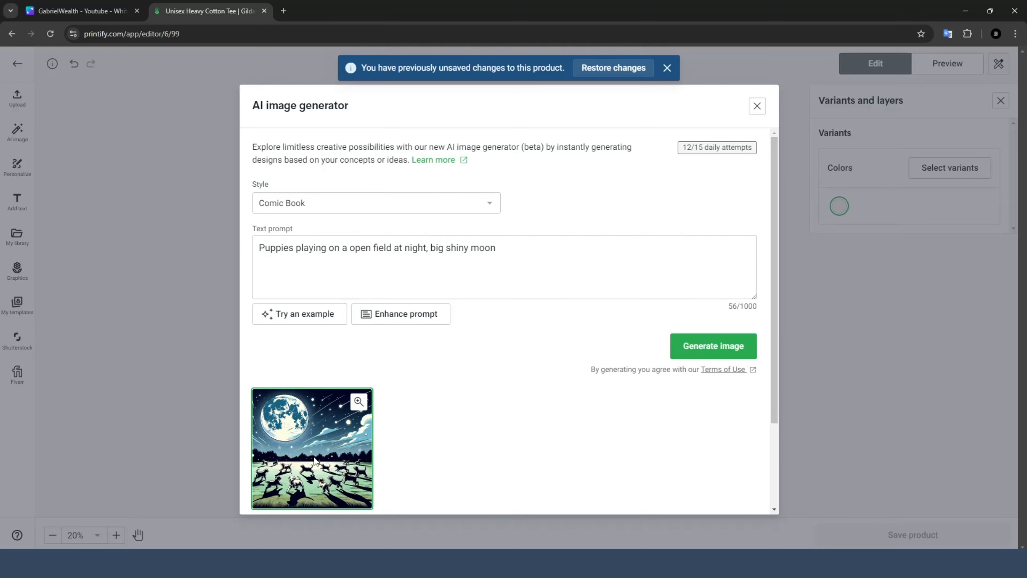
Add the generated puppies image to the front, enlarge it to about 12.88 in square and align it to the print area's top-left corner.
left_click(316, 463)
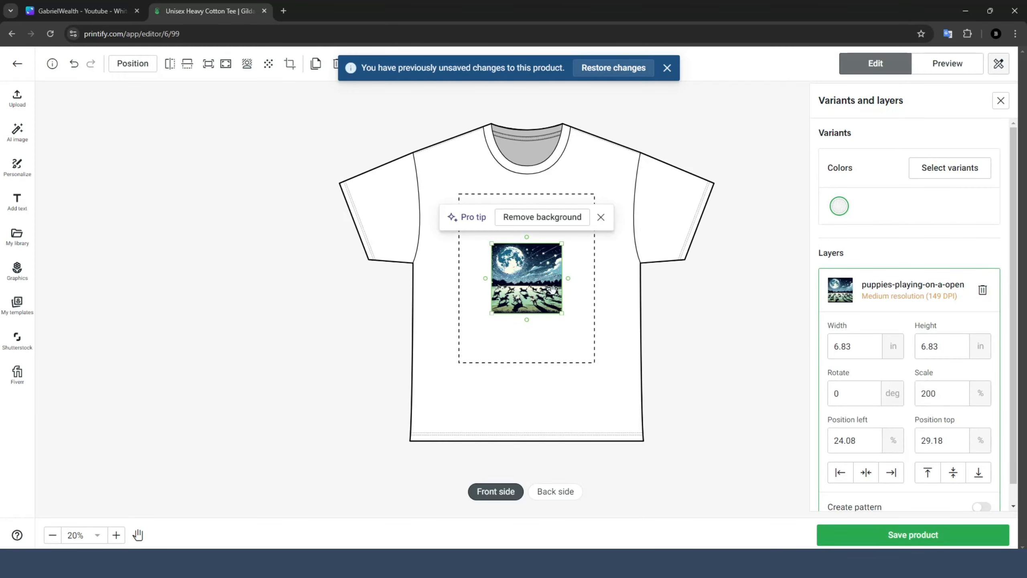
left_click_drag(492, 313, 540, 264)
left_click(466, 328)
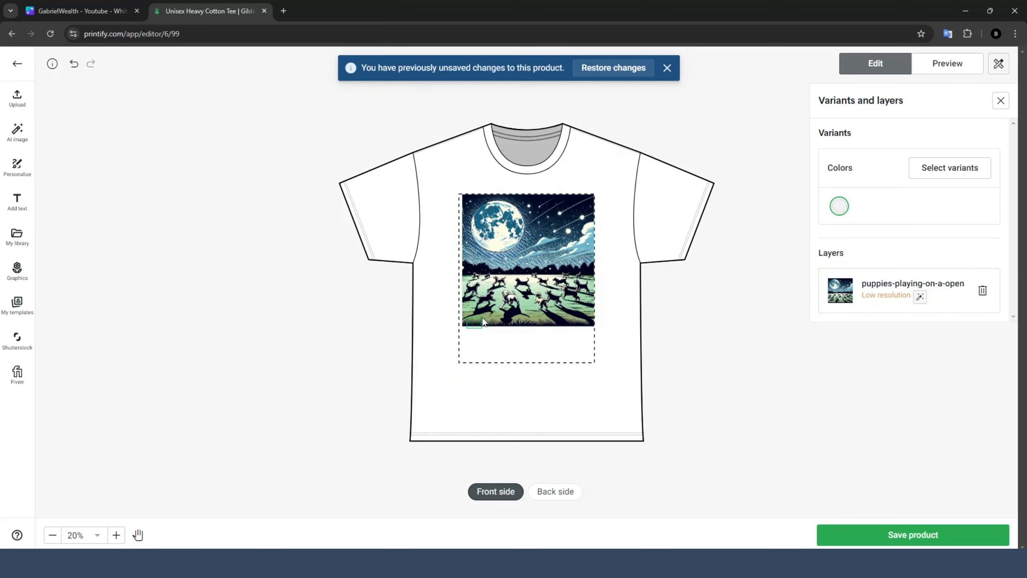
left_click(472, 317)
left_click_drag(472, 317, 461, 327)
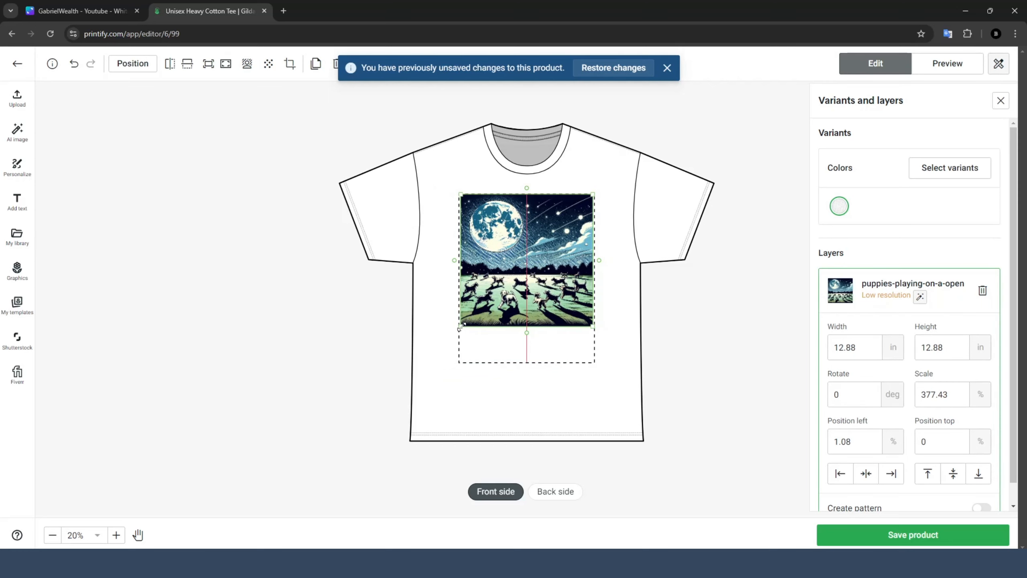
mouse_move(498, 285)
left_mouse_down()
mouse_move(496, 297)
mouse_move(497, 283)
left_mouse_up()
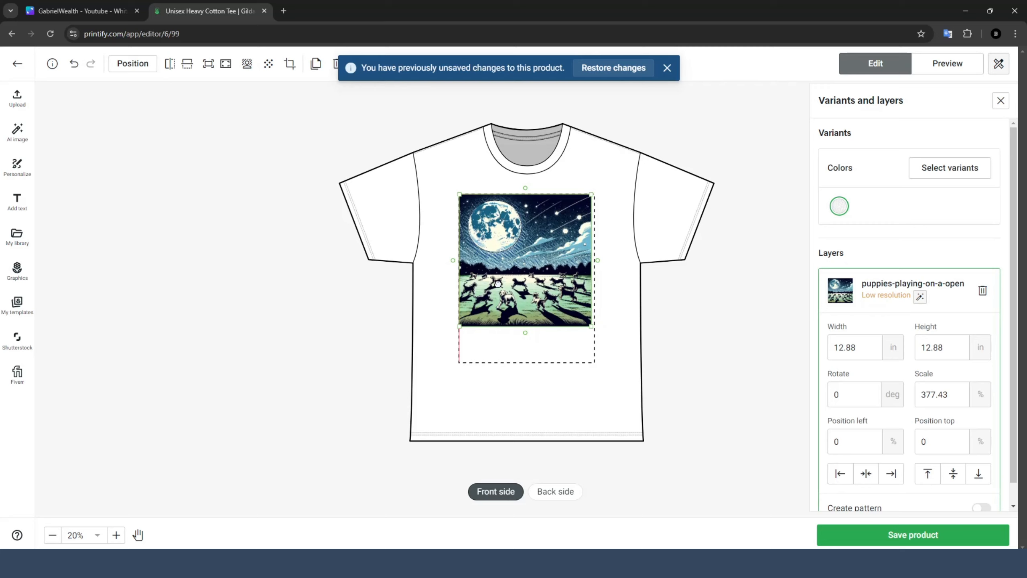
left_click(687, 321)
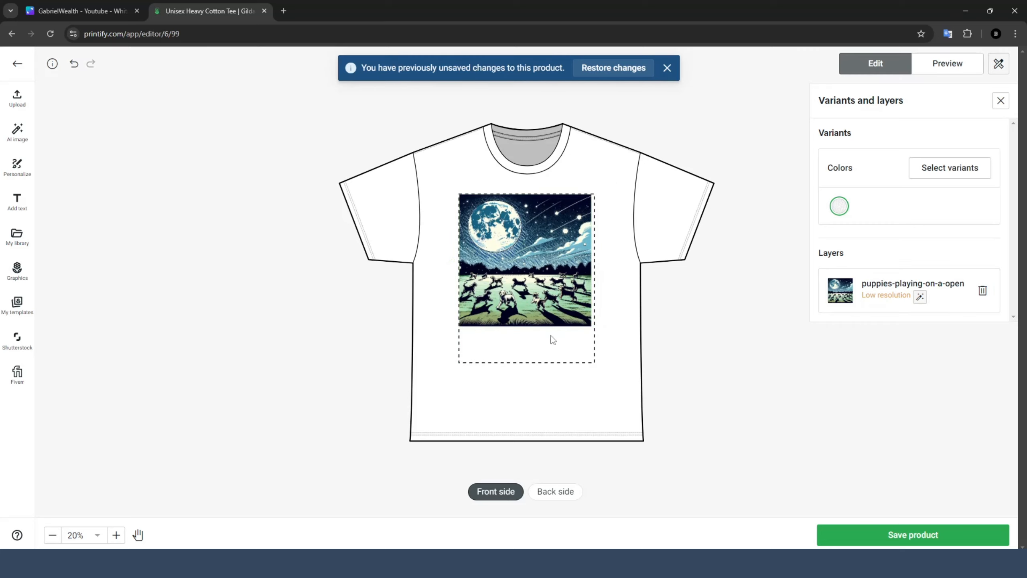
Add a text layer in the Acme font and place it directly beneath the puppies image.
left_click(17, 201)
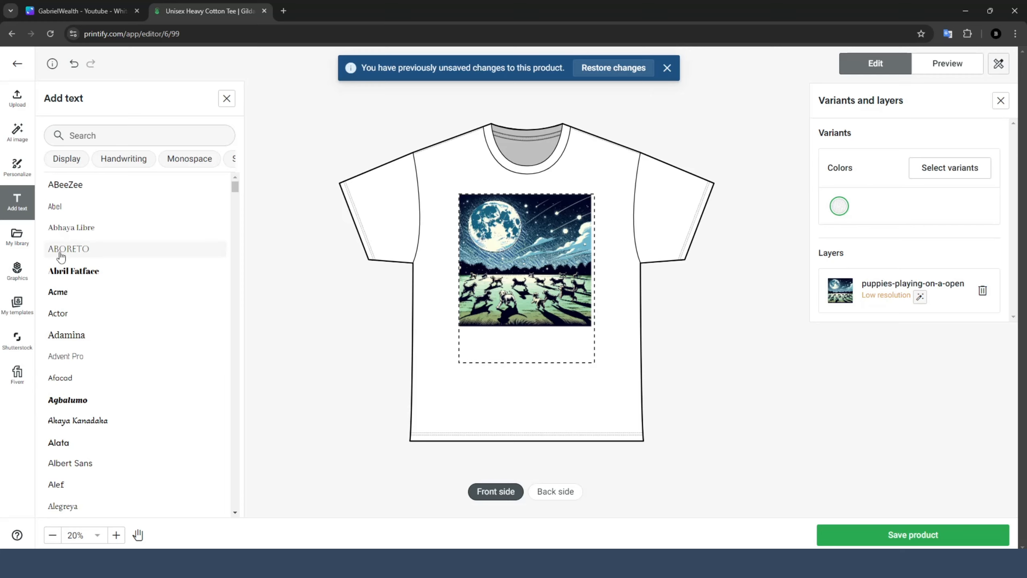
left_click(83, 292)
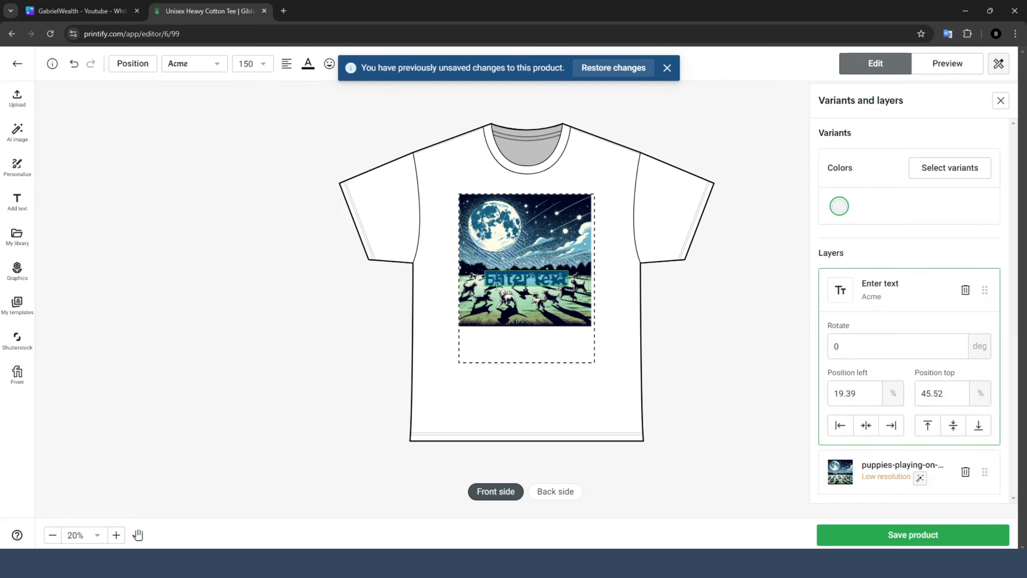
left_click_drag(511, 283, 514, 340)
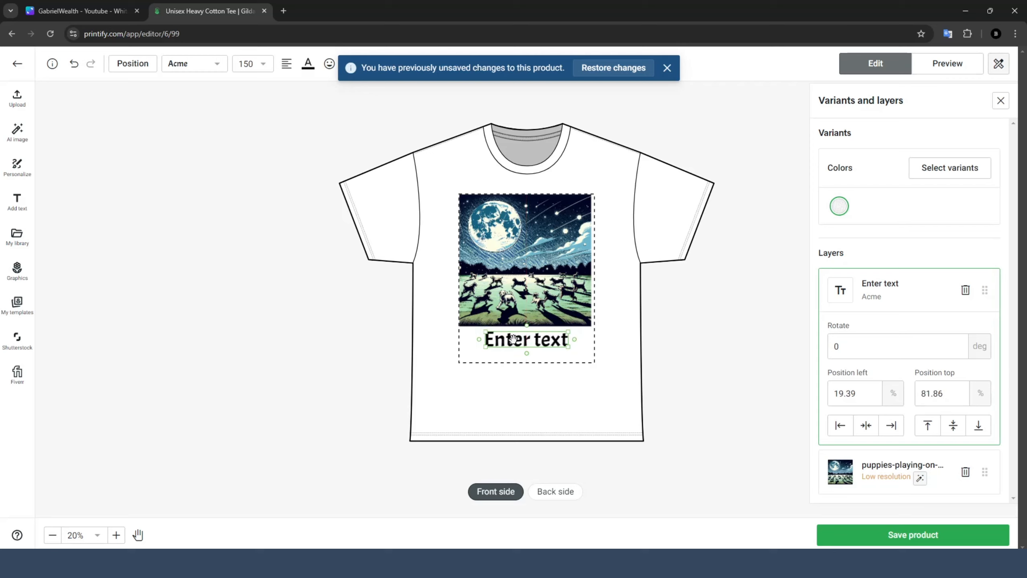
Replace the placeholder text under the image with "I love puppies".
double_click(513, 340)
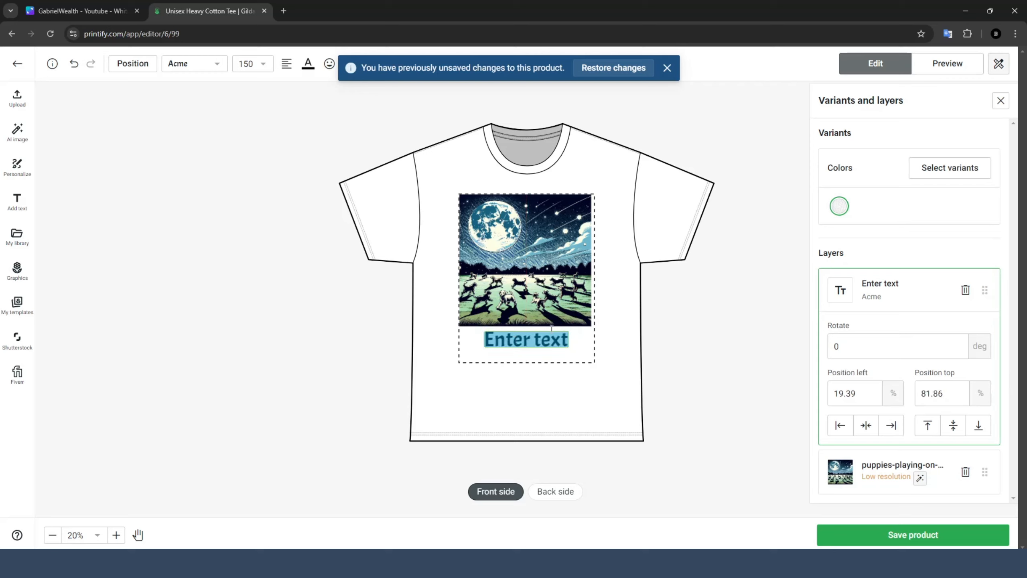
type("I love pu")
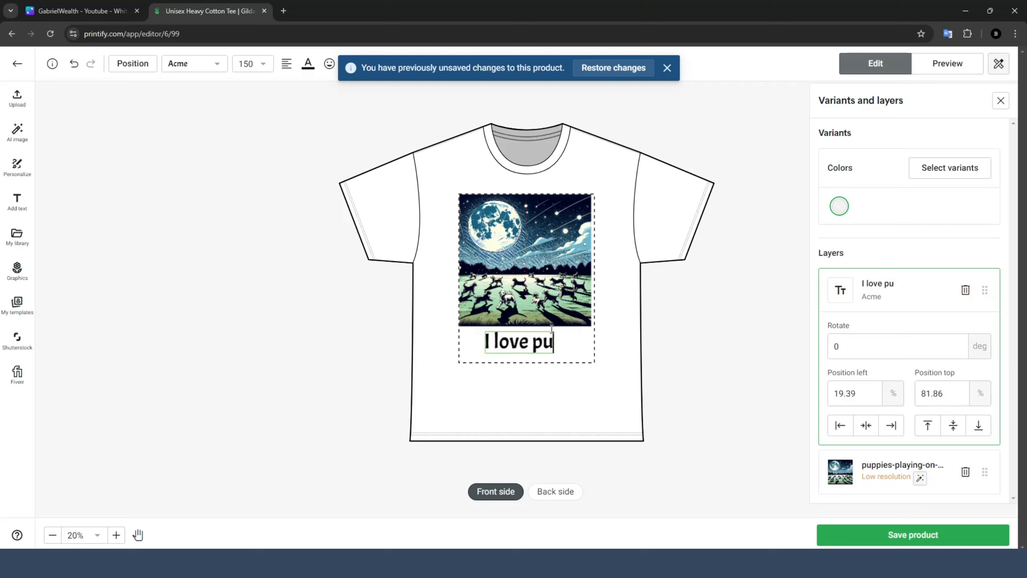
type("ppioe")
key("BackSpace")
key("BackSpace")
type("se")
key("BackSpace")
type("s")
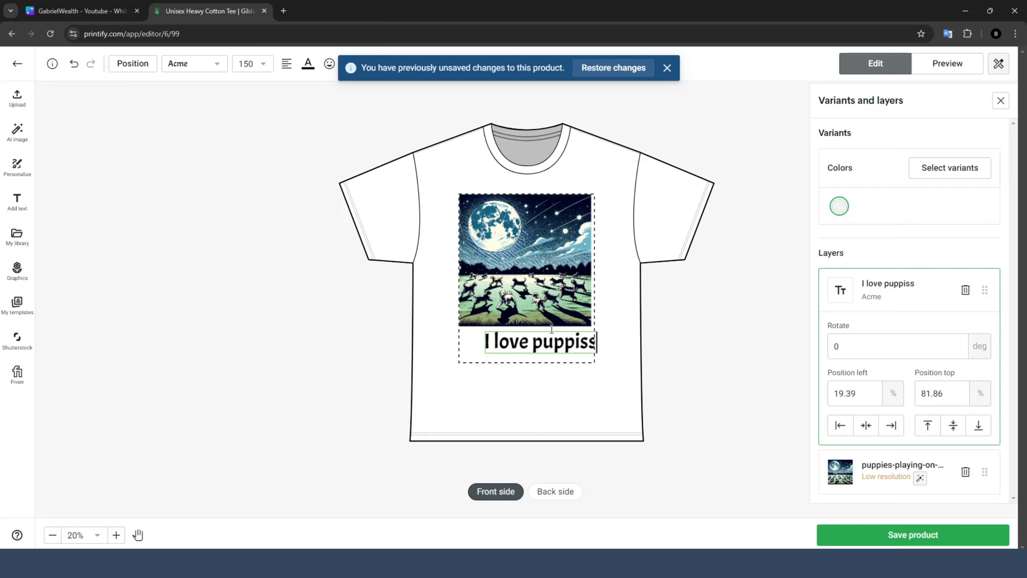
key("BackSpace")
key("BackSpace")
type("es")
left_click(624, 346)
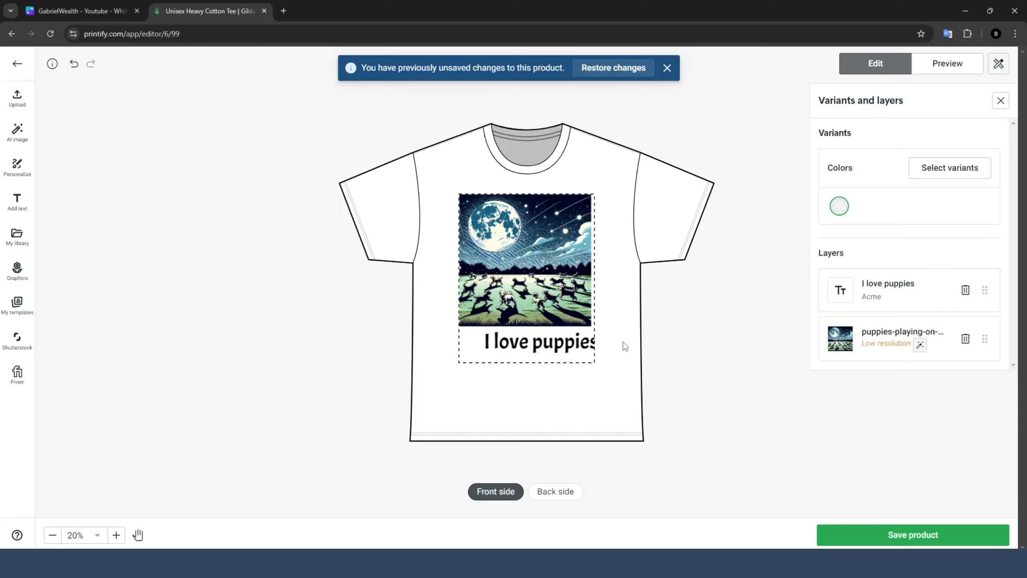
Move the "I love puppies" text so it sits centred beneath the image, inside the print area.
left_click(541, 346)
left_click_drag(541, 346, 548, 343)
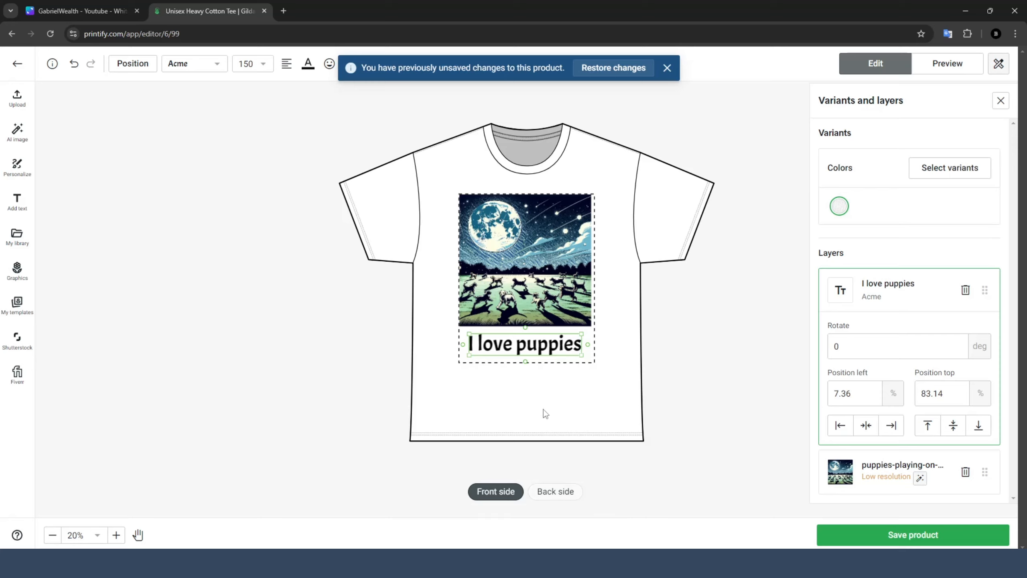
left_click(604, 432)
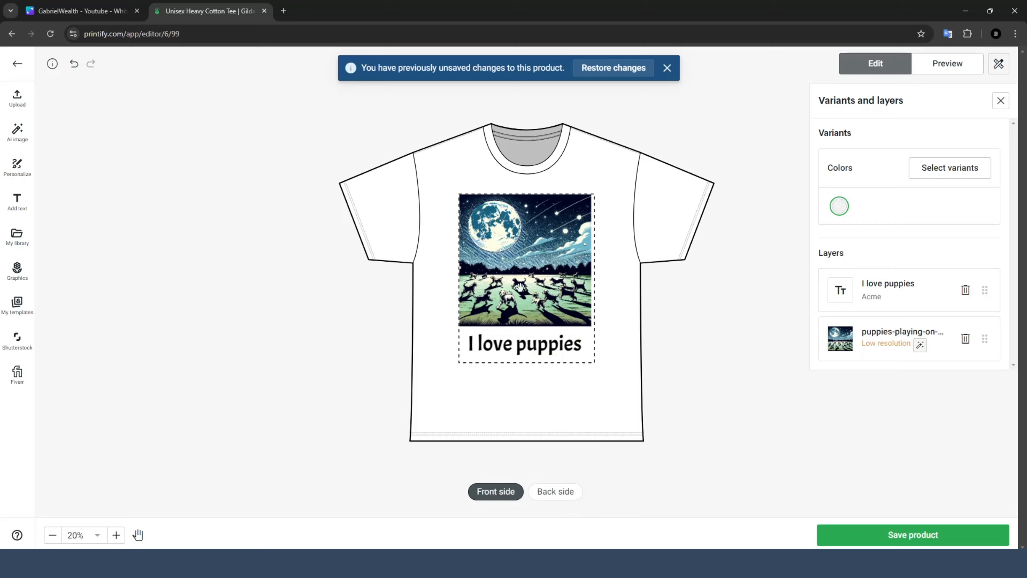
left_click(520, 346)
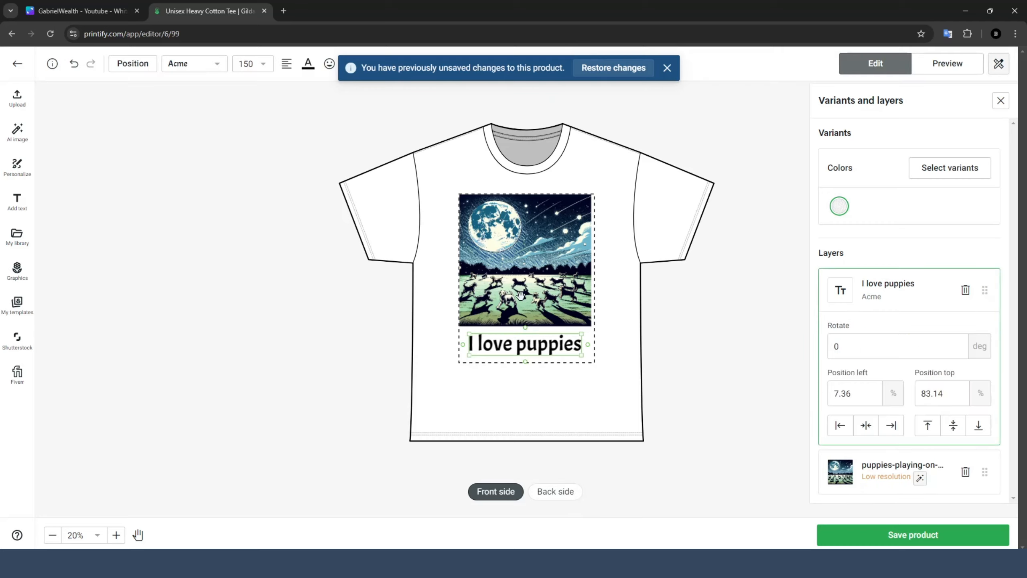
left_click_drag(521, 296, 521, 306)
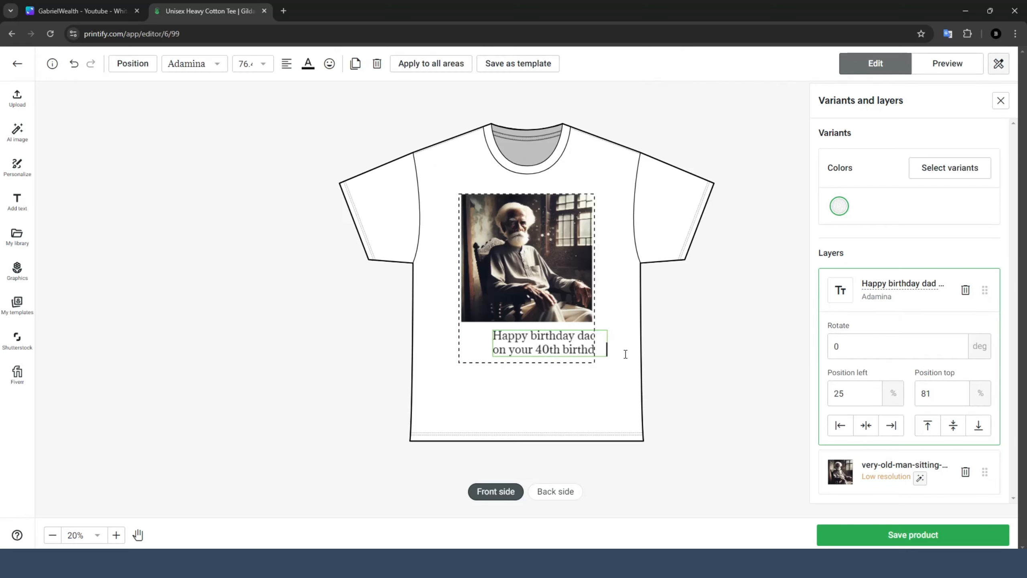
Move the "Happy birthday dad on your 40th birthday" text inside the print area, centred beneath the old man's portrait.
left_click(625, 354)
left_click_drag(541, 347, 531, 340)
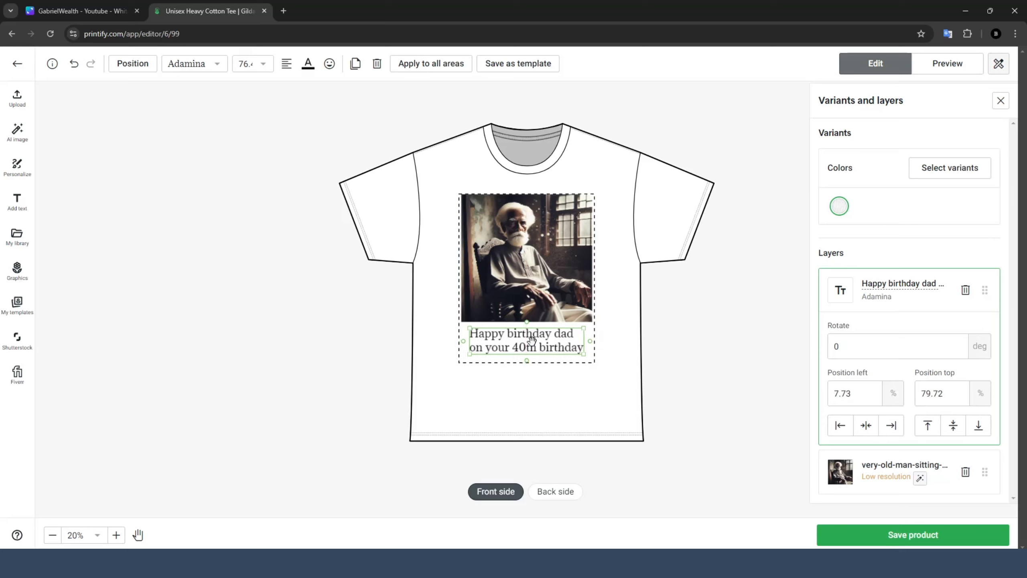
left_click(745, 296)
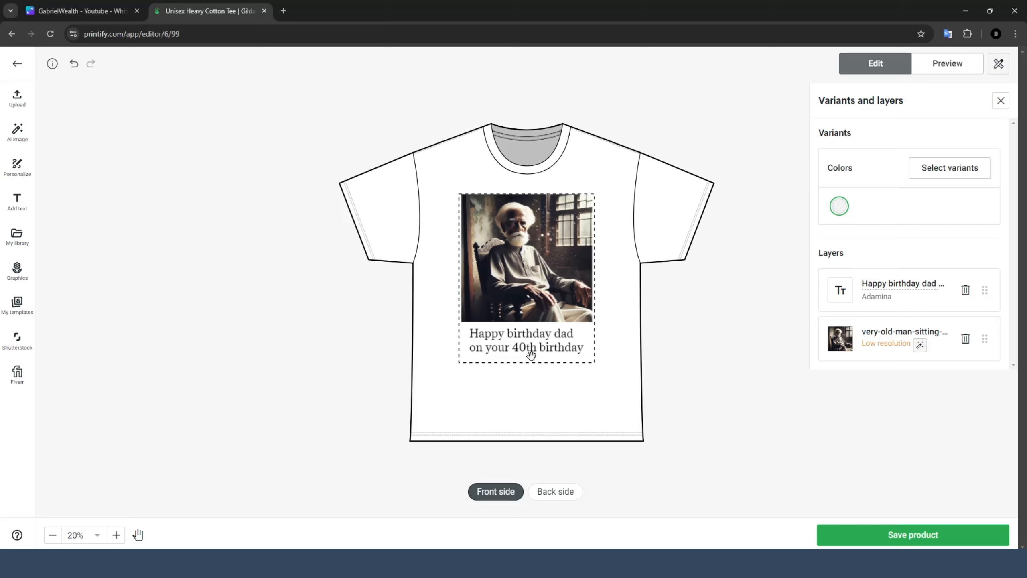
Move the old man's portrait down to about 11% from the top of the print area and dismiss the background removal tip.
left_click_drag(532, 270, 530, 290)
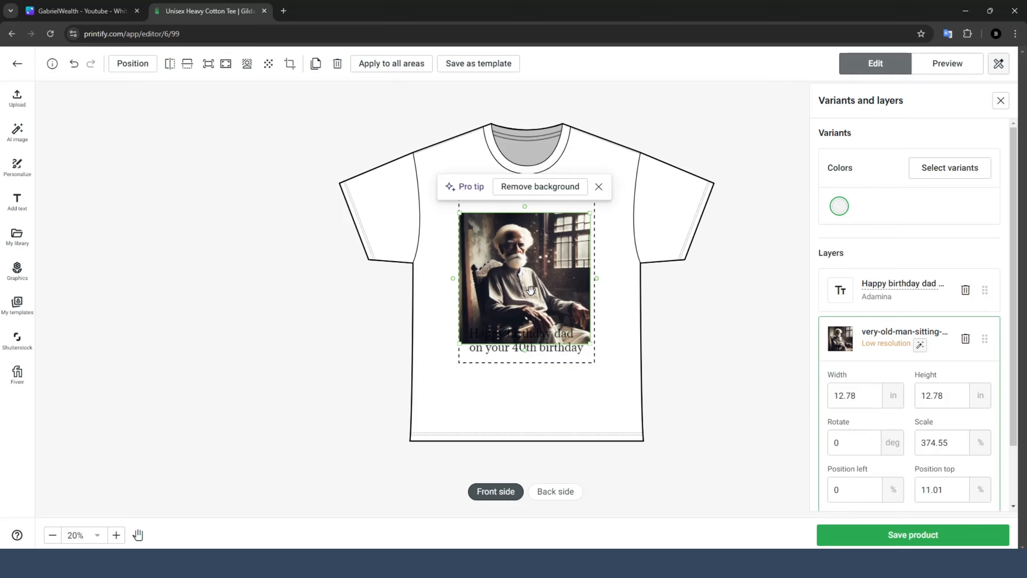
left_click(527, 345)
left_click(528, 266)
left_click(599, 187)
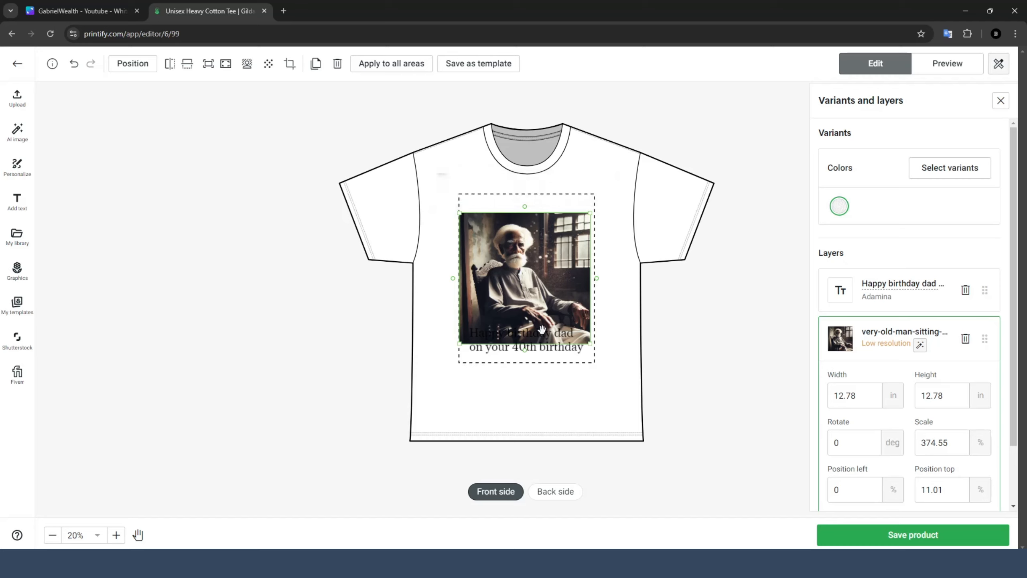
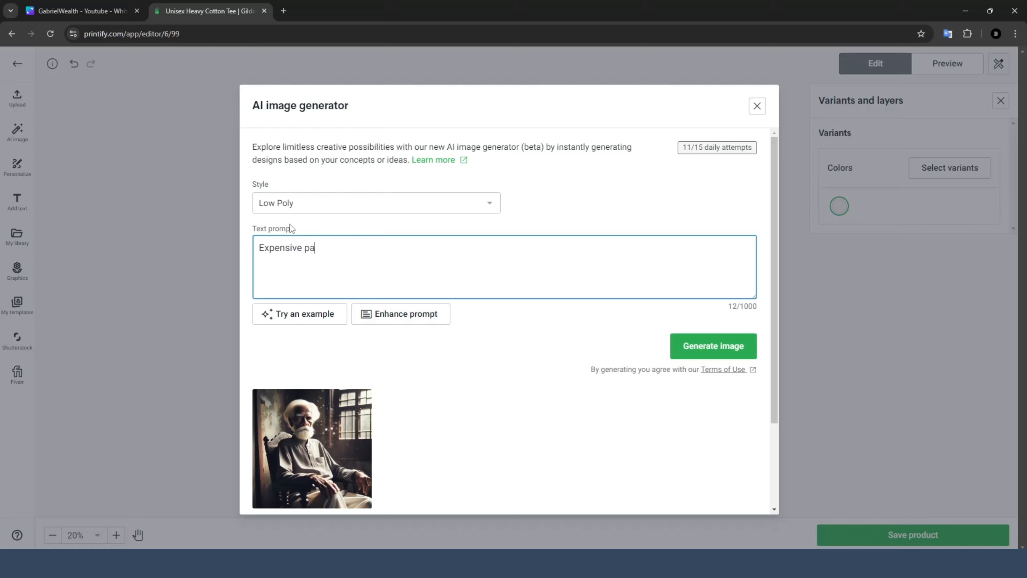
Complete the AI prompt as "Expensive pattern", generate the Low Poly image and add it to the shirt's back.
type("ttern")
left_click(713, 346)
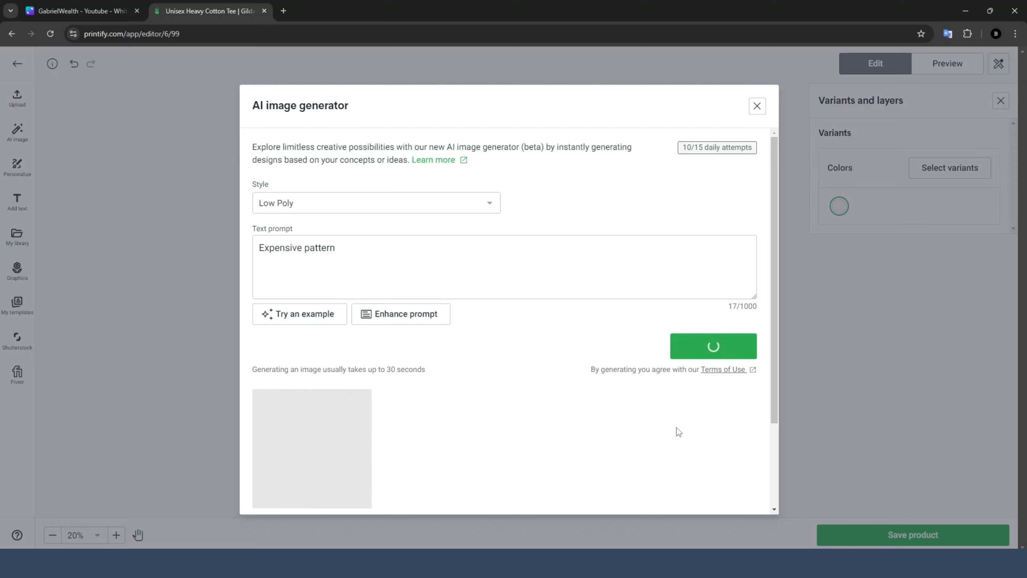
scroll(655, 433, "down", 3)
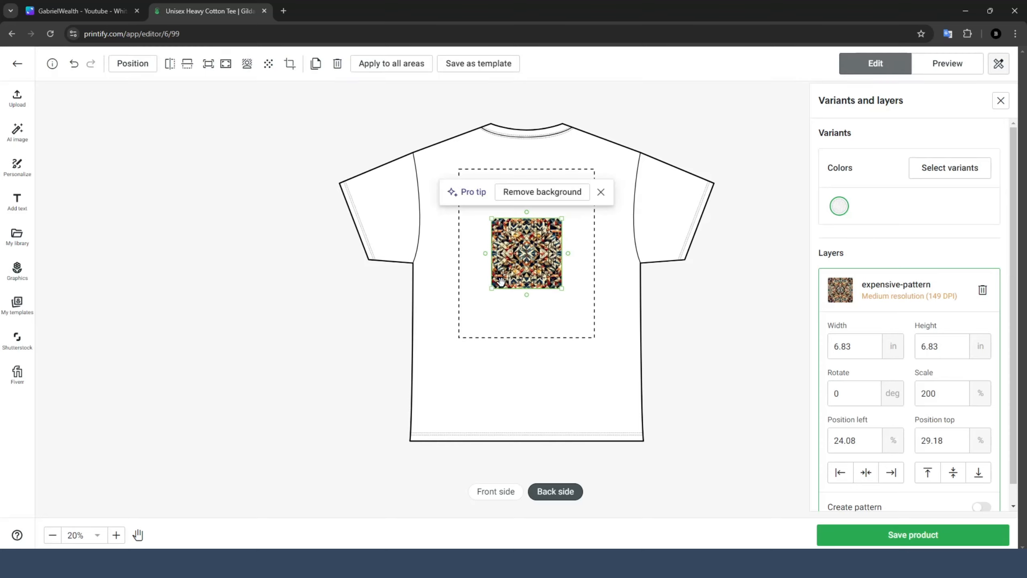
Enlarge the expensive pattern image and position it to cover the whole back print area.
left_click_drag(490, 288, 414, 403)
left_click_drag(516, 311, 574, 254)
left_click(713, 246)
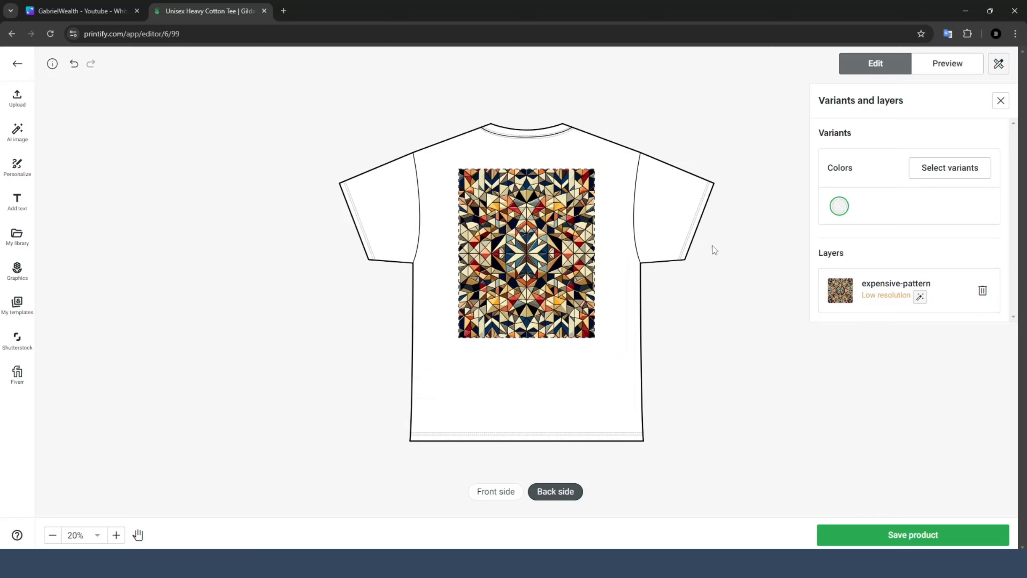
Check the designs on the shirt's front and back, and open the colour variant selection.
left_click(501, 492)
left_click(560, 496)
left_click(931, 169)
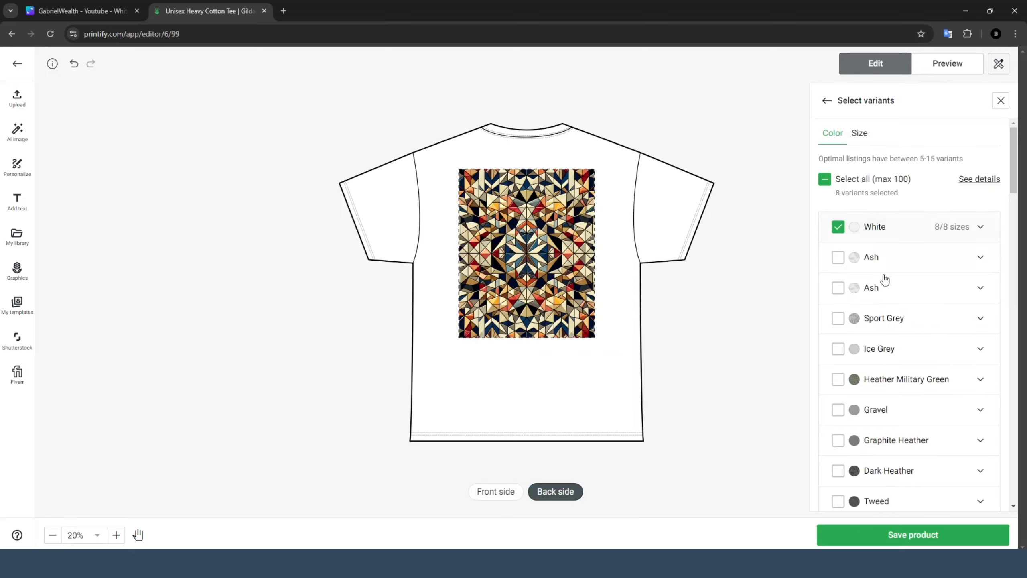
Look through the shirt colours and sizes available as variants.
scroll(906, 283, "down", 10)
scroll(930, 267, "up", 10)
left_click(853, 134)
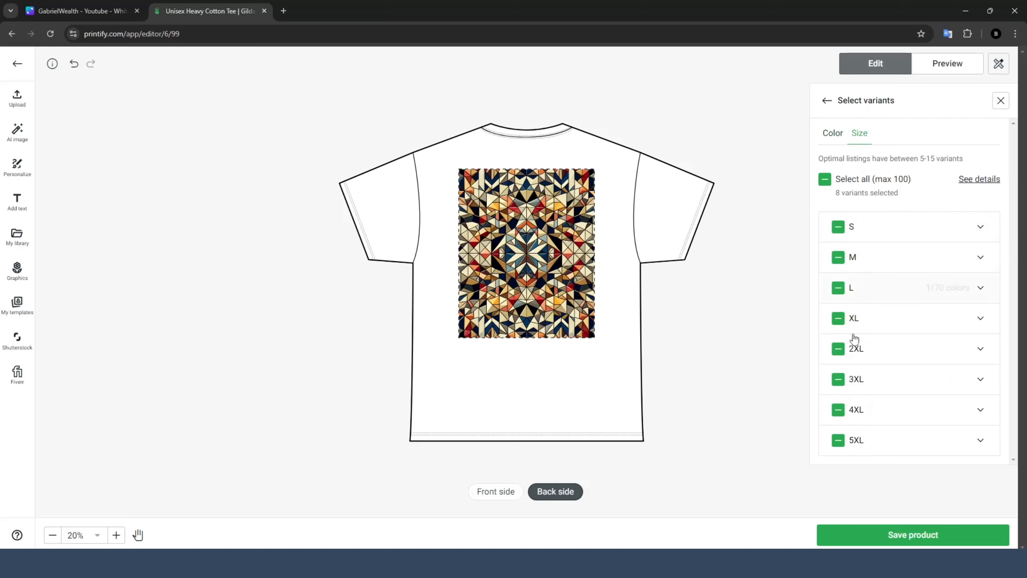
left_click(833, 133)
scroll(879, 379, "down", 12)
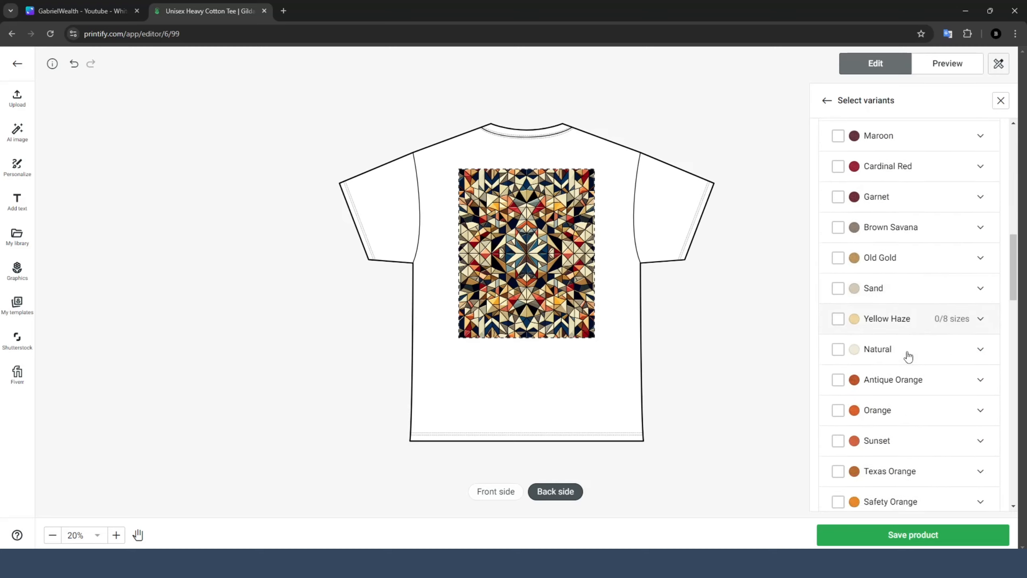
scroll(908, 356, "up", 12)
scroll(911, 340, "up", 1)
scroll(910, 416, "down", 1)
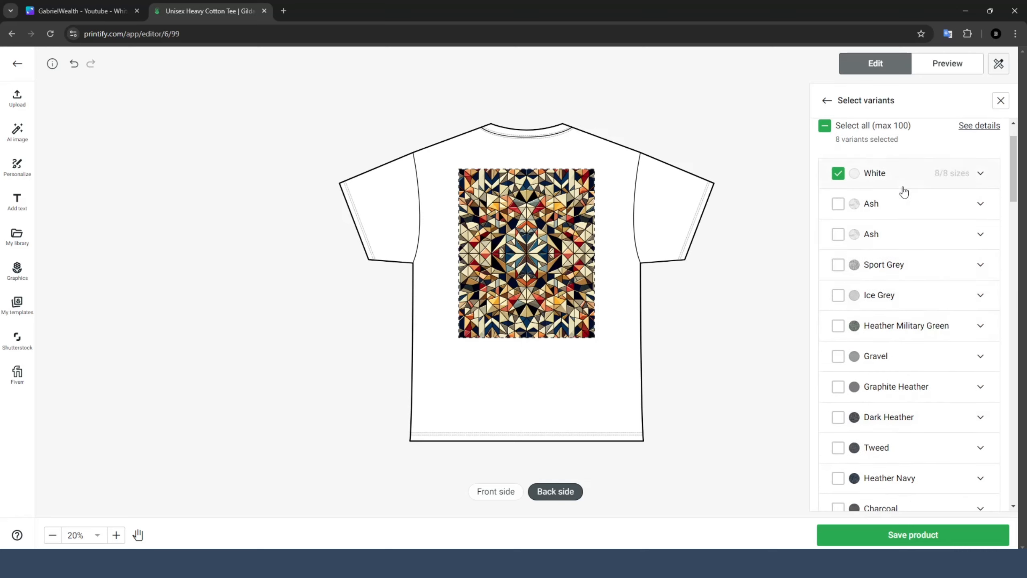
scroll(906, 190, "up", 1)
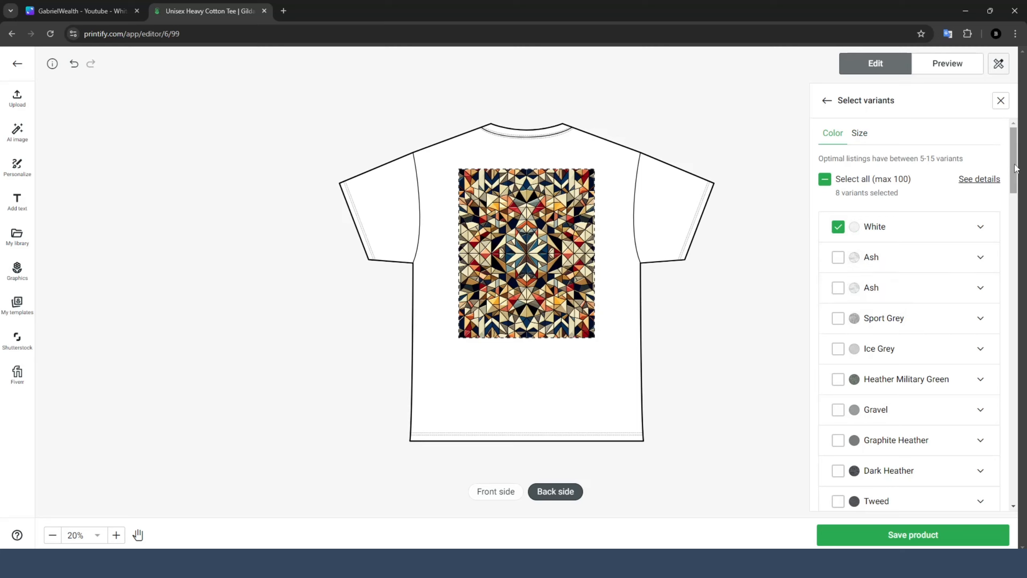
Add the second Ash entry and Black as colour variants, and check the front and back designs on the black shirt.
mouse_move(1013, 162)
left_mouse_down()
mouse_move(1026, 472)
mouse_move(1024, 235)
mouse_move(1018, 203)
mouse_move(993, 173)
mouse_move(1011, 198)
mouse_move(1013, 165)
mouse_move(1014, 174)
left_mouse_up()
scroll(1012, 201, "down", 1)
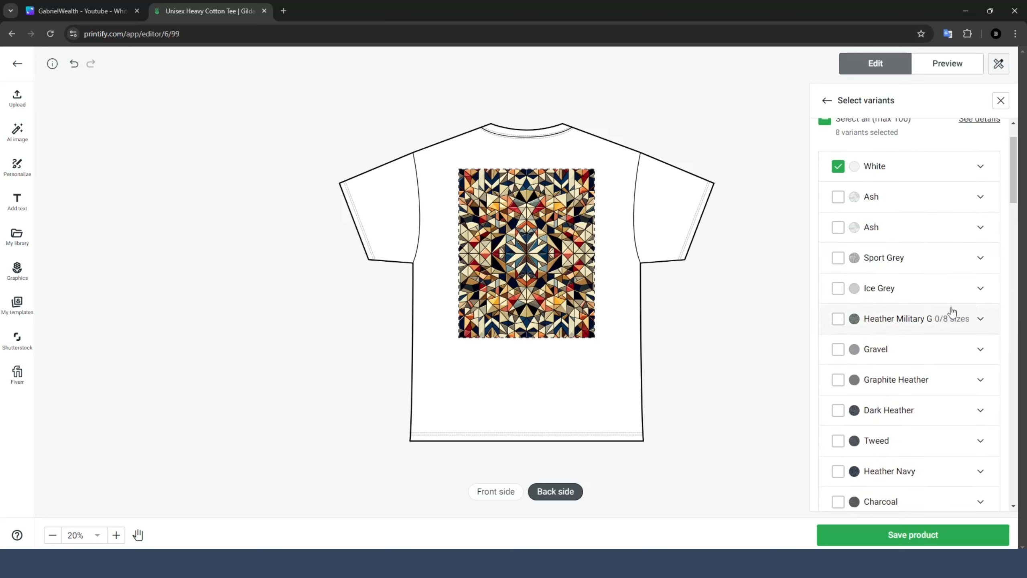
left_click(839, 228)
scroll(881, 336, "down", 3)
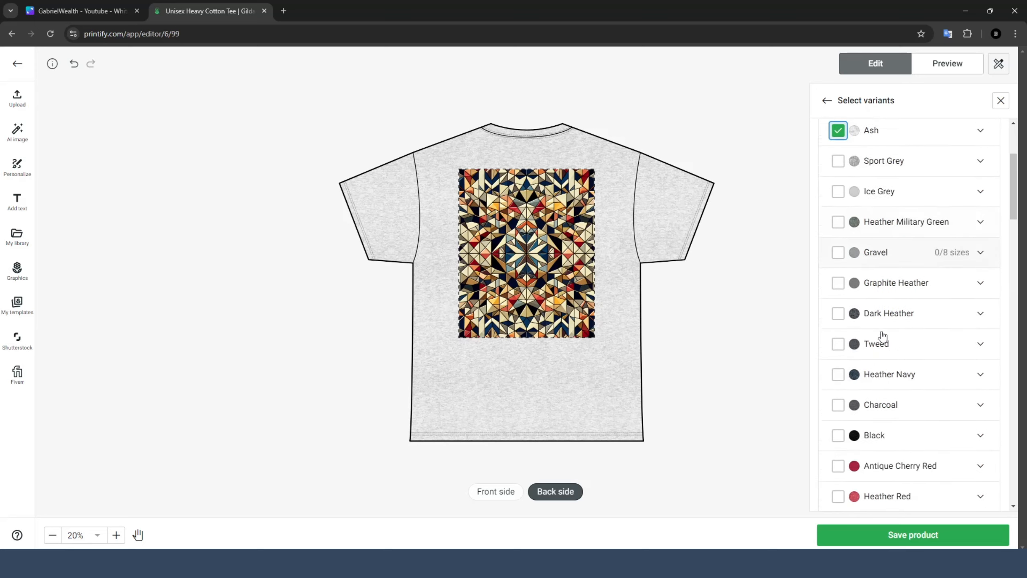
left_click(838, 425)
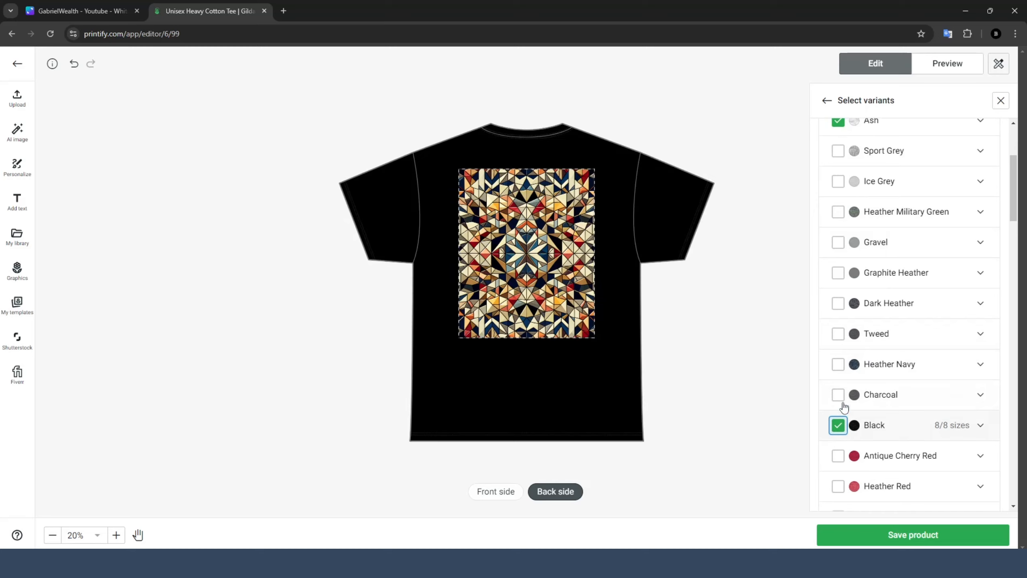
left_click(494, 492)
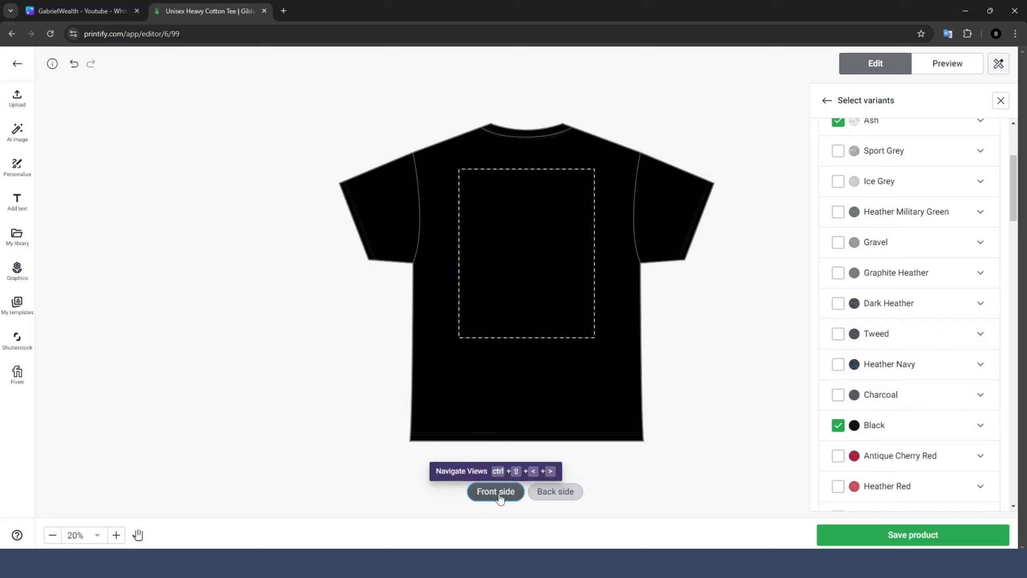
left_click(554, 498)
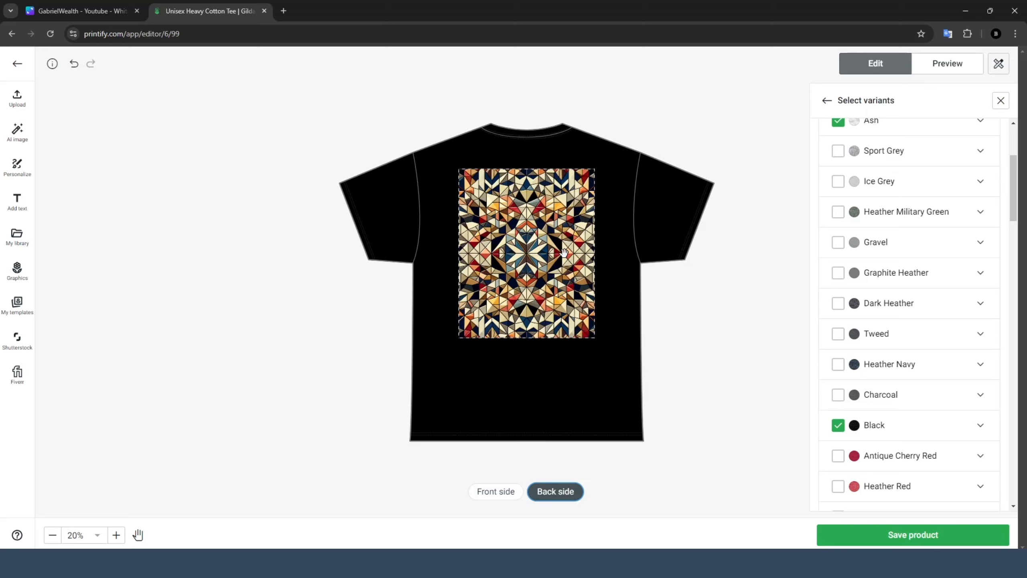
Add Maroon and Old Gold to the selected colour variants.
scroll(900, 364, "down", 4)
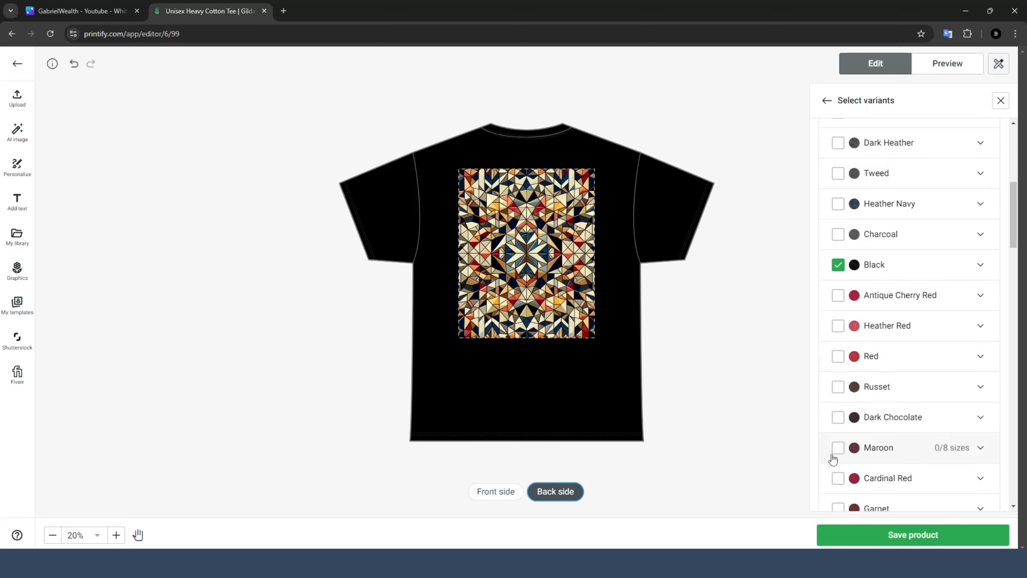
left_click(836, 448)
scroll(841, 340, "down", 5)
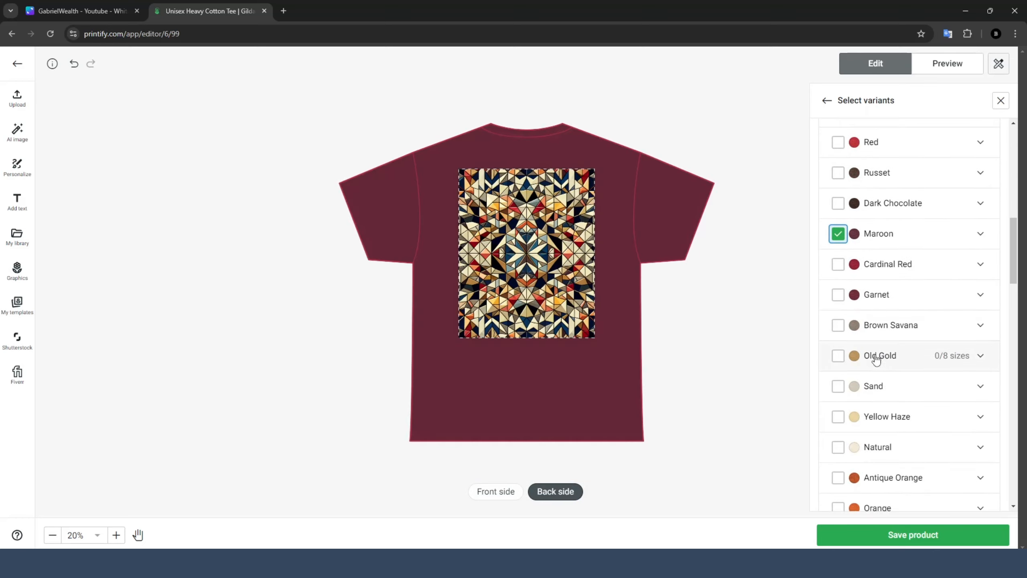
left_click(838, 356)
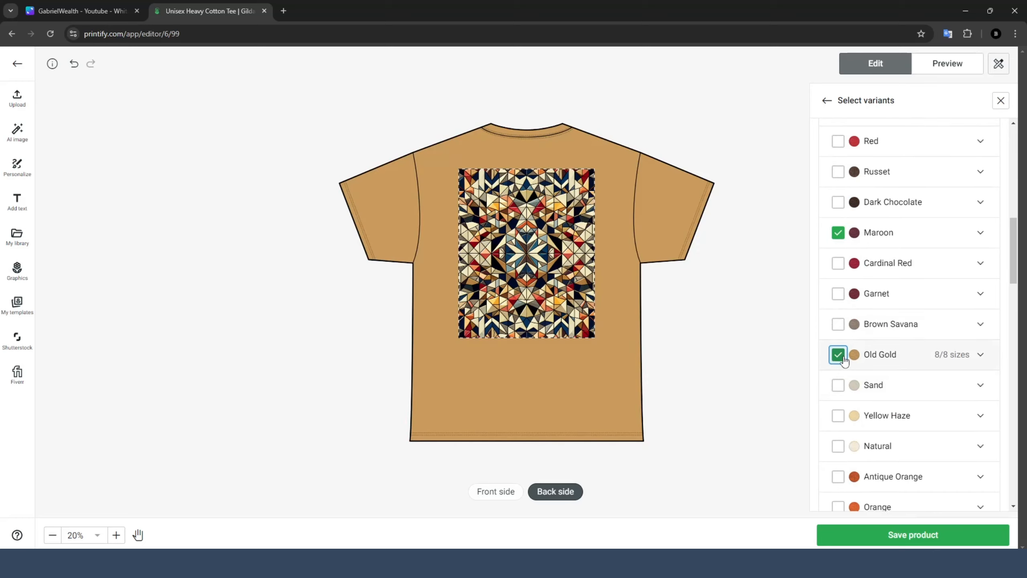
scroll(844, 360, "down", 4)
Check the front and back designs on the Old Gold shirt and save the product.
left_click(506, 497)
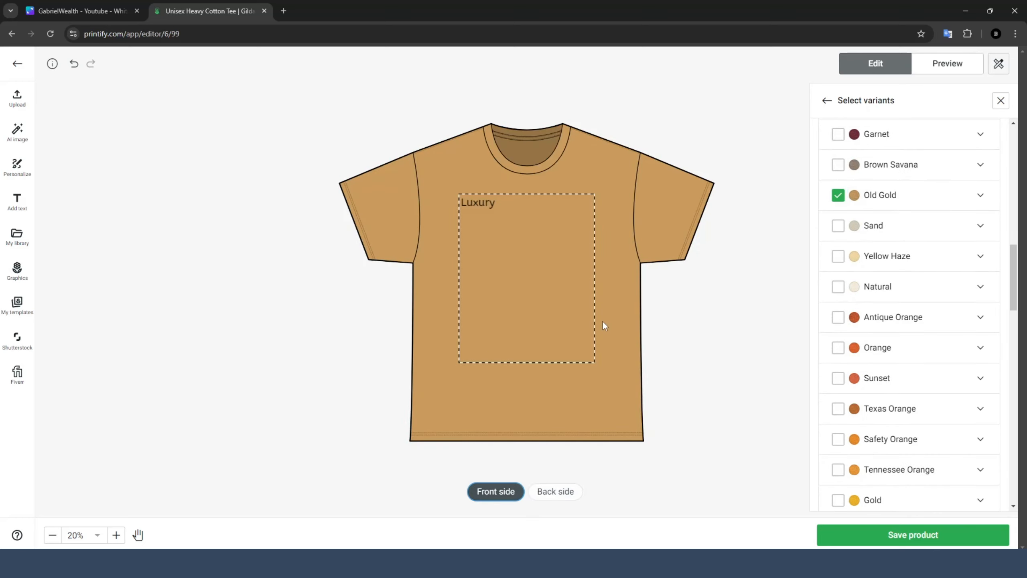
left_click(558, 496)
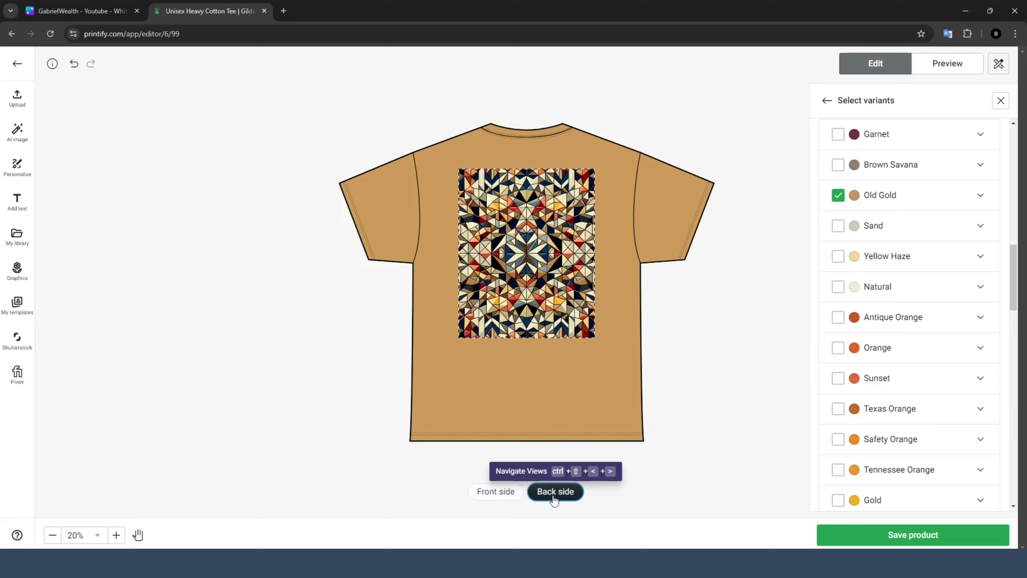
left_click(506, 496)
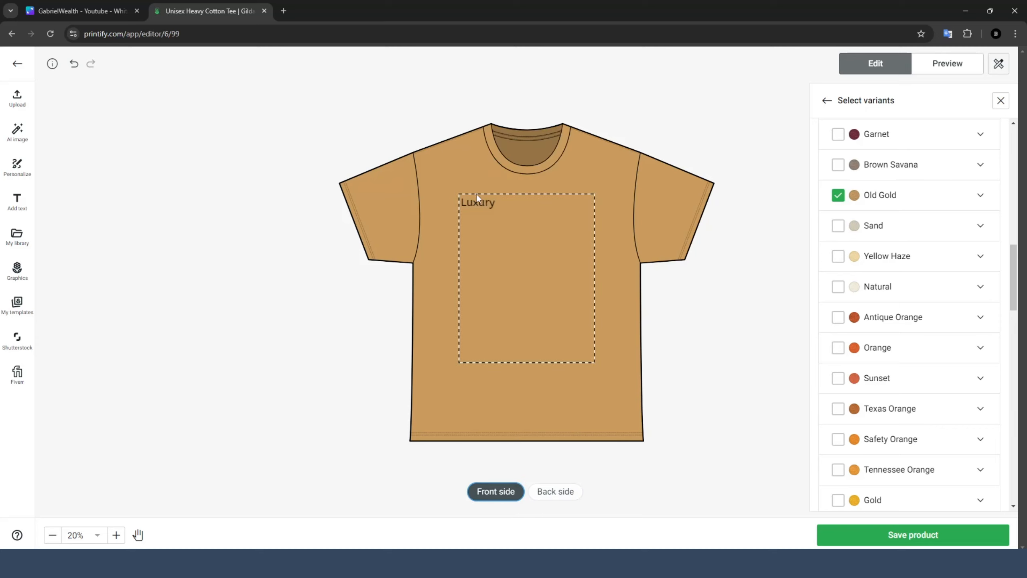
left_click(548, 495)
left_click(482, 495)
left_click(890, 539)
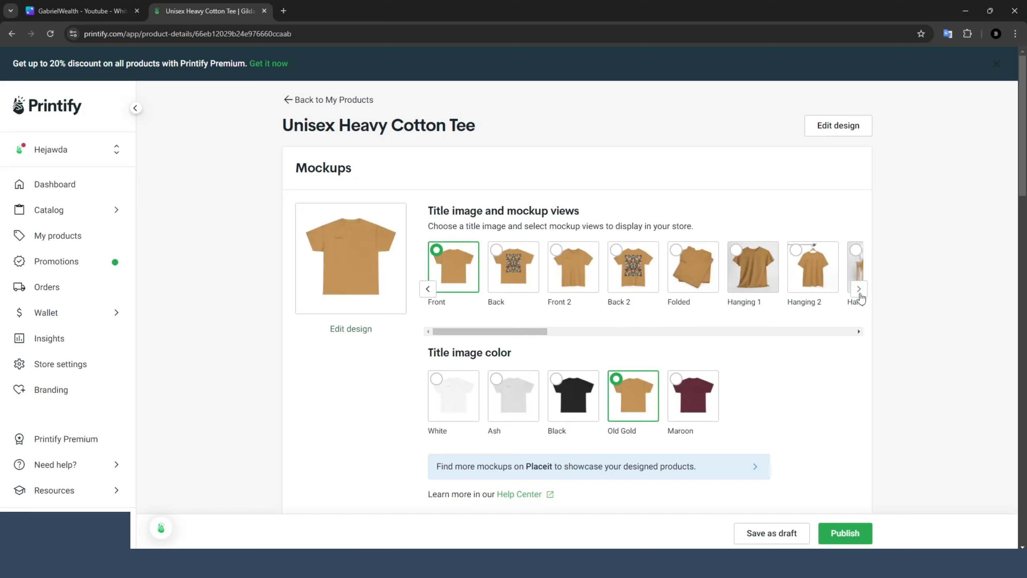
Browse the mockup views and choose Person 5 Back as the title image.
left_click_drag(489, 331, 682, 334)
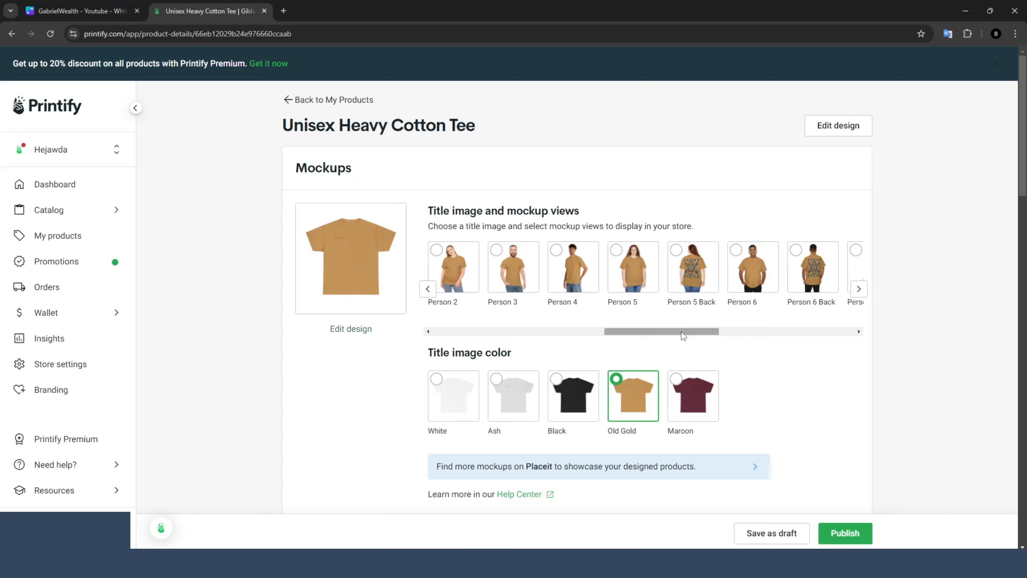
mouse_move(681, 331)
left_mouse_down()
mouse_move(635, 335)
mouse_move(662, 335)
left_mouse_up()
left_click(646, 280)
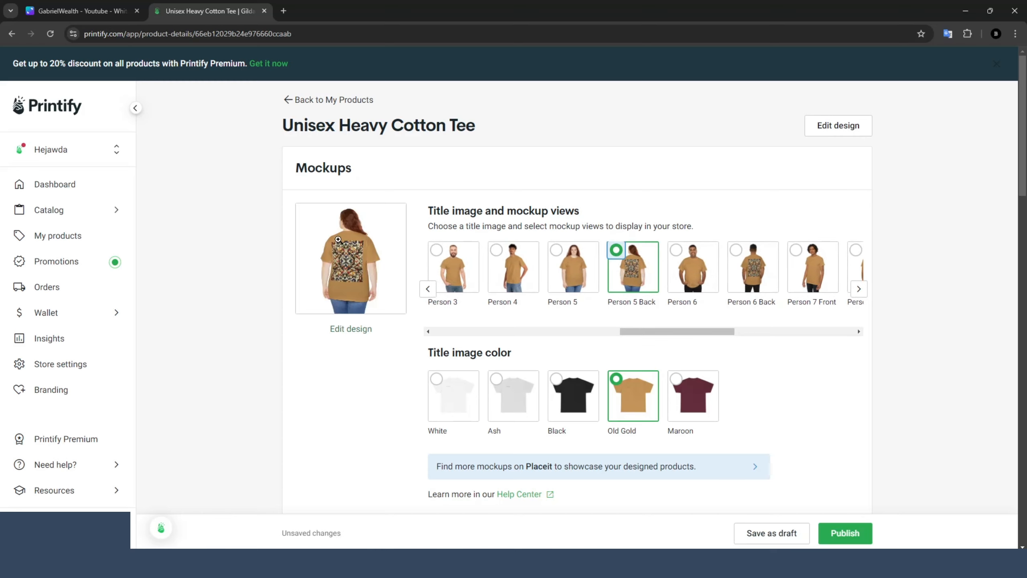
Try Person 6 as the title image and inspect its mockup enlarged.
left_click_drag(662, 336, 682, 339)
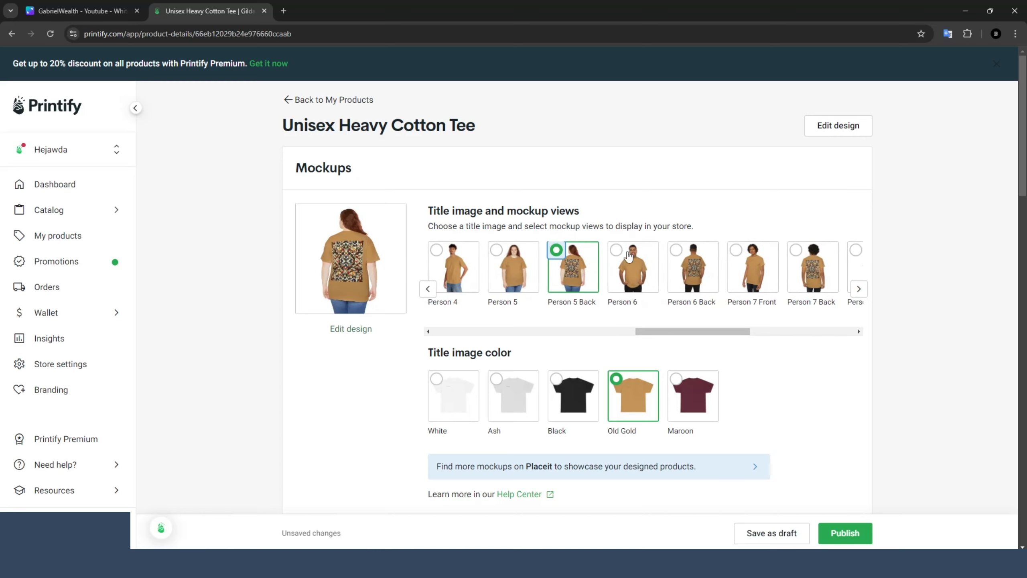
left_click(633, 269)
left_click(341, 242)
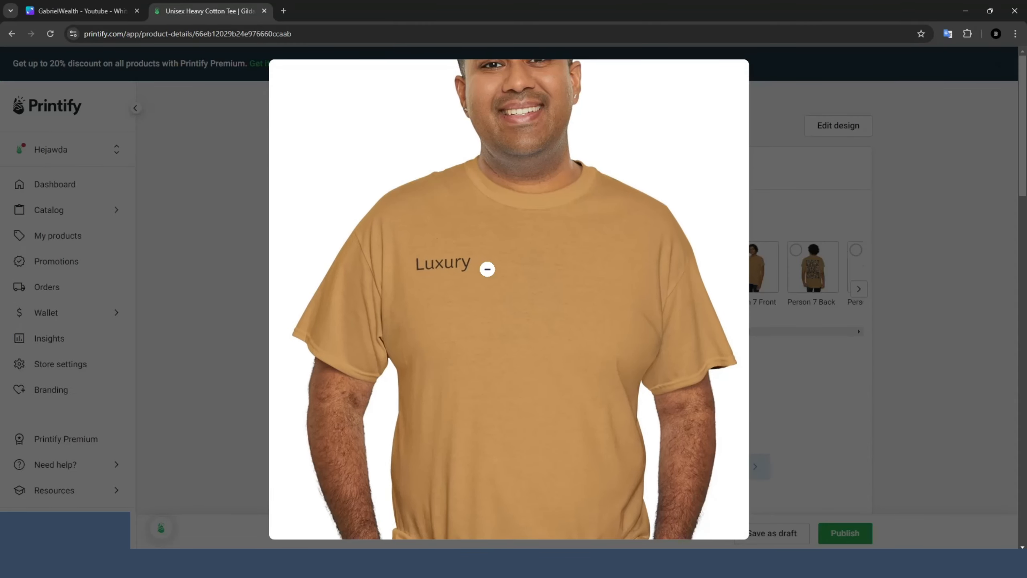
left_click(487, 270)
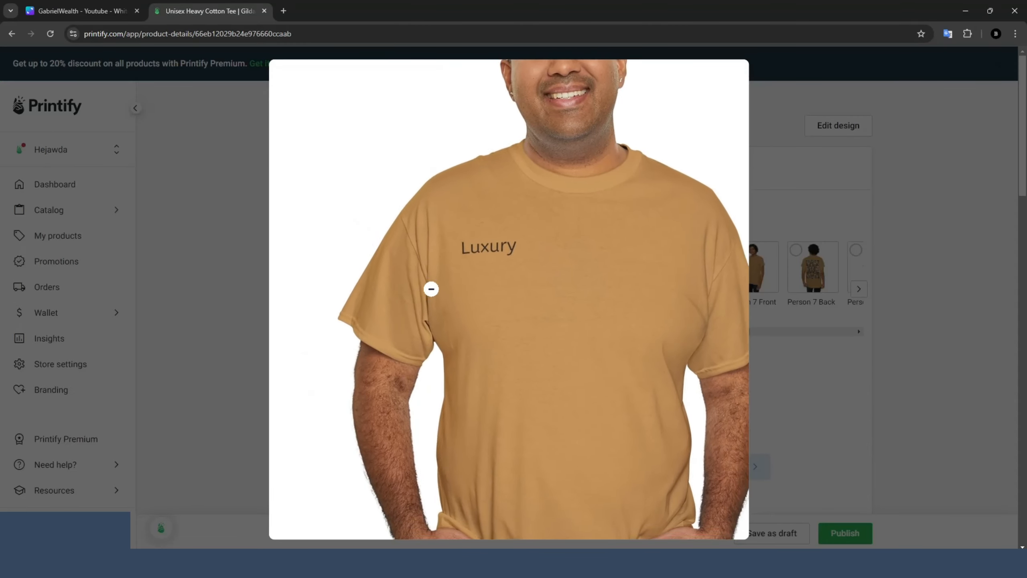
left_click(772, 286)
Set the title image back to Person 5 Back and inspect the enlarged back mockup.
left_click(570, 271)
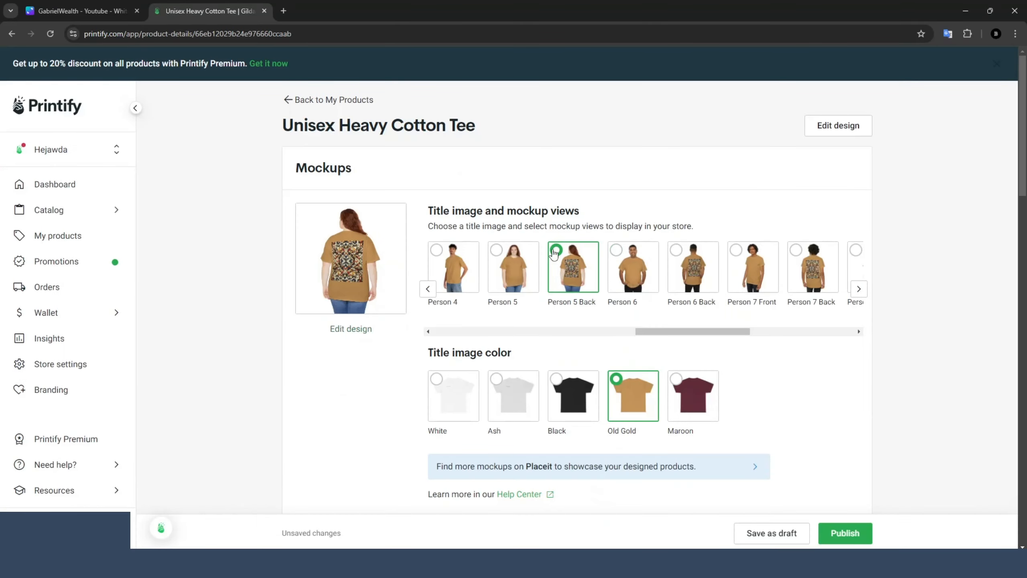
left_click(456, 287)
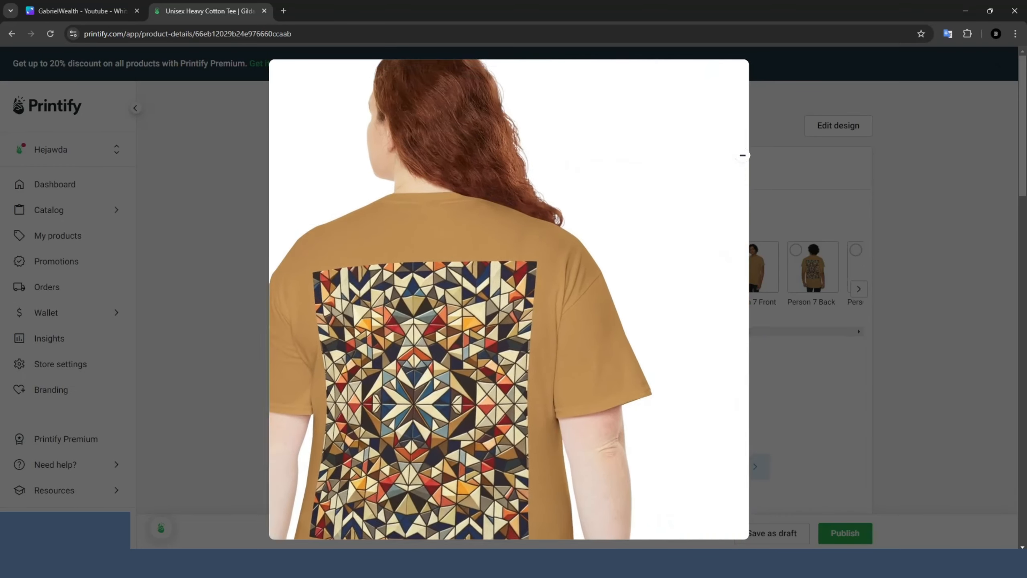
left_click(743, 155)
Review the product's title image colours, listing description, shipping methods, and retail prices and profits per size.
scroll(738, 223, "down", 5)
scroll(493, 232, "up", 2)
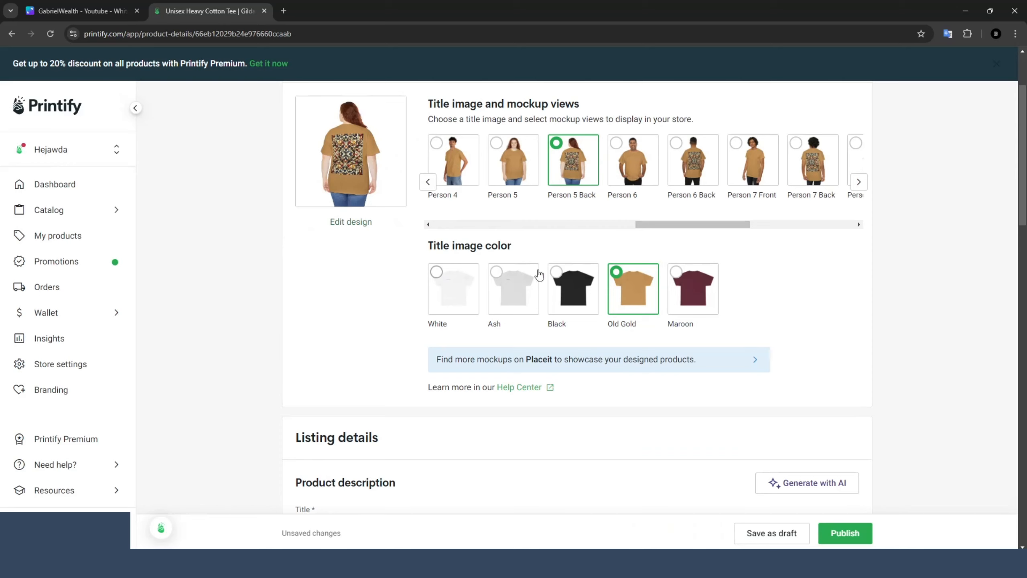
scroll(608, 248, "down", 4)
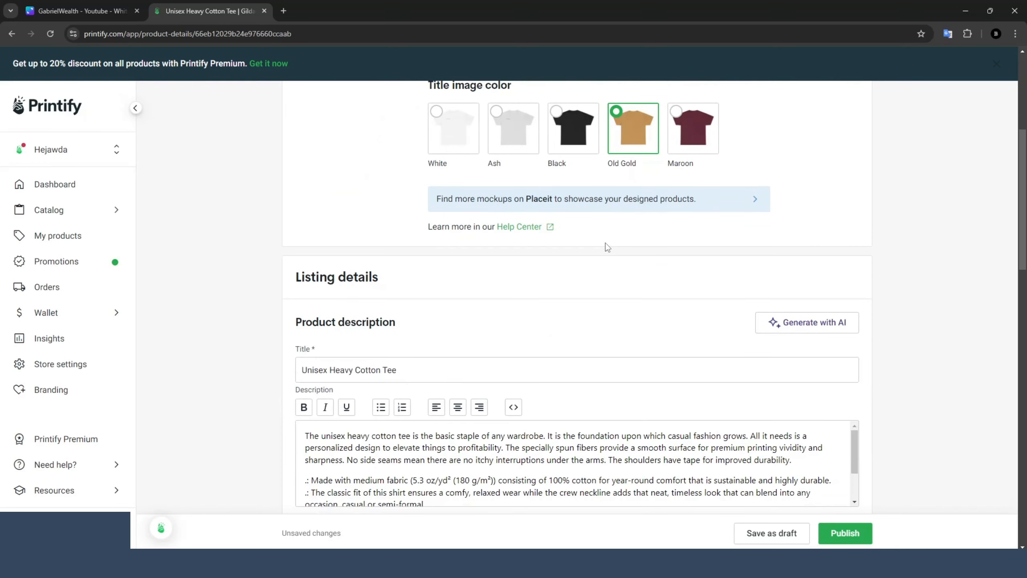
scroll(608, 247, "down", 5)
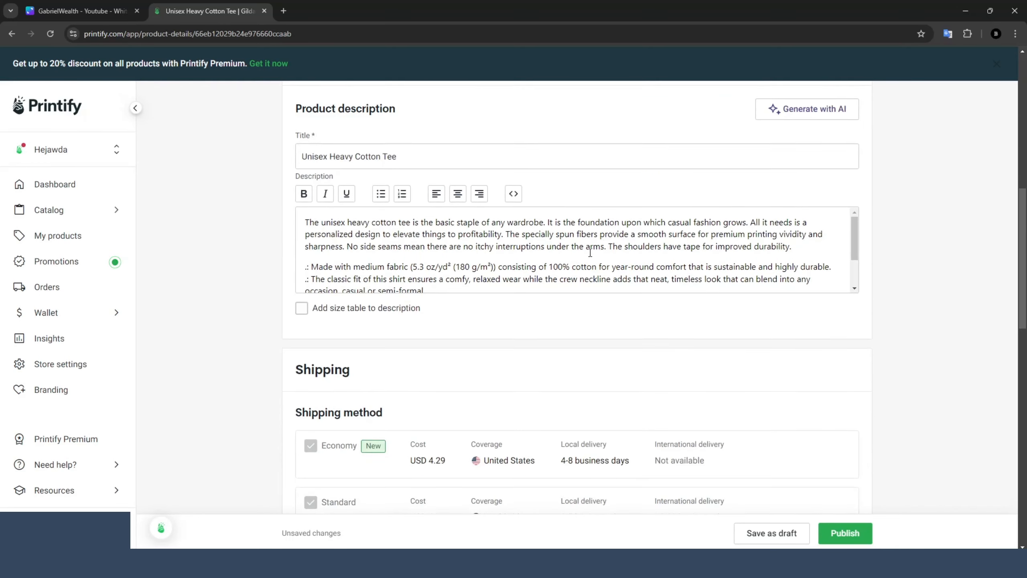
scroll(510, 271, "up", 8)
scroll(529, 275, "up", 2)
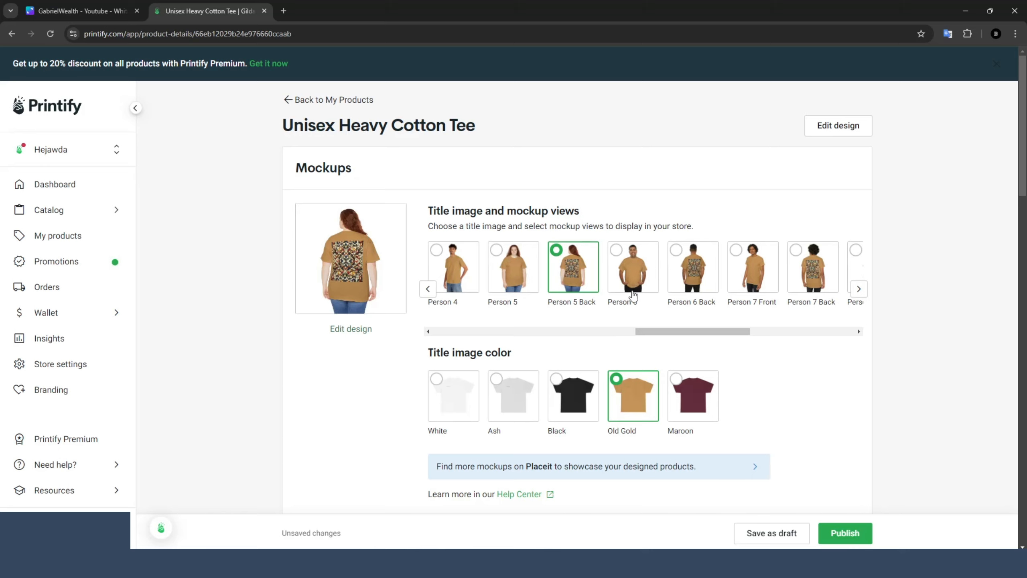
scroll(559, 394, "down", 15)
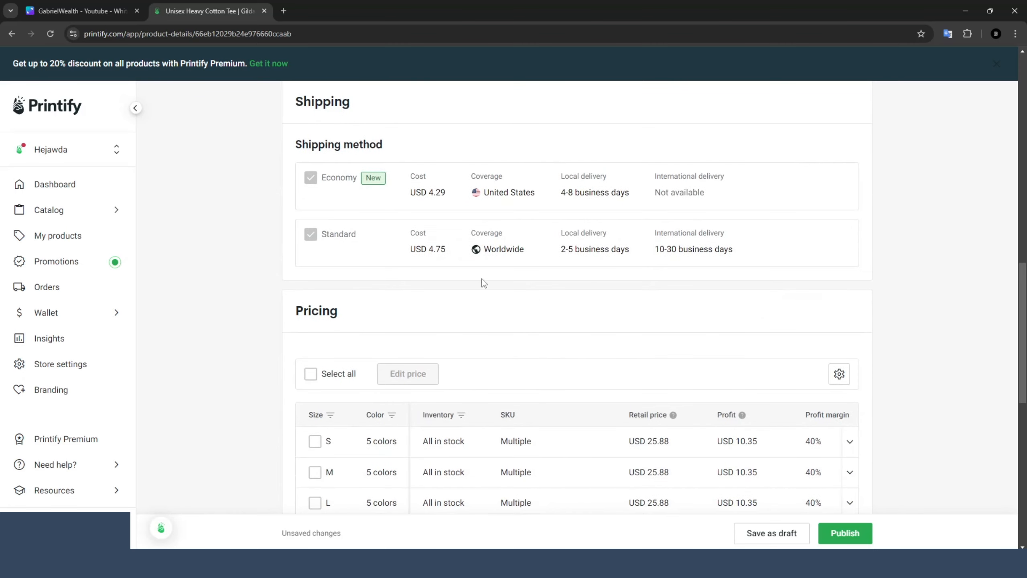
scroll(483, 282, "down", 5)
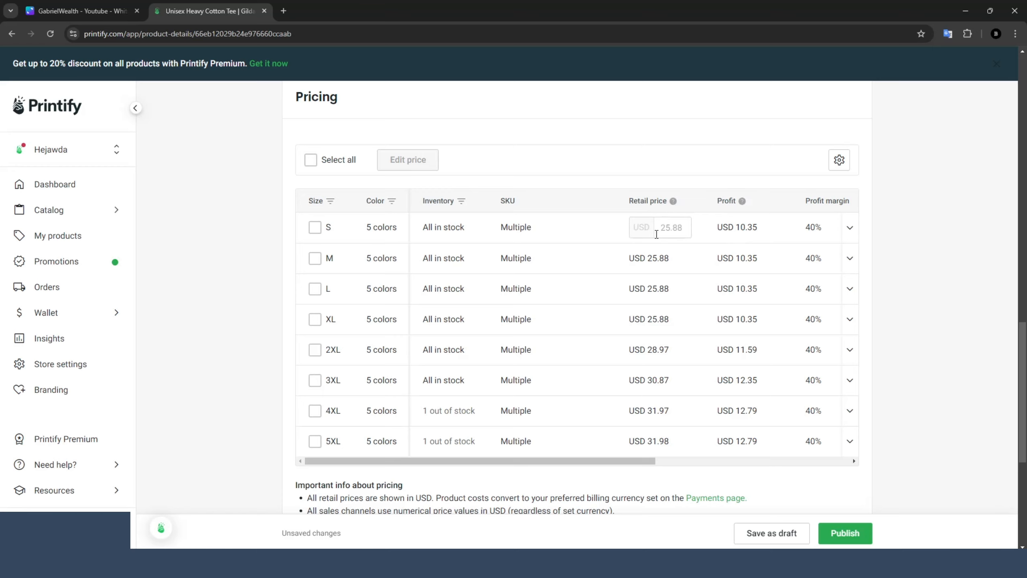
scroll(627, 333, "up", 10)
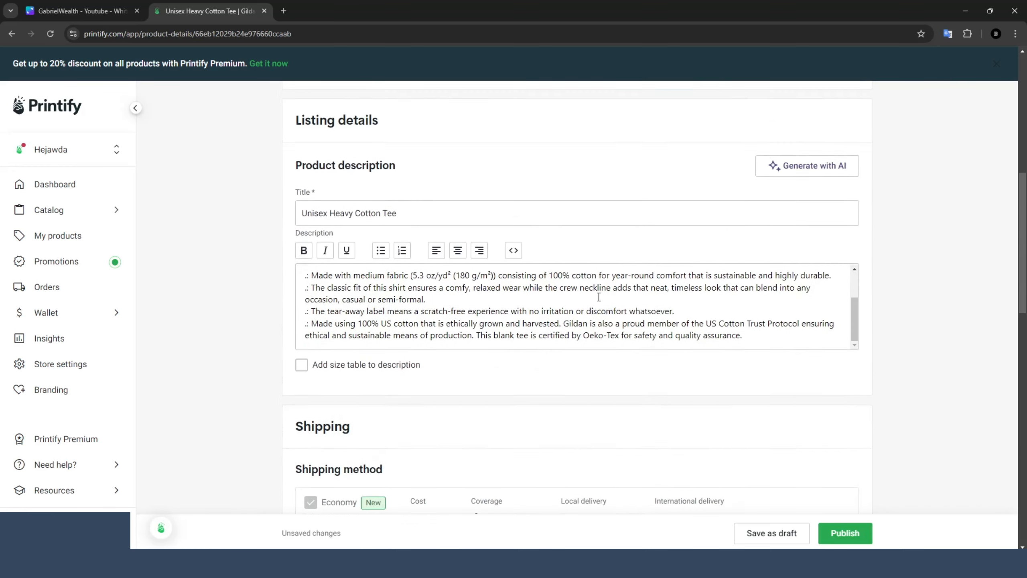
scroll(599, 297, "down", 10)
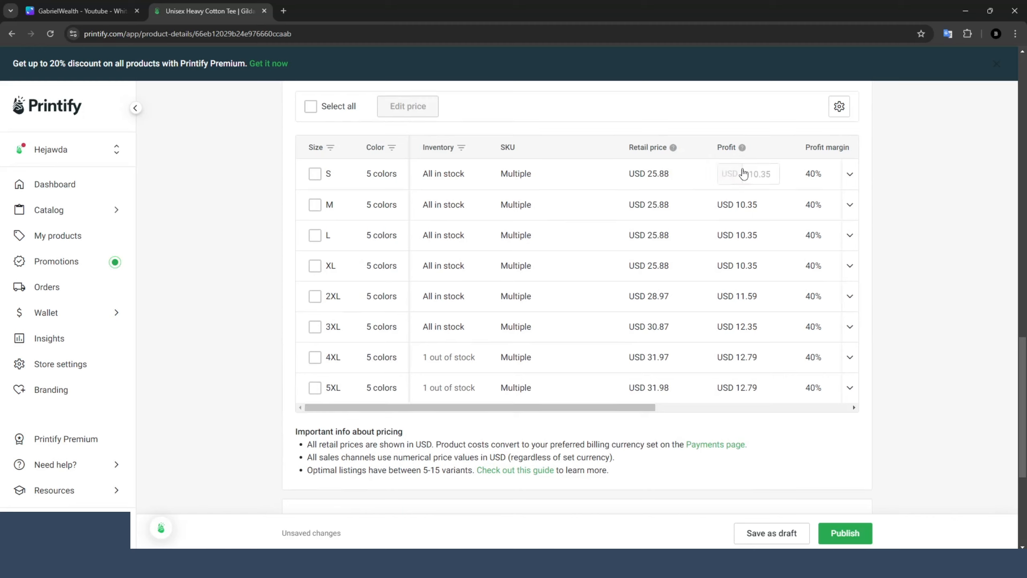
scroll(740, 220, "up", 4)
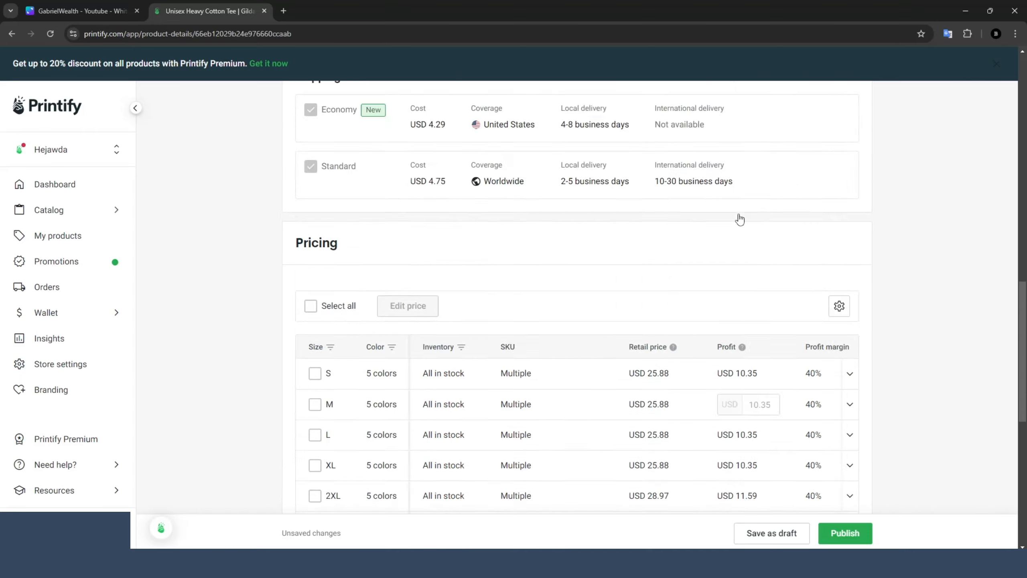
scroll(740, 220, "up", 10)
Set the retail price of size S to USD 34 in the product's pricing table.
scroll(623, 223, "down", 5)
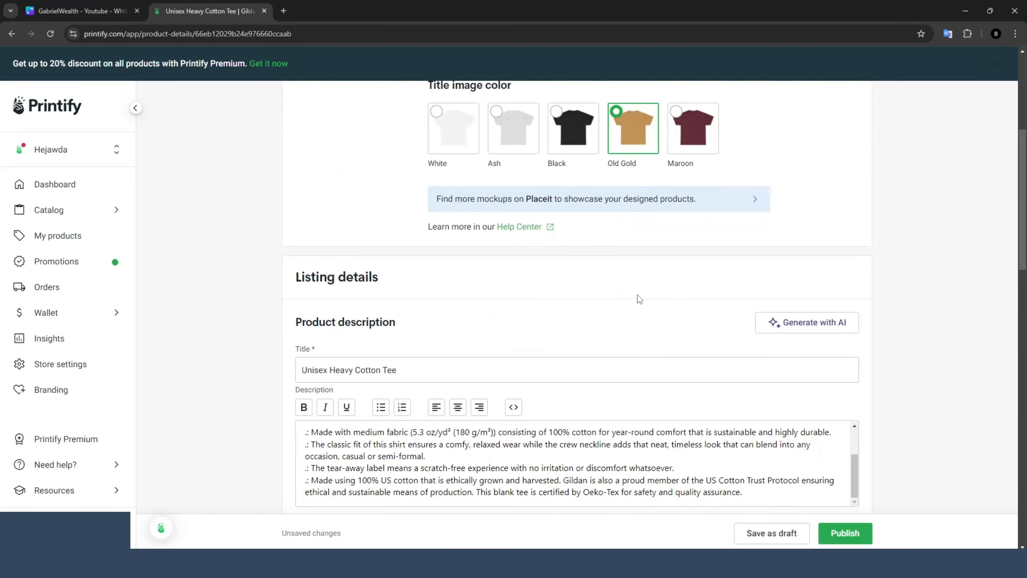
scroll(639, 299, "down", 5)
scroll(639, 299, "down", 7)
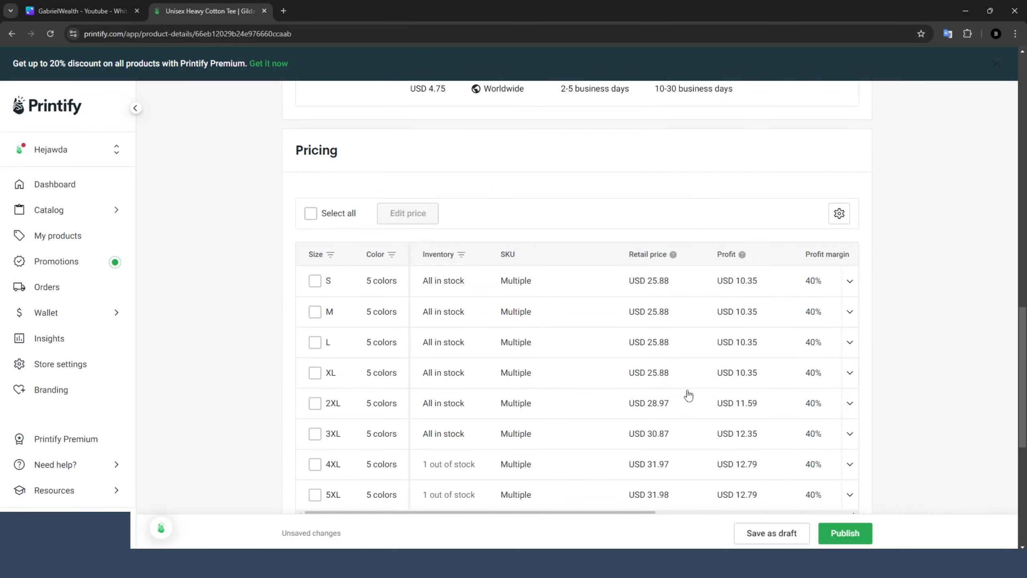
left_click(678, 281)
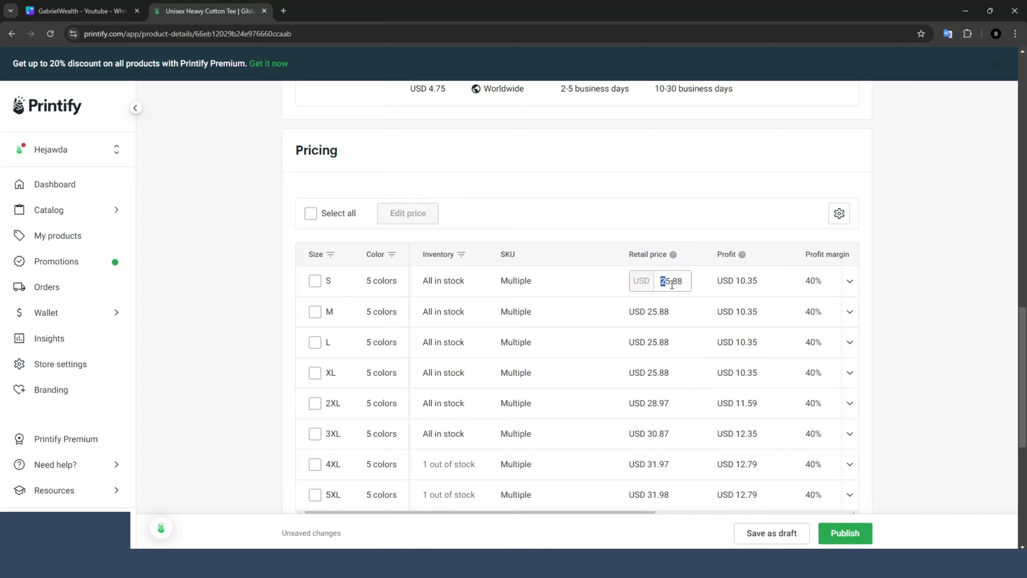
left_click_drag(672, 285, 689, 284)
type("34")
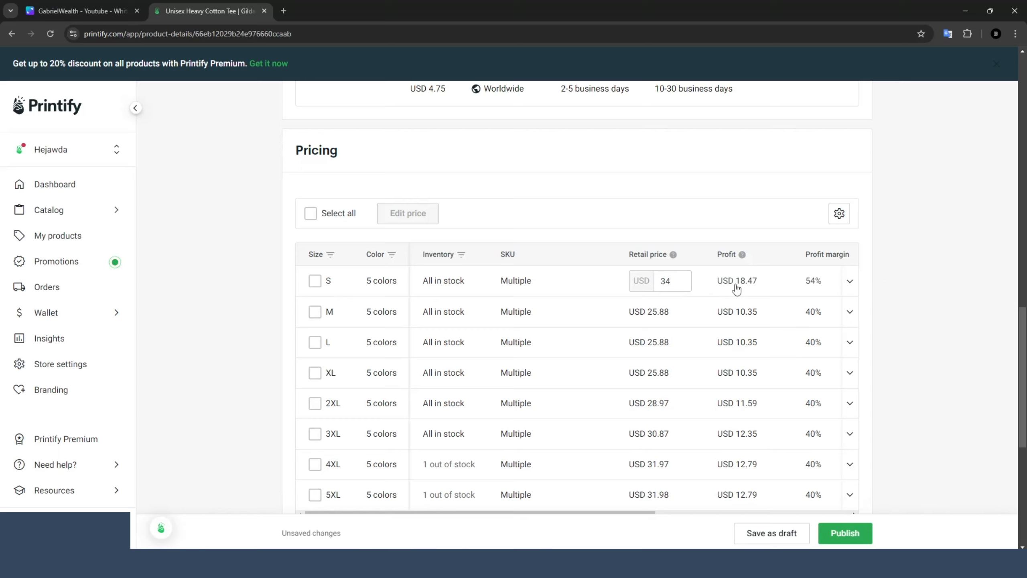
left_click(898, 274)
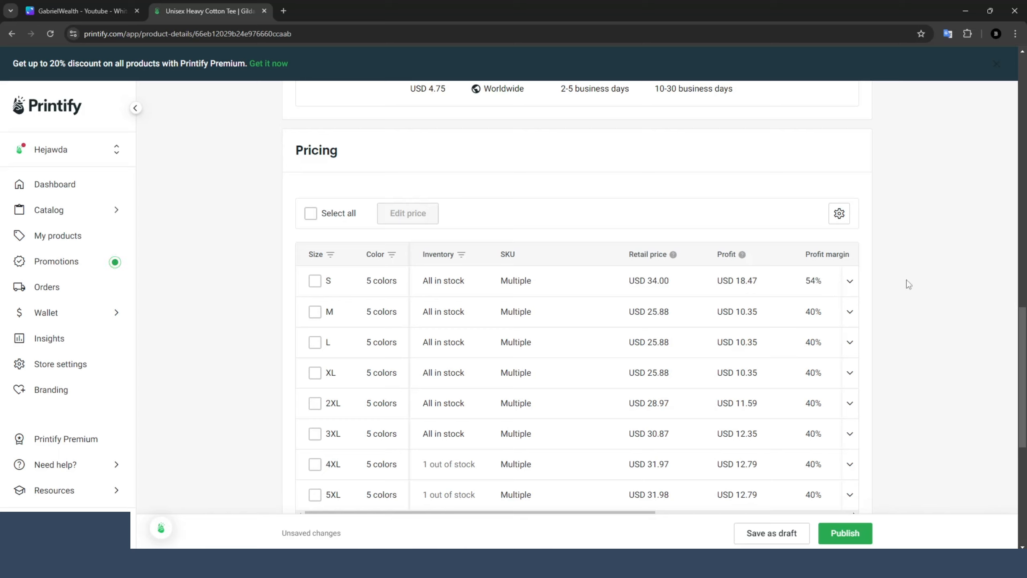
Open size S's profit margin value and look over the pricing notes, publishing settings and shipping methods.
double_click(815, 280)
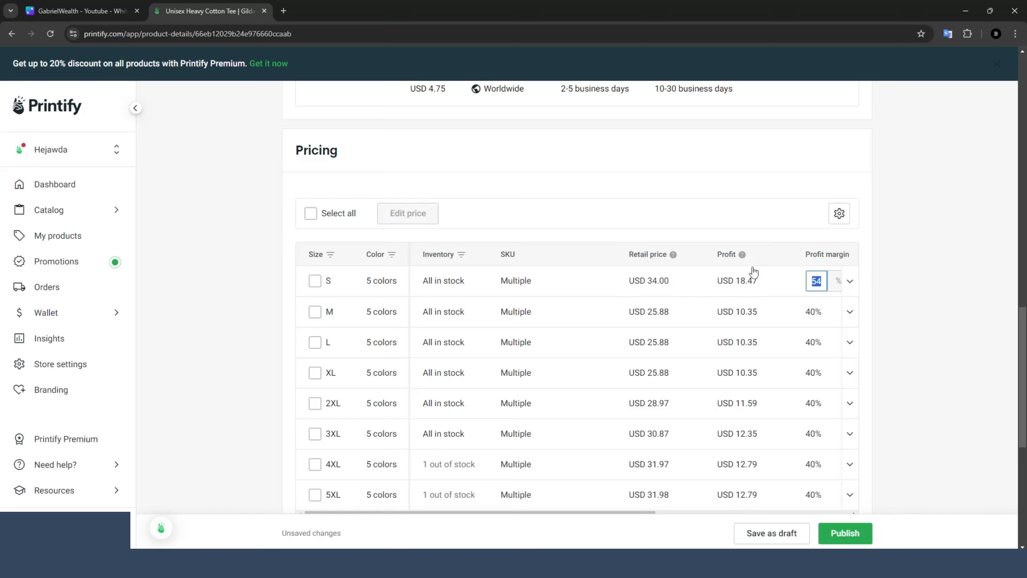
scroll(750, 277, "down", 4)
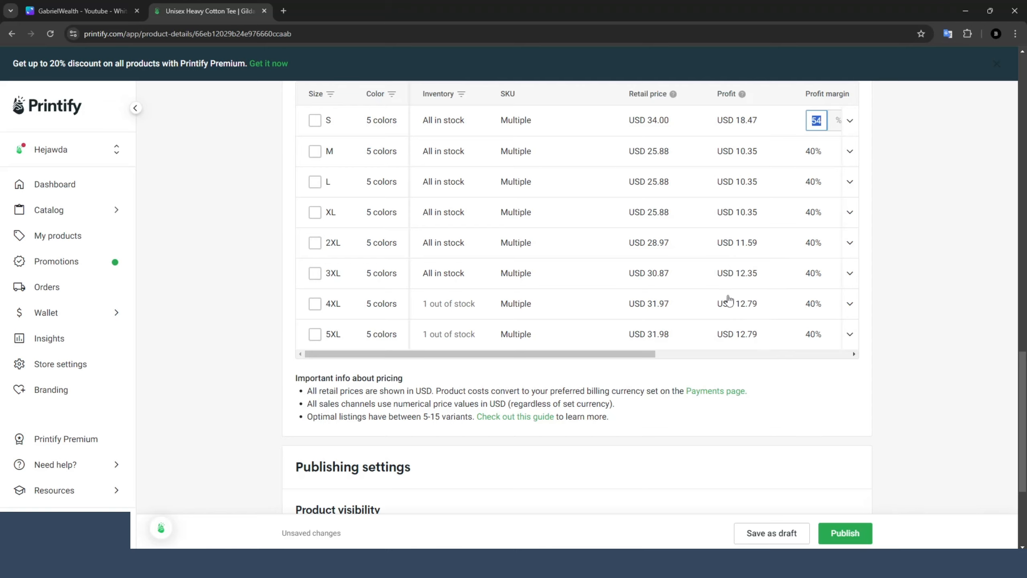
scroll(724, 298, "up", 4)
scroll(712, 375, "down", 8)
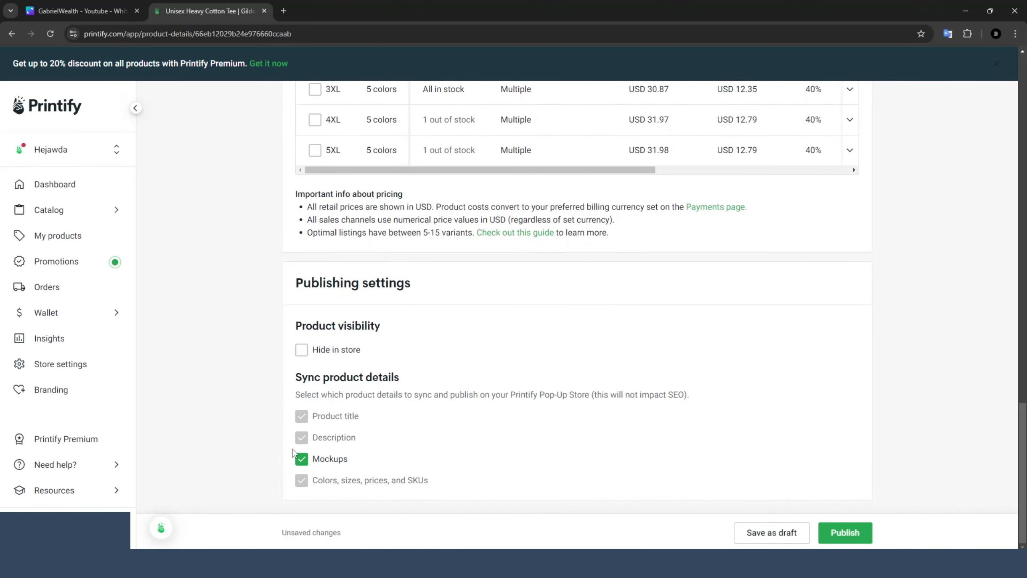
scroll(555, 356, "up", 20)
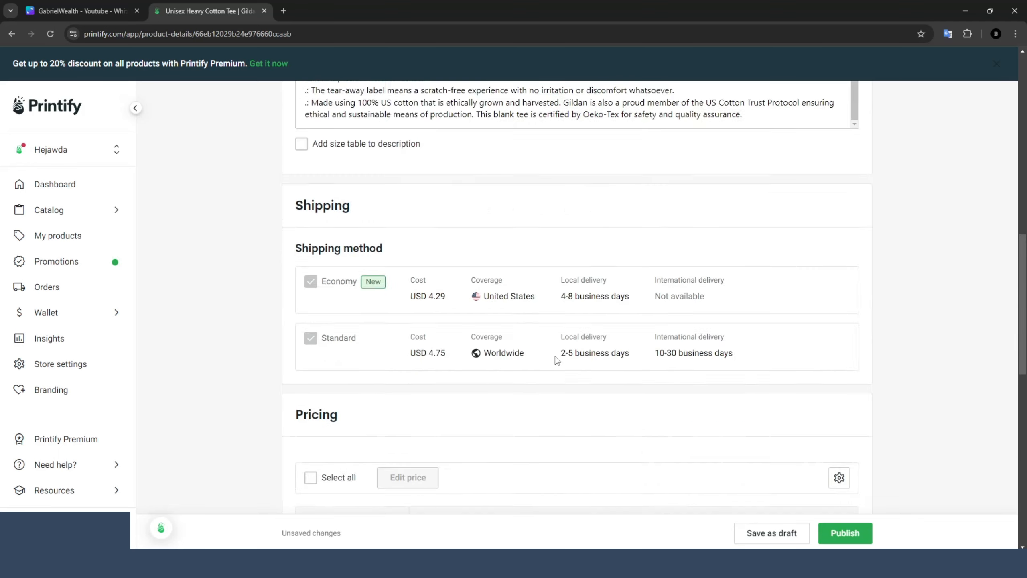
scroll(514, 350, "down", 3)
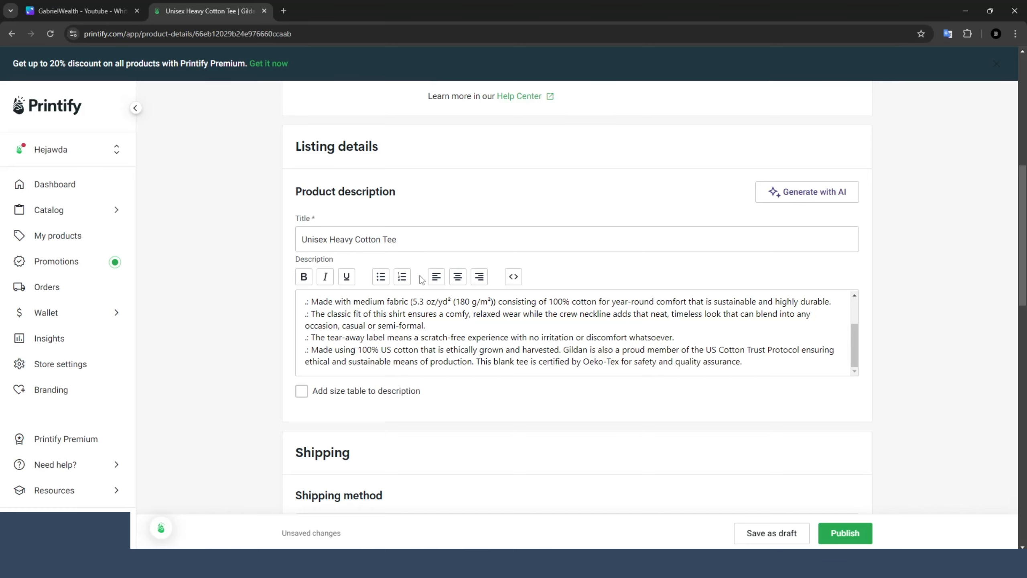
Read through the tee's listing description and look over its title image and mockup colours.
scroll(421, 283, "down", 4)
scroll(631, 355, "up", 3)
left_click_drag(328, 261, 526, 297)
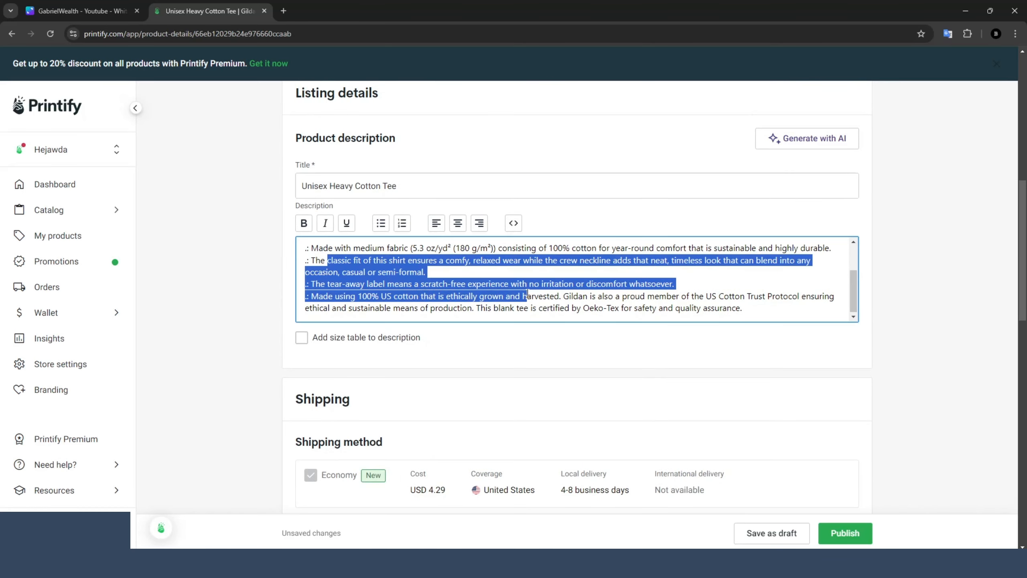
left_click(516, 308)
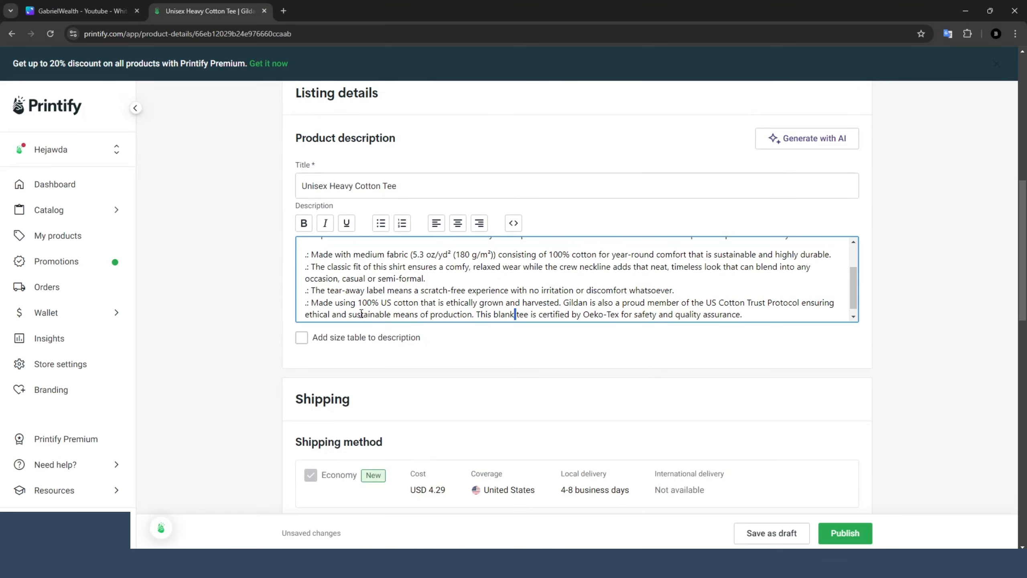
scroll(394, 298, "up", 2)
scroll(390, 297, "up", 3)
scroll(433, 308, "up", 1)
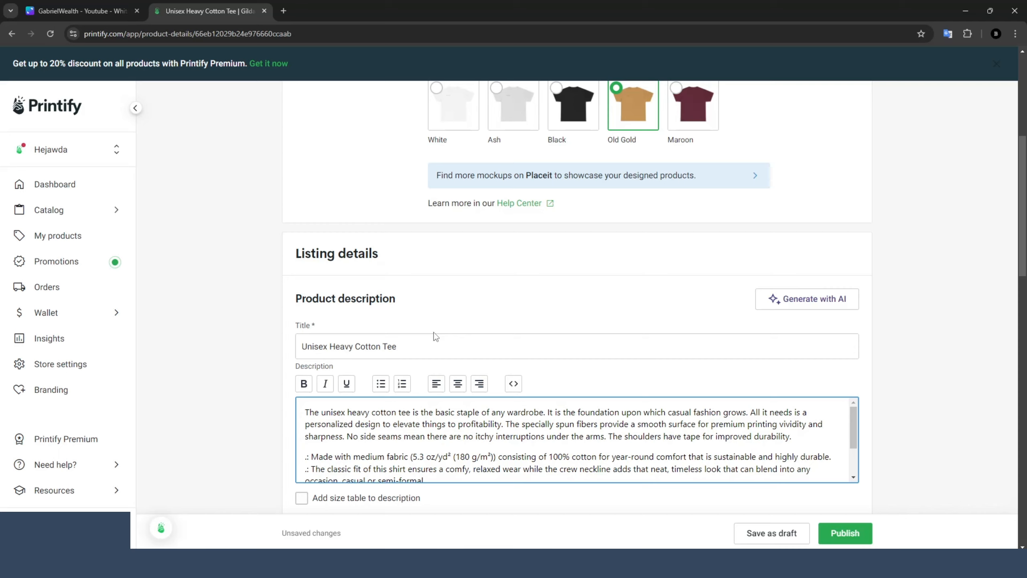
scroll(536, 168, "up", 5)
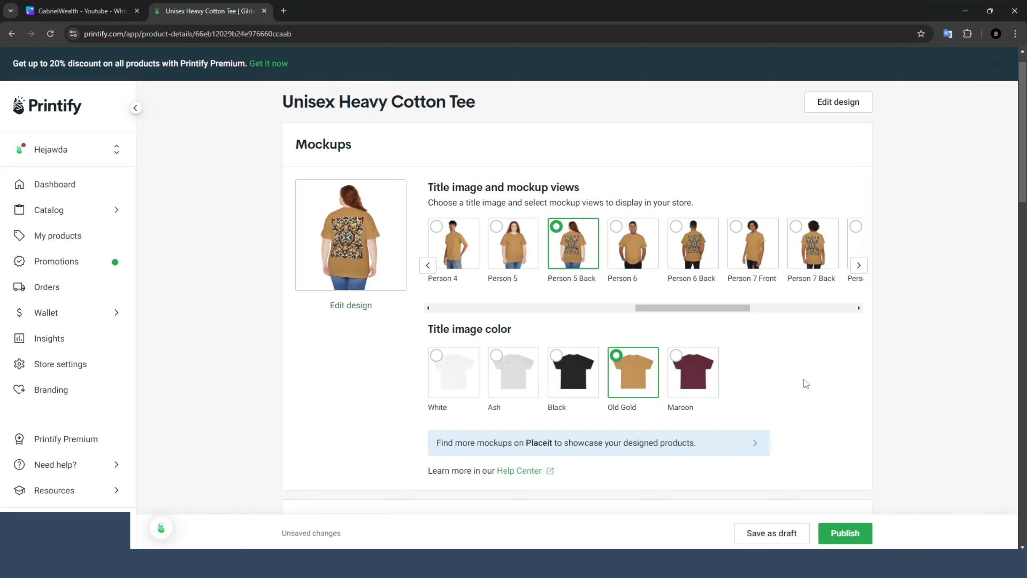
scroll(805, 379, "down", 5)
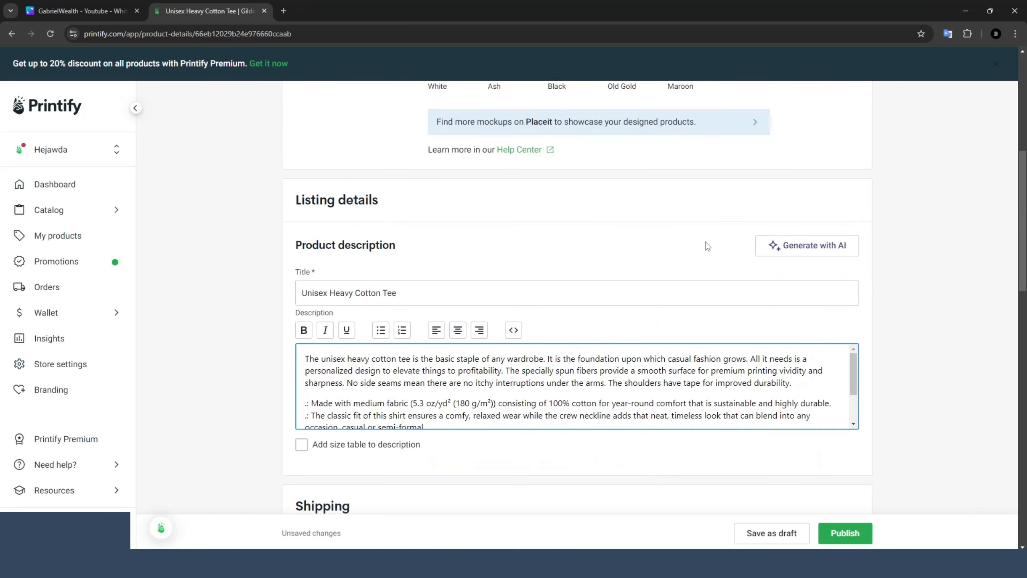
Switch to the Canva whiteboard, cross out the old way's production stages and delivery boxes, and circle the website and Instagram icons in black.
left_click(73, 5)
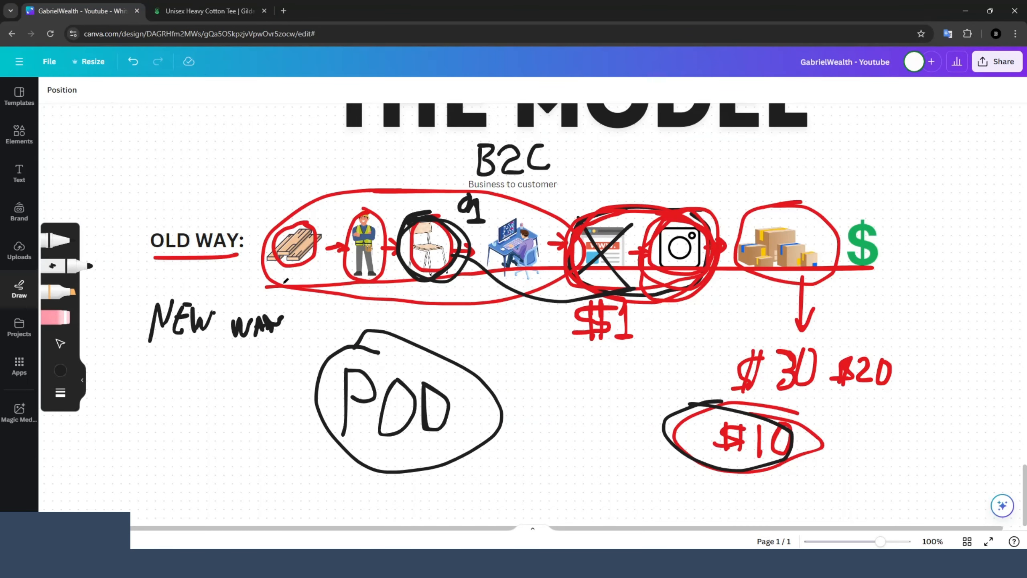
left_click_drag(259, 193, 531, 278)
left_click_drag(255, 269, 540, 219)
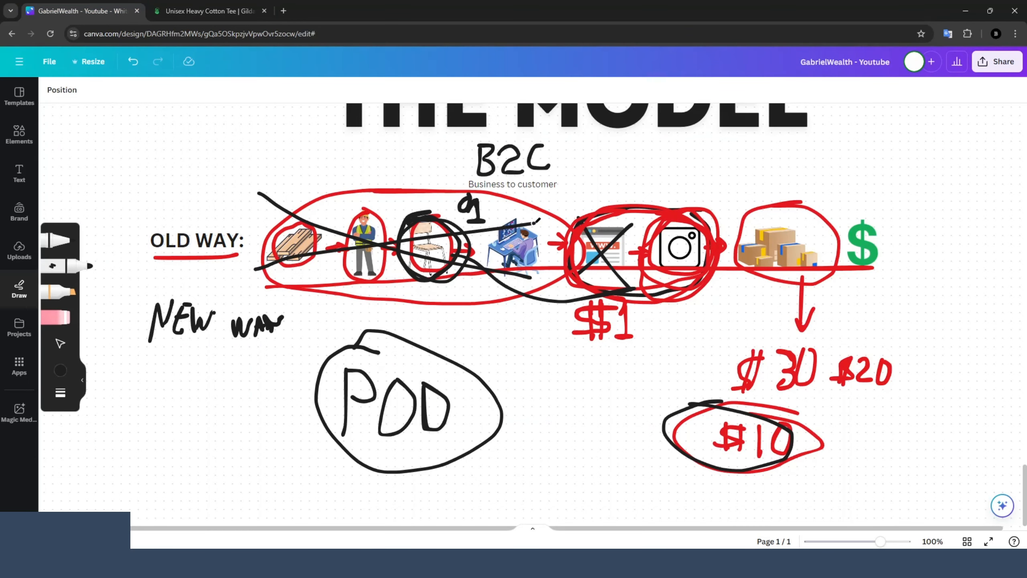
left_click_drag(843, 197, 751, 295)
left_click_drag(746, 190, 880, 322)
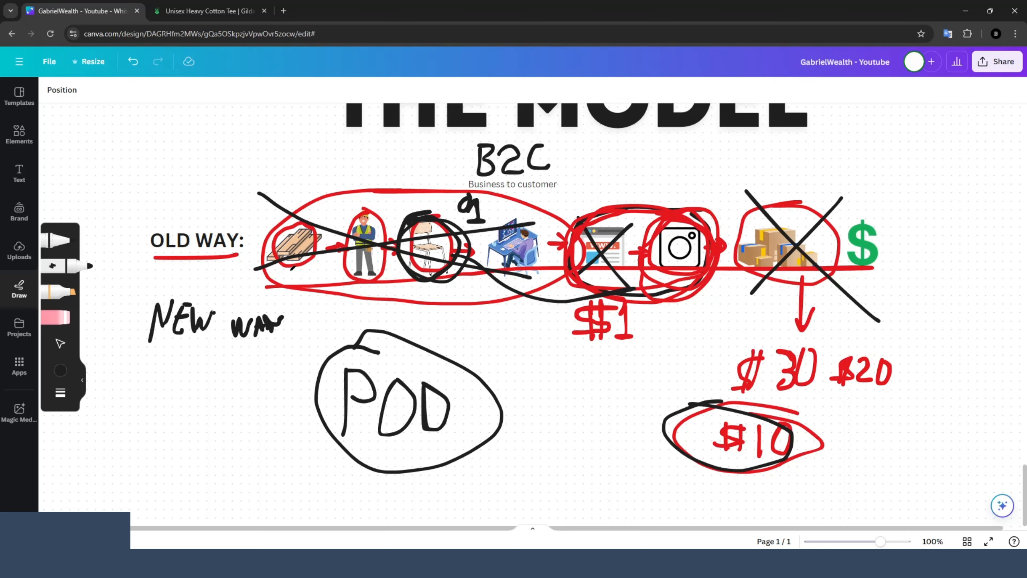
mouse_move(650, 206)
left_mouse_down()
mouse_move(583, 259)
mouse_move(698, 273)
mouse_move(587, 232)
mouse_move(661, 306)
mouse_move(647, 207)
mouse_move(587, 283)
left_mouse_up()
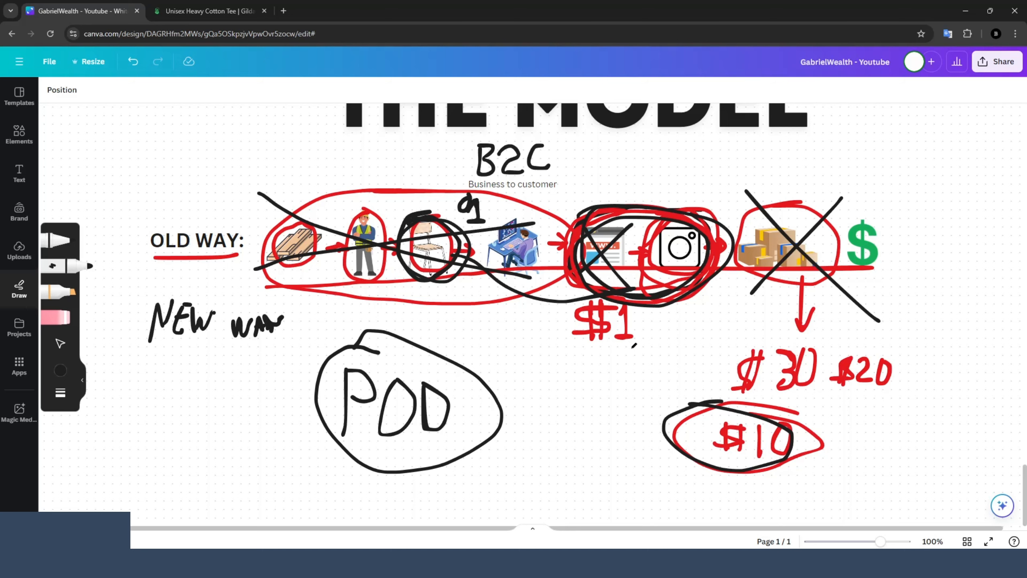
Switch back to the Printify product page and highlight the listing title and description while reviewing them and the mockups.
left_click(251, 10)
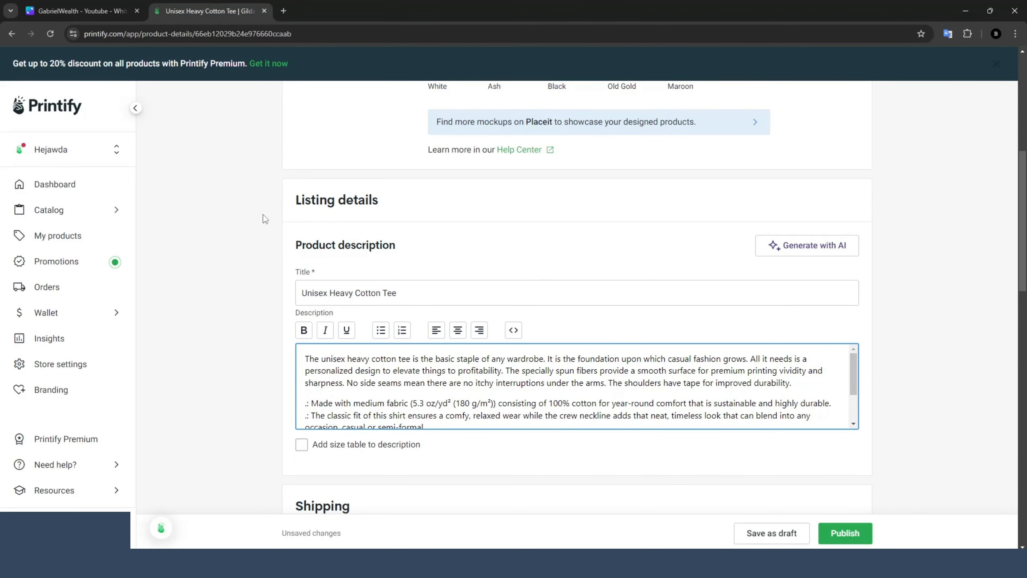
left_click_drag(453, 287, 301, 292)
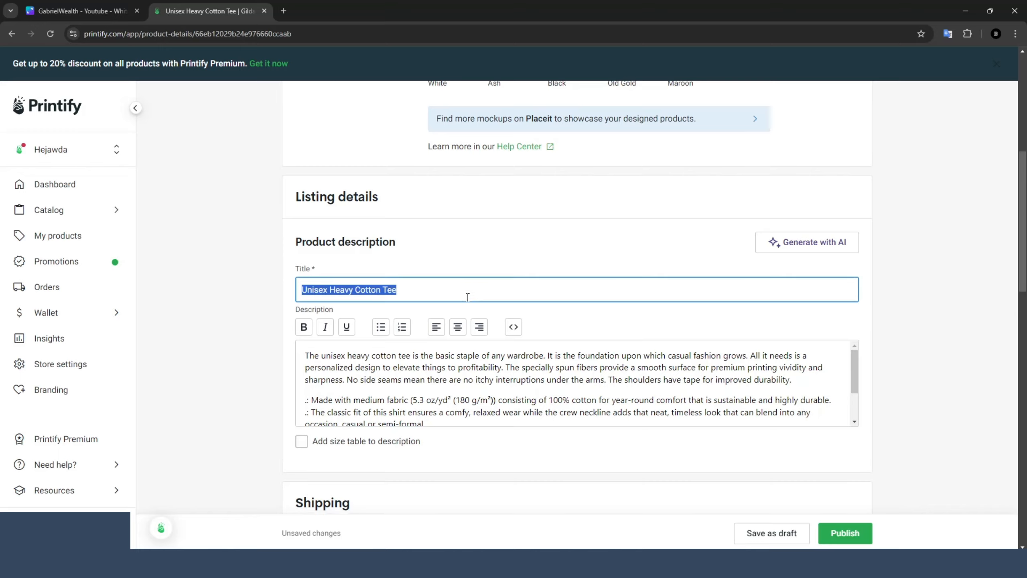
scroll(510, 287, "down", 3)
scroll(510, 288, "down", 1)
left_click_drag(672, 304, 343, 239)
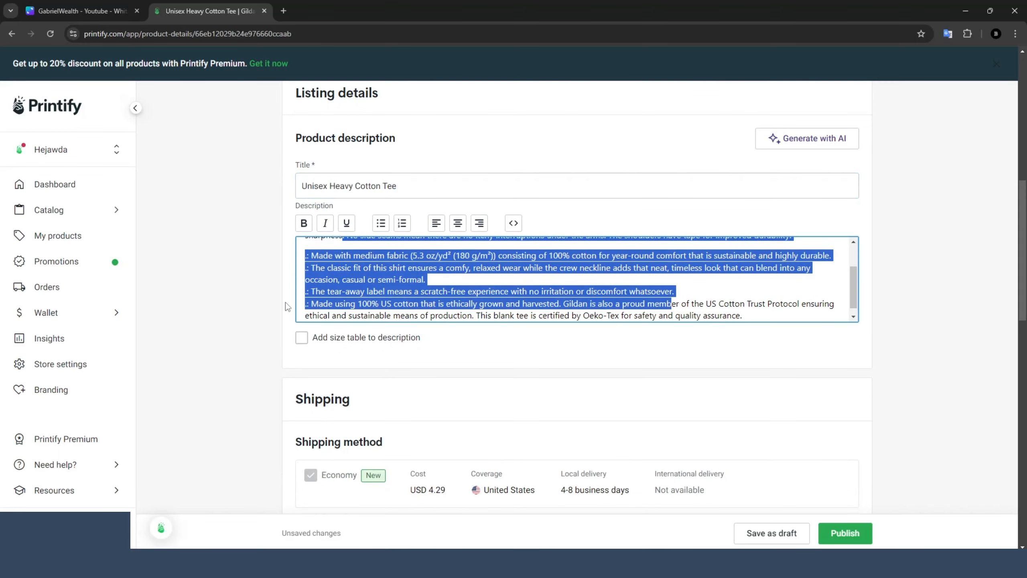
scroll(736, 496, "up", 10)
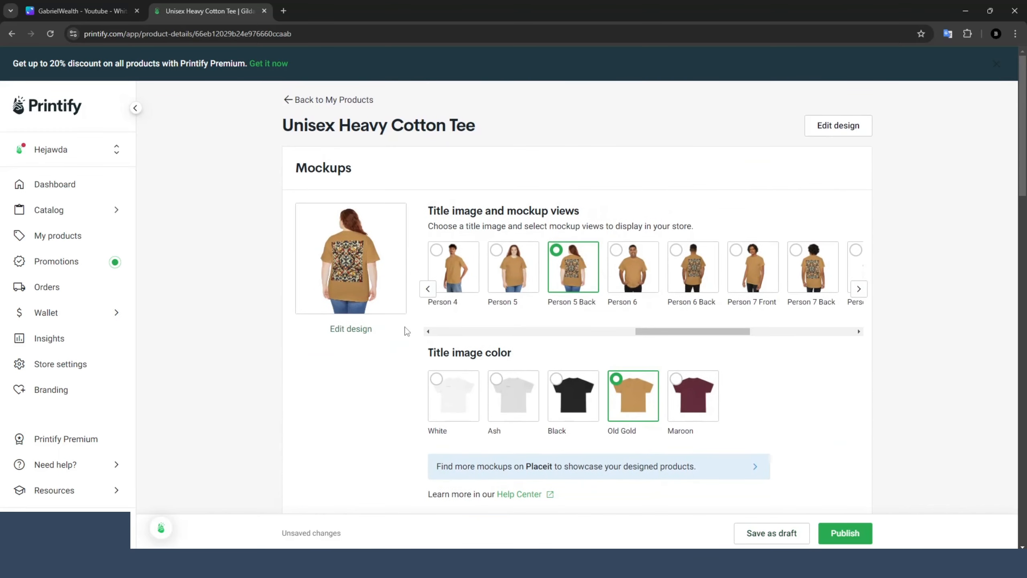
Select all size and colour variants in the pricing table and publish the product.
scroll(407, 331, "down", 12)
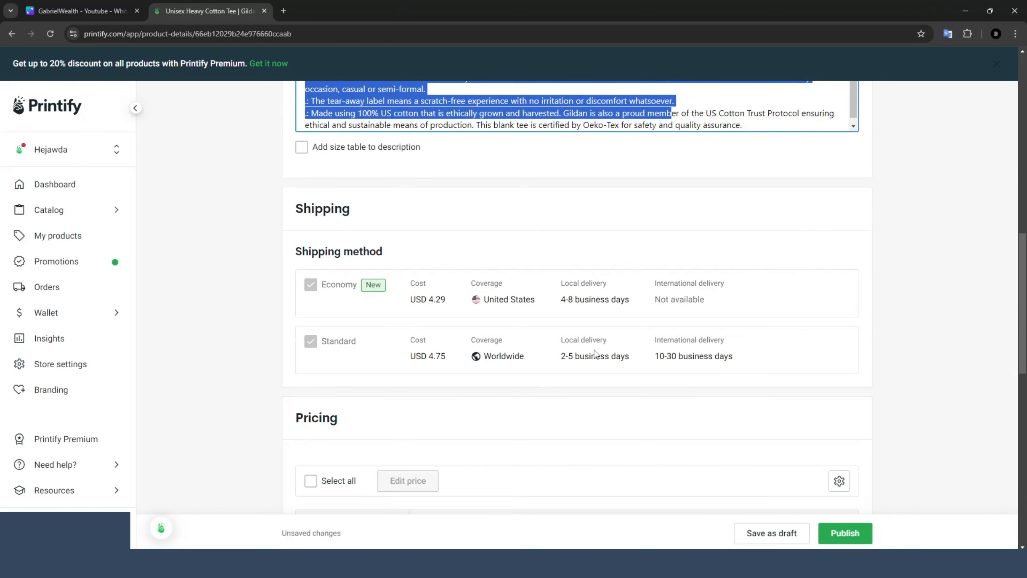
scroll(595, 353, "down", 12)
scroll(576, 344, "up", 7)
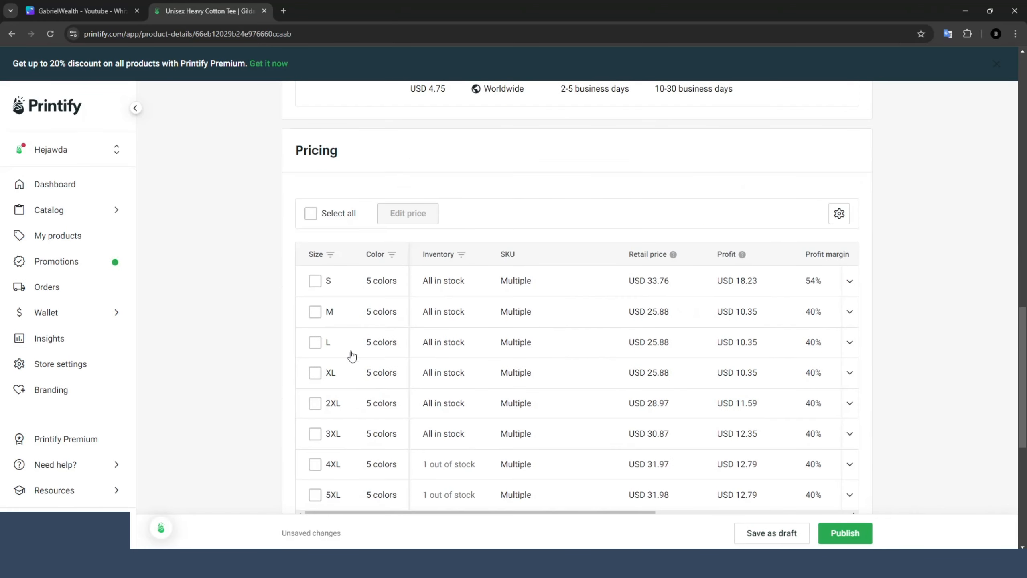
left_click(314, 281)
left_click(314, 312)
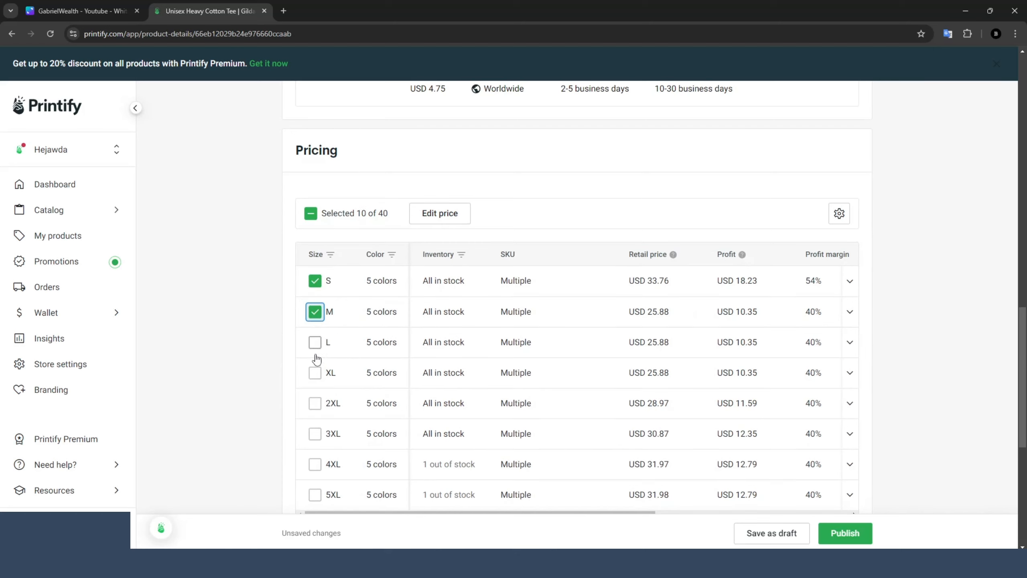
left_click(316, 356)
left_click(311, 214)
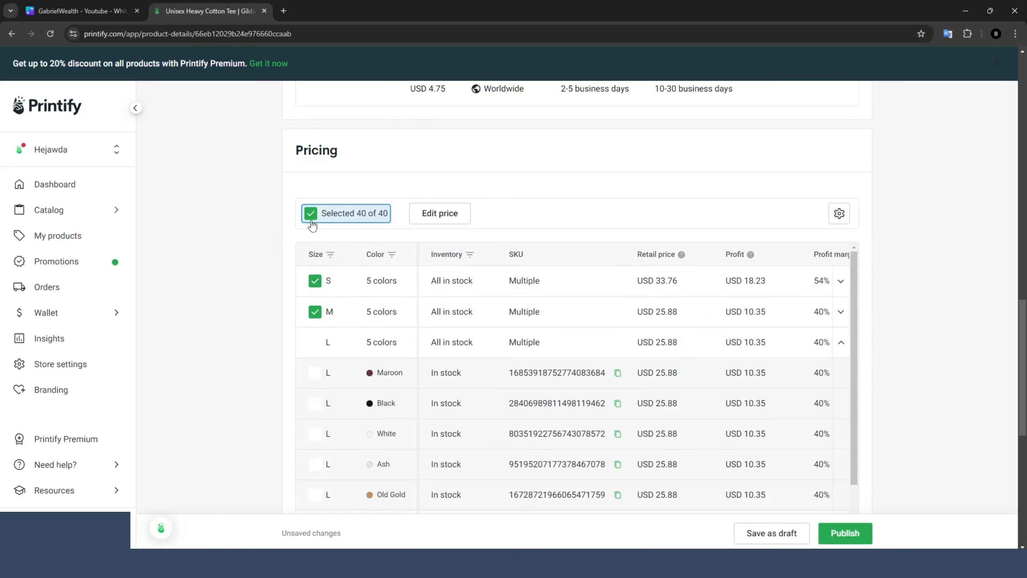
scroll(865, 423, "down", 10)
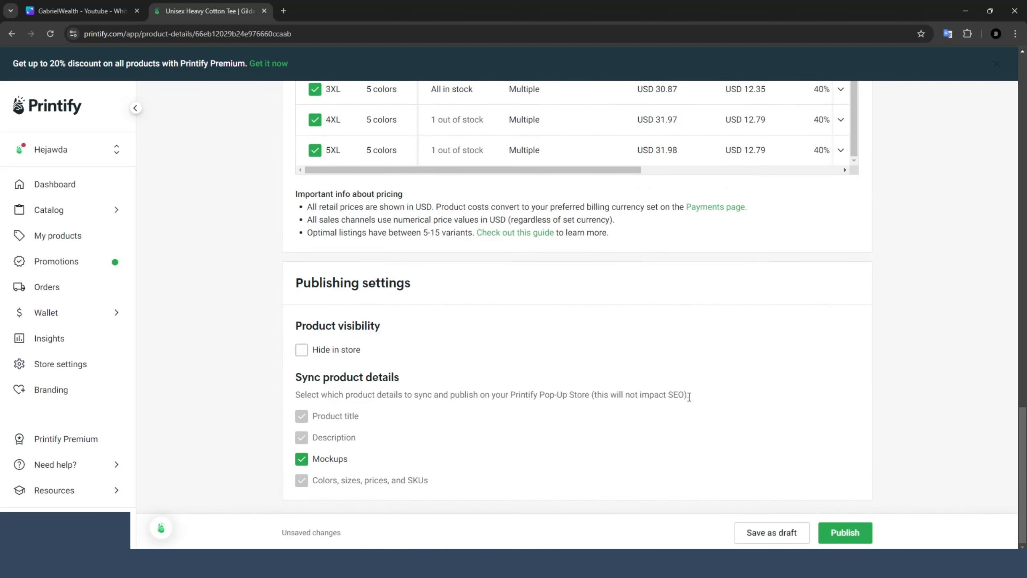
left_click(844, 532)
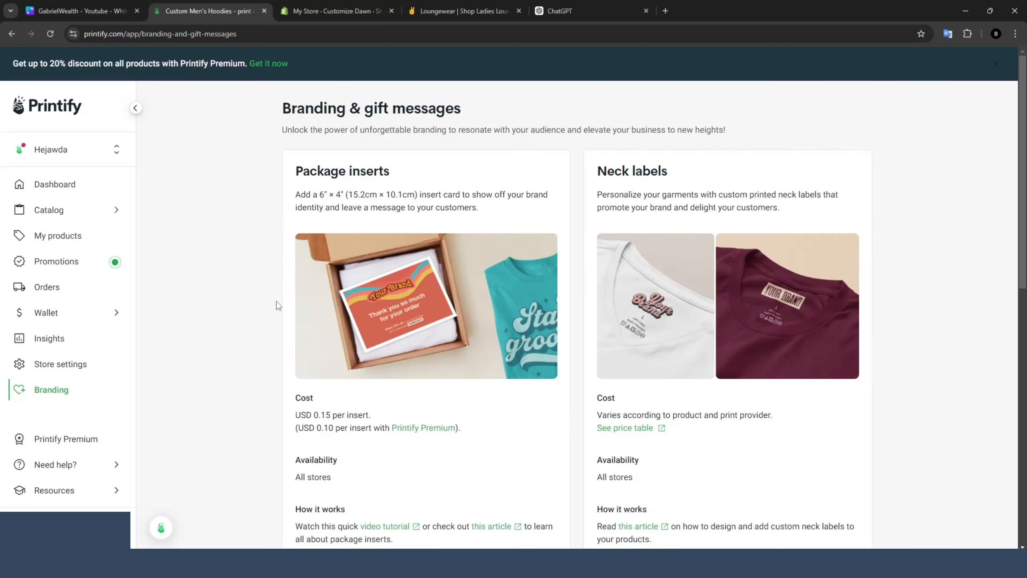
Examine the costs, availability and setup information for package inserts, neck labels and gift messages on the branding page.
scroll(275, 300, "down", 5)
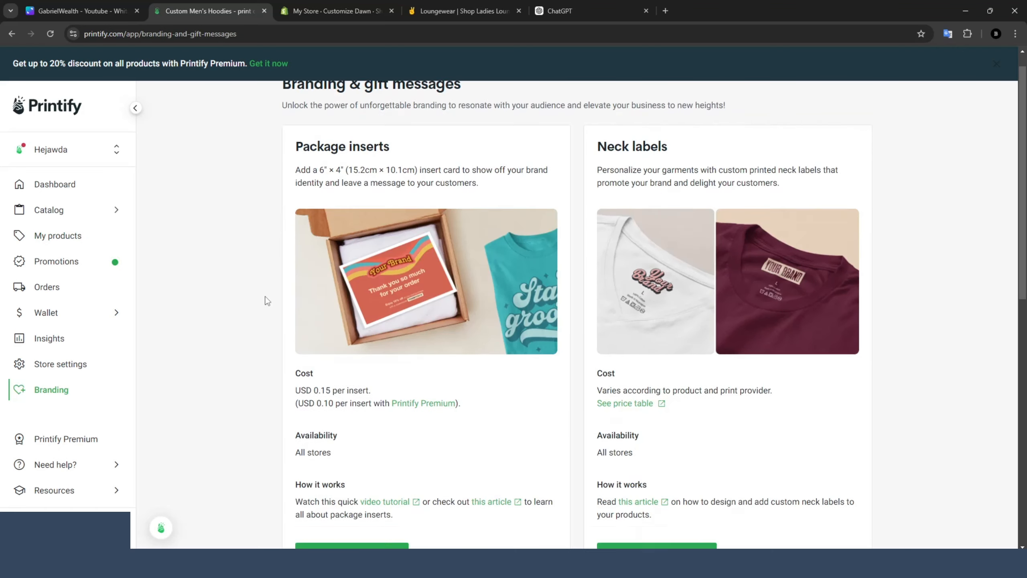
scroll(265, 300, "up", 5)
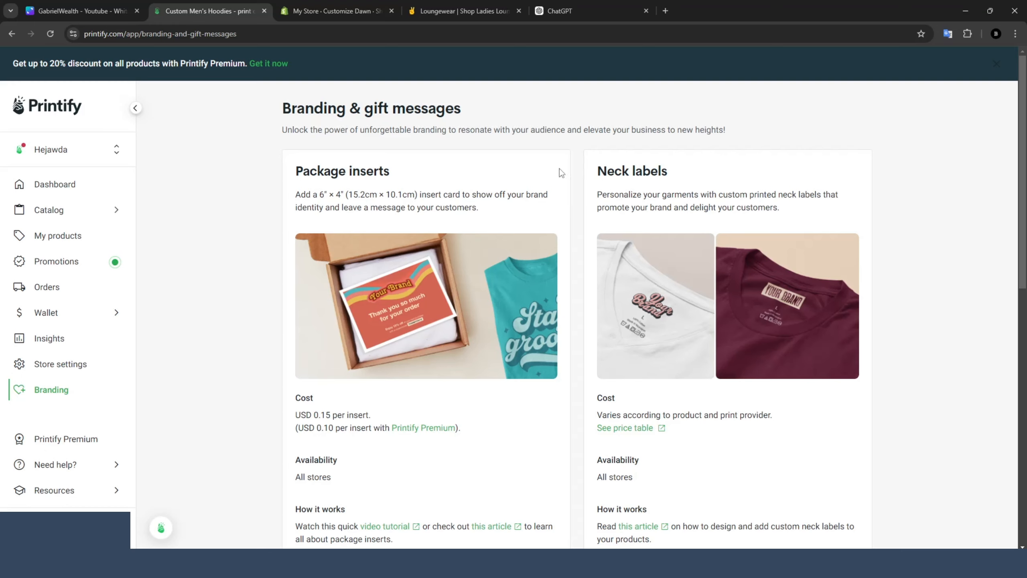
scroll(290, 167, "down", 8)
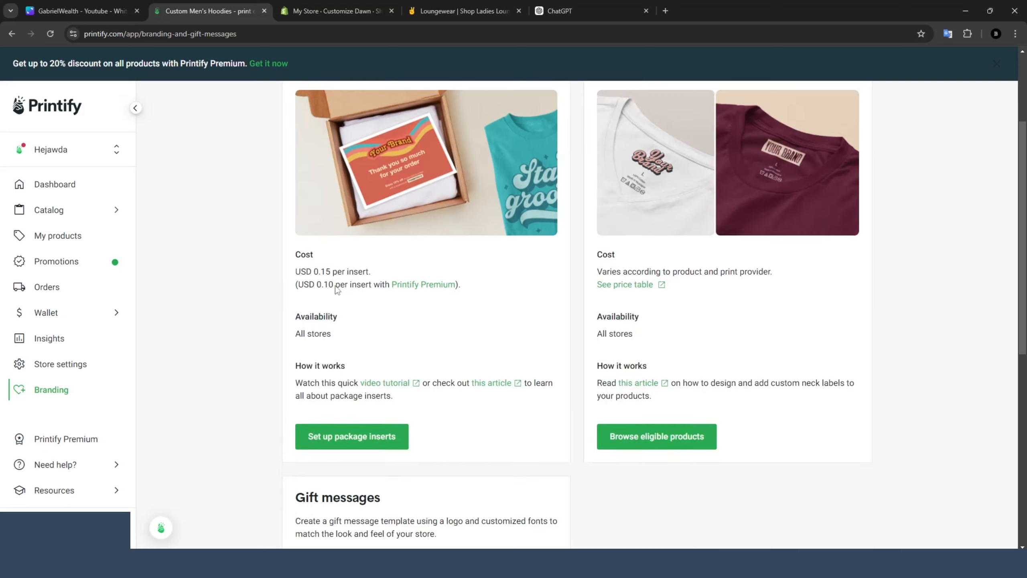
scroll(503, 406, "down", 3)
scroll(494, 429, "up", 1)
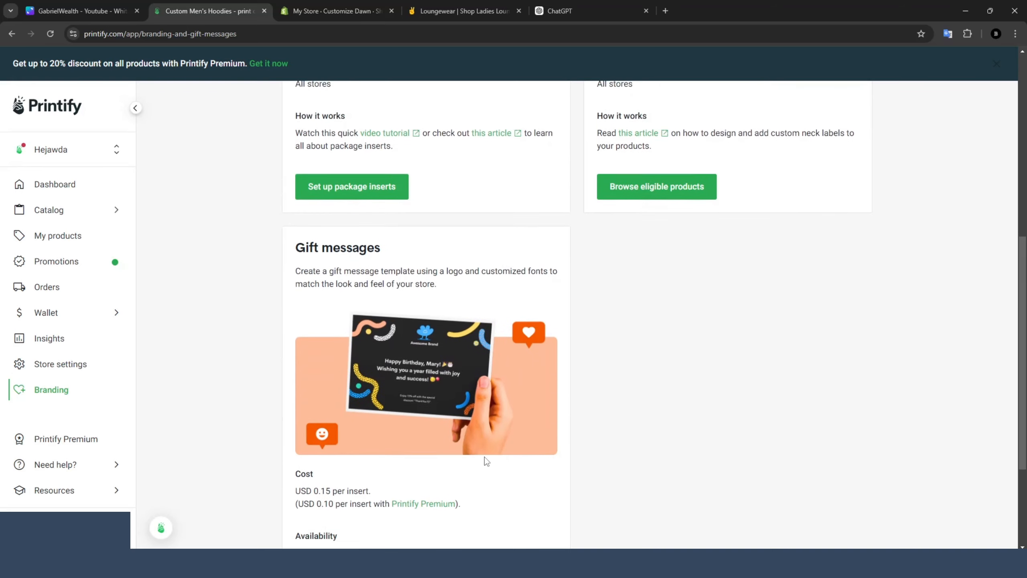
scroll(359, 447, "down", 3)
left_click_drag(321, 364, 343, 368)
left_click(546, 386)
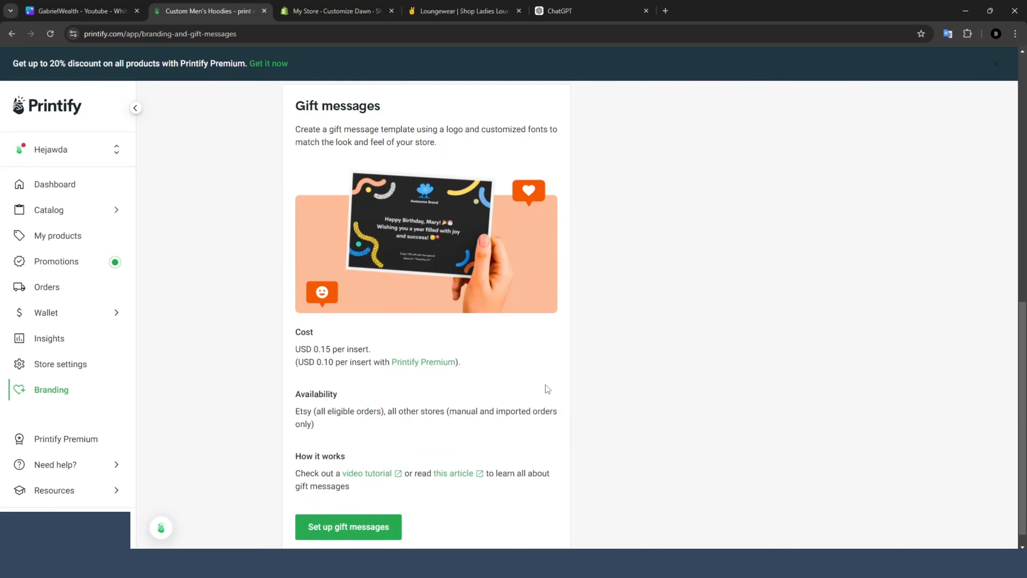
scroll(548, 391, "up", 8)
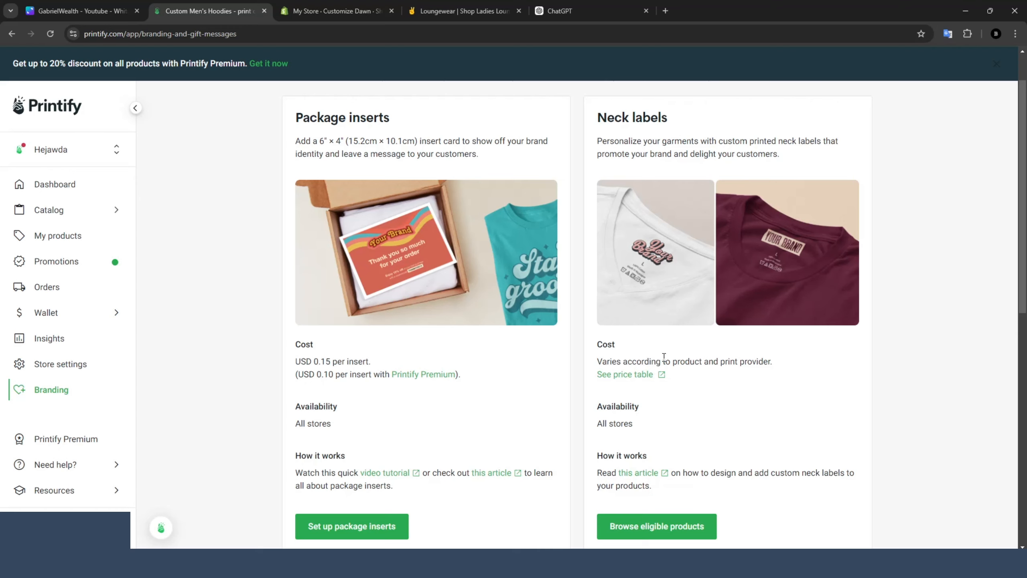
Look over the gift messages option below the package inserts and neck labels.
scroll(422, 271, "down", 6)
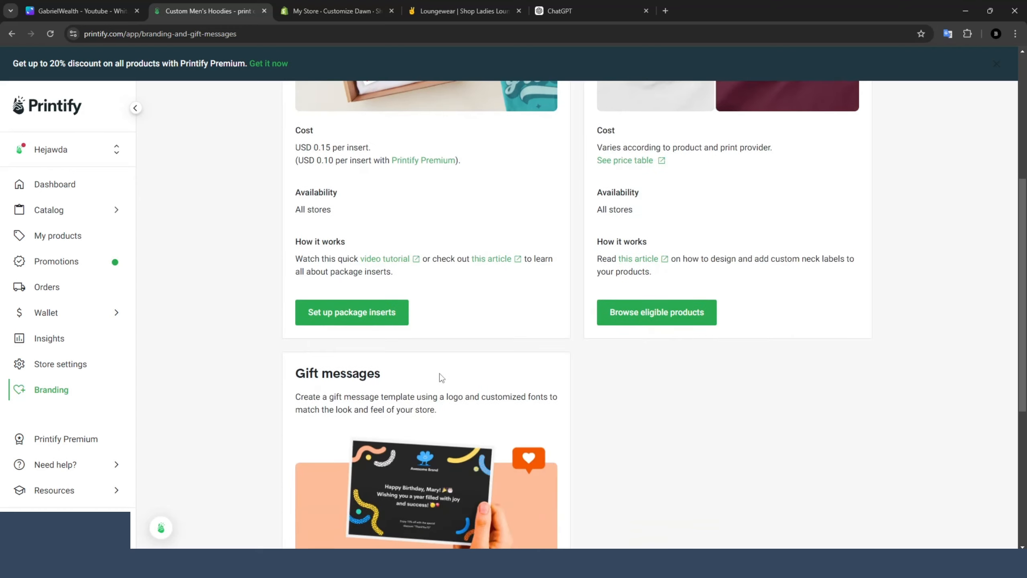
scroll(373, 335, "up", 7)
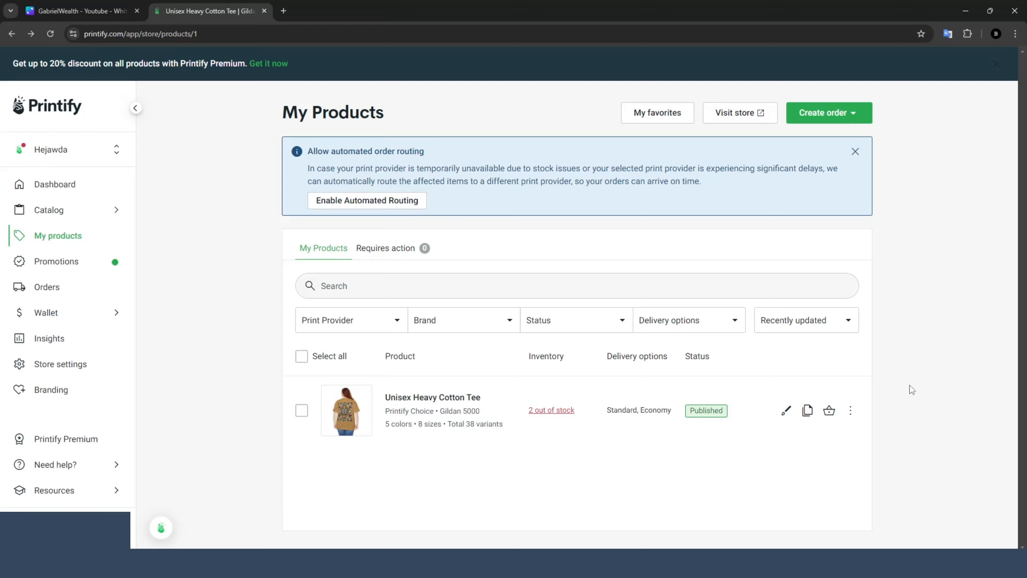
Visit the pop-up store from the product list, open the Unisex Heavy Cotton Tee and inspect its back print up close.
left_click(748, 119)
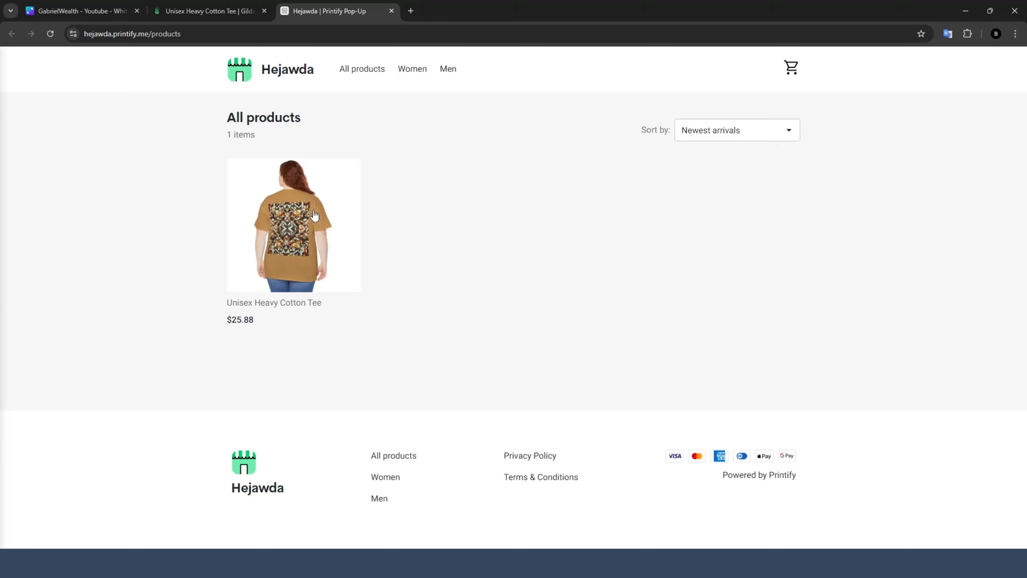
left_click(293, 225)
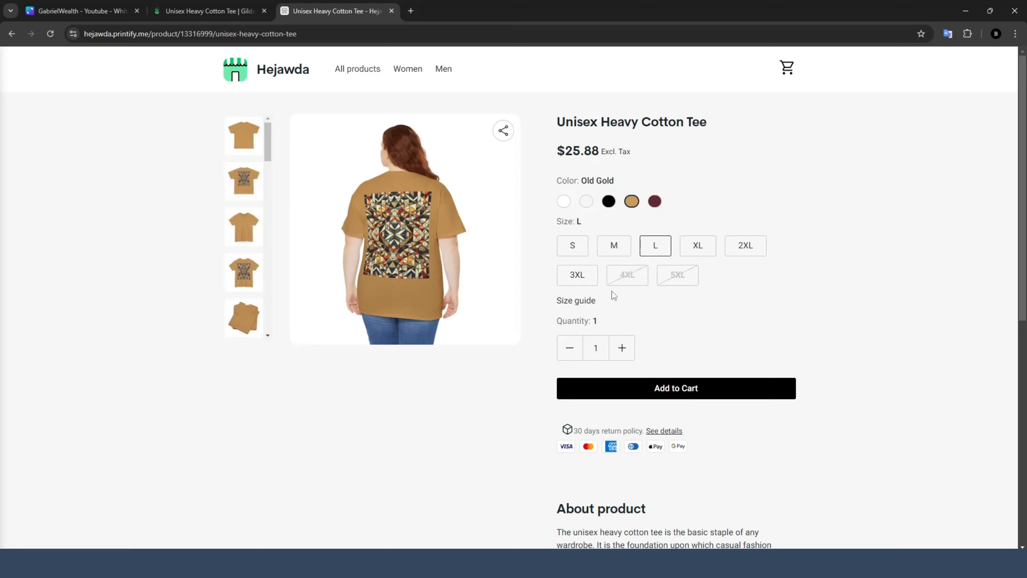
mouse_move(373, 185)
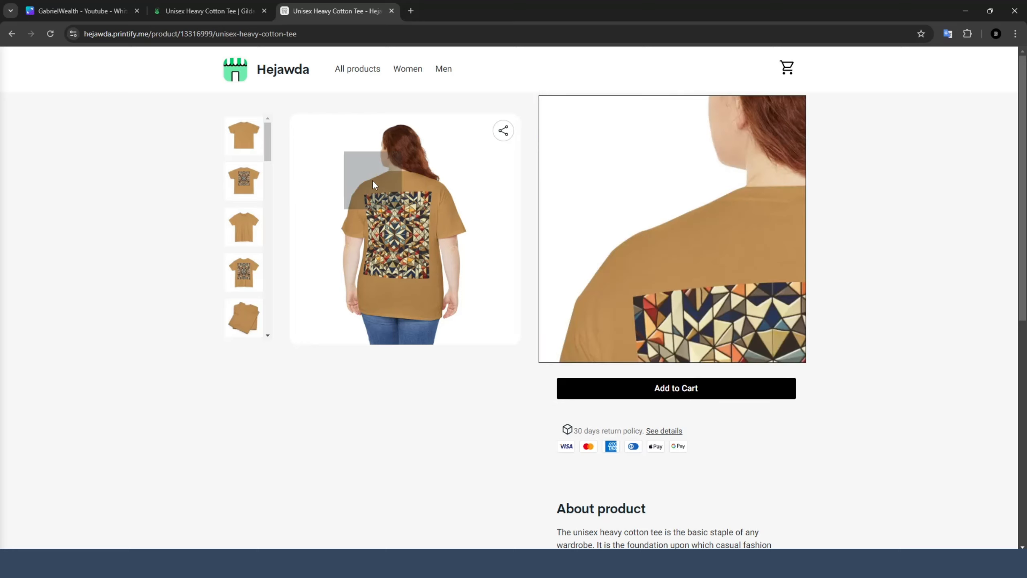
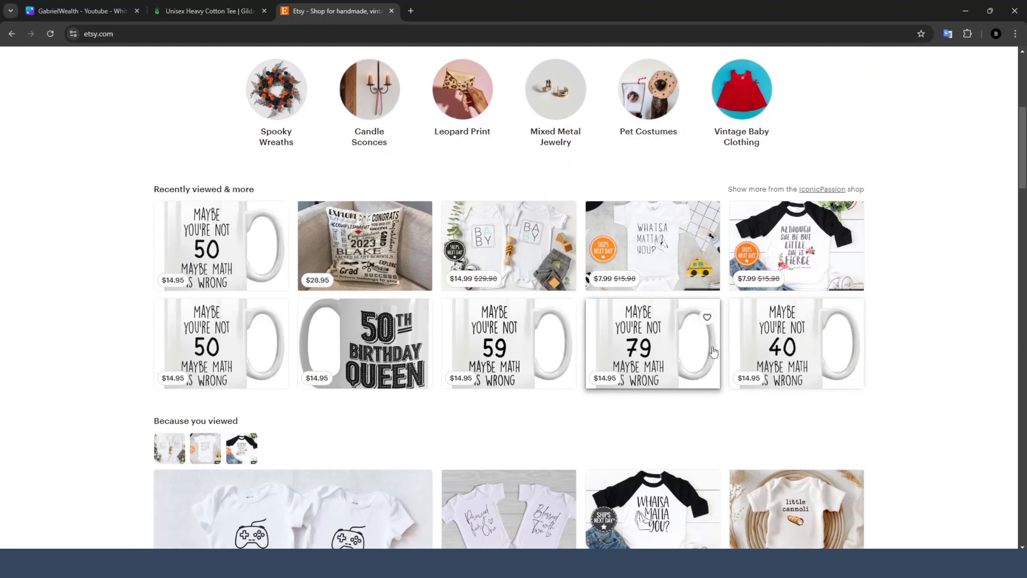
Examine the recently viewed and recommended mugs, baby clothes and pillows on the Etsy home page.
scroll(910, 341, "down", 10)
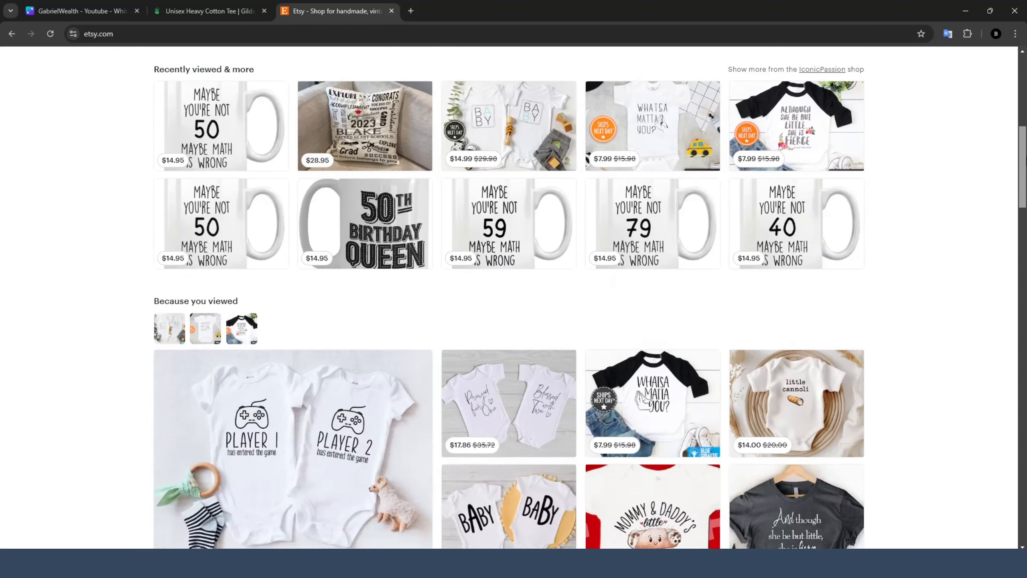
scroll(910, 341, "up", 15)
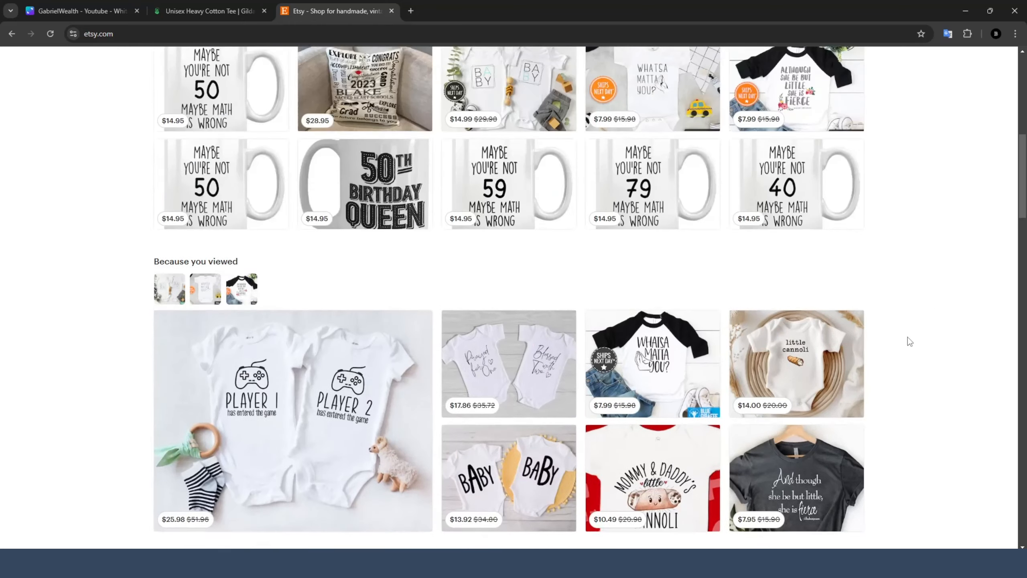
scroll(36, 275, "down", 14)
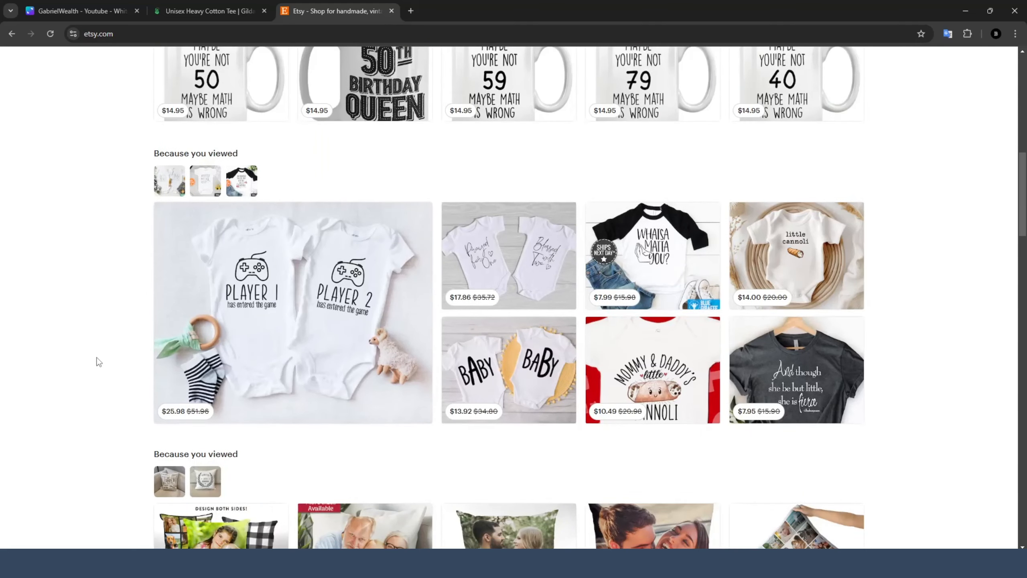
scroll(99, 362, "down", 4)
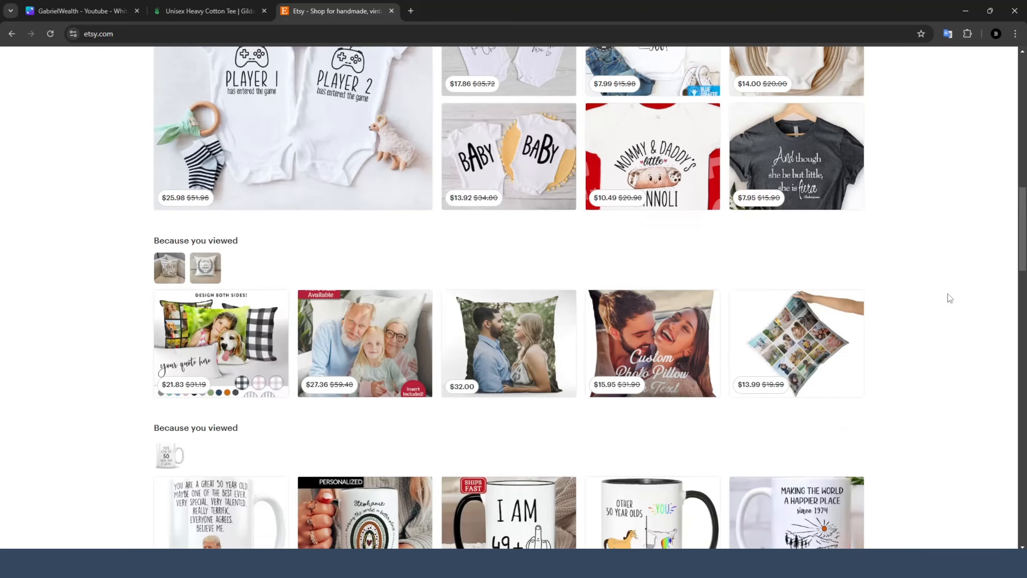
scroll(947, 296, "up", 8)
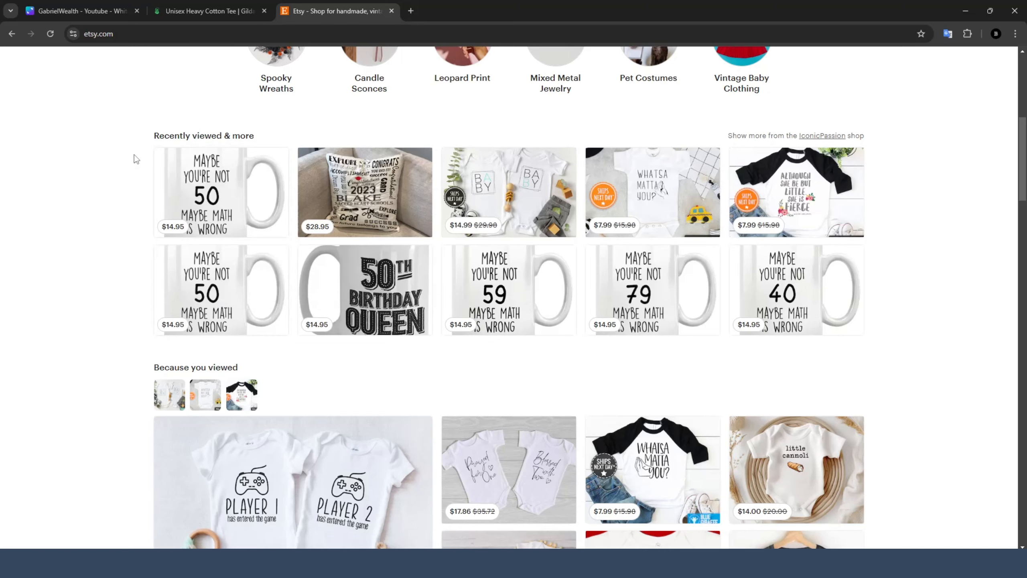
scroll(138, 162, "up", 6)
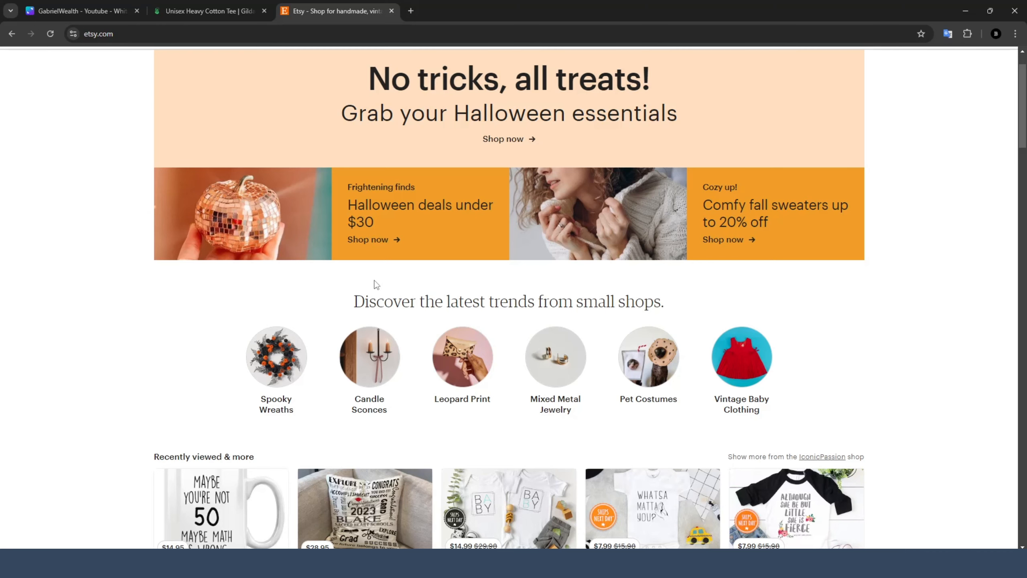
scroll(282, 294, "down", 6)
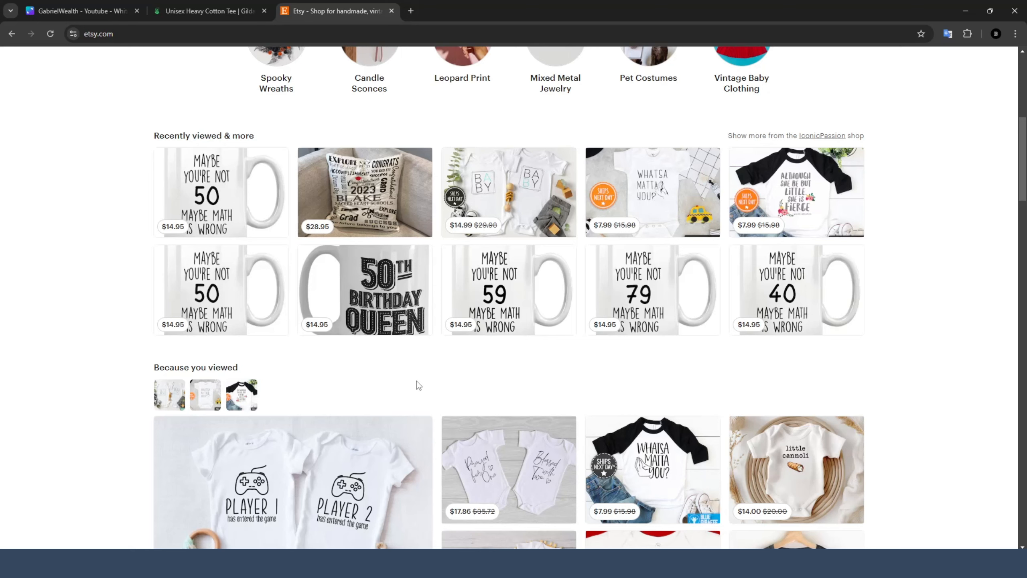
scroll(436, 341, "up", 1)
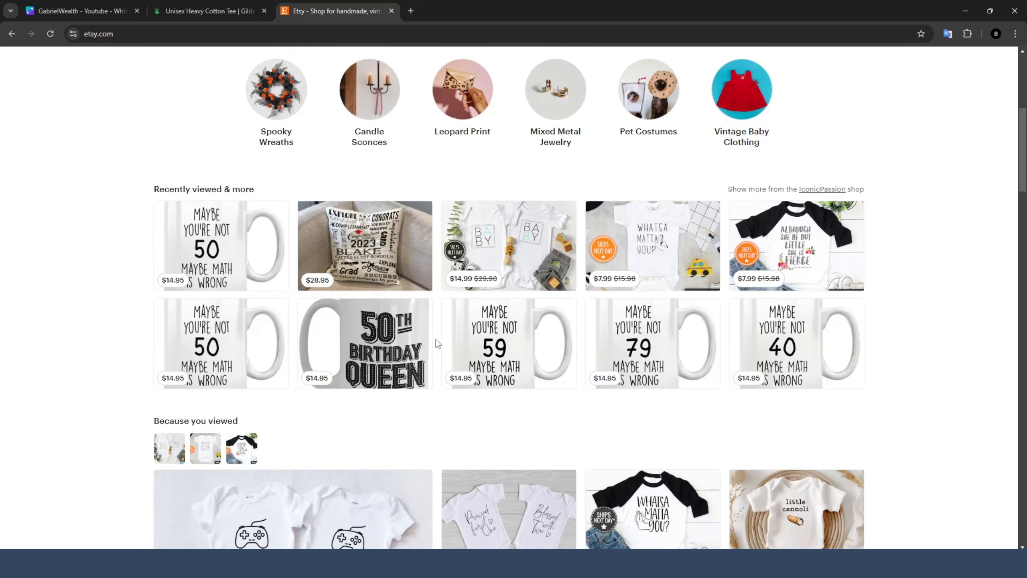
Search Etsy for "50 birthday mug", adapting the suggested "50 birthday for women" query.
scroll(501, 308, "up", 6)
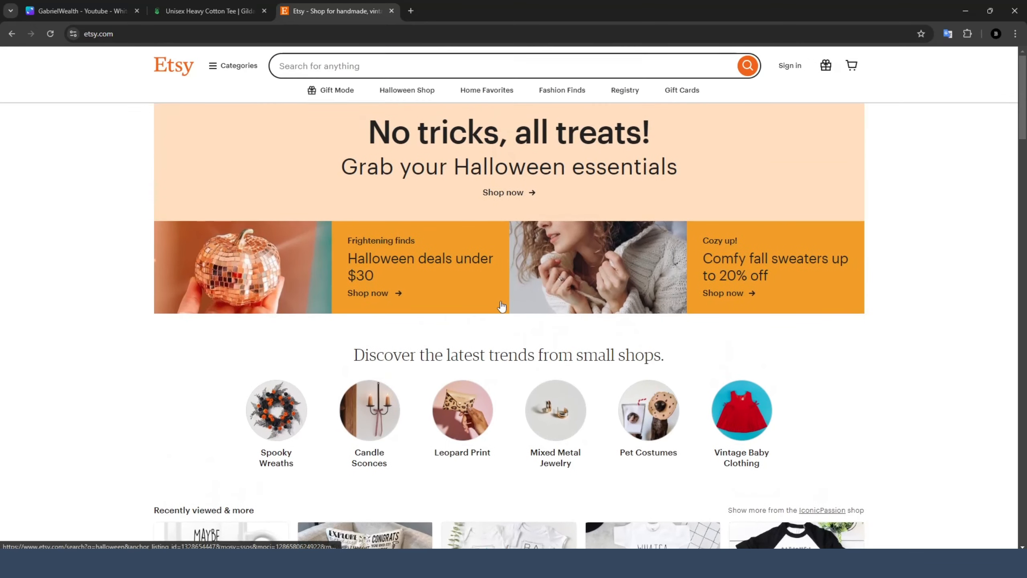
left_click(373, 65)
type("50")
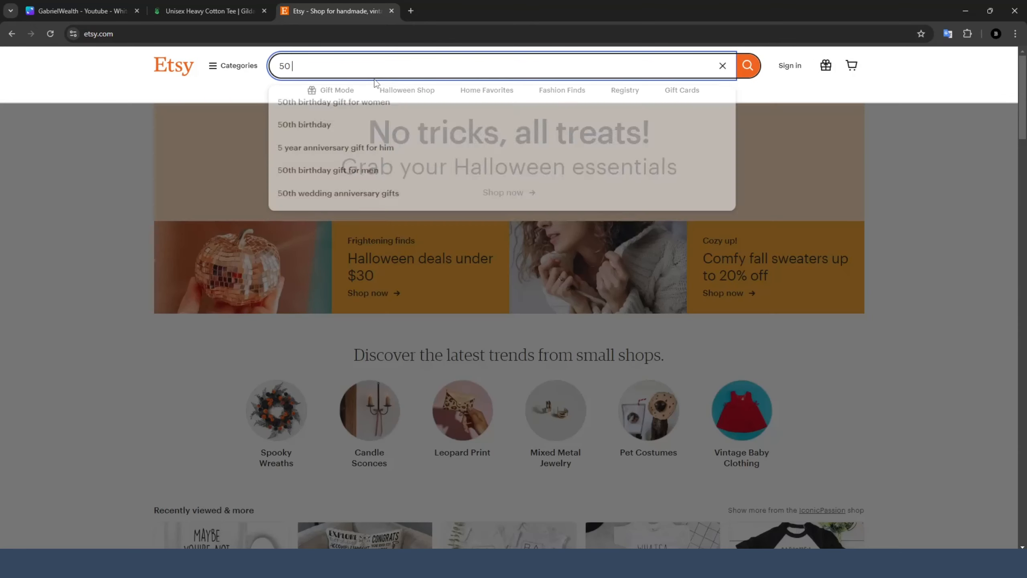
key("Down")
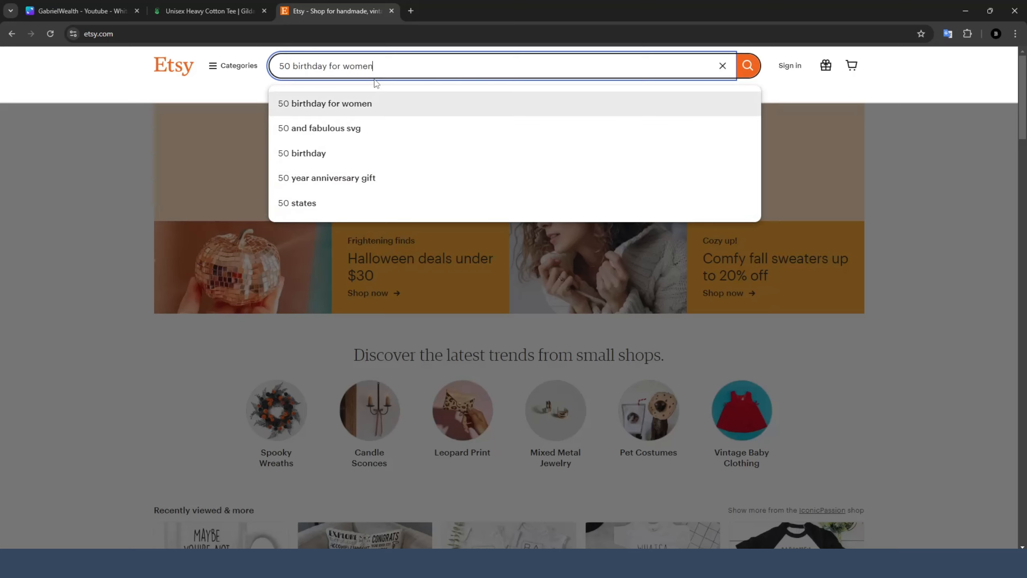
left_click_drag(386, 72, 333, 65)
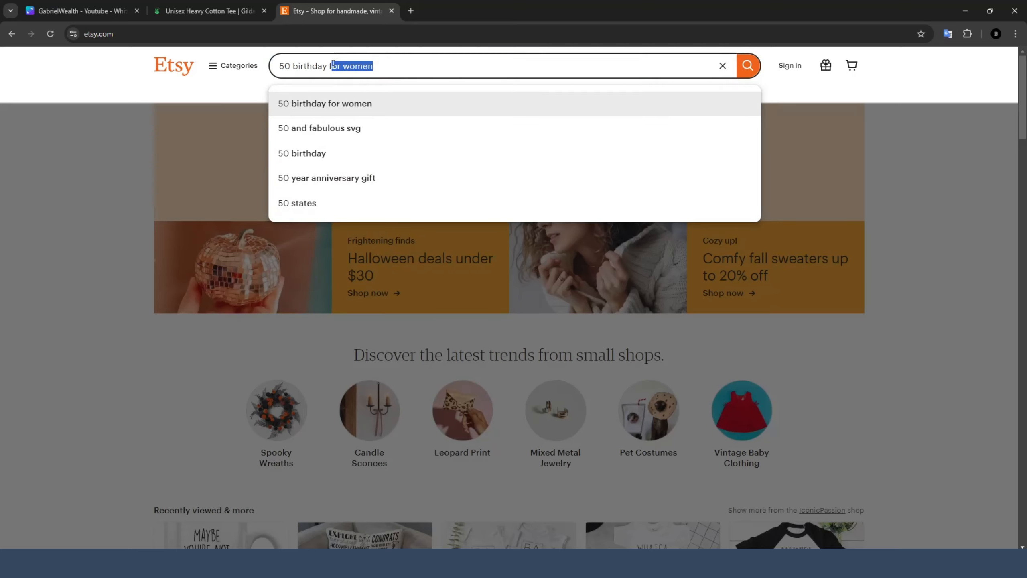
key("BackSpace")
key("BackSpace")
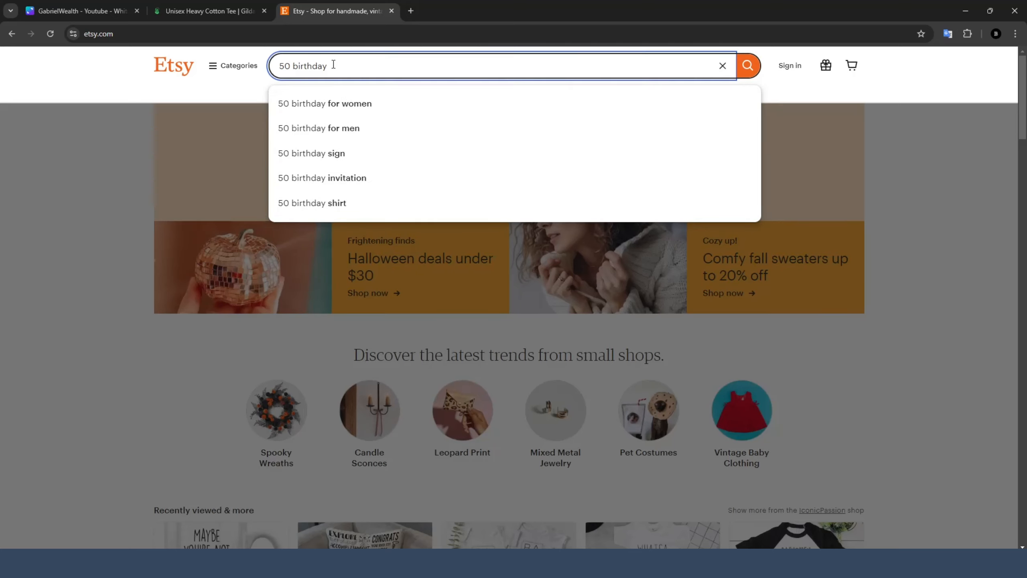
type("mug")
key("Return")
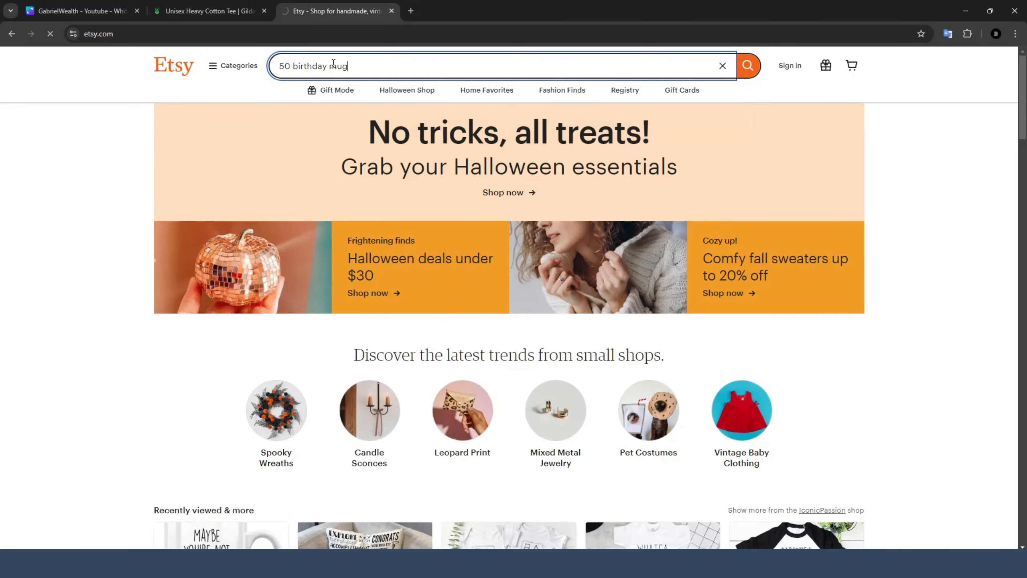
Browse the 50 birthday mug results, comparing designs, prices and review counts.
scroll(332, 287, "down", 5)
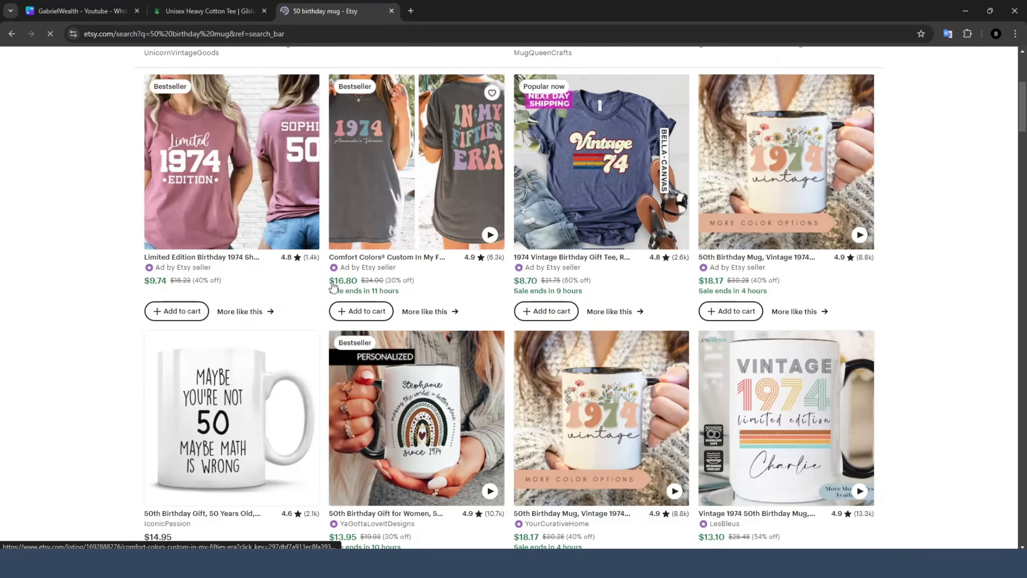
scroll(213, 290, "down", 4)
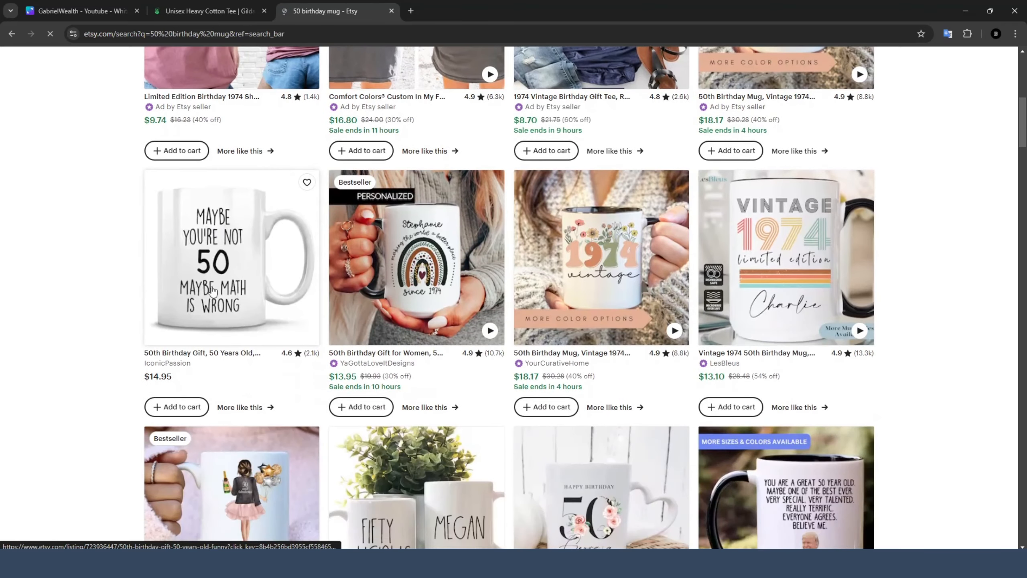
scroll(213, 291, "down", 5)
scroll(607, 282, "down", 5)
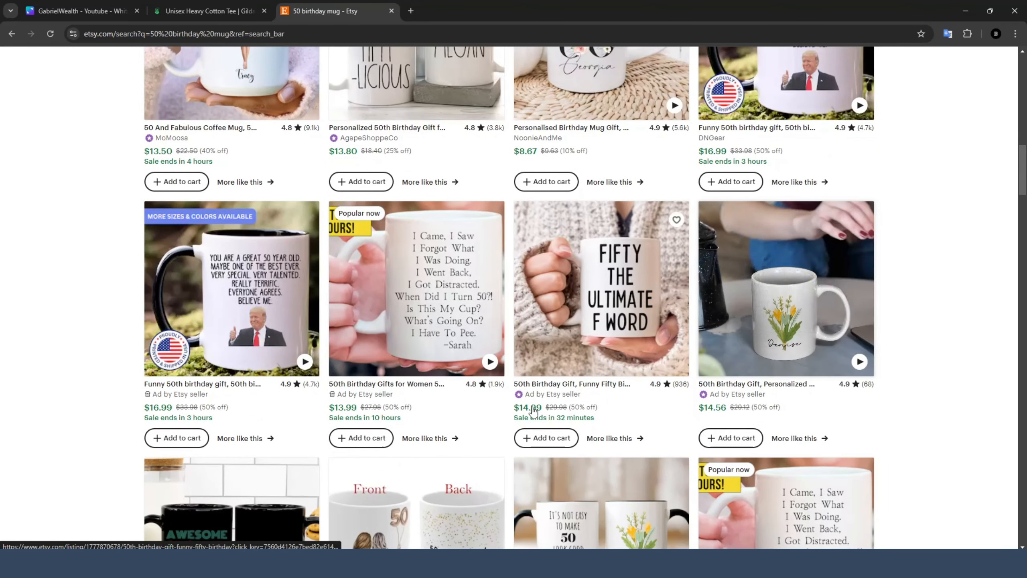
scroll(534, 411, "down", 10)
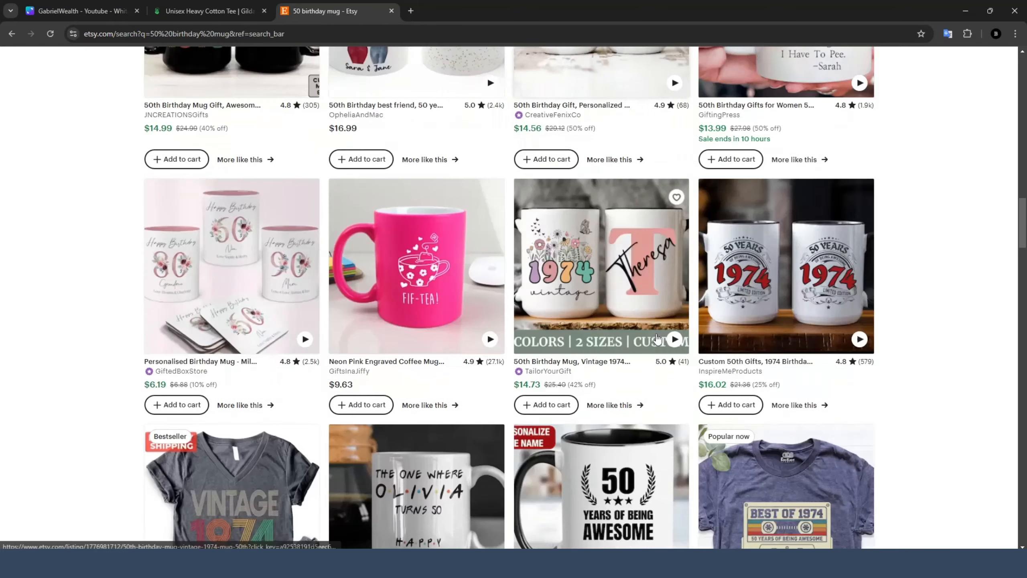
scroll(657, 338, "up", 3)
scroll(728, 364, "down", 2)
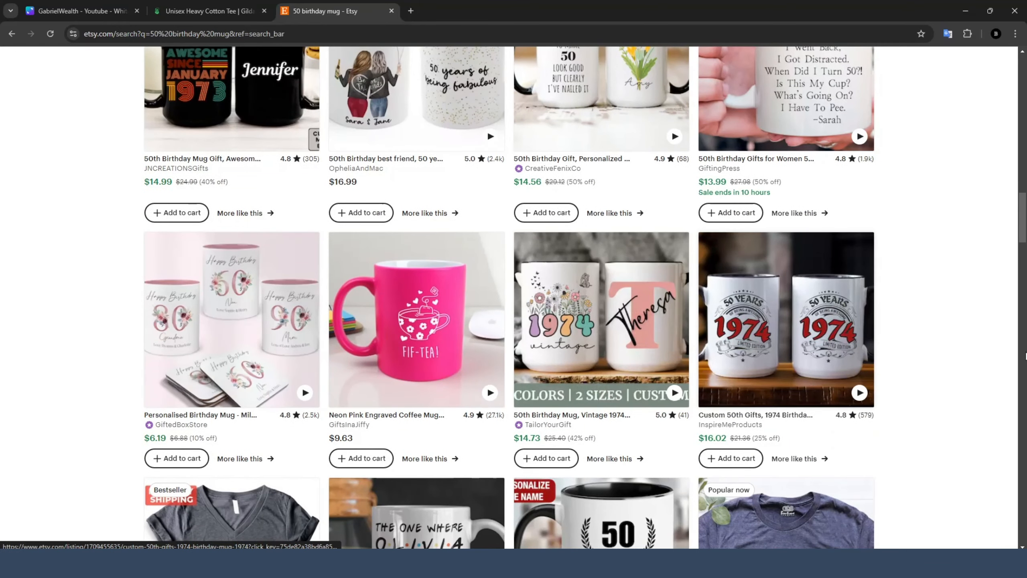
Change the search to "50 year old birthday mug" and shorten it to "50 year old mug".
scroll(944, 243, "up", 15)
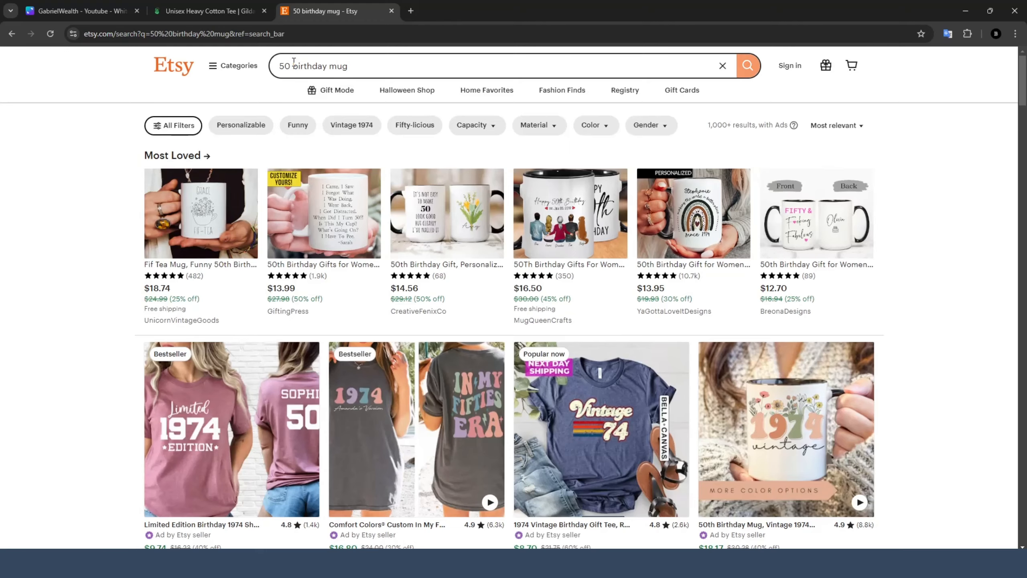
left_click(294, 65)
type("year old")
key("Return")
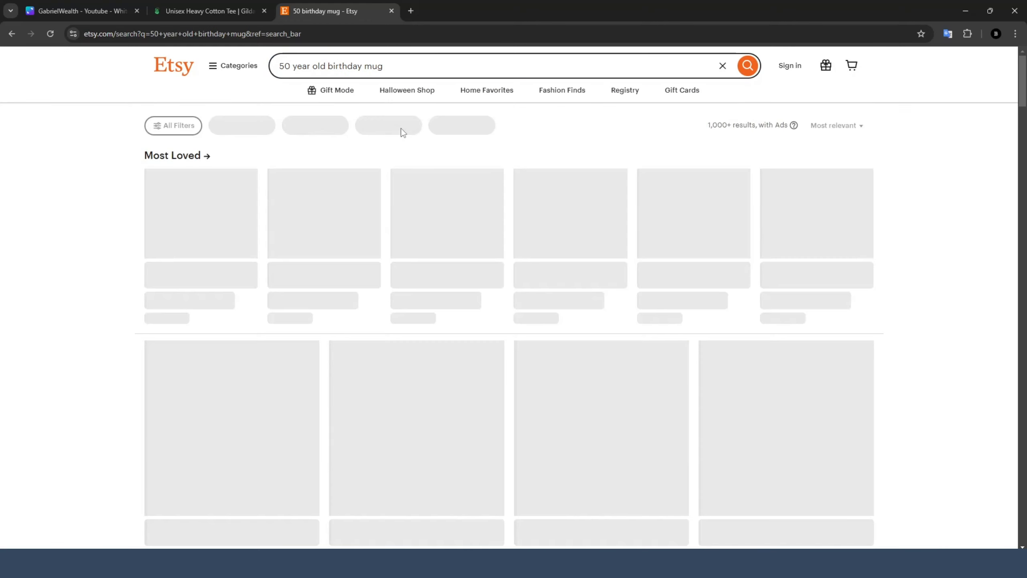
double_click(349, 66)
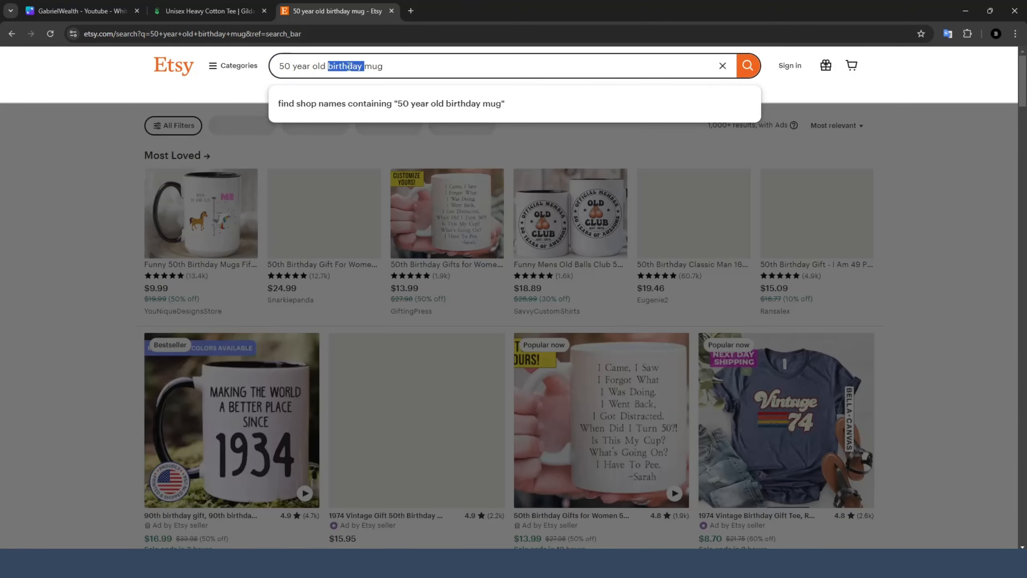
key("BackSpace")
key("Return")
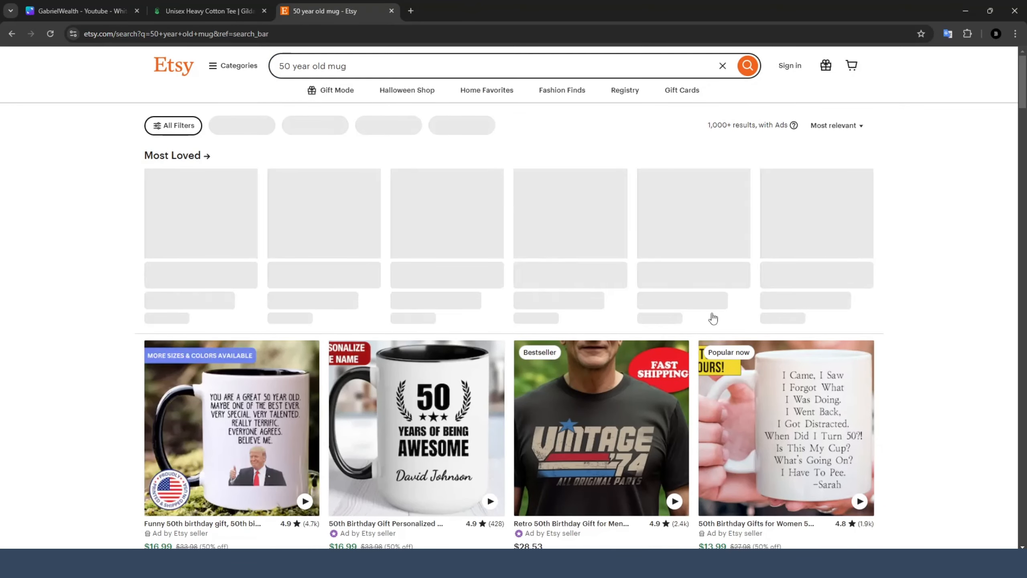
Examine the listings for 50 year old mugs, including bestsellers, personalised designs, ratings and prices.
scroll(714, 319, "down", 8)
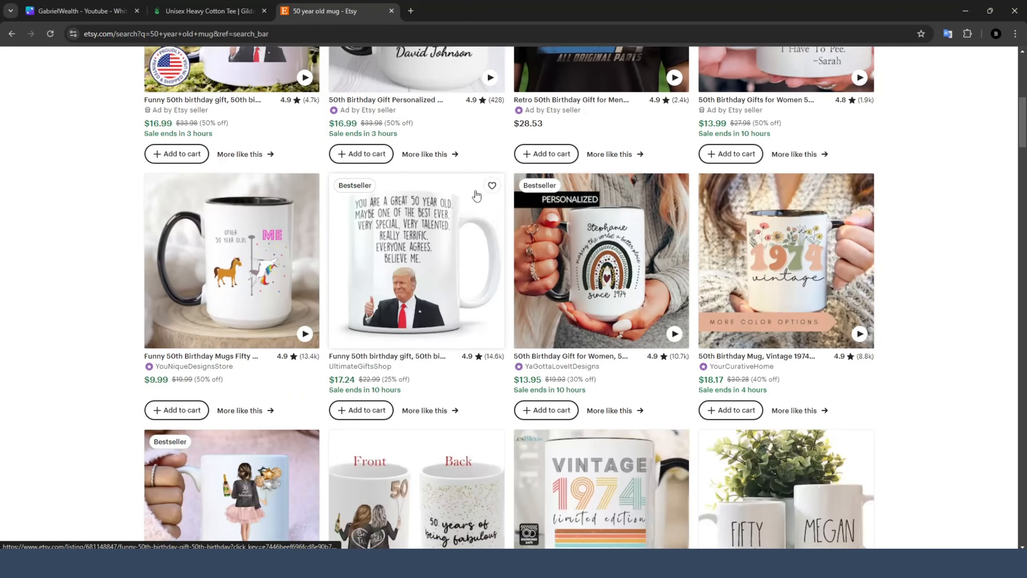
scroll(945, 362, "down", 15)
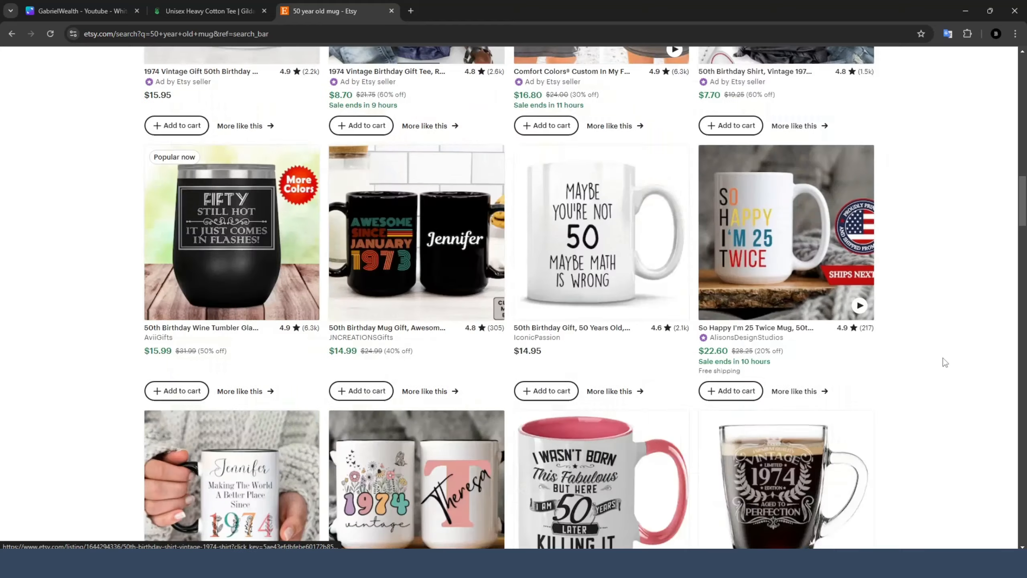
scroll(942, 380, "down", 2)
scroll(931, 365, "up", 20)
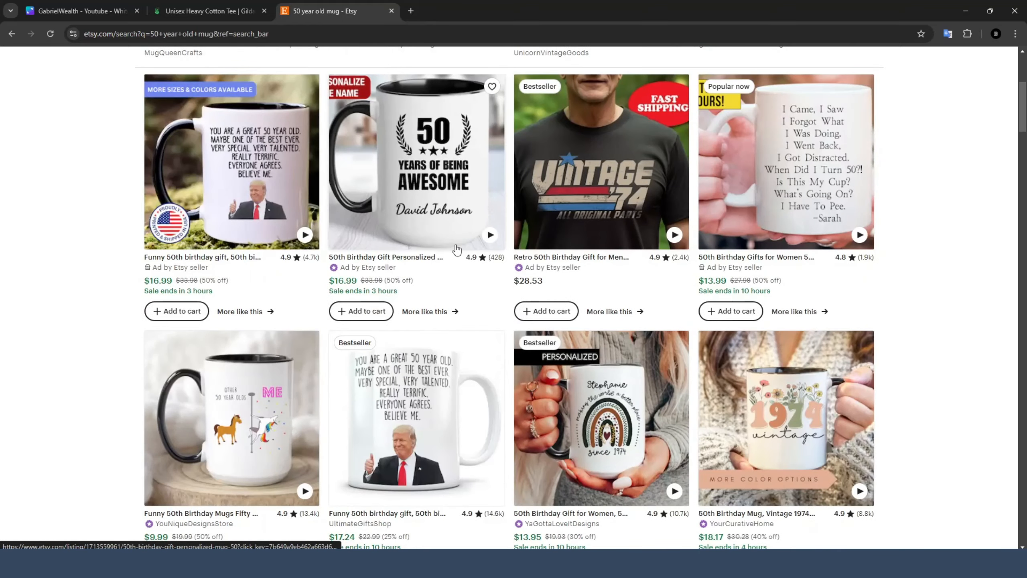
scroll(892, 239, "up", 4)
scroll(892, 241, "down", 10)
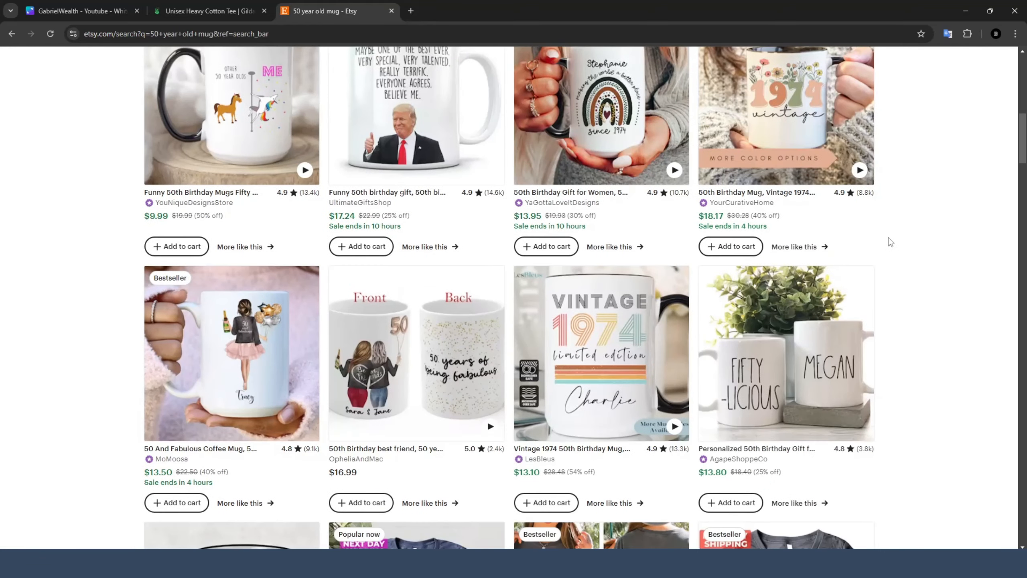
scroll(885, 244, "down", 1)
scroll(884, 244, "up", 8)
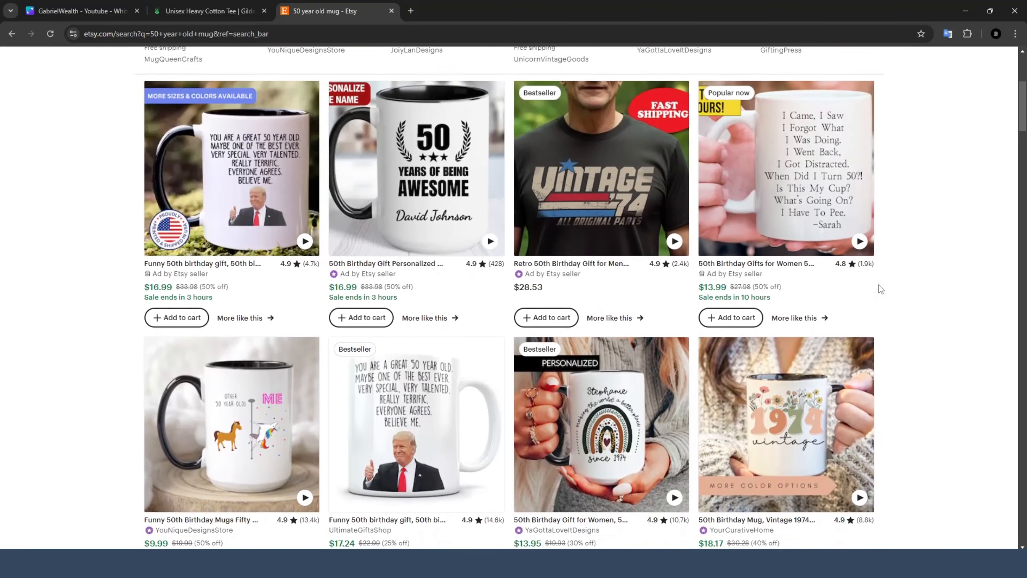
scroll(880, 288, "up", 1)
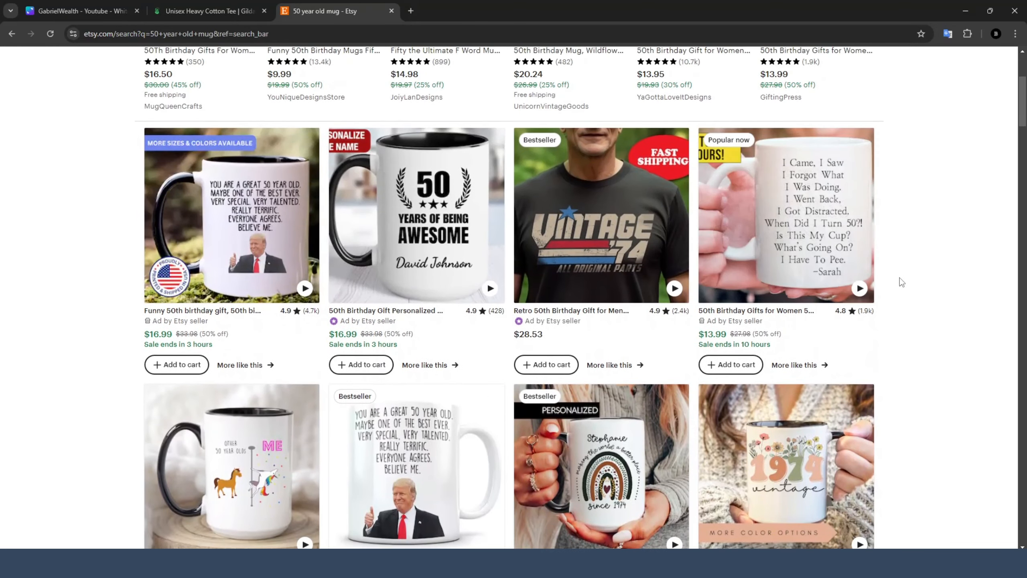
Compare the most loved and bestselling 50 year old mug listings by design, price and review count.
scroll(902, 282, "up", 5)
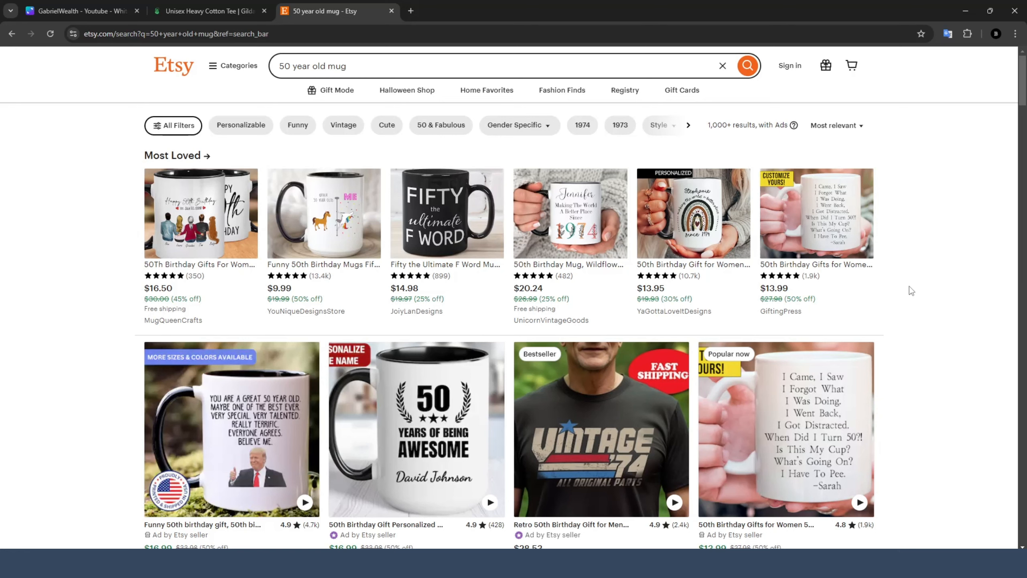
scroll(894, 408, "down", 1)
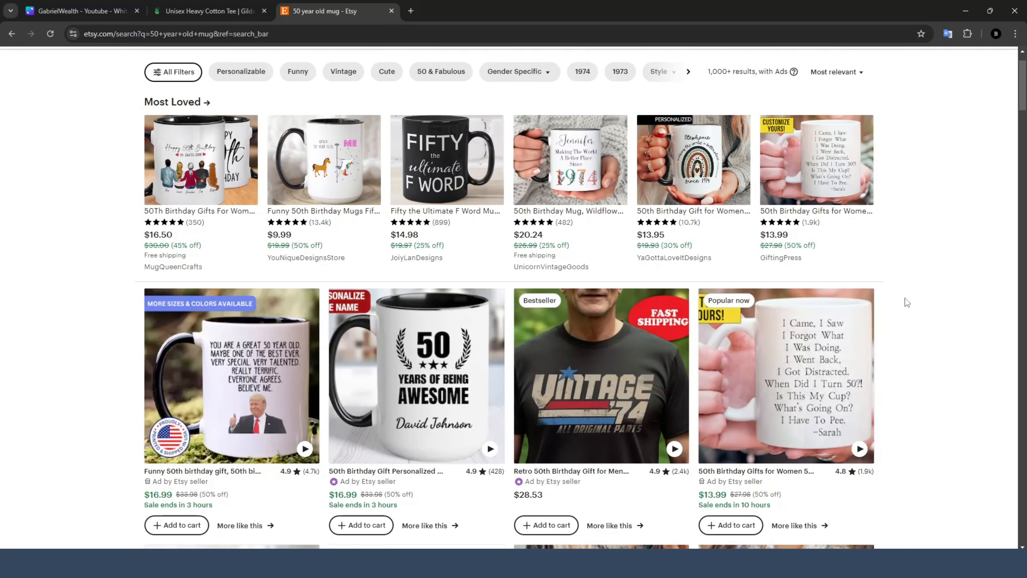
scroll(905, 302, "up", 1)
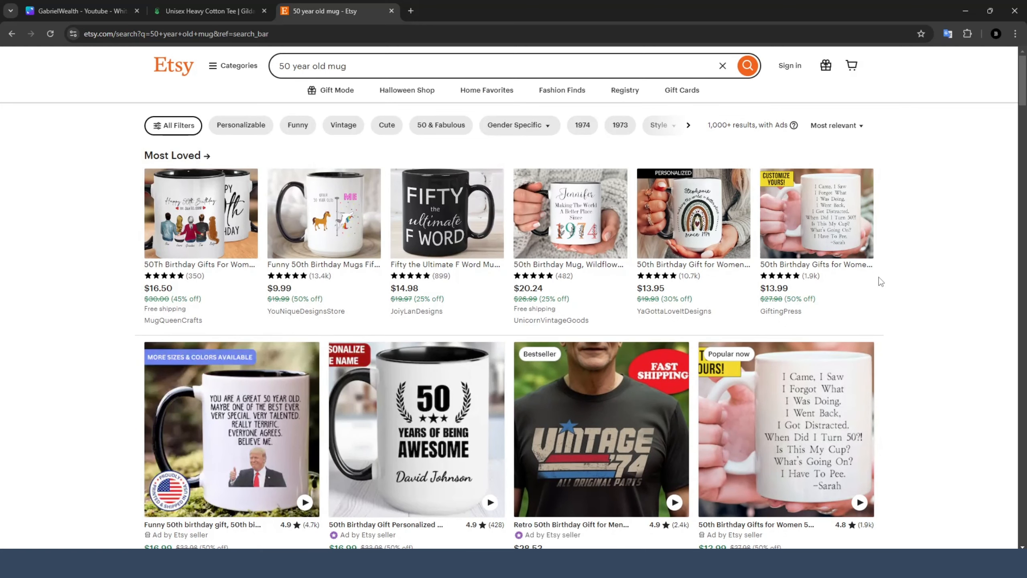
scroll(879, 278, "down", 3)
scroll(871, 251, "up", 3)
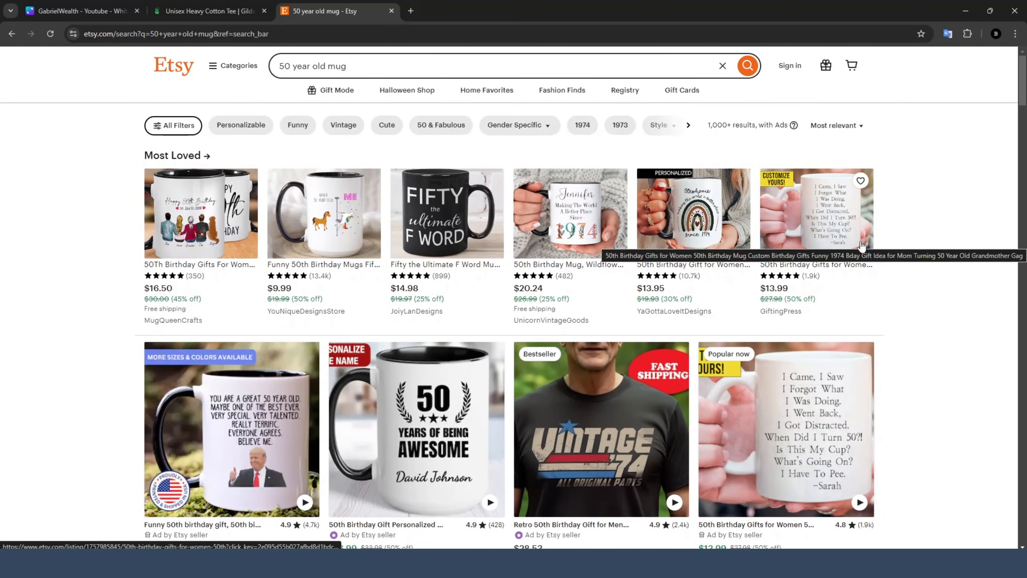
scroll(904, 314, "down", 5)
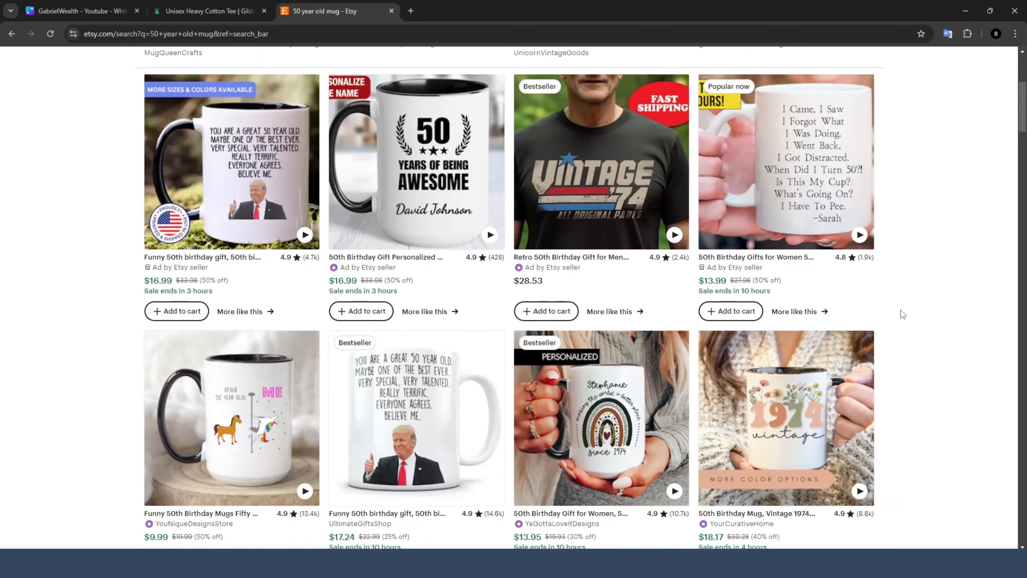
Switch to the Canva whiteboard and handwrite "$30" beside the circled POD.
left_click(207, 5)
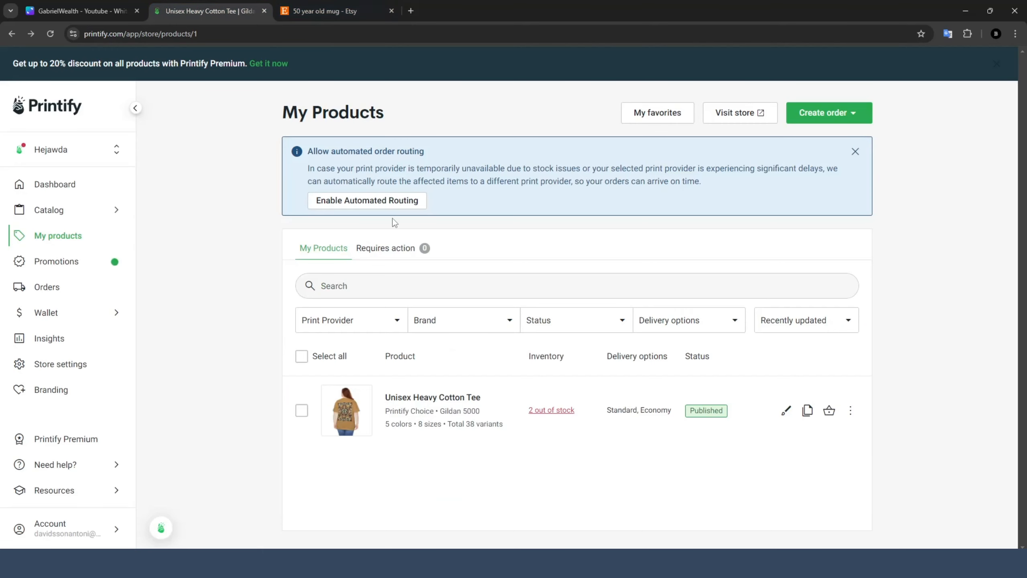
left_click(51, 4)
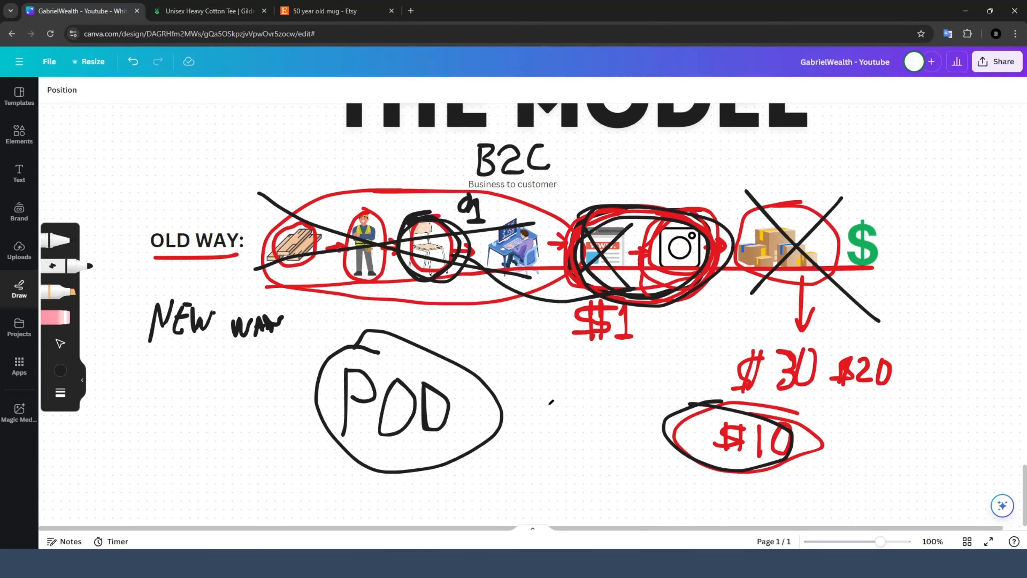
mouse_move(528, 398)
left_mouse_down()
mouse_move(557, 398)
mouse_move(539, 438)
left_mouse_up()
mouse_move(570, 398)
left_mouse_down()
mouse_move(578, 417)
mouse_move(568, 398)
mouse_move(519, 432)
left_mouse_up()
left_click_drag(532, 395, 512, 425)
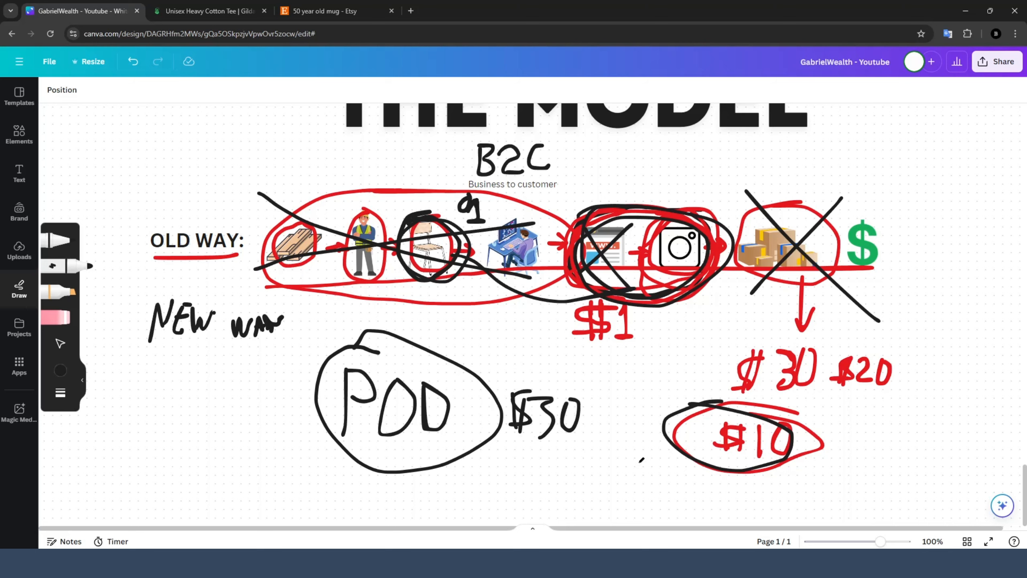
Handwrite a short abbreviation after the $30 on the whiteboard and underline the note.
mouse_move(597, 395)
left_mouse_down()
mouse_move(614, 425)
mouse_move(604, 409)
left_mouse_up()
mouse_move(593, 395)
left_mouse_down()
mouse_move(610, 389)
mouse_move(614, 427)
left_mouse_up()
left_click_drag(615, 409, 640, 389)
mouse_move(626, 394)
left_mouse_down()
mouse_move(622, 414)
mouse_move(639, 417)
mouse_move(626, 406)
left_mouse_up()
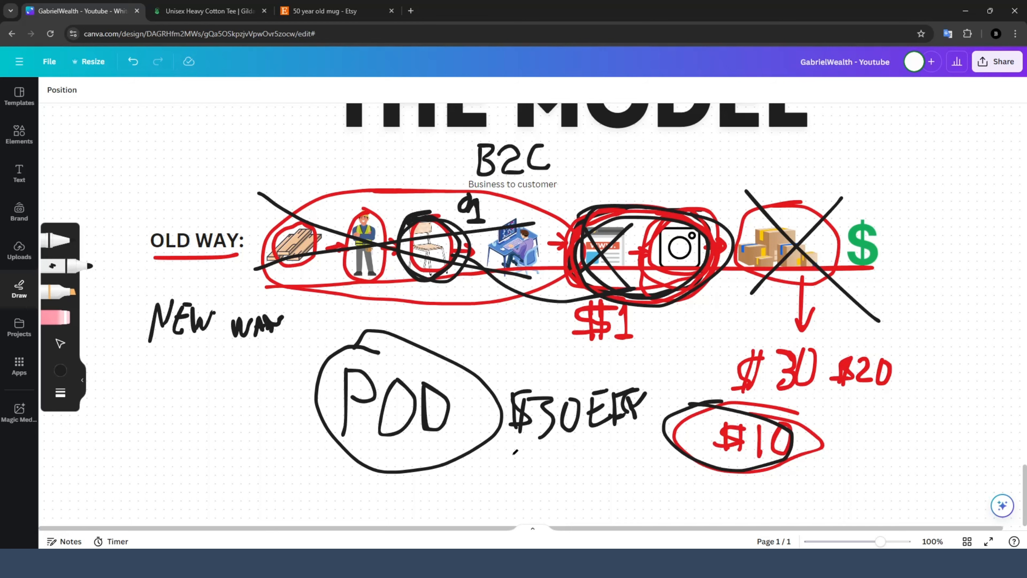
mouse_move(510, 455)
left_mouse_down()
mouse_move(604, 443)
mouse_move(555, 453)
left_mouse_up()
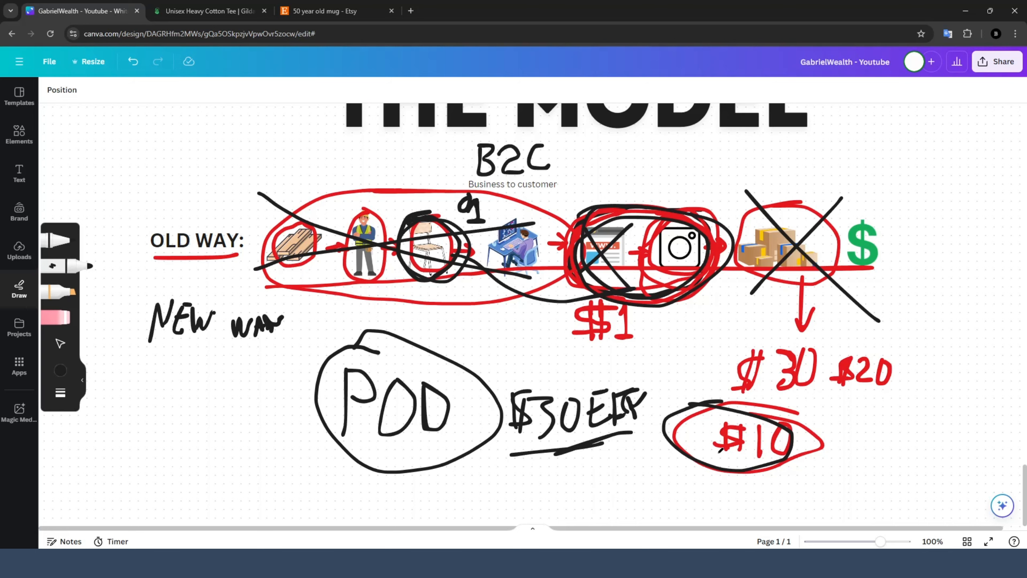
scroll(707, 438, "down", 3)
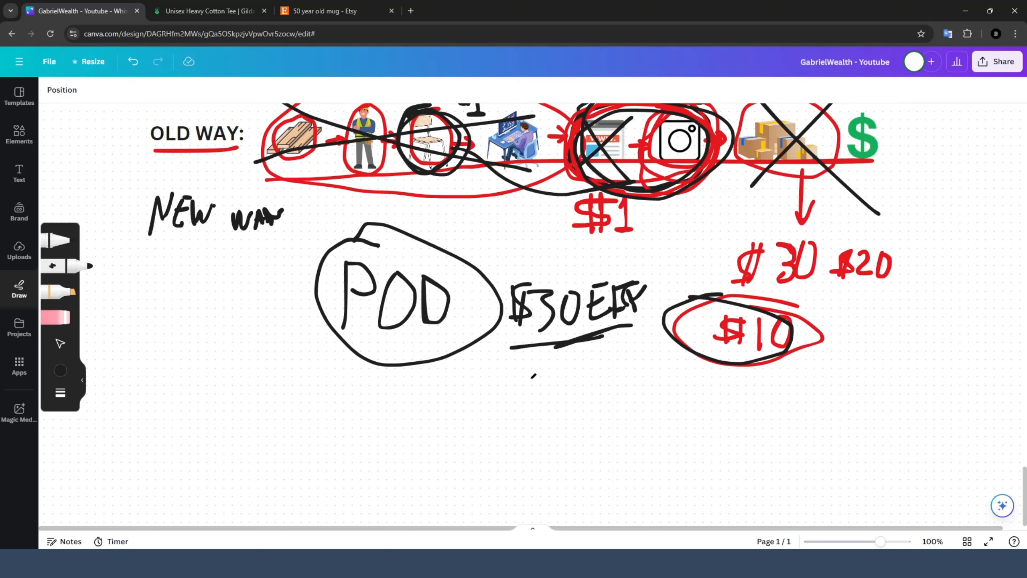
Return to the Etsy results and skim the 50 year old mug listings again.
left_click(320, 10)
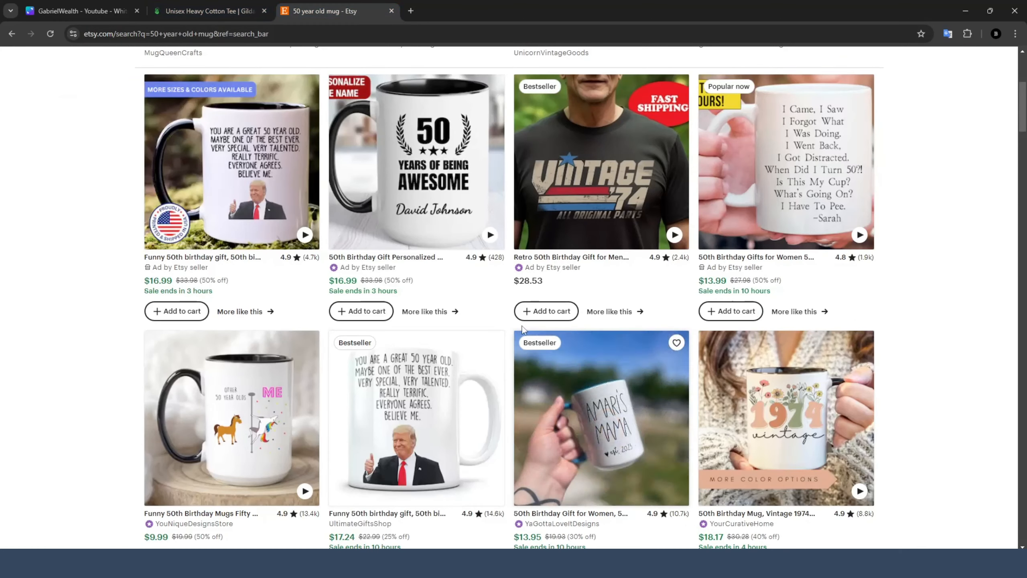
scroll(506, 326, "down", 5)
scroll(505, 324, "up", 10)
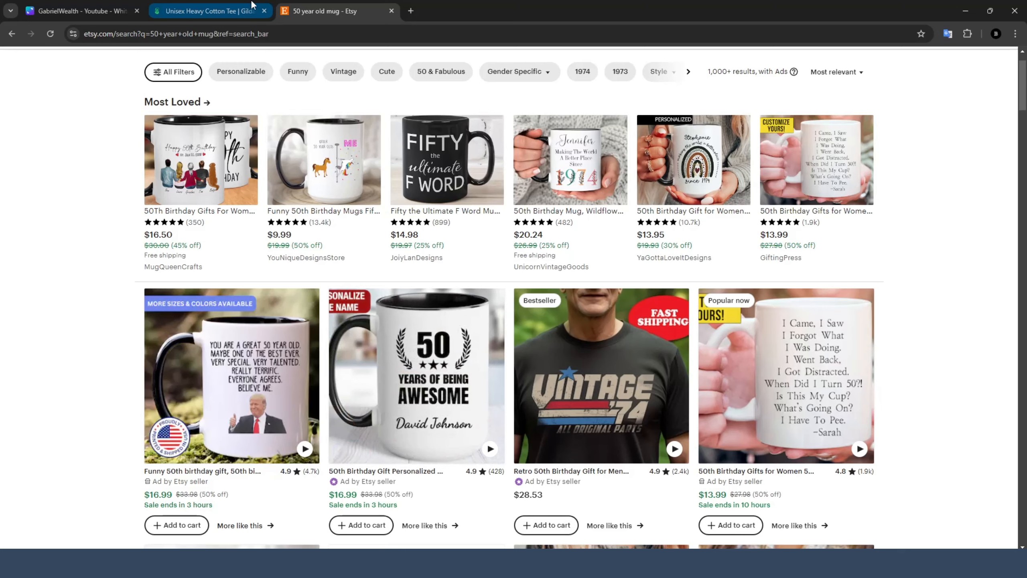
scroll(602, 377, "up", 2)
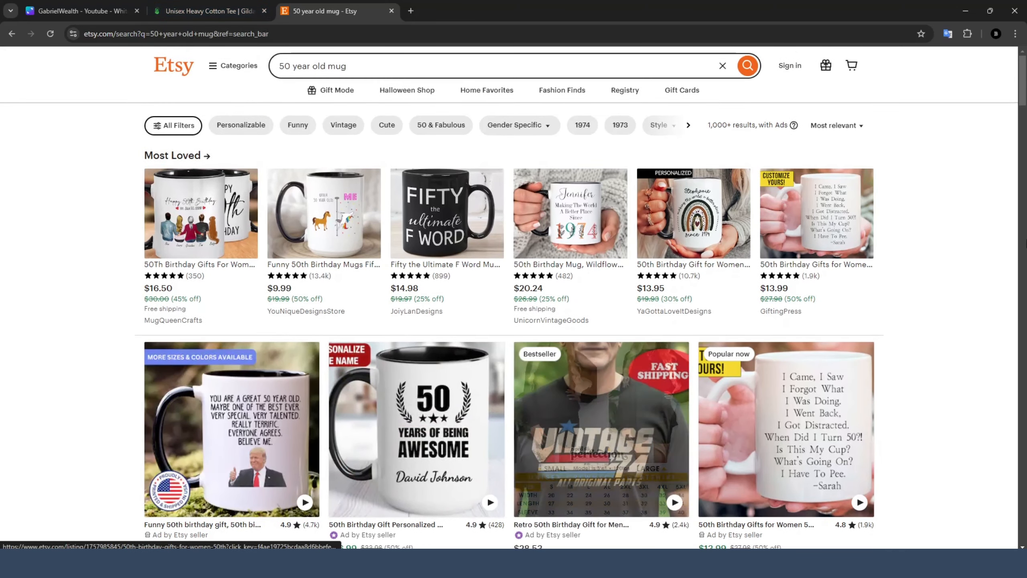
Switch to Printify, view the sales channels for a new store, and open then dismiss the Etsy sign-in window.
left_click(206, 10)
left_click(87, 156)
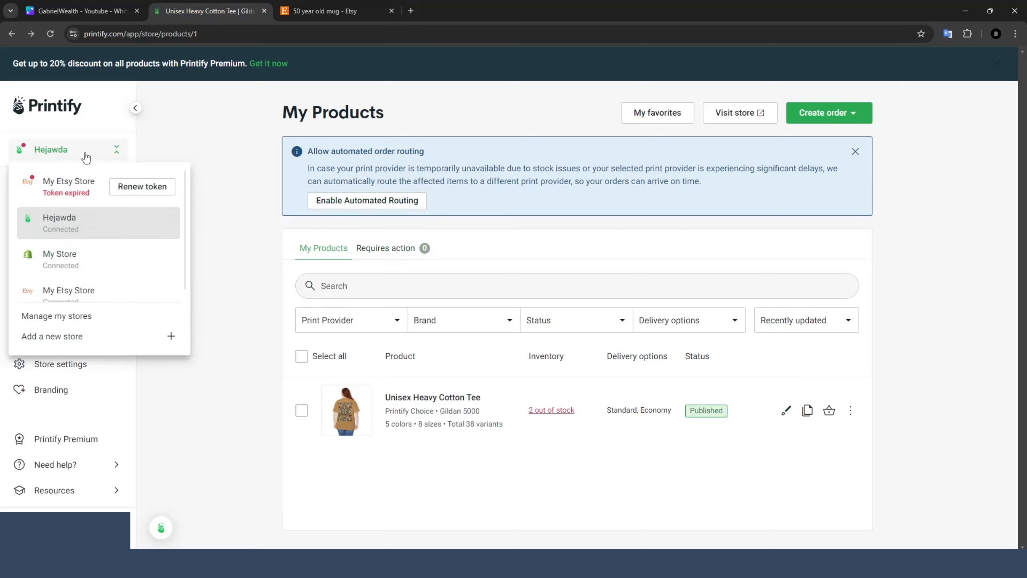
left_click(81, 337)
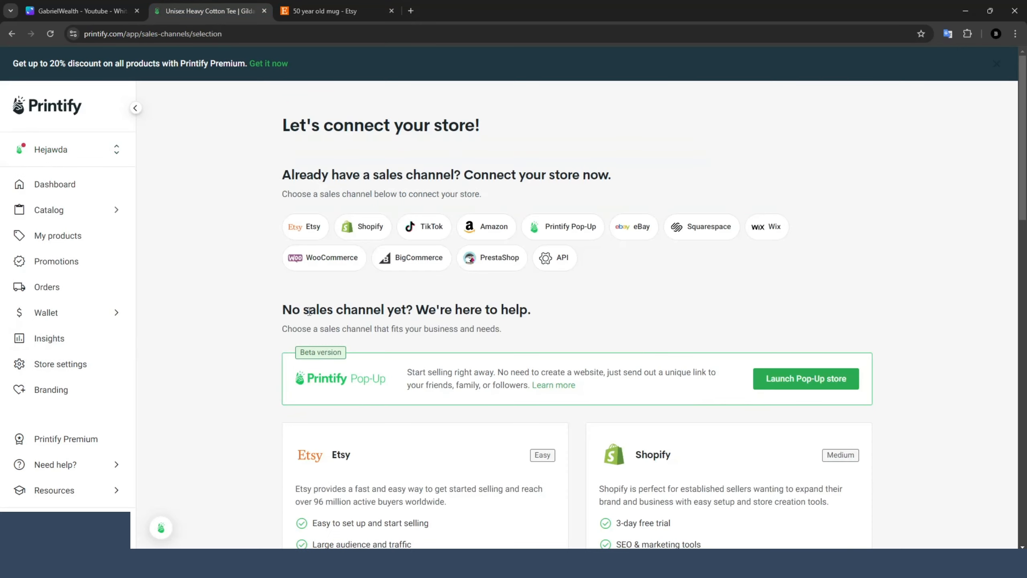
left_click(304, 226)
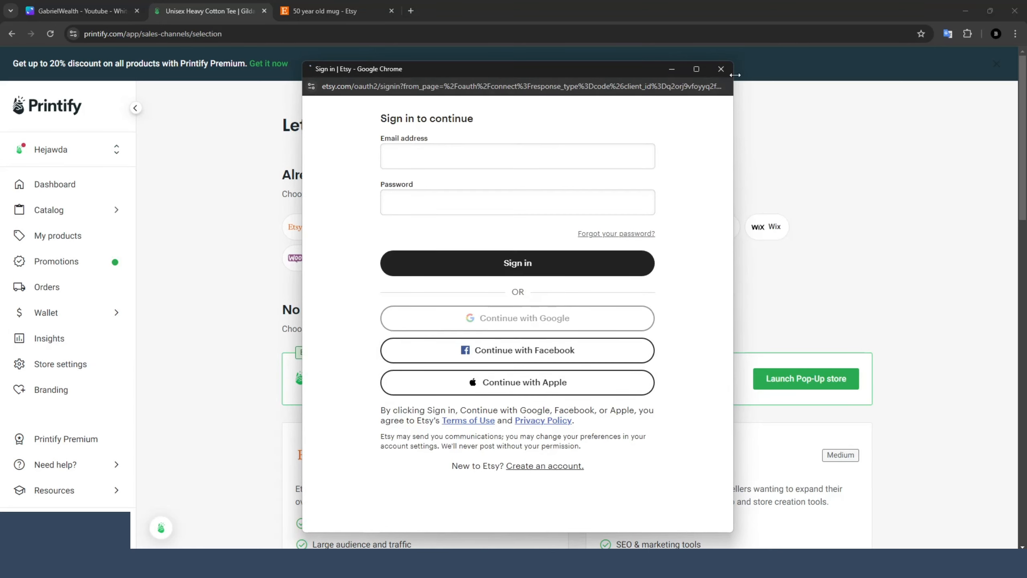
left_click(721, 69)
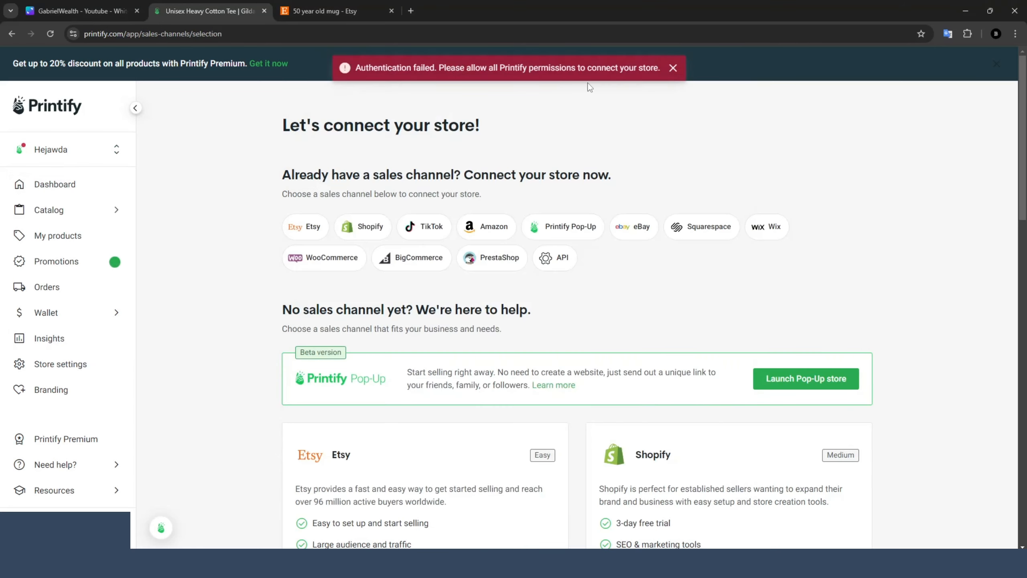
Open the men's hoodies category in the Printify catalog and highlight its introductory description.
mouse_move(117, 209)
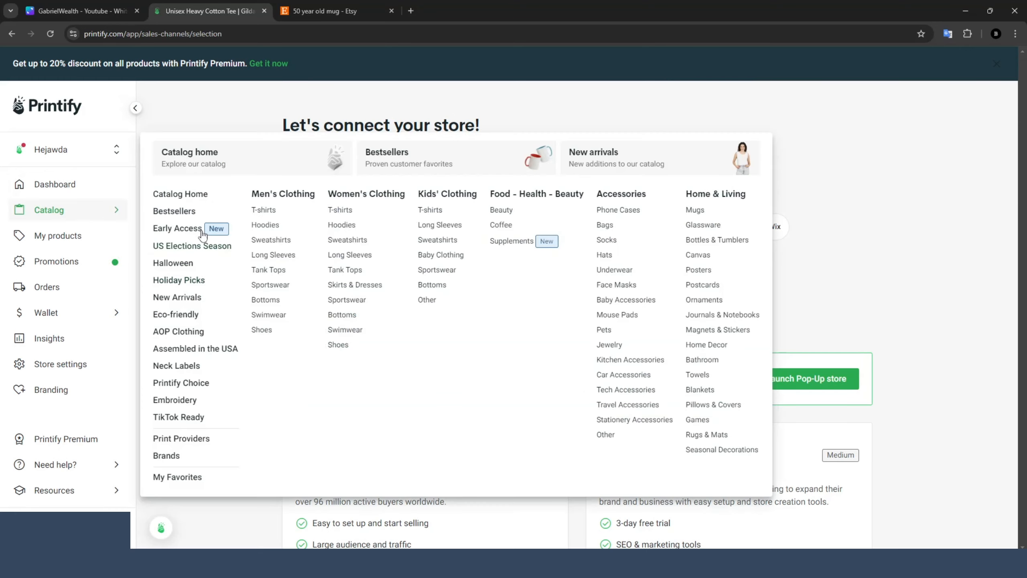
left_click(265, 224)
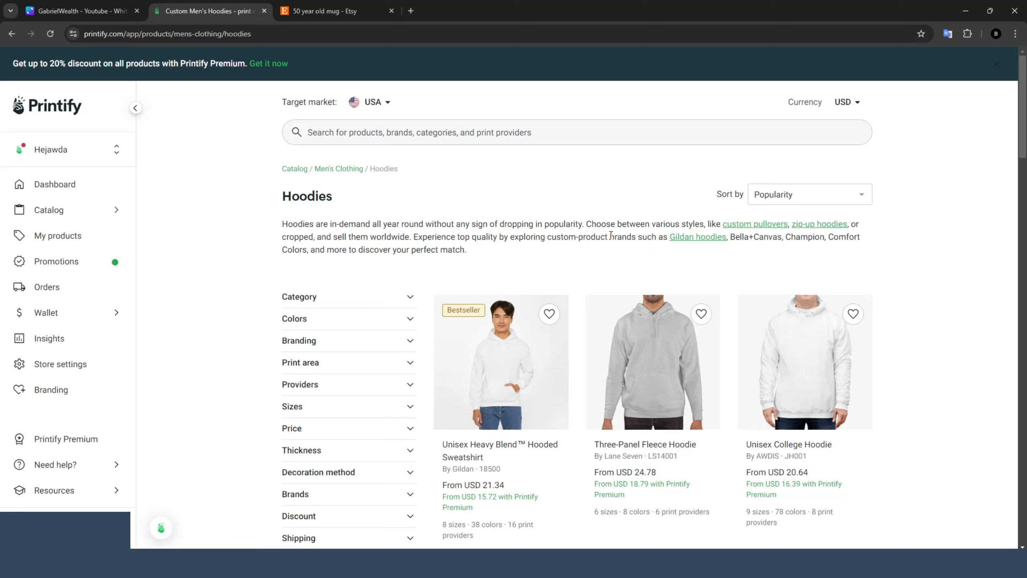
left_click_drag(479, 252, 277, 230)
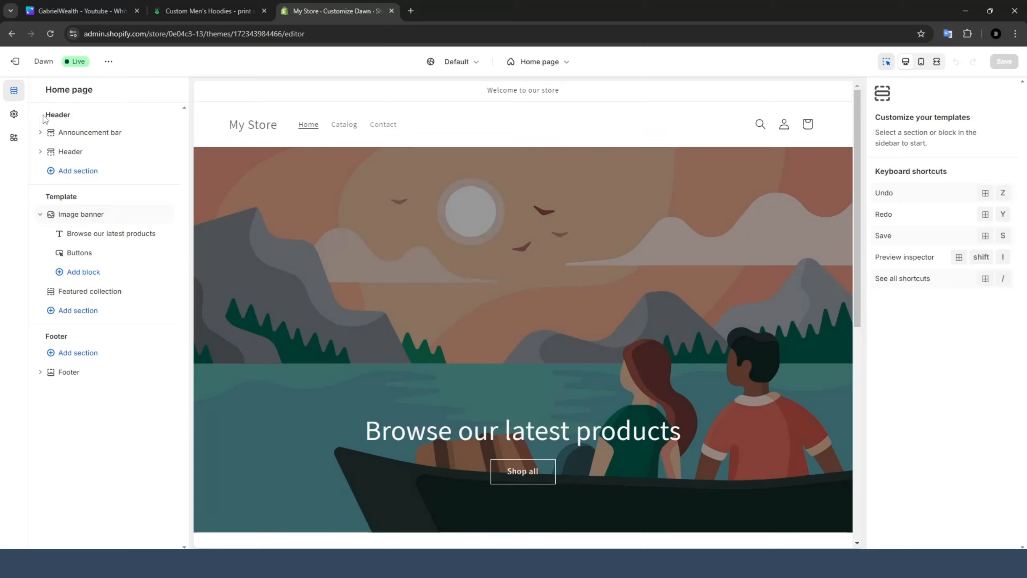
Leave the Shopify theme editor and revisit Printify's sales channel options for adding a new store.
left_click(15, 61)
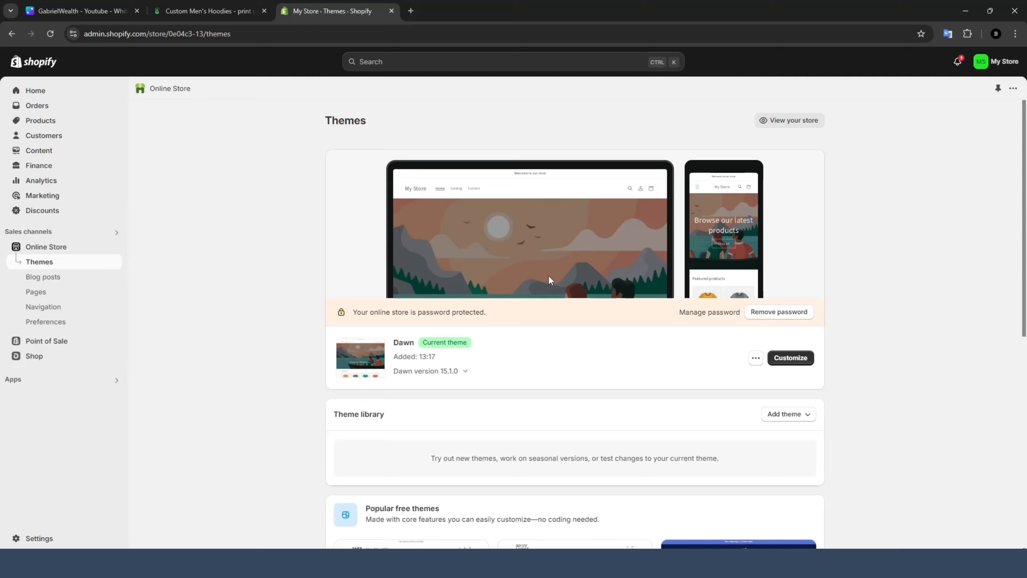
left_click(233, 10)
left_click(115, 149)
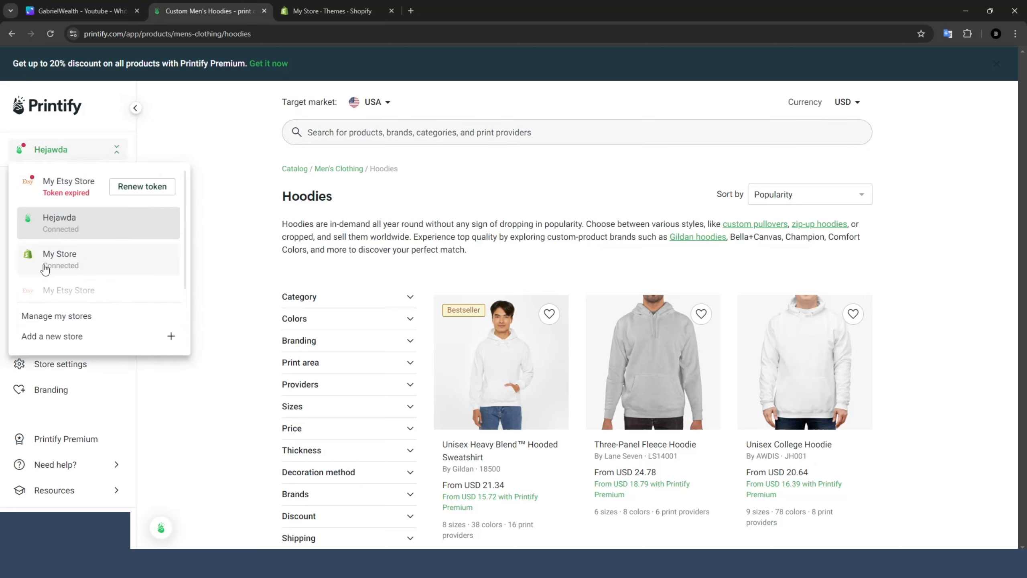
left_click(33, 336)
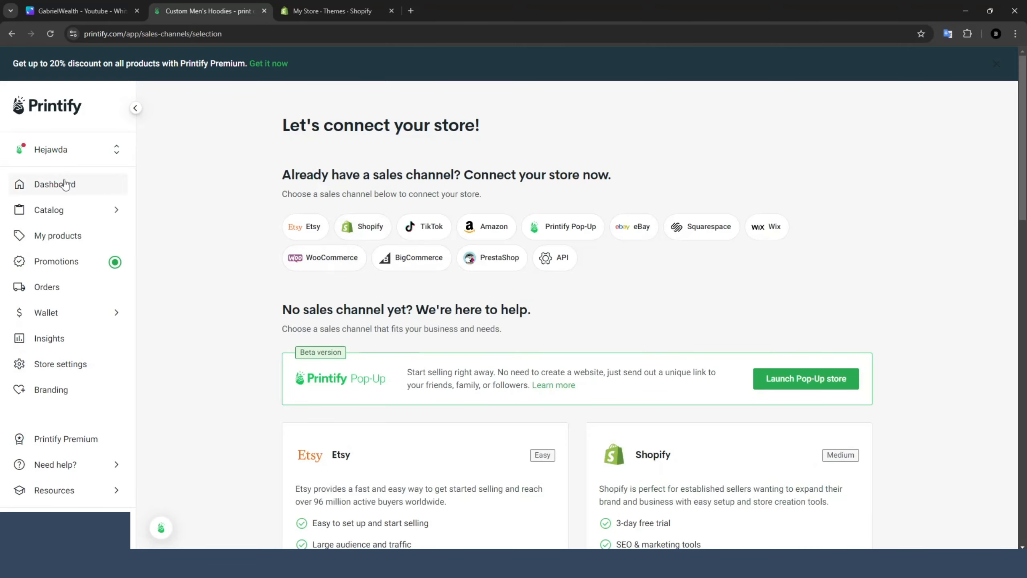
left_click(341, 8)
left_click(215, 11)
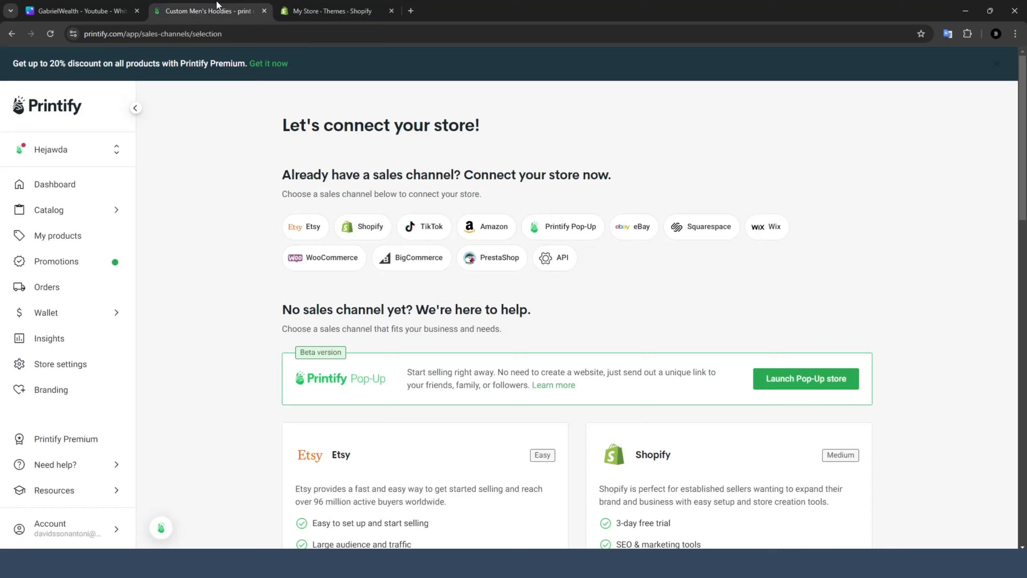
Switch to Shopify, open the Car Magnets product, and highlight its description to review the listing text.
left_click(298, 11)
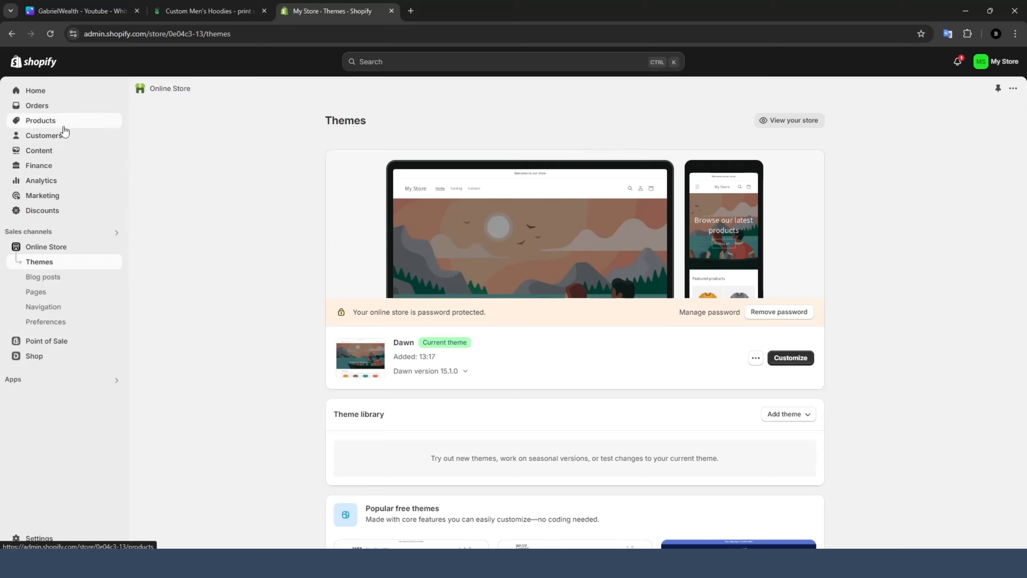
left_click(51, 121)
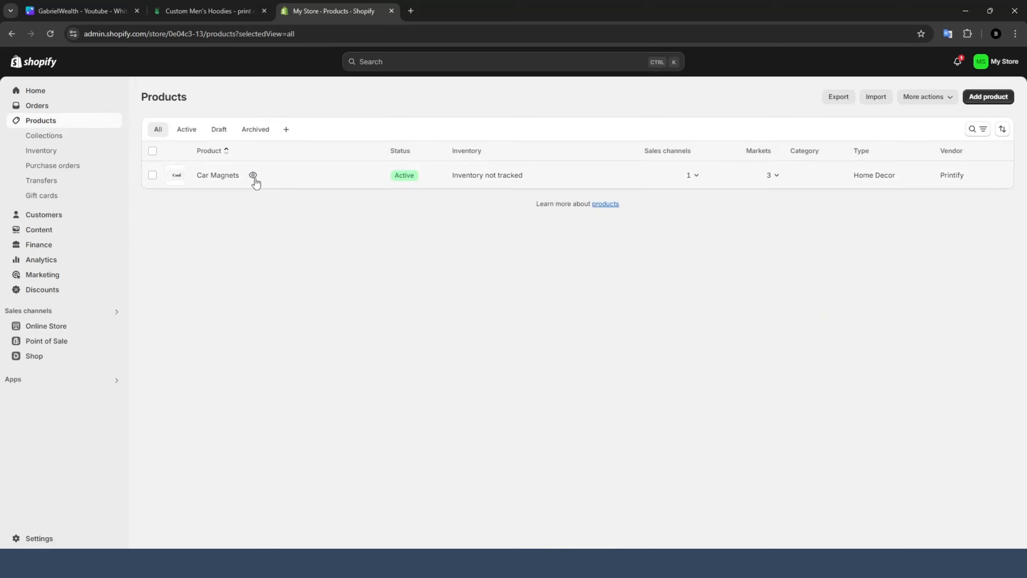
left_click(230, 180)
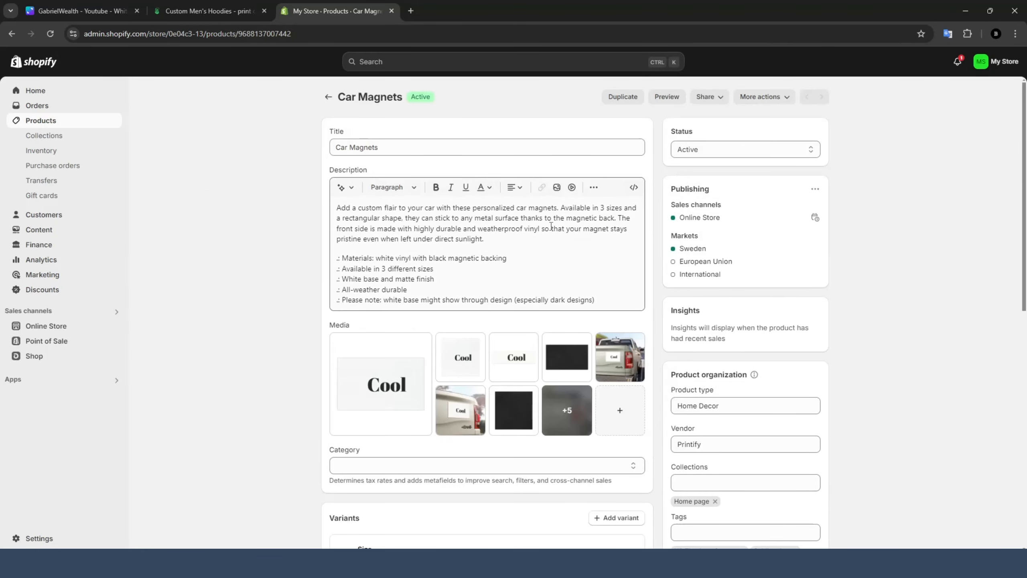
left_click_drag(436, 147, 275, 213)
left_click_drag(577, 288, 239, 161)
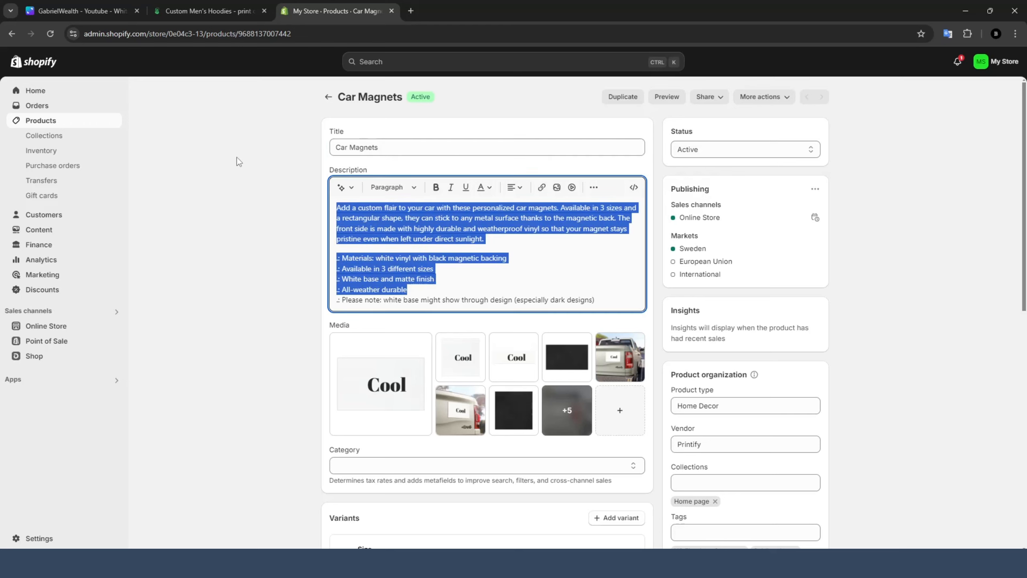
View the truck mockup among the Car Magnets images, browse the neighbouring pictures, and return to the product.
left_click(614, 358)
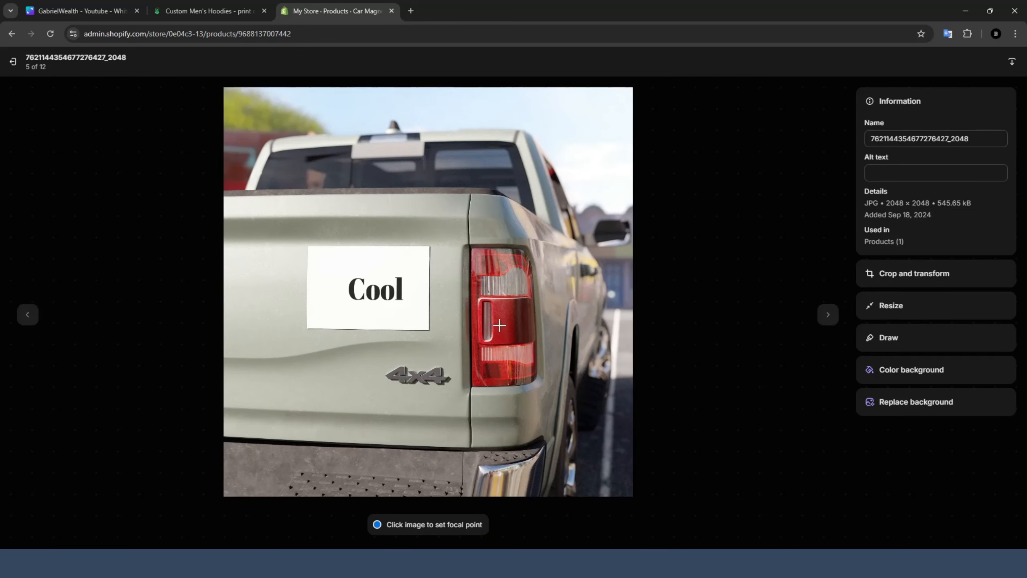
left_click(835, 316)
left_click(832, 317)
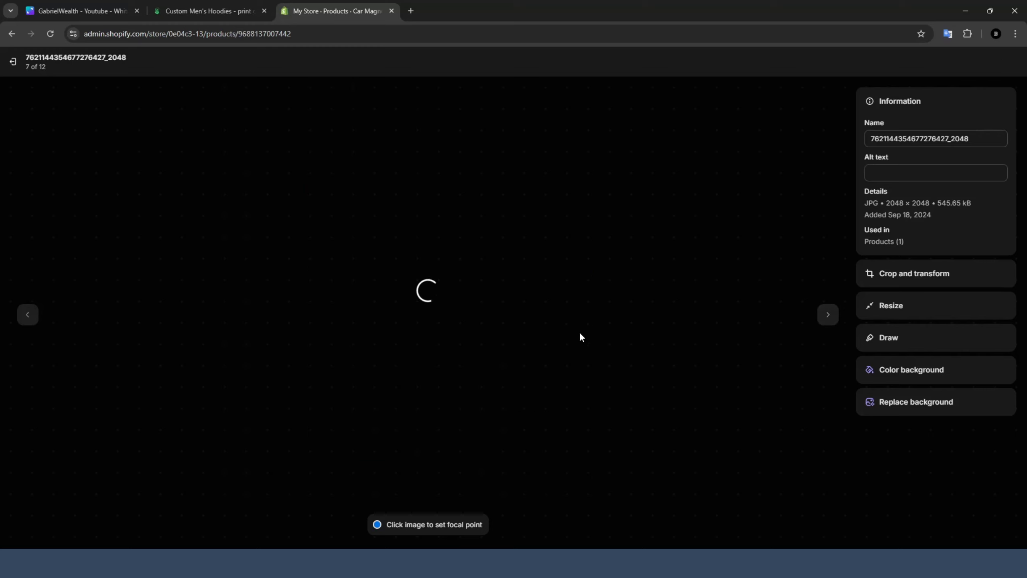
left_click(27, 315)
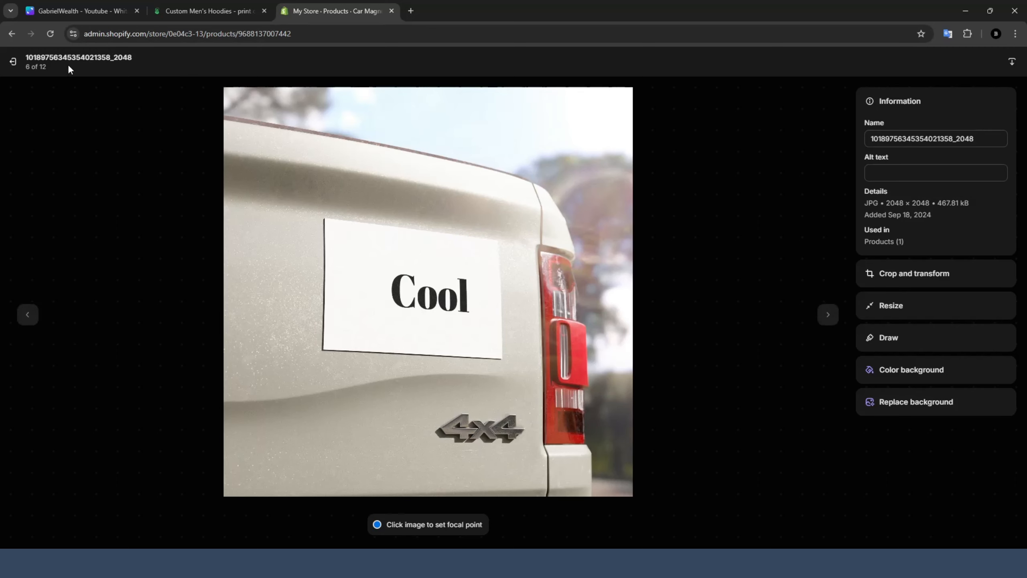
left_click(13, 61)
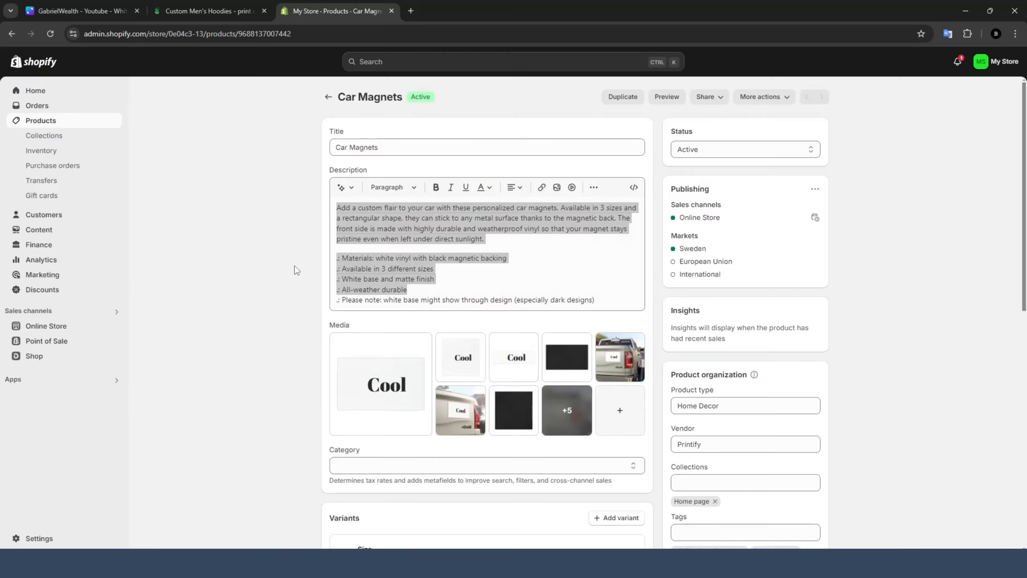
Review the Car Magnets variants, prices, tags and search engine listing.
scroll(265, 303, "down", 3)
scroll(270, 222, "down", 7)
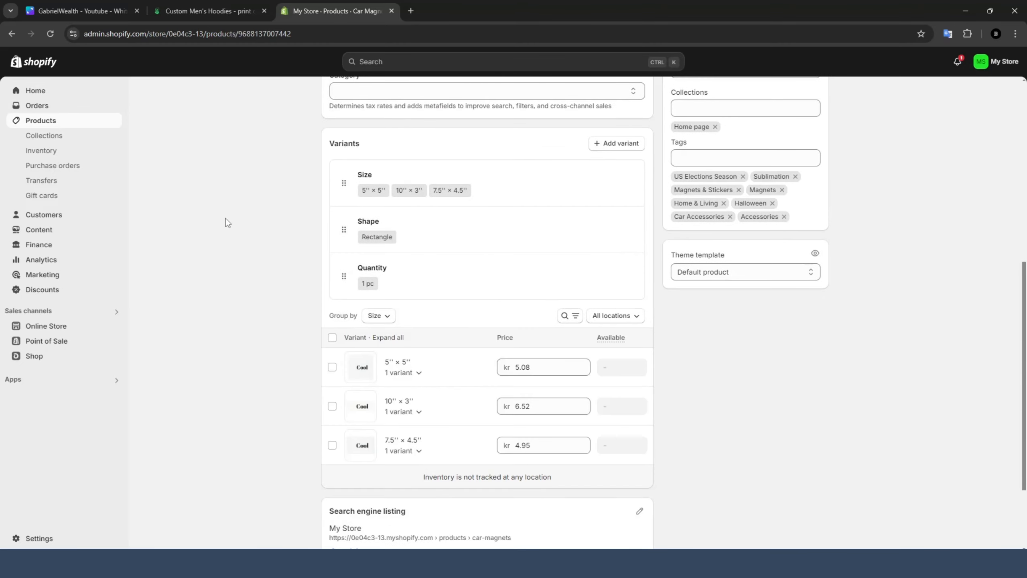
scroll(424, 376, "down", 3)
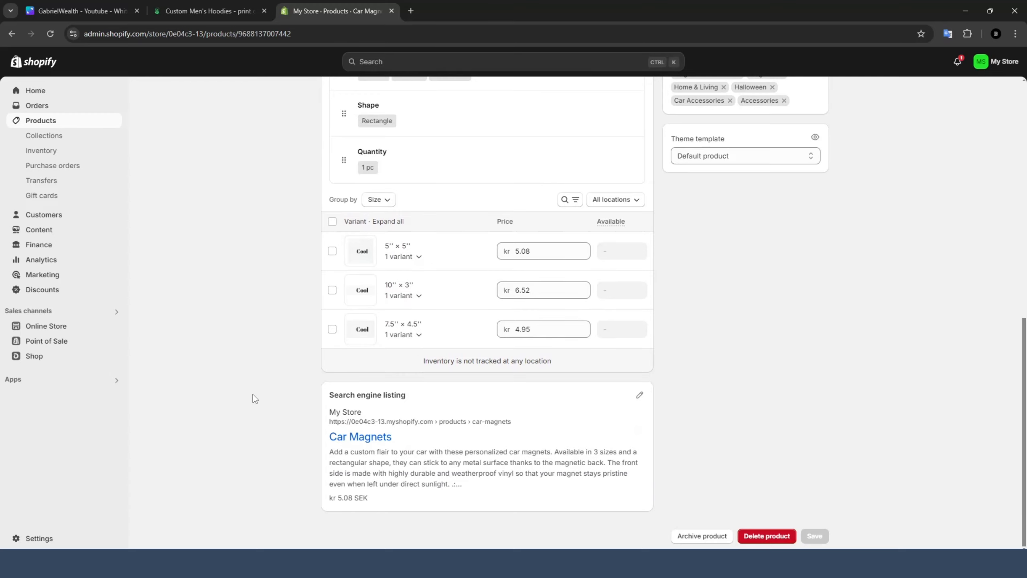
Leave the Car Magnets product and open the online store's Dawn theme for customization.
scroll(253, 395, "up", 15)
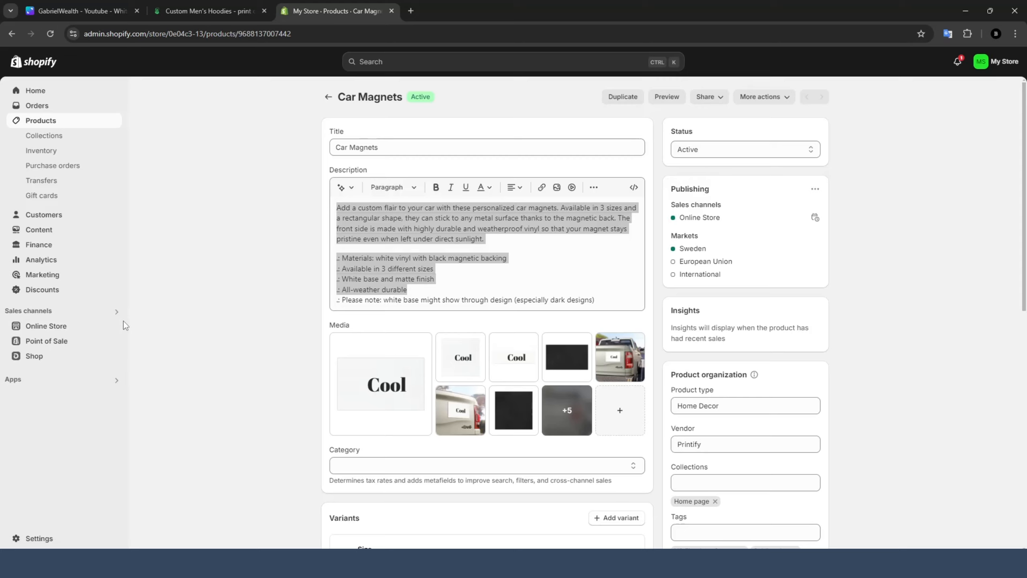
left_click(72, 328)
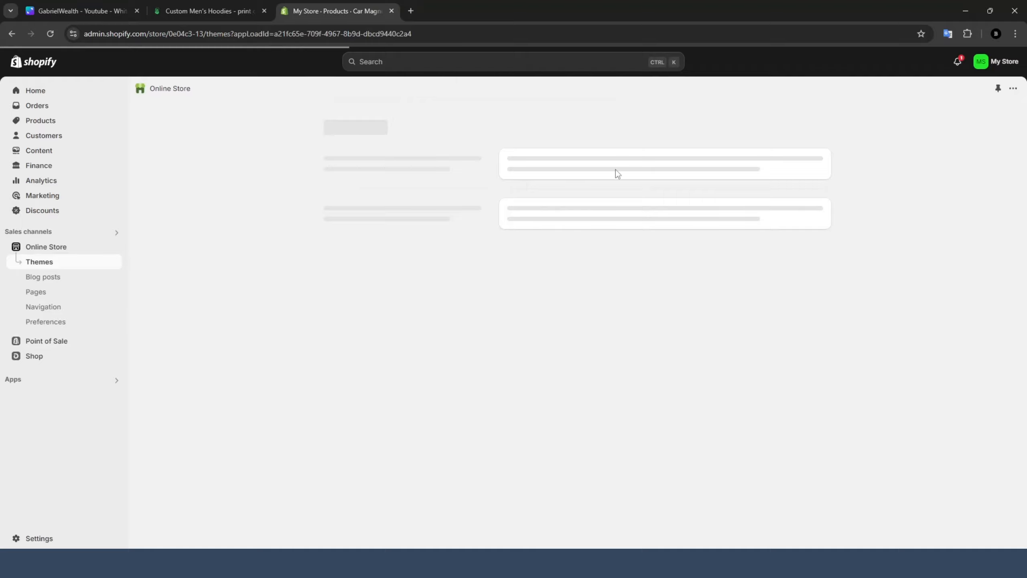
left_click(790, 356)
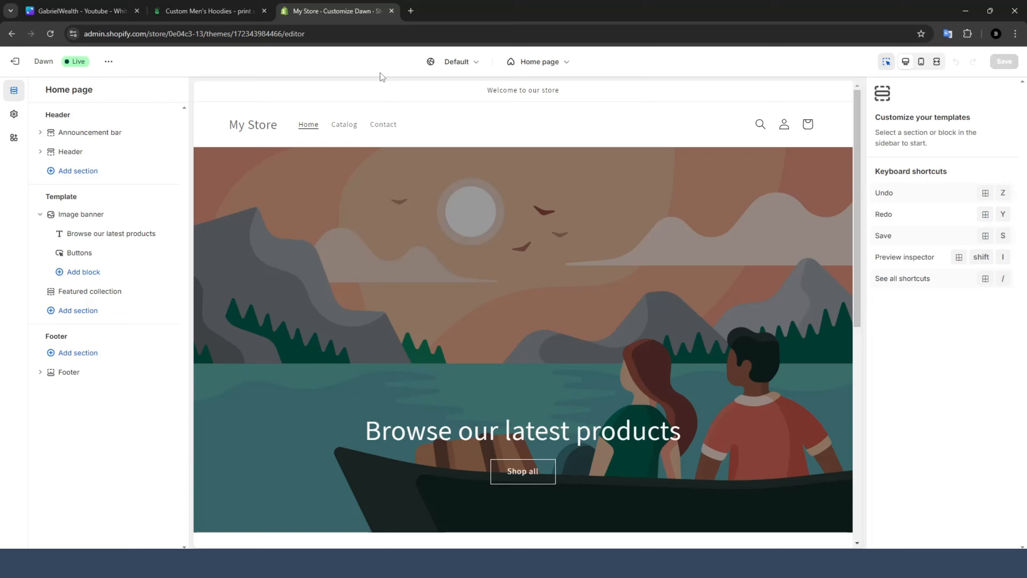
Switch to Printify, open the Unisex Heavy Cotton Tee from the product list, and review its listing details and shipping methods.
left_click(191, 7)
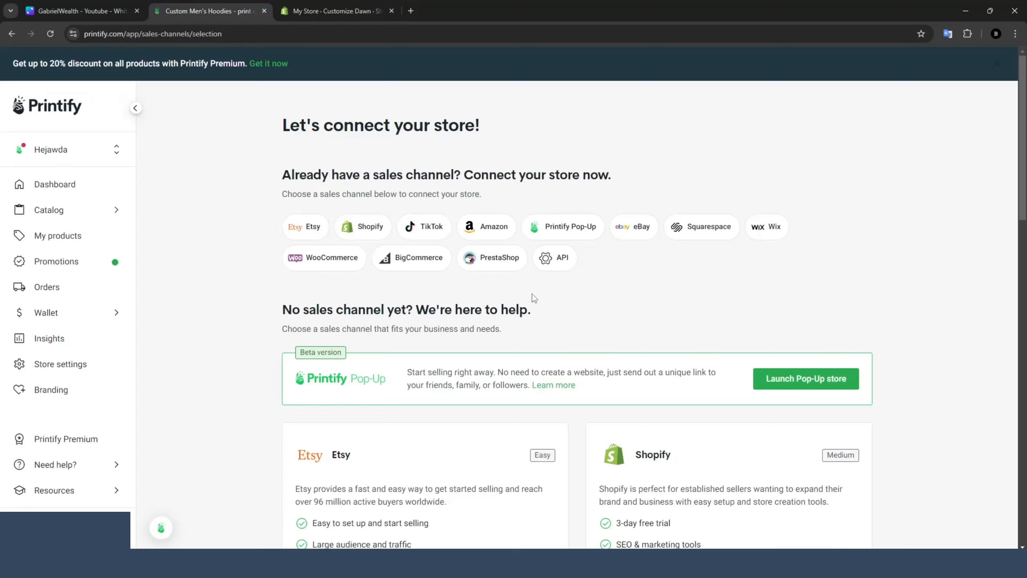
left_click(74, 236)
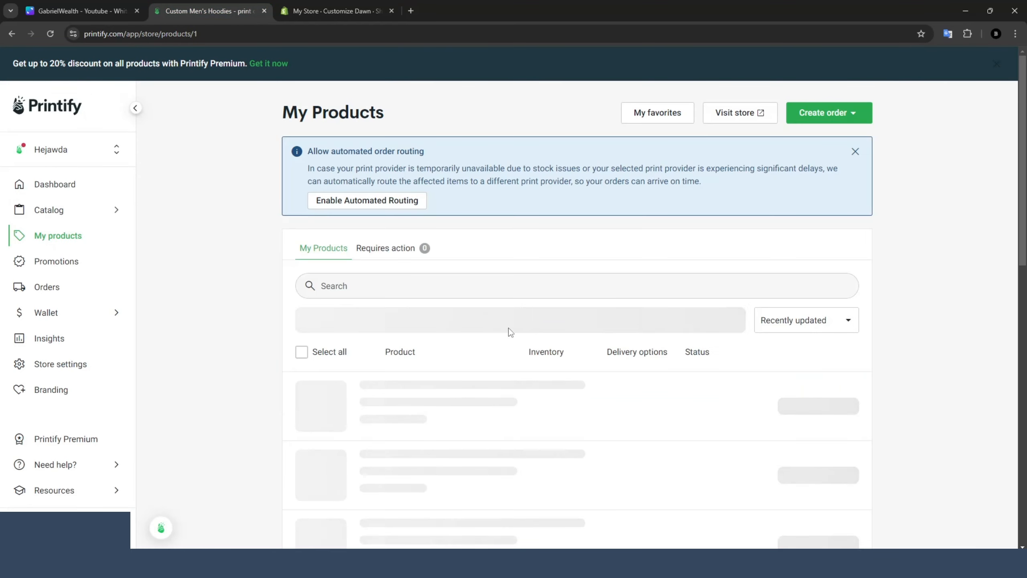
left_click(447, 399)
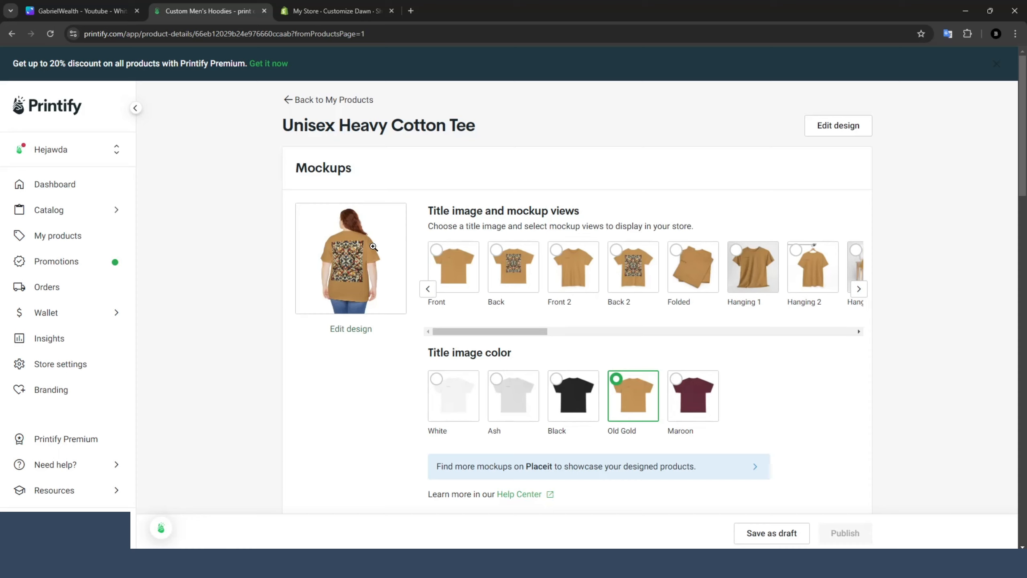
scroll(527, 436, "down", 20)
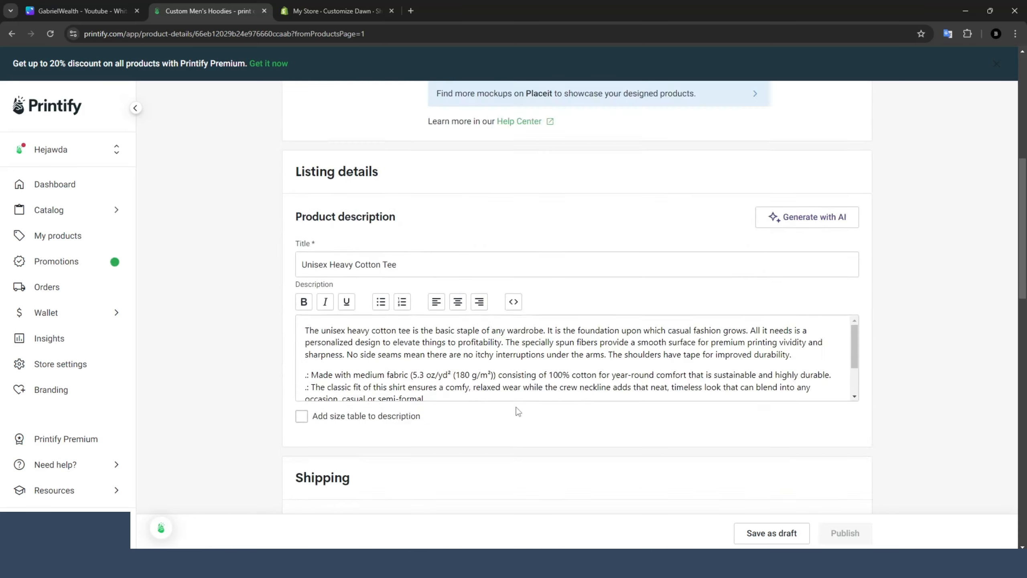
scroll(558, 416, "up", 12)
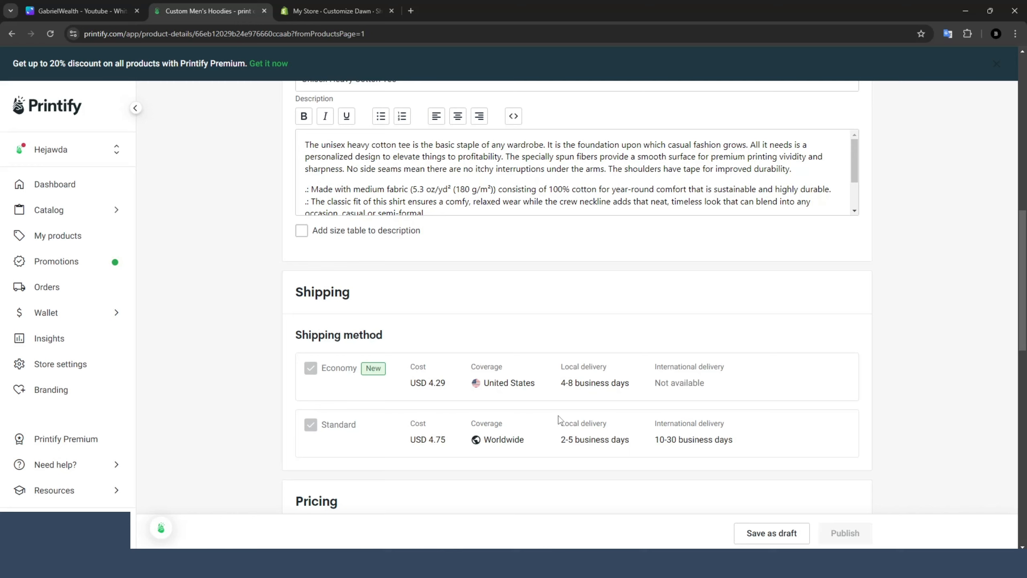
scroll(960, 361, "up", 6)
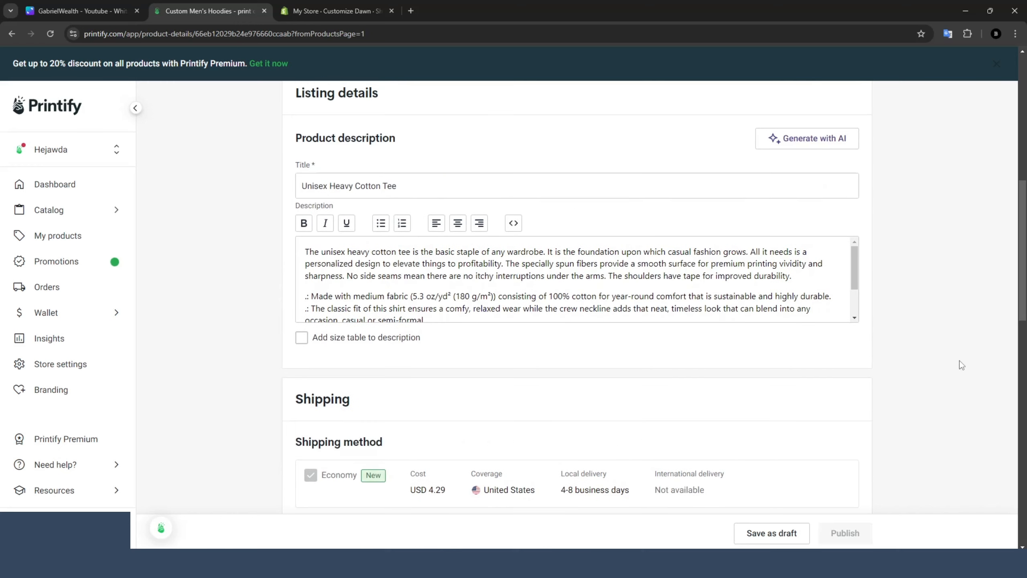
scroll(961, 364, "down", 5)
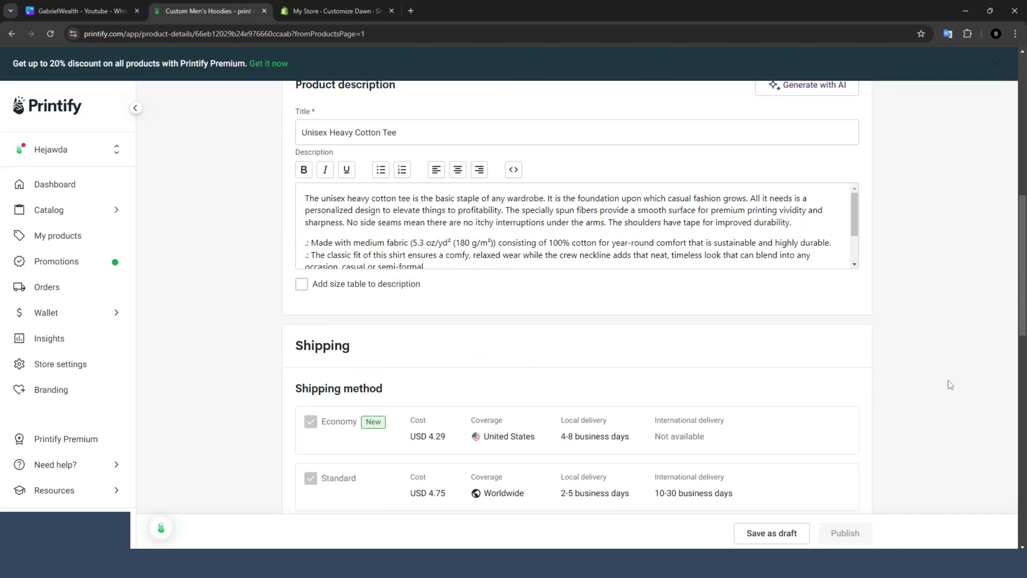
Set the retail price of the tee's size S variants to USD 79.76.
scroll(957, 384, "down", 12)
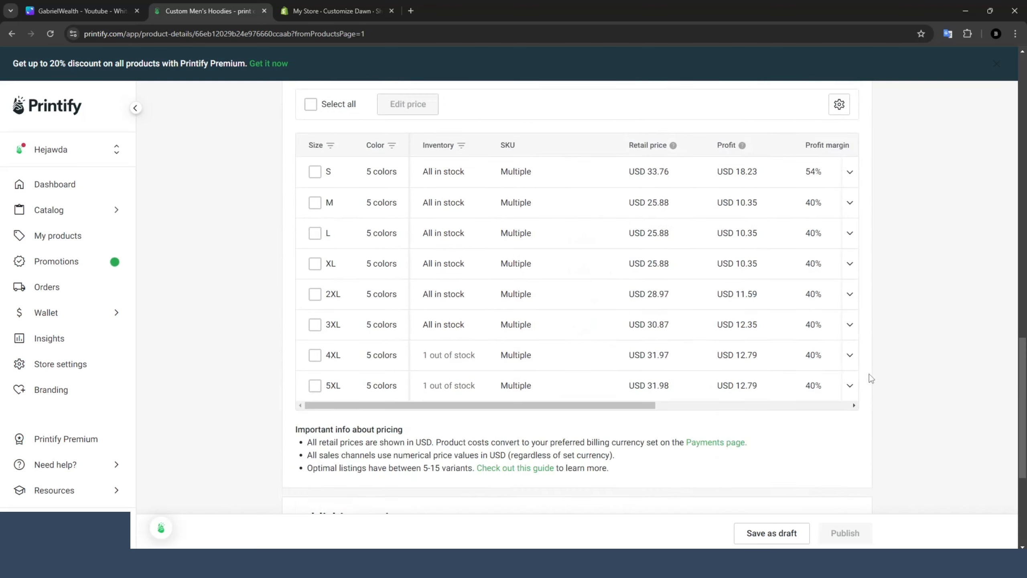
scroll(701, 275, "up", 2)
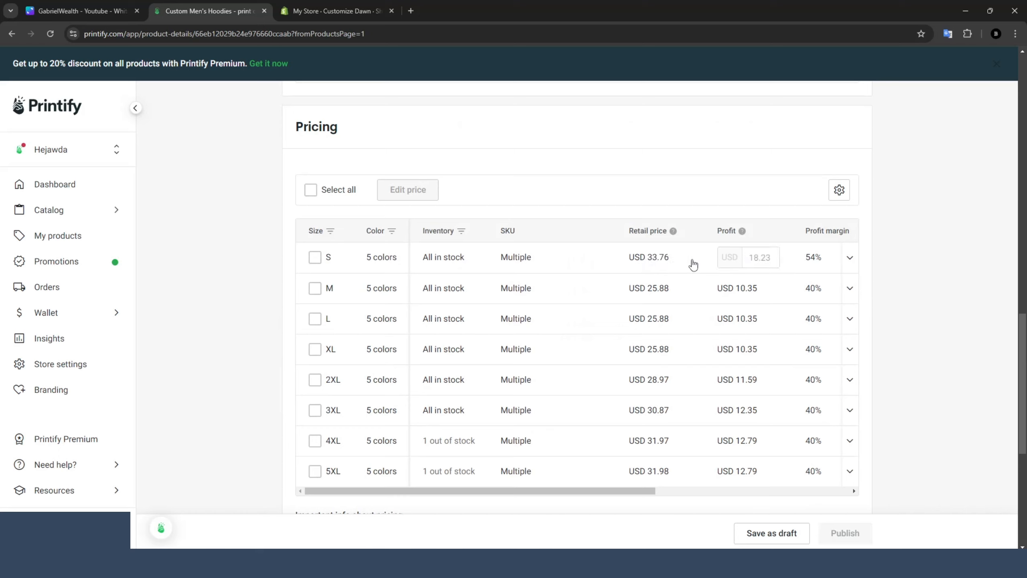
left_click(650, 264)
left_click_drag(670, 258, 655, 259)
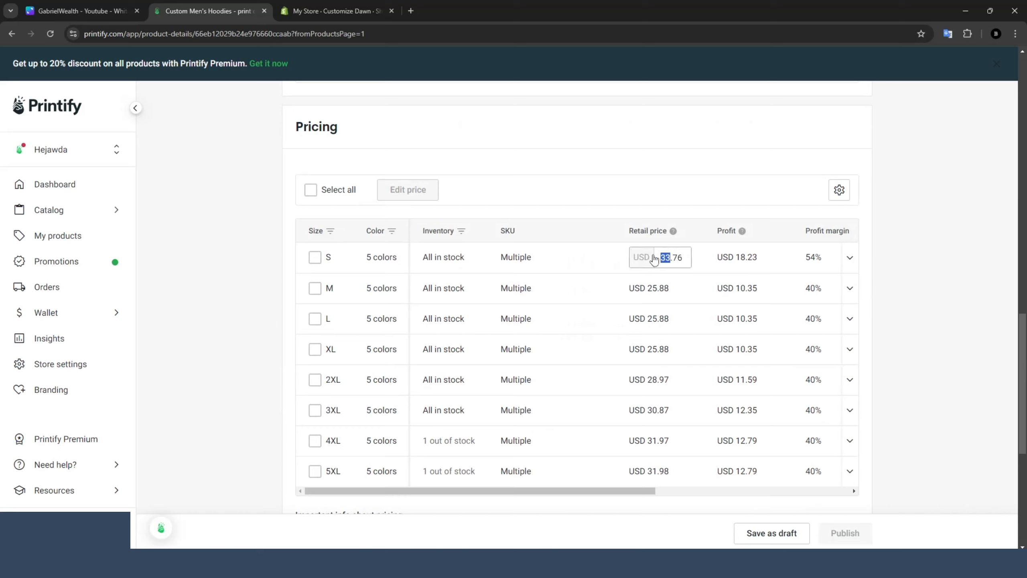
type("79")
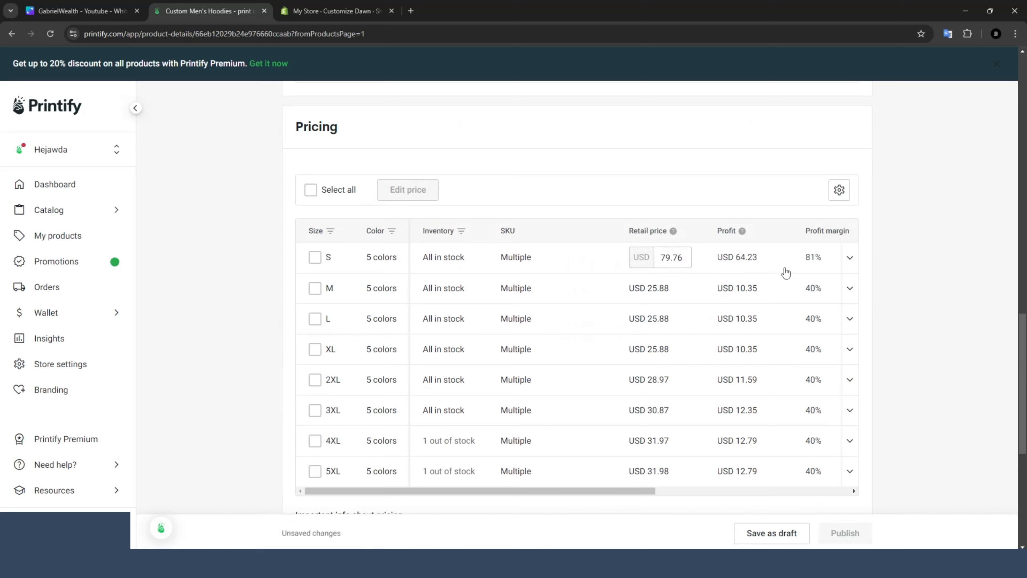
left_click(940, 229)
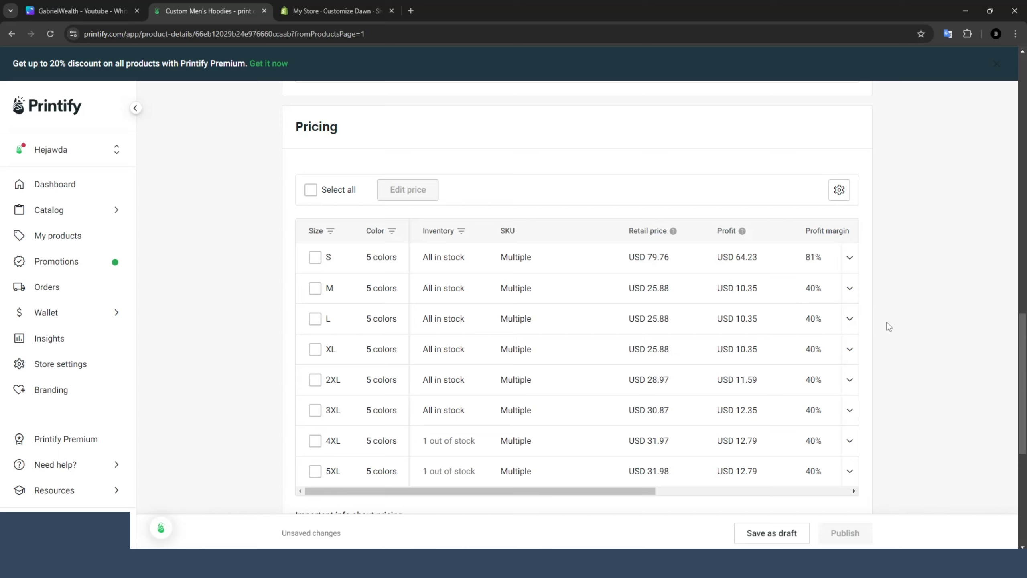
scroll(887, 322, "up", 5)
scroll(985, 333, "up", 2)
scroll(985, 333, "down", 5)
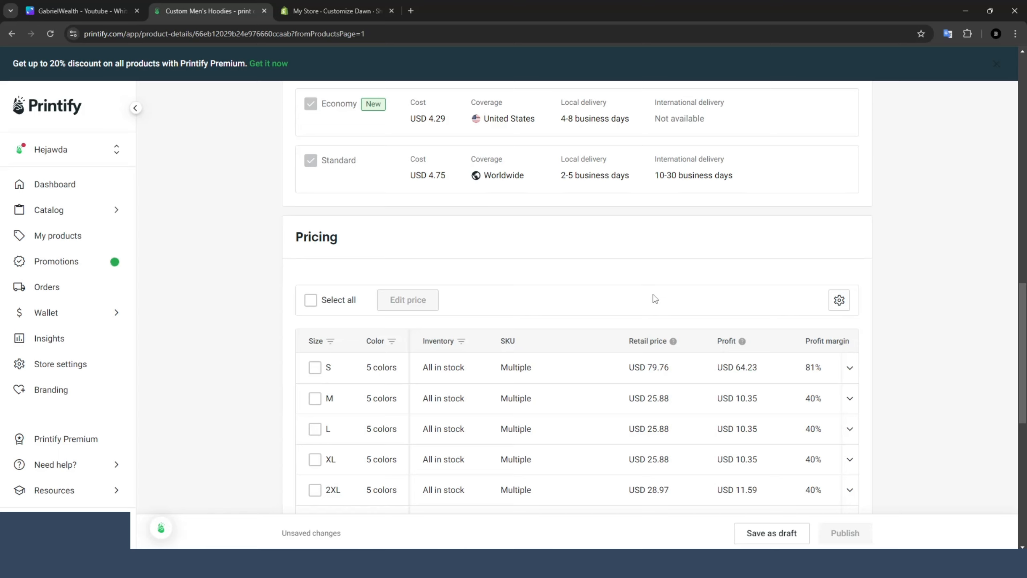
Switch to the Shopify theme editor, select the Header section, and look through the home page down to the featured products.
left_click(337, 11)
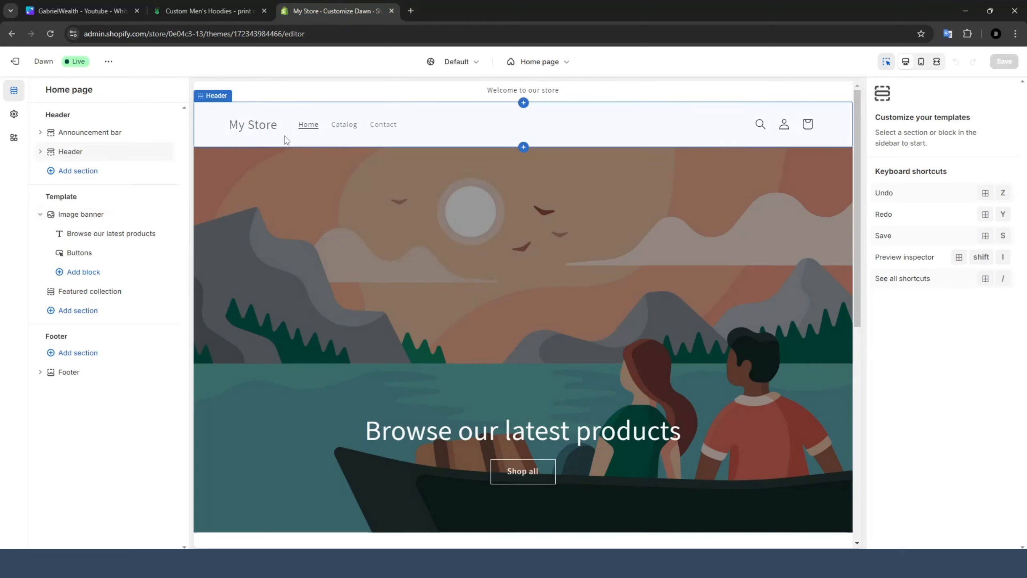
left_click(255, 129)
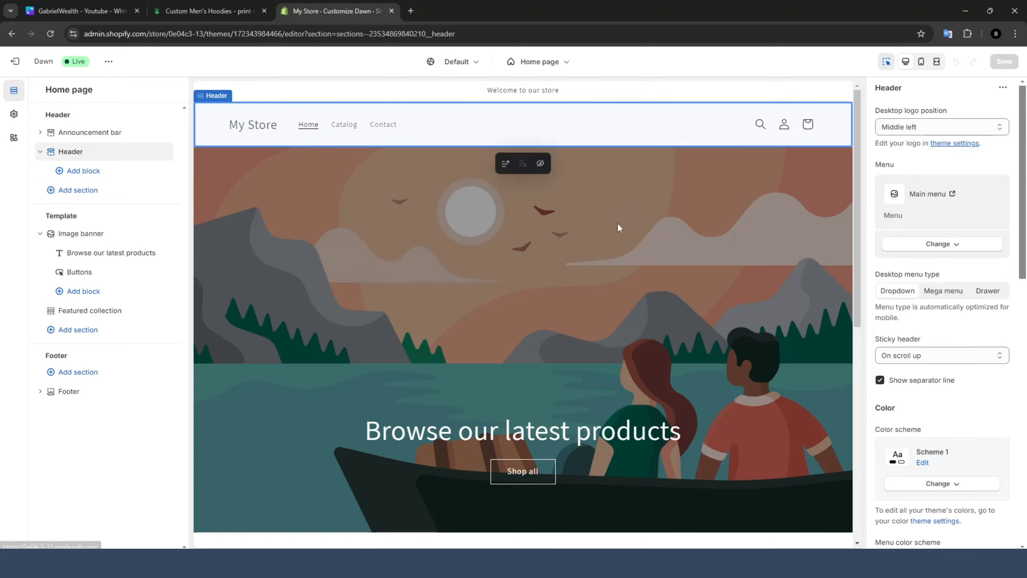
scroll(507, 277, "down", 10)
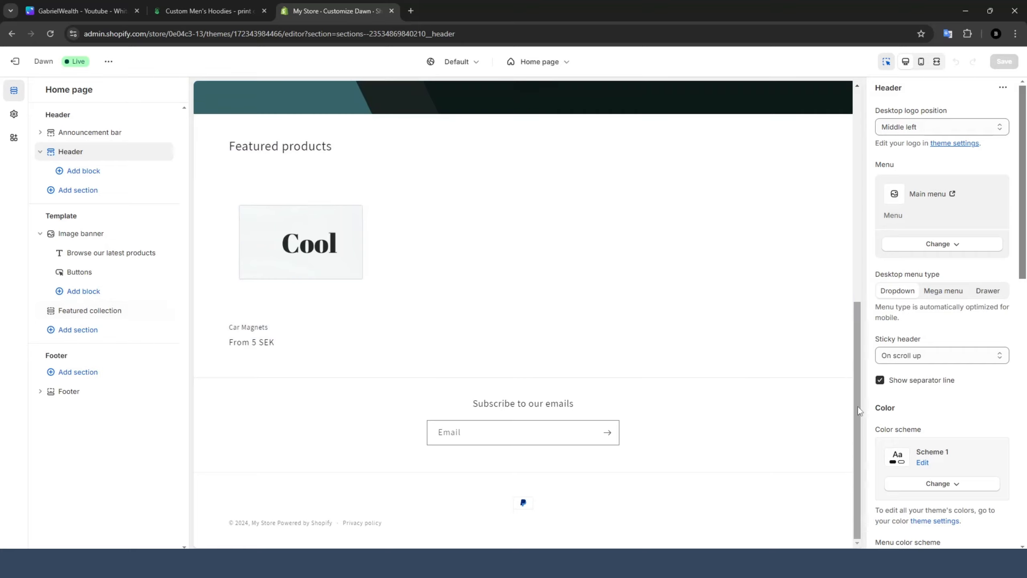
left_click_drag(858, 406, 857, 207)
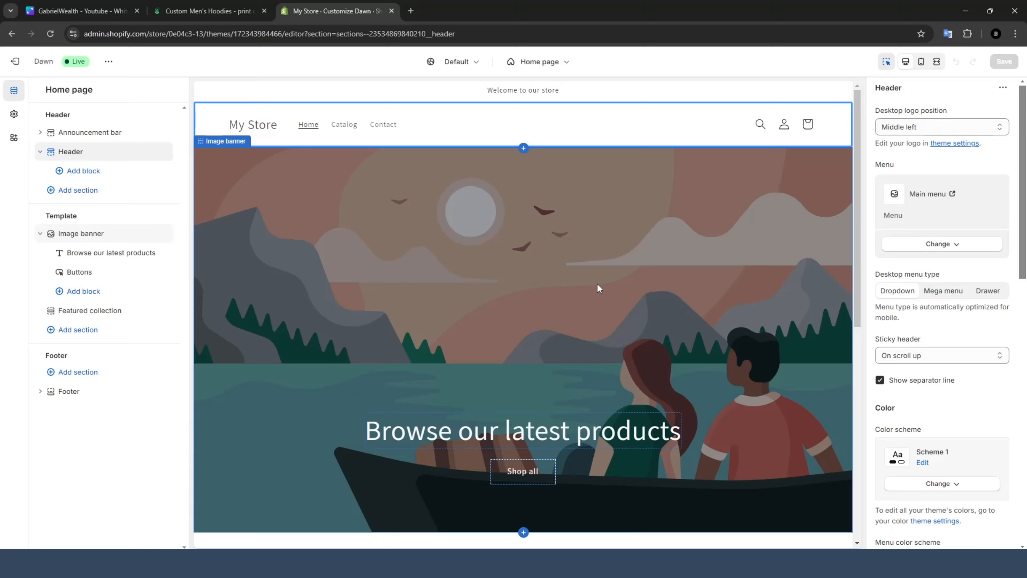
scroll(598, 288, "down", 10)
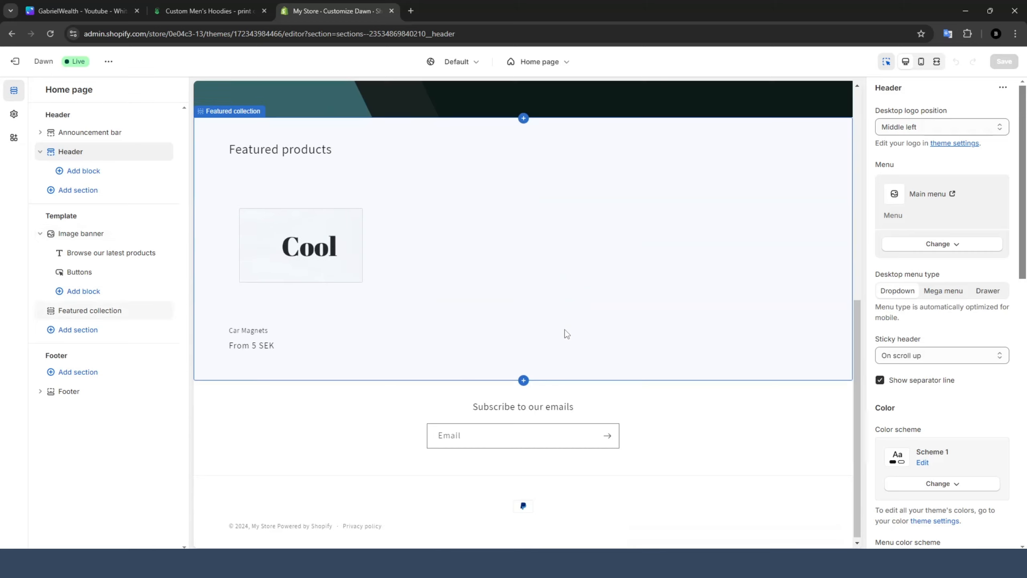
Open the Car Magnets product from the featured products in the store preview and review its images, options and description.
left_click(294, 251)
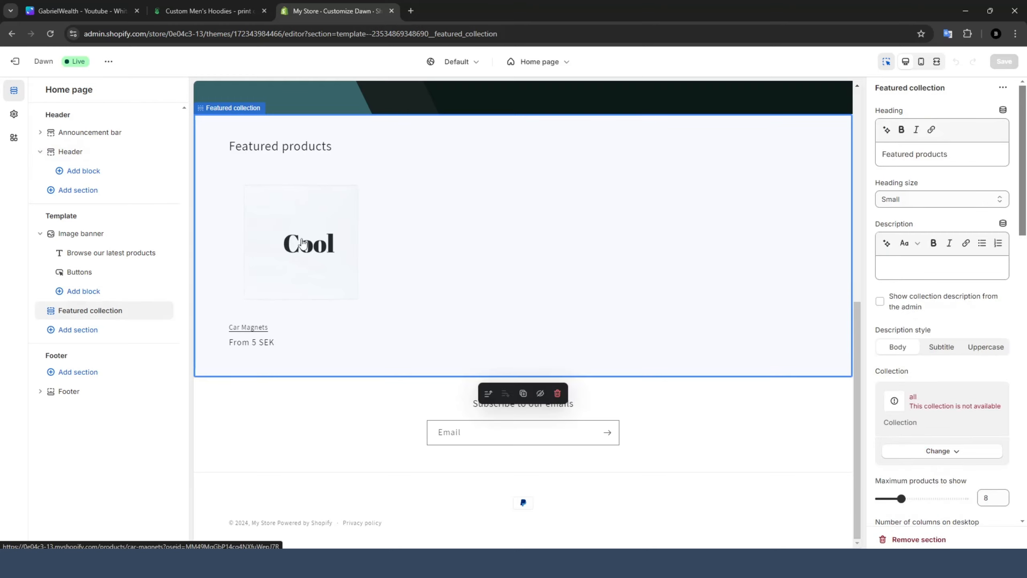
left_click(302, 243)
scroll(530, 255, "down", 5)
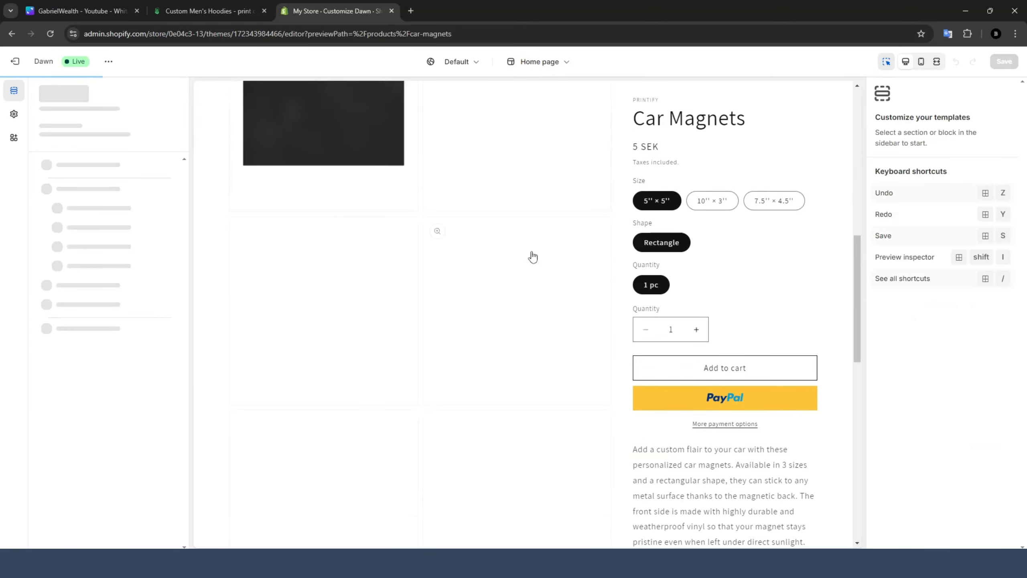
scroll(486, 265, "down", 10)
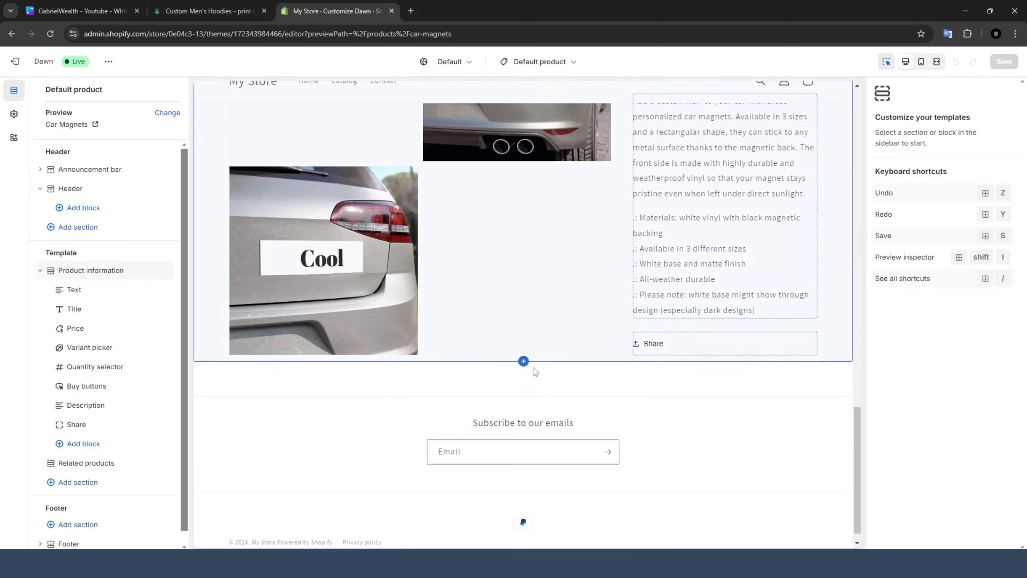
scroll(526, 366, "up", 15)
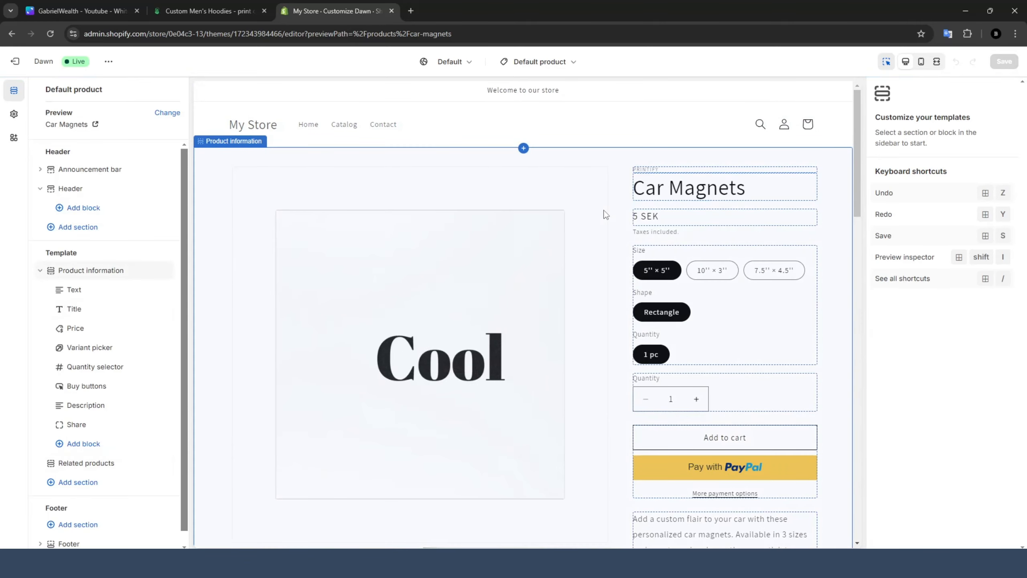